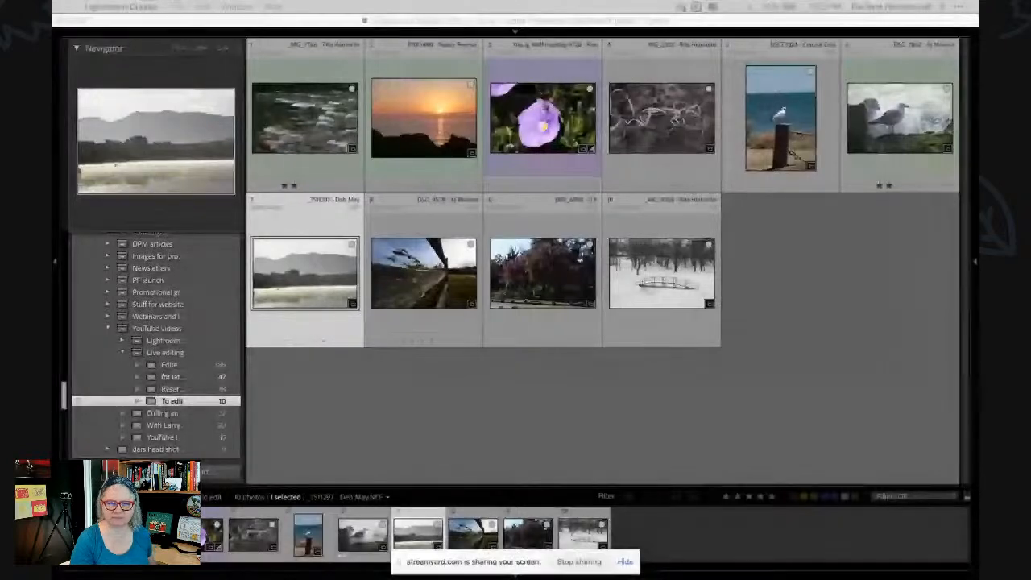
- Switch to Lightroom Classic and hide the screen-sharing notice
{"action": "key", "text": "super+Tab"}
{"action": "key", "text": "super+Tab"}
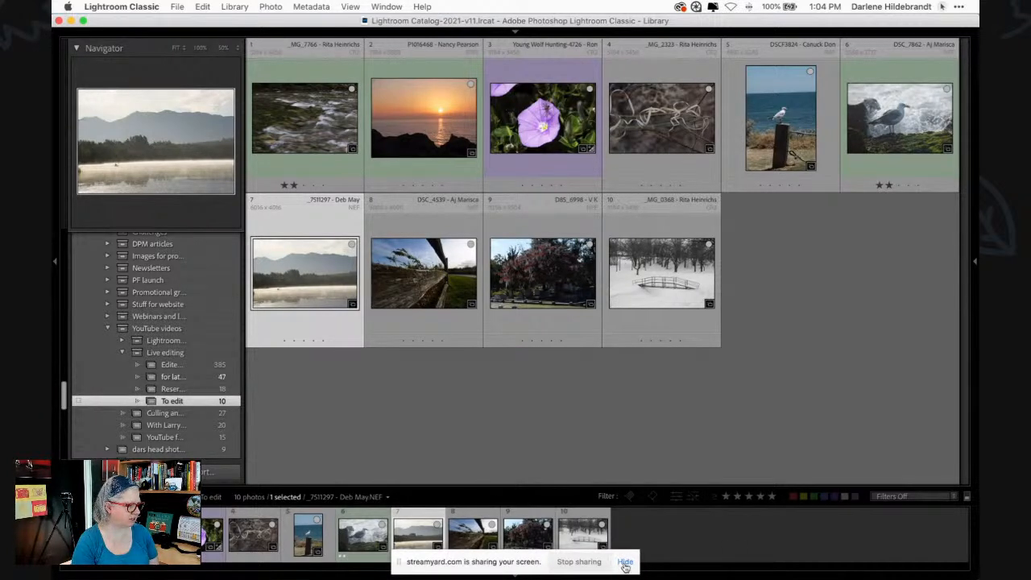
{"action": "left_click", "coordinate": [625, 562]}
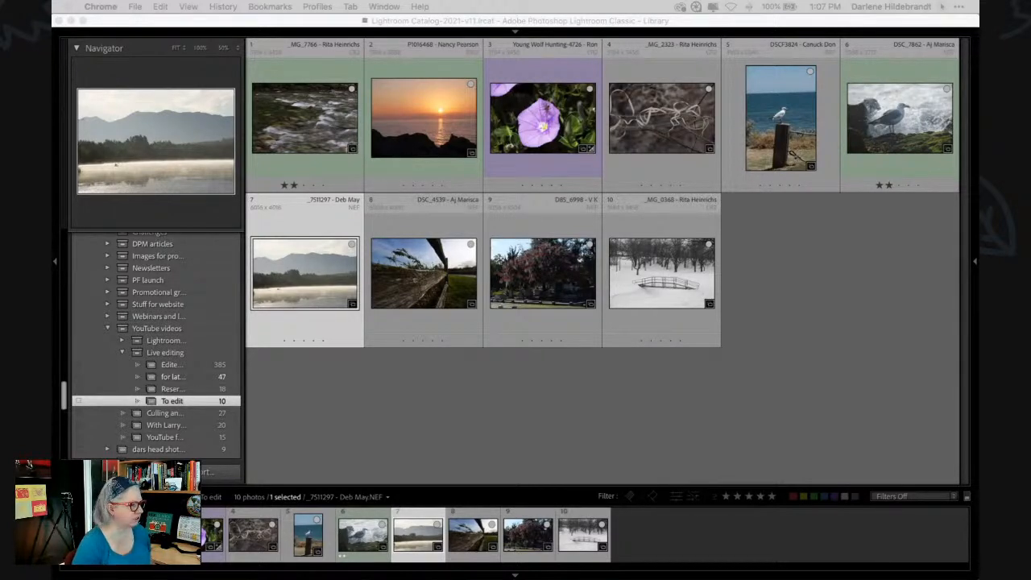
- Enlarge the misty lake photo with the kayaker and open it in the Develop module
{"action": "left_click", "coordinate": [380, 426]}
{"action": "double_click", "coordinate": [305, 272]}
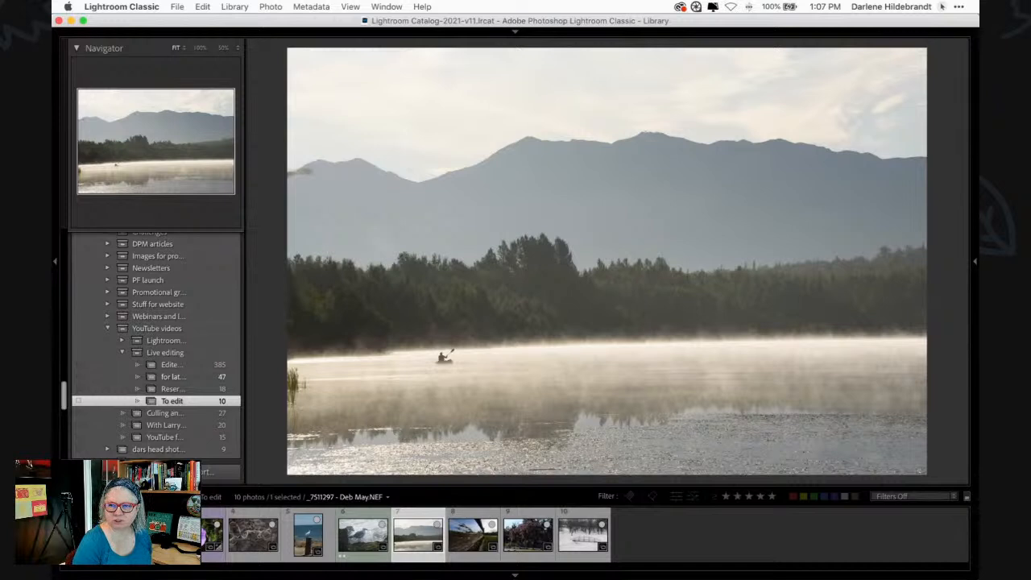
{"action": "key", "text": "shift+f"}
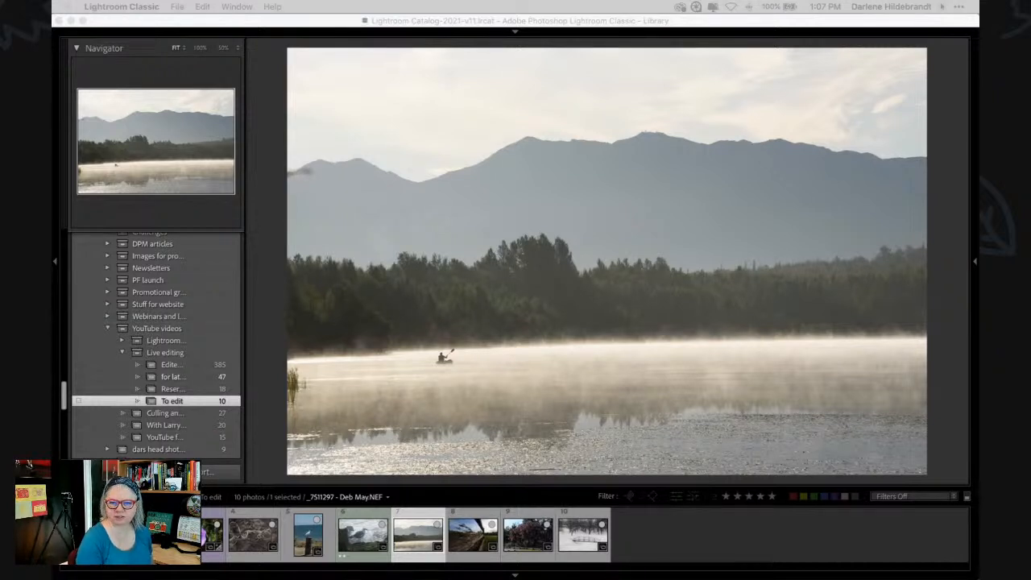
{"action": "left_click", "coordinate": [945, 401]}
{"action": "key", "text": "d"}
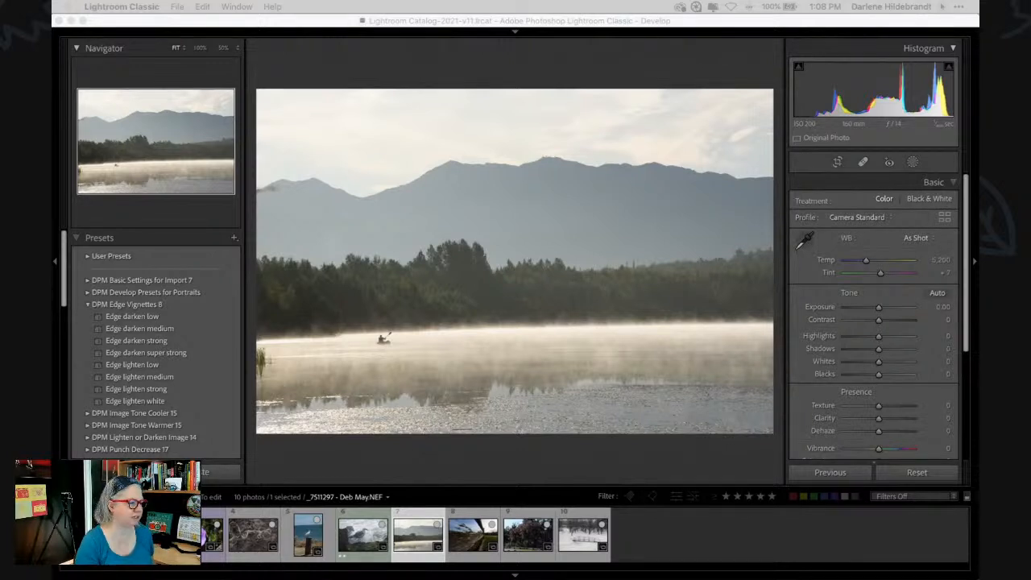
- Browse the available colour profiles for the lake photo, collapse the Adobe Raw group and close the Profile Browser
{"action": "left_click", "coordinate": [703, 462]}
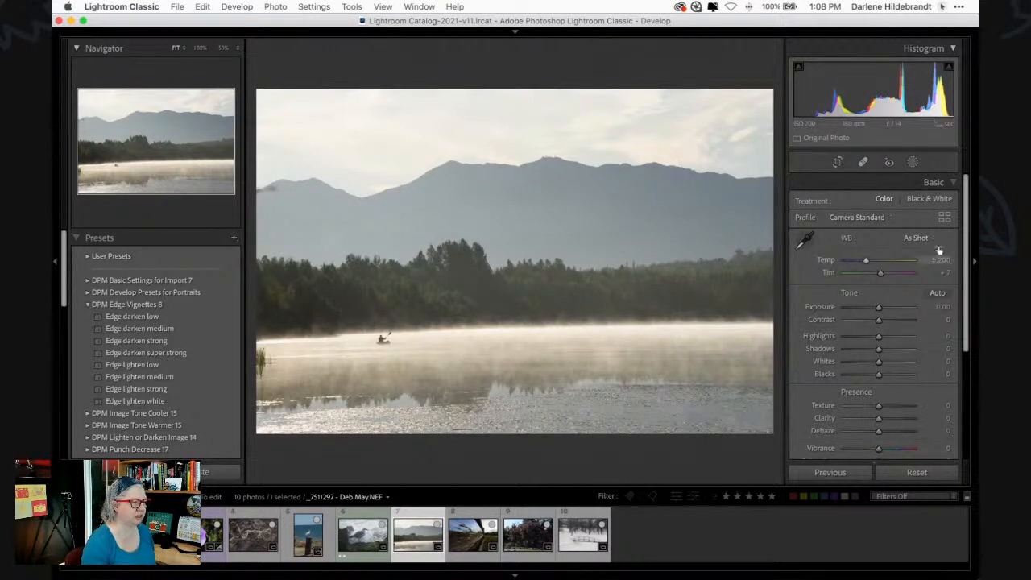
{"action": "left_click", "coordinate": [944, 219]}
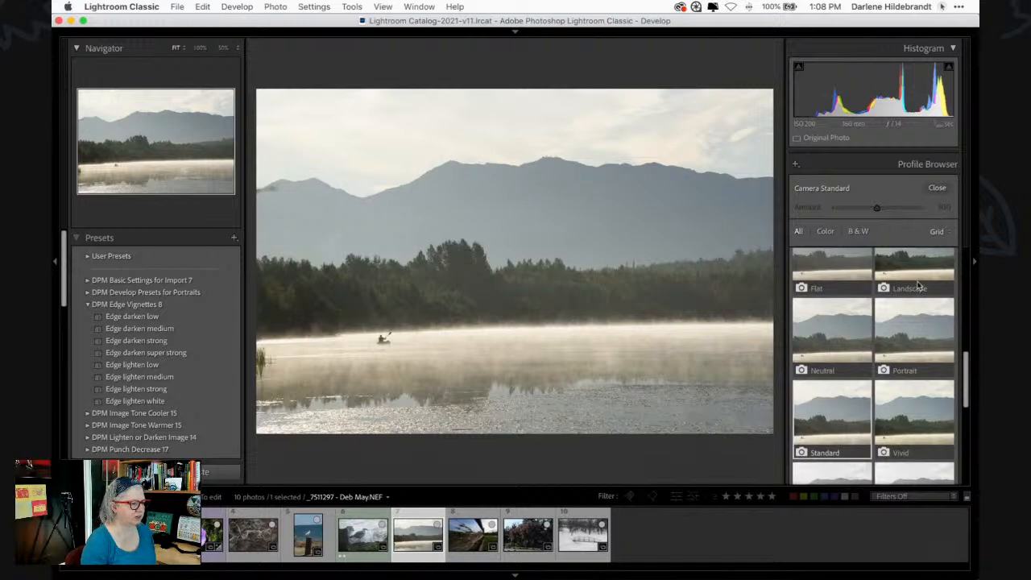
{"action": "scroll", "coordinate": [904, 323], "scroll_direction": "down", "scroll_amount": 3}
{"action": "scroll", "coordinate": [904, 322], "scroll_direction": "up", "scroll_amount": 2}
{"action": "scroll", "coordinate": [904, 319], "scroll_direction": "up", "scroll_amount": 5}
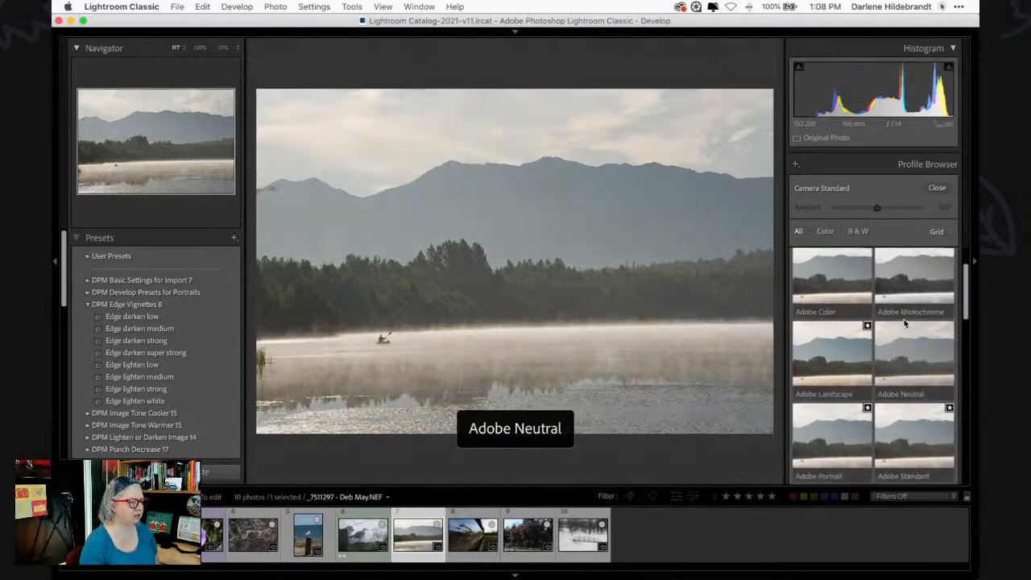
{"action": "left_click", "coordinate": [797, 289]}
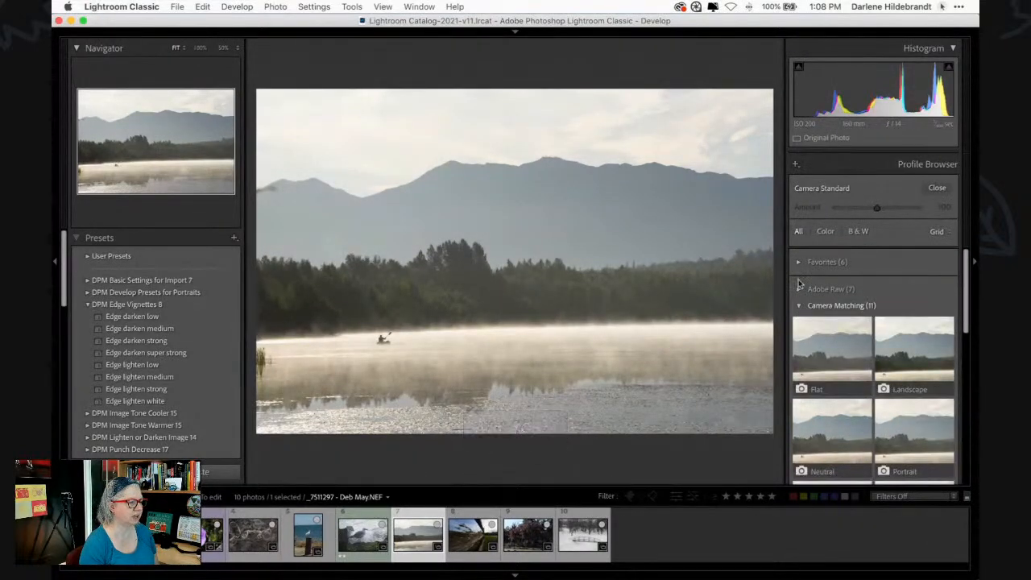
{"action": "left_click", "coordinate": [932, 190]}
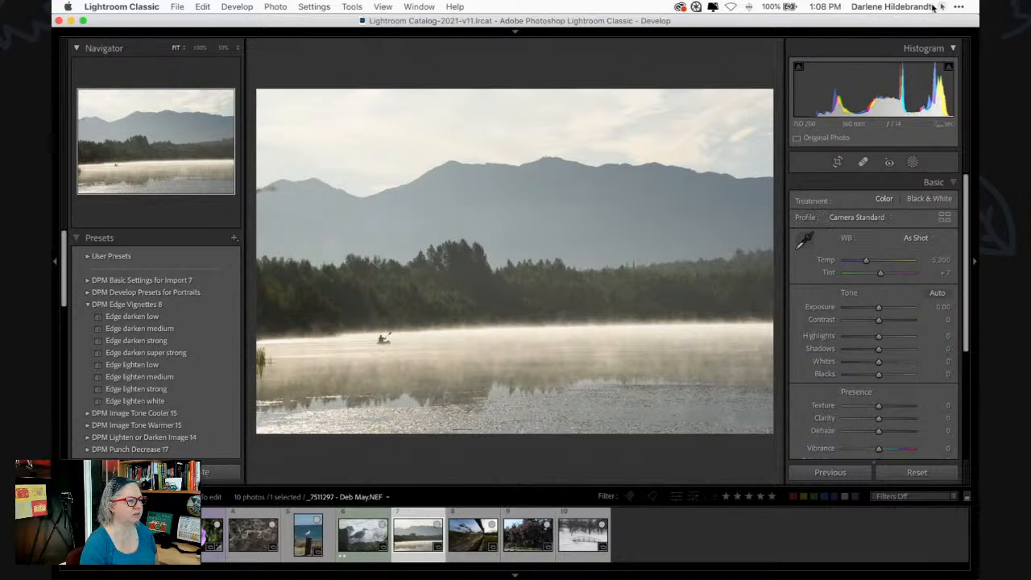
- Turn on the pointer highlighting utility for the screen
{"action": "left_click", "coordinate": [944, 7]}
{"action": "left_click", "coordinate": [918, 35]}
{"action": "left_click", "coordinate": [839, 27]}
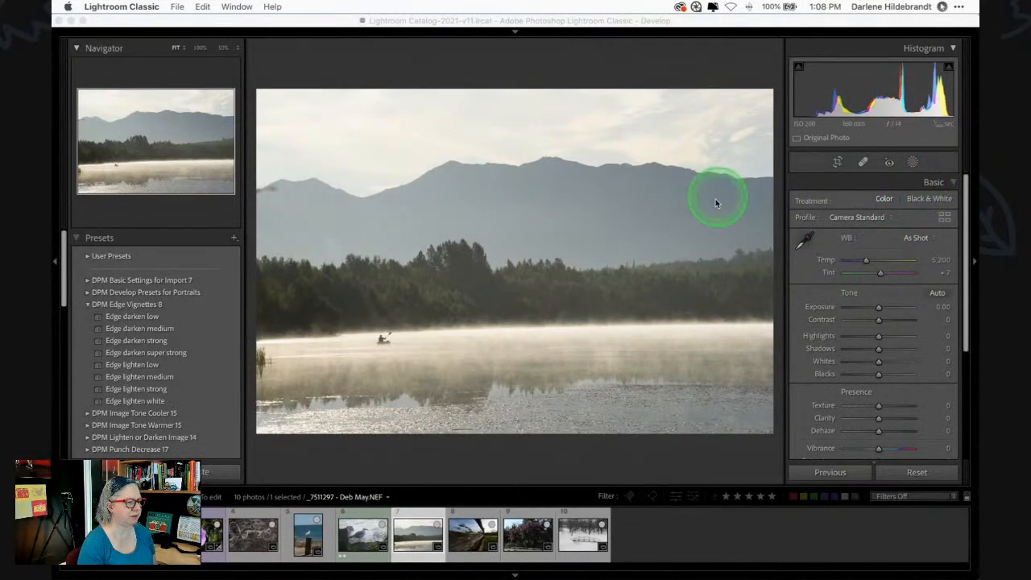
- Preview the Camera Matching profiles on the lake photo and apply Camera Landscape
{"action": "left_click", "coordinate": [864, 221]}
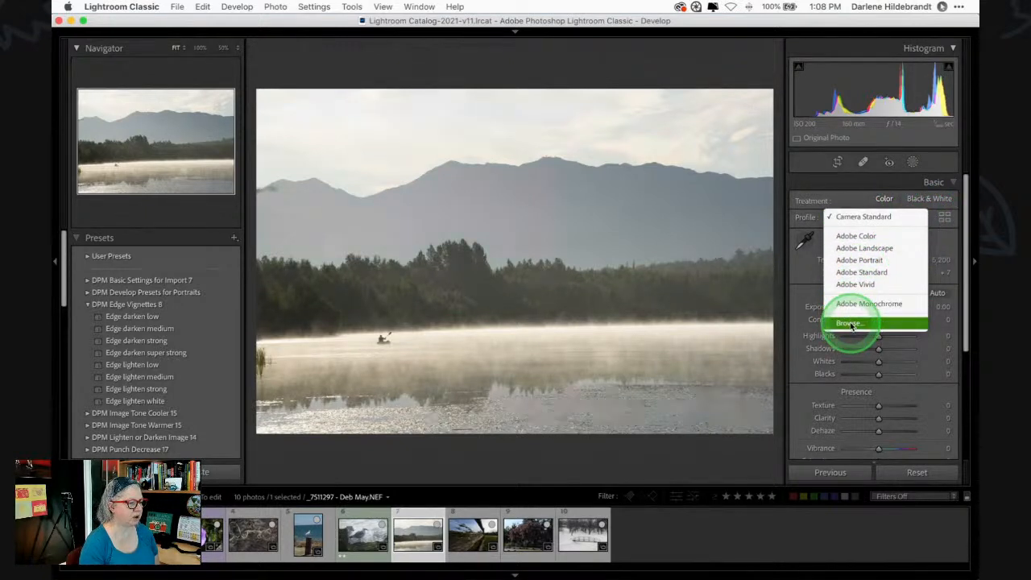
{"action": "left_click", "coordinate": [941, 221]}
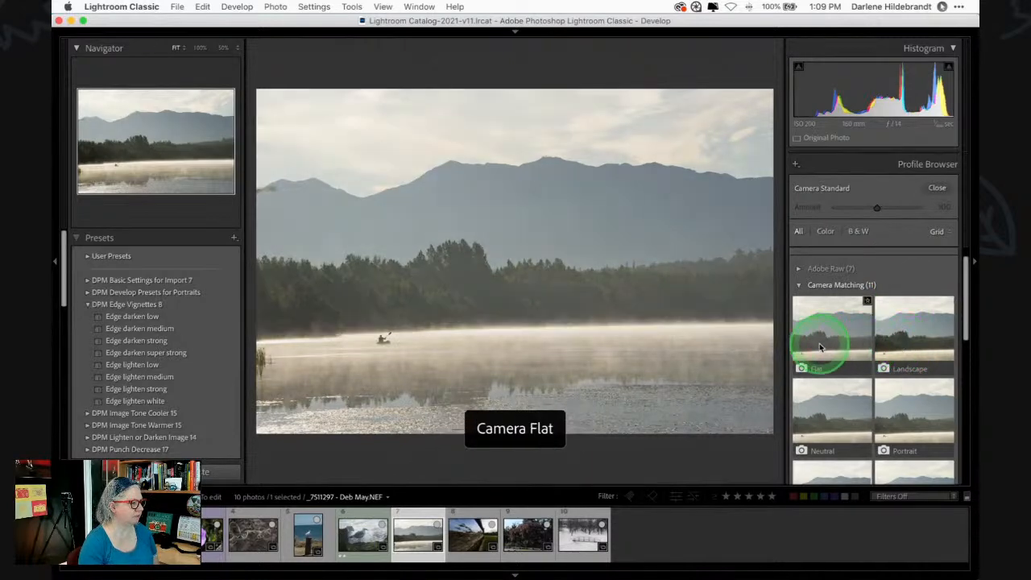
{"action": "scroll", "coordinate": [902, 407], "scroll_direction": "down", "scroll_amount": 3}
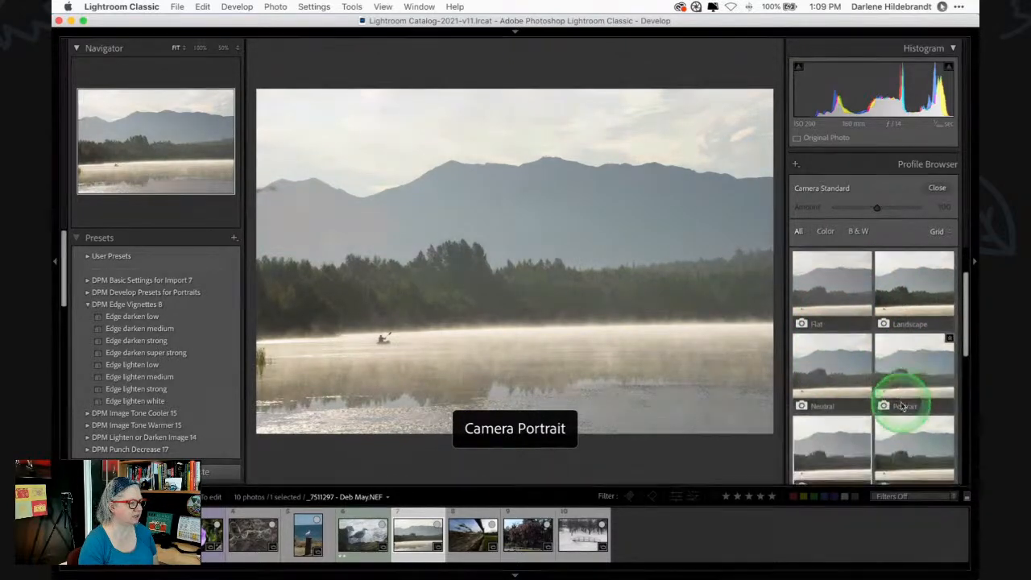
{"action": "scroll", "coordinate": [841, 408], "scroll_direction": "down", "scroll_amount": 2}
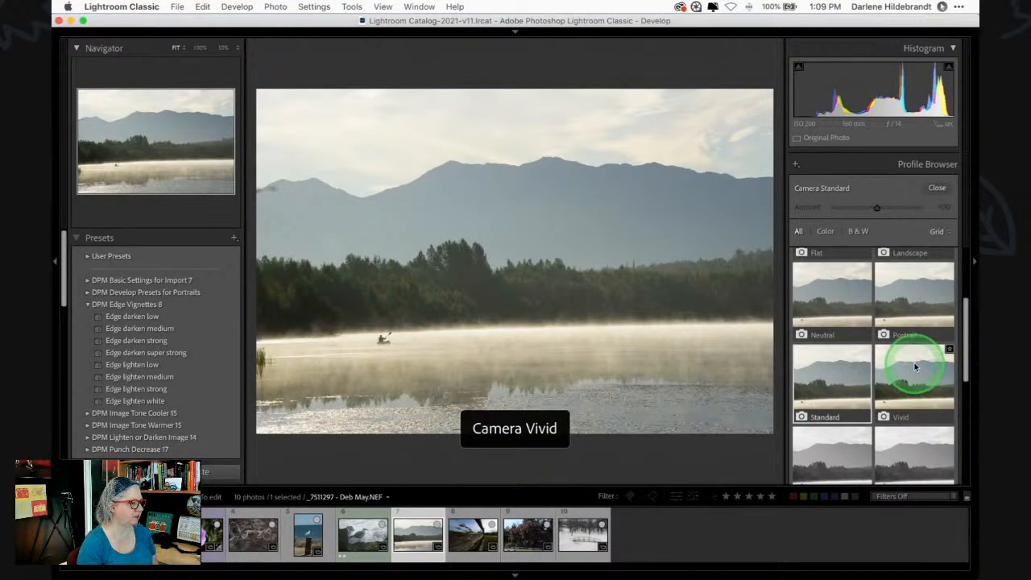
{"action": "scroll", "coordinate": [913, 366], "scroll_direction": "up", "scroll_amount": 2}
{"action": "scroll", "coordinate": [914, 367], "scroll_direction": "up", "scroll_amount": 3}
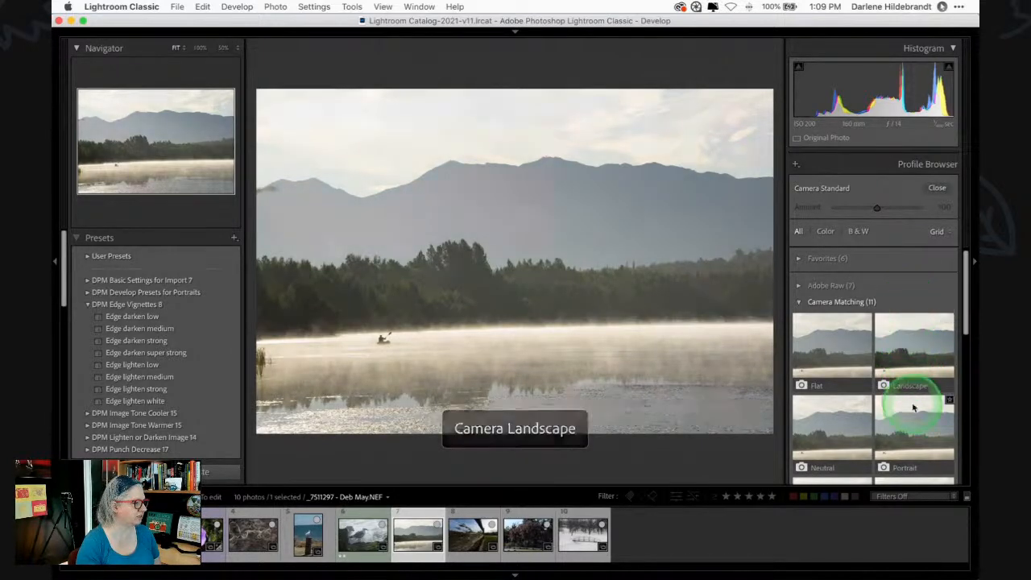
{"action": "left_click", "coordinate": [906, 348]}
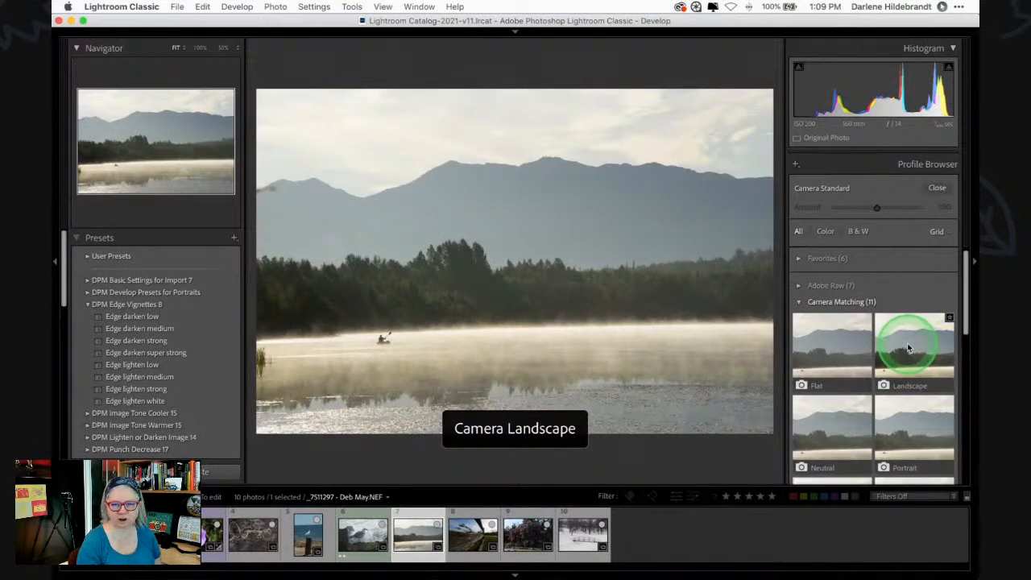
{"action": "left_click", "coordinate": [936, 188]}
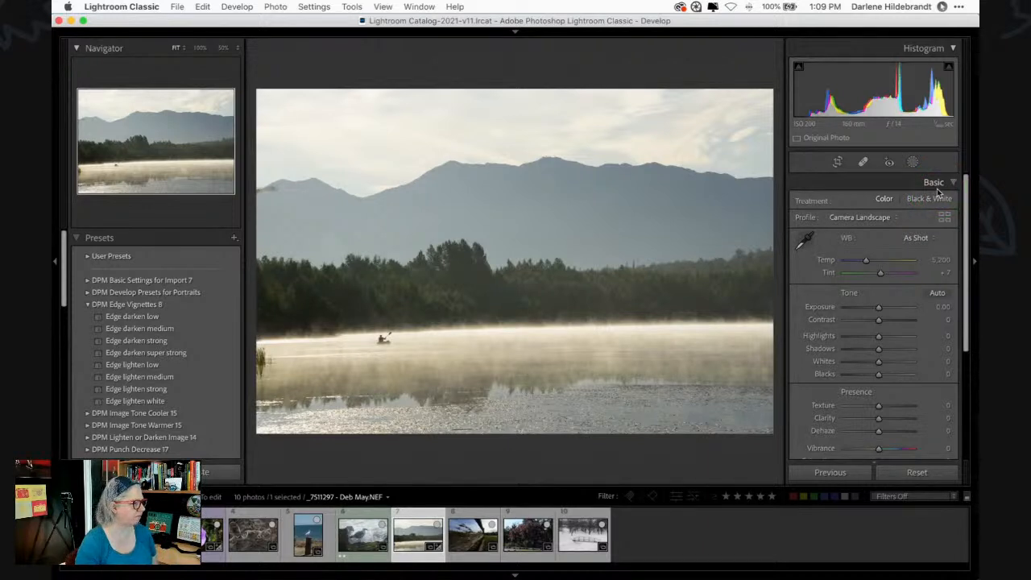
{"action": "left_click", "coordinate": [918, 259]}
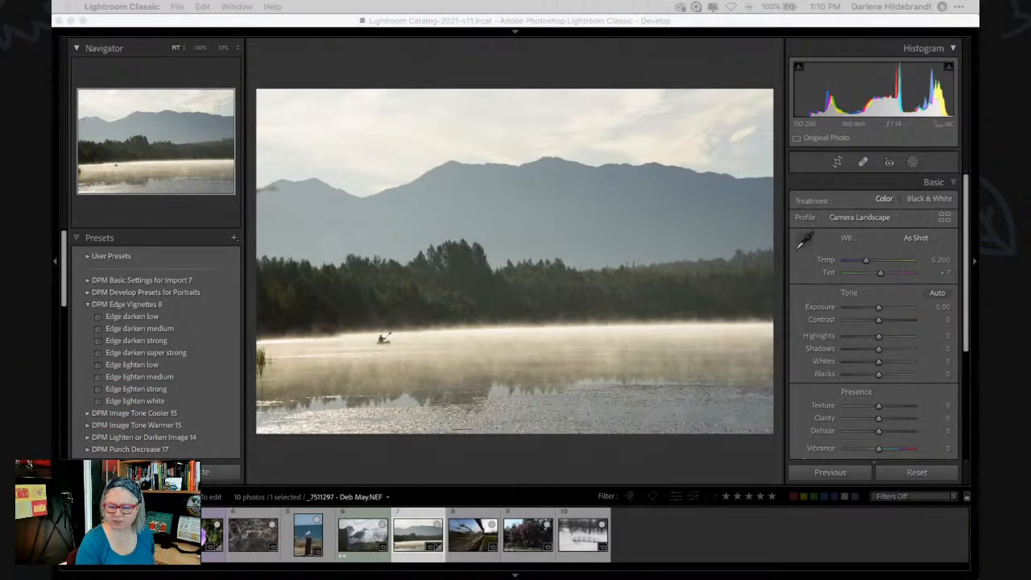
- Set Blacks to -65 and compare the photo with its unedited version
{"action": "left_click", "coordinate": [717, 462]}
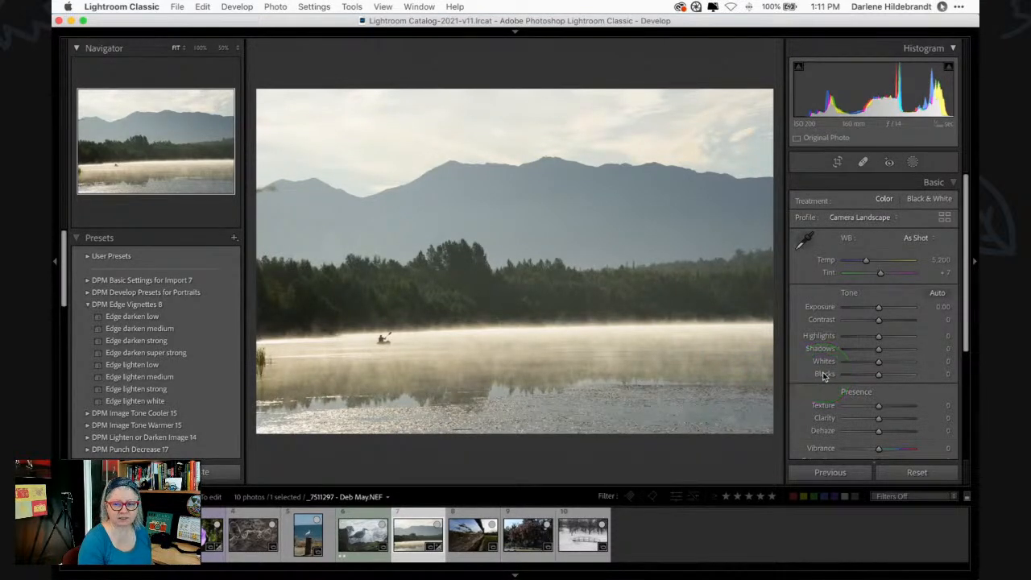
{"action": "left_click_drag", "start_coordinate": [823, 376], "coordinate": [823, 376]}
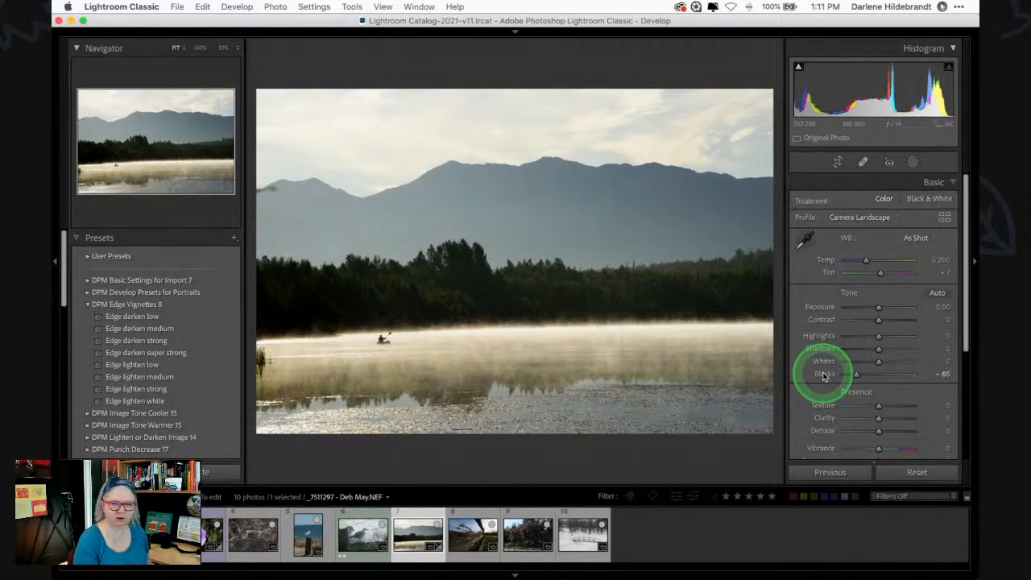
{"action": "key", "text": "super+z"}
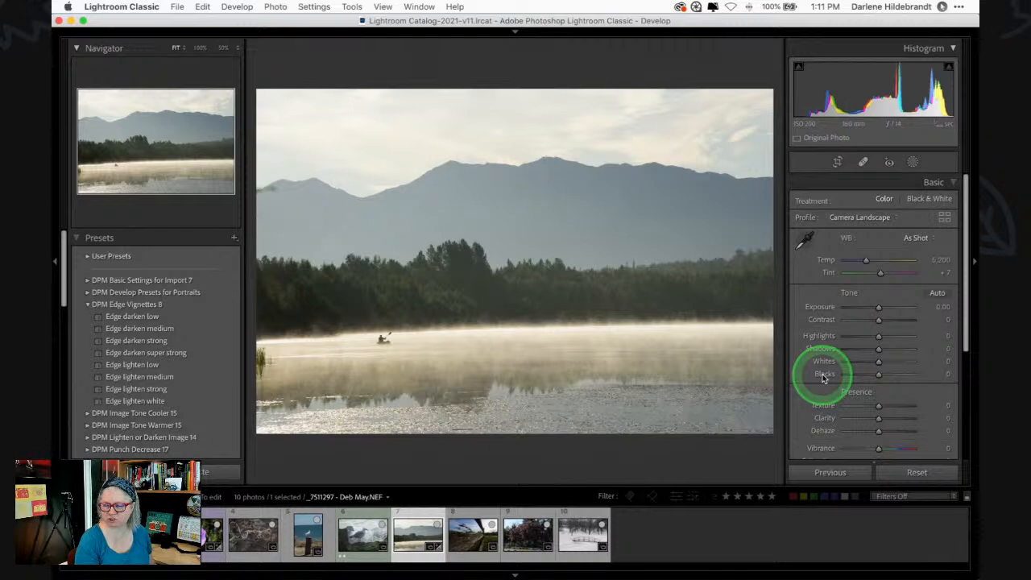
{"action": "key", "text": "super+shift+z"}
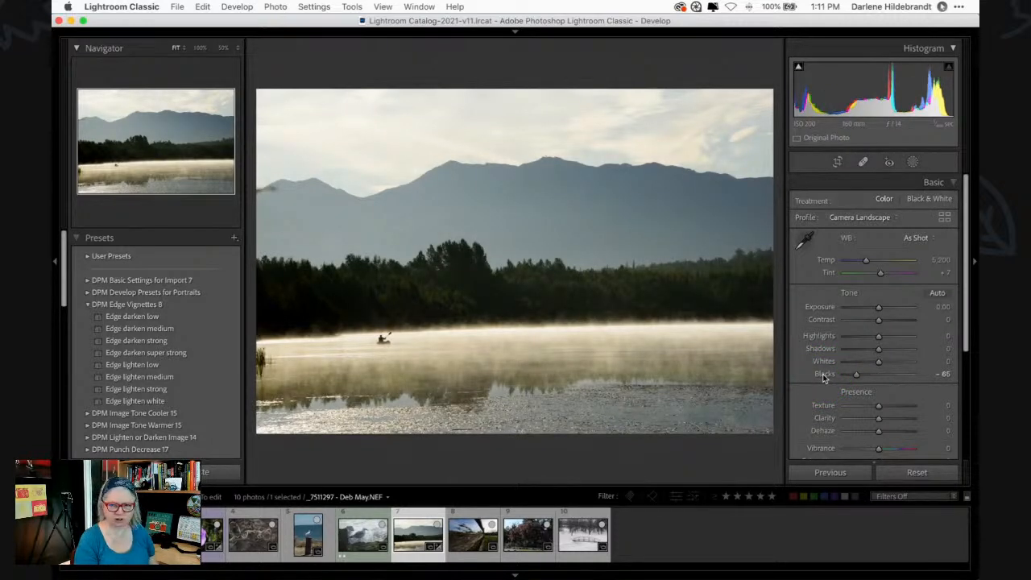
{"action": "key", "text": "backslash"}
{"action": "key", "text": "backslash"}
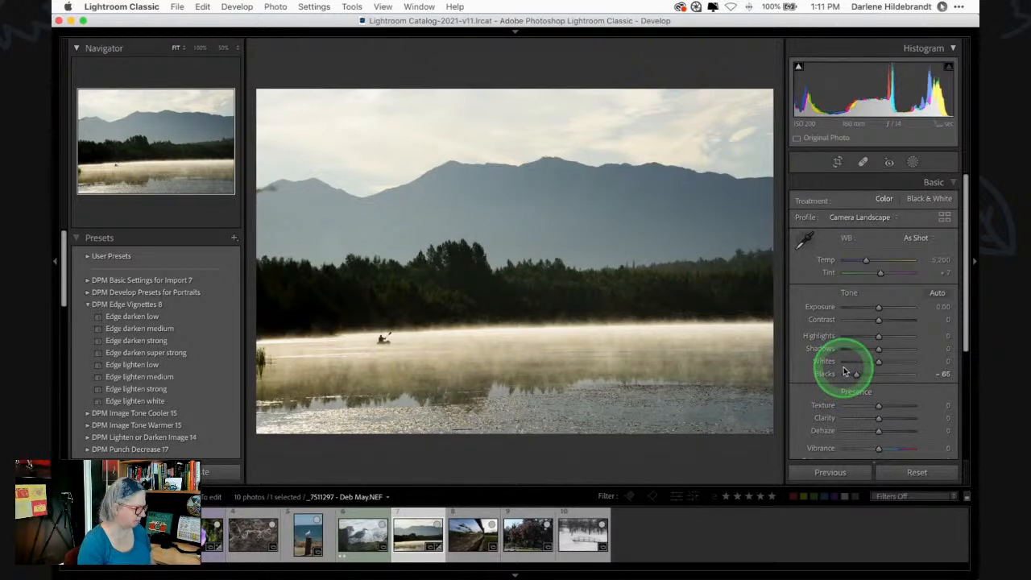
- Crop the photo tighter at its original aspect ratio, trimming mostly the sky and right side, and straighten it to an angle of 1.34
{"action": "key", "text": "r"}
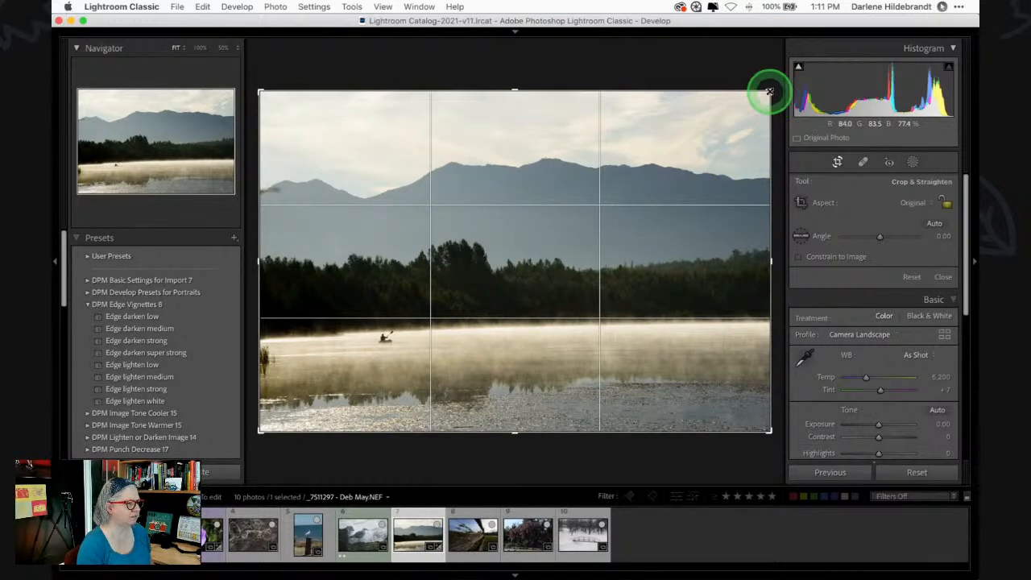
{"action": "left_click_drag", "start_coordinate": [769, 91], "coordinate": [729, 117]}
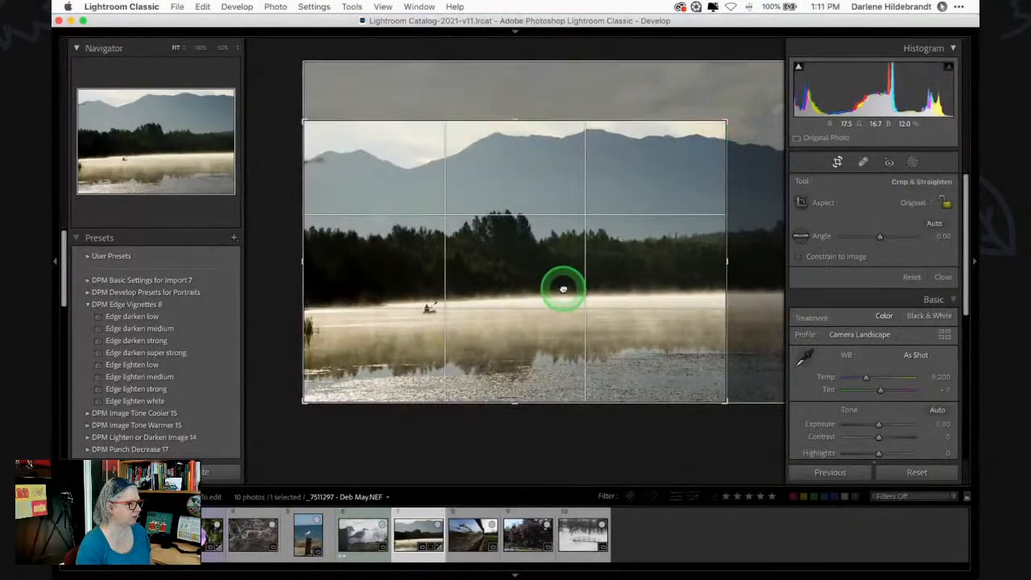
{"action": "left_click_drag", "start_coordinate": [562, 277], "coordinate": [538, 307]}
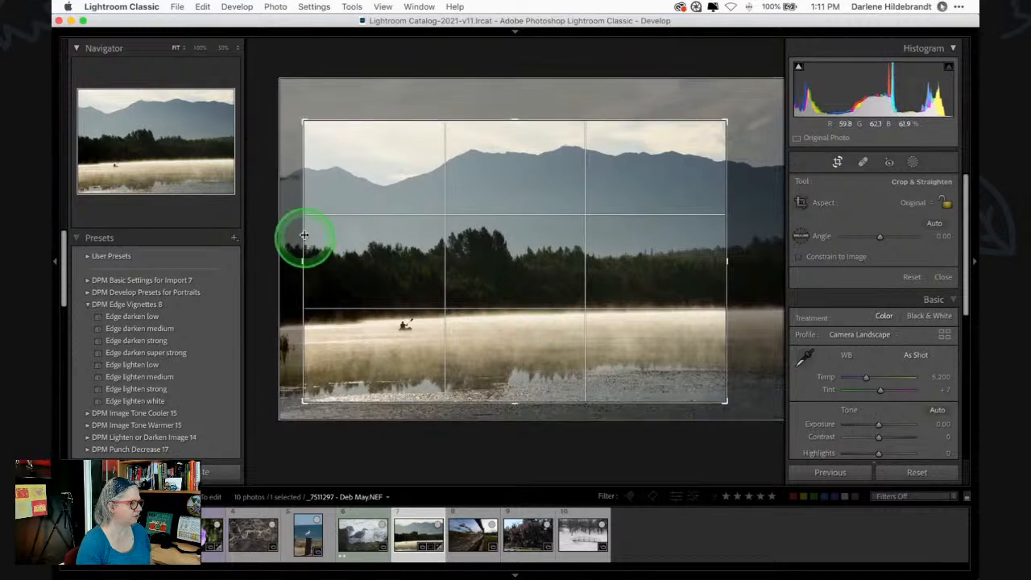
{"action": "left_click_drag", "start_coordinate": [472, 287], "coordinate": [499, 291]}
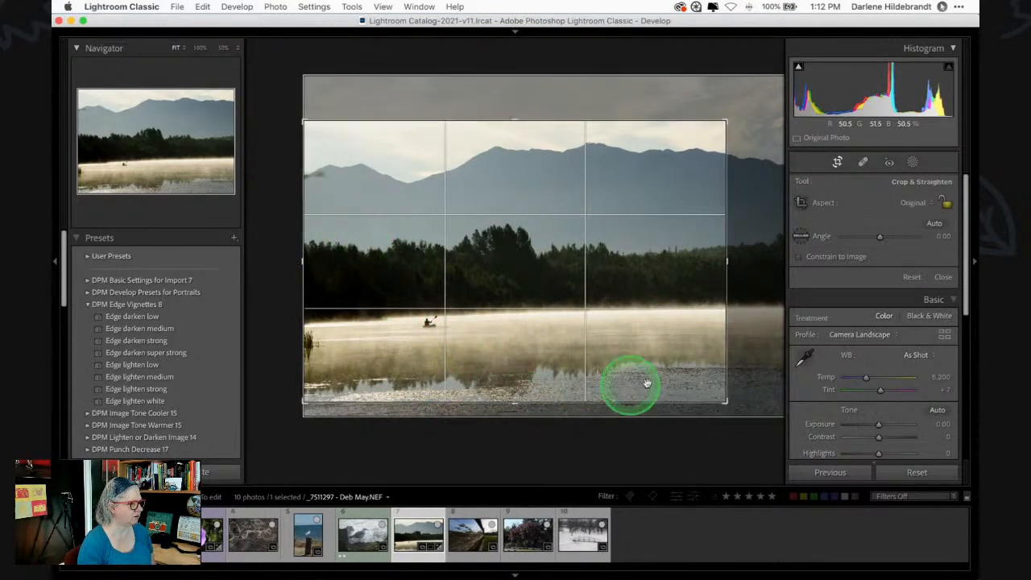
{"action": "mouse_move", "coordinate": [271, 113]}
{"action": "left_mouse_down"}
{"action": "mouse_move", "coordinate": [282, 101]}
{"action": "mouse_move", "coordinate": [274, 102]}
{"action": "left_mouse_up"}
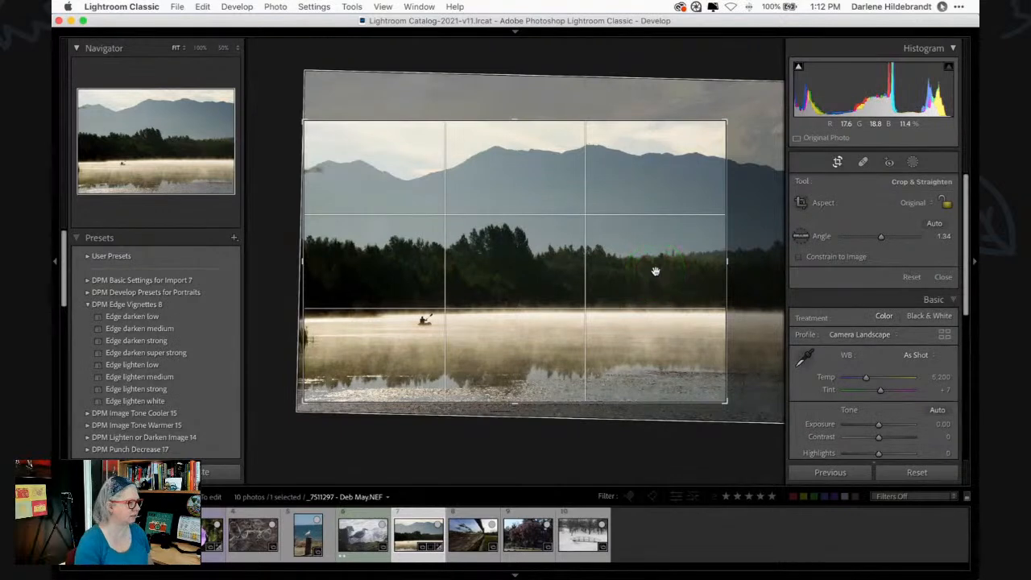
{"action": "key", "text": "Return"}
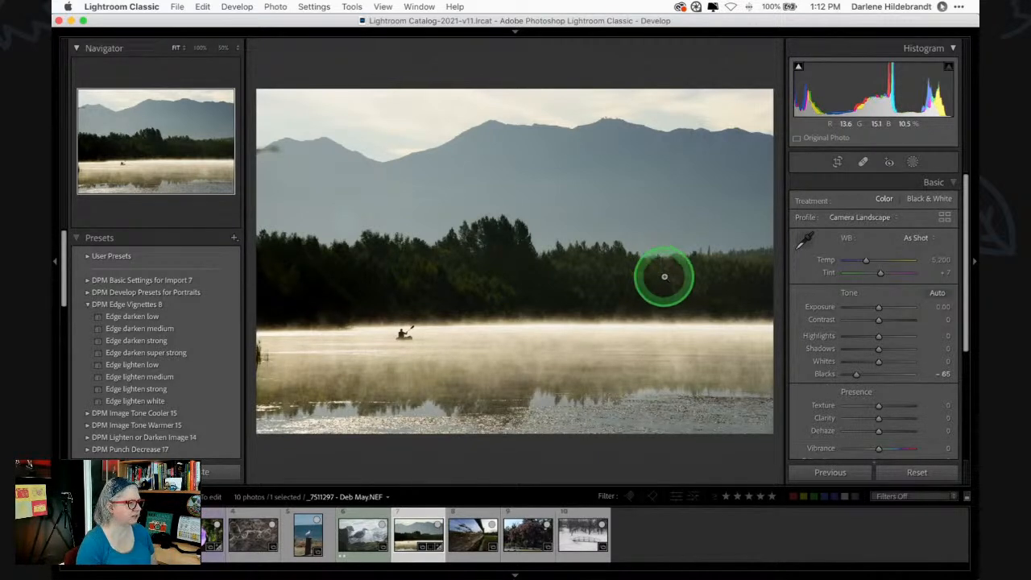
- Set Highlights to -20 and Whites to +11, and compare the photo before and after the edits
{"action": "left_click", "coordinate": [880, 338], "text": "alt"}
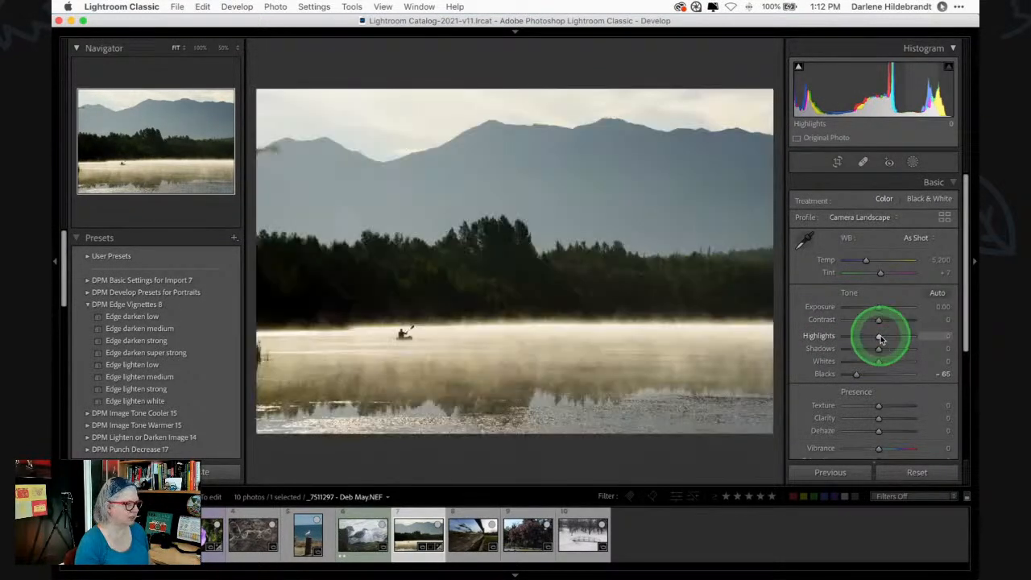
{"action": "left_click", "coordinate": [880, 339], "text": "alt"}
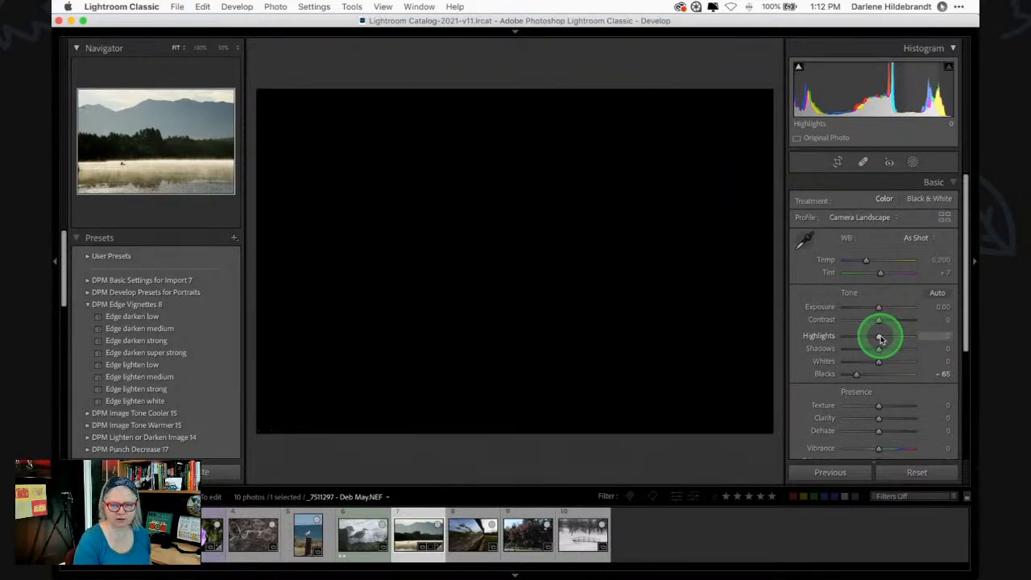
{"action": "mouse_move", "coordinate": [880, 339]}
{"action": "left_mouse_down"}
{"action": "mouse_move", "coordinate": [865, 339]}
{"action": "mouse_move", "coordinate": [939, 337]}
{"action": "mouse_move", "coordinate": [810, 336]}
{"action": "mouse_move", "coordinate": [939, 335]}
{"action": "mouse_move", "coordinate": [803, 334]}
{"action": "mouse_move", "coordinate": [962, 330]}
{"action": "mouse_move", "coordinate": [796, 324]}
{"action": "mouse_move", "coordinate": [942, 327]}
{"action": "mouse_move", "coordinate": [870, 329]}
{"action": "left_mouse_up"}
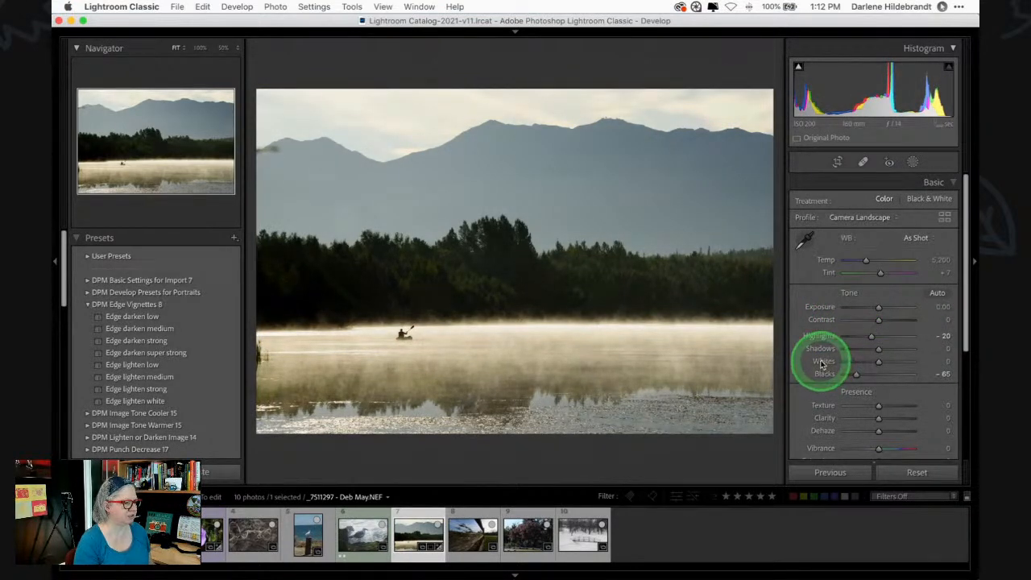
{"action": "left_click_drag", "start_coordinate": [823, 365], "coordinate": [825, 364]}
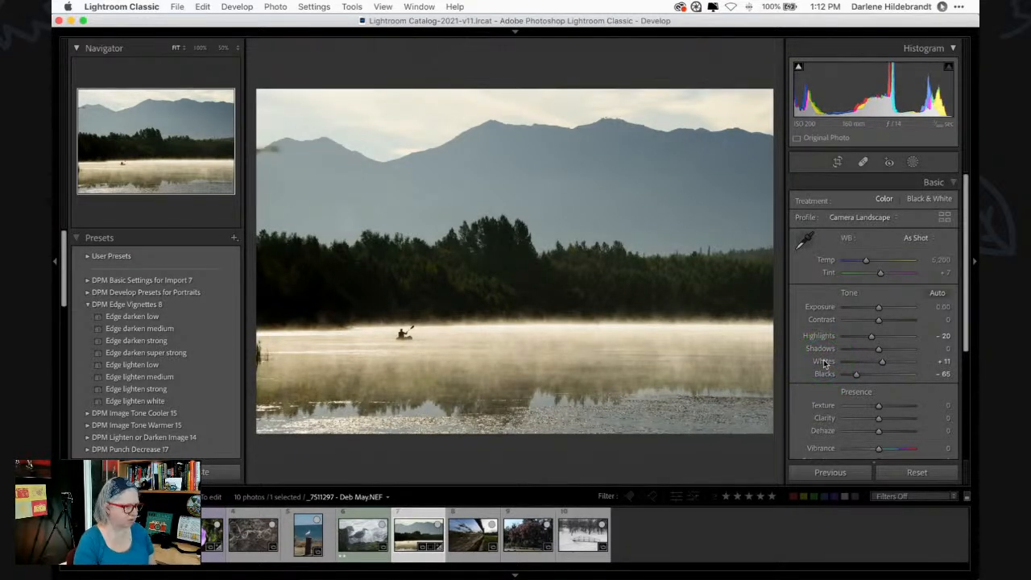
{"action": "key", "text": "backslash"}
{"action": "key", "text": "backslash"}
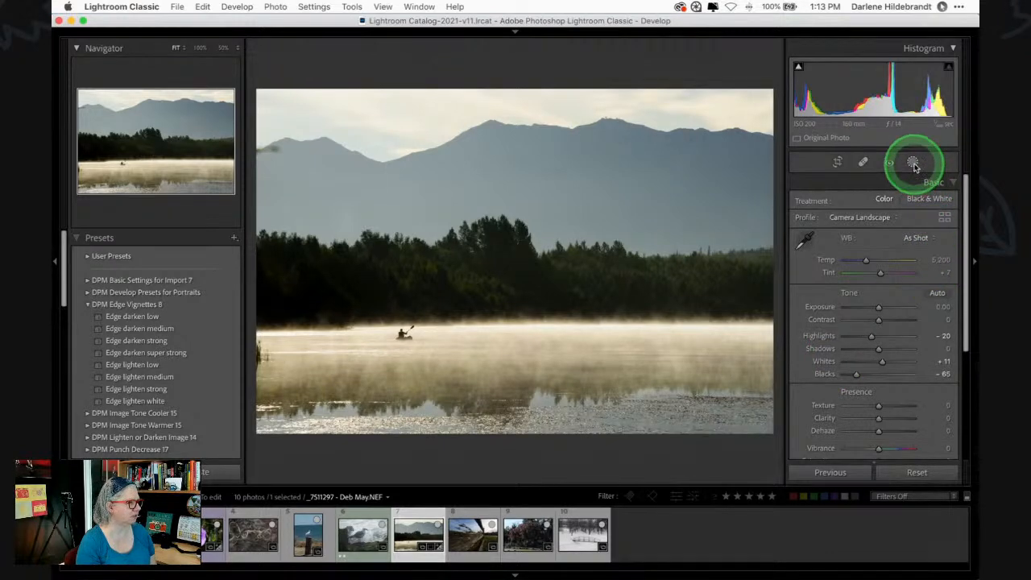
- Activate the Heal brush with the photo magnified to 100% around the dark smudge at its left edge
{"action": "left_click", "coordinate": [273, 170]}
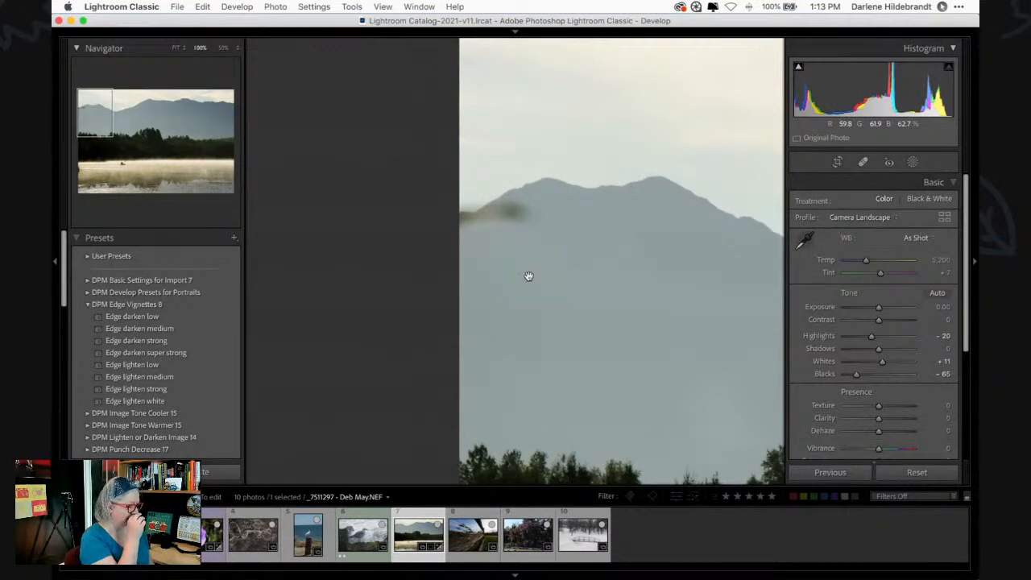
{"action": "key", "text": "q"}
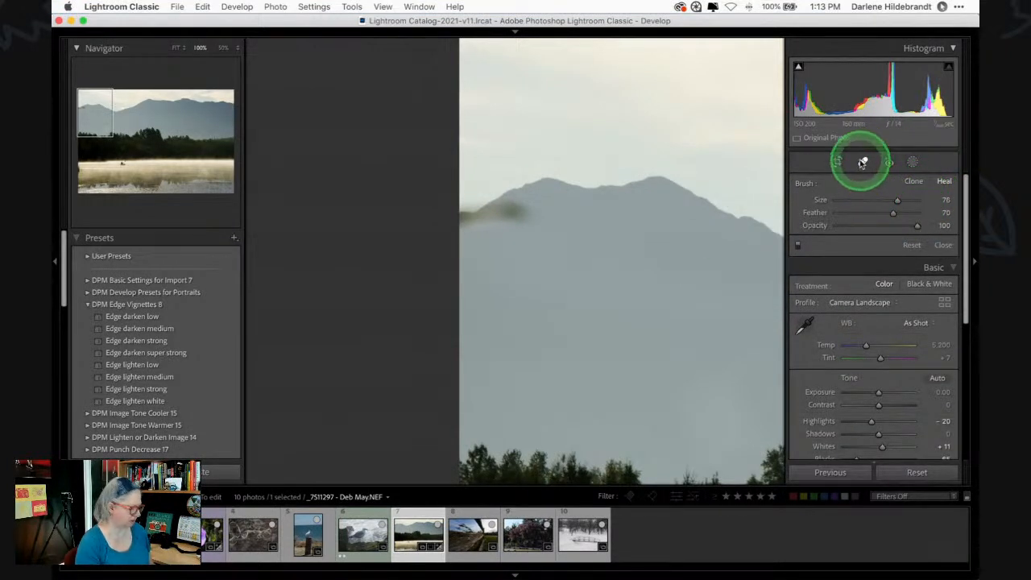
{"action": "left_click", "coordinate": [863, 163]}
{"action": "left_click", "coordinate": [862, 163]}
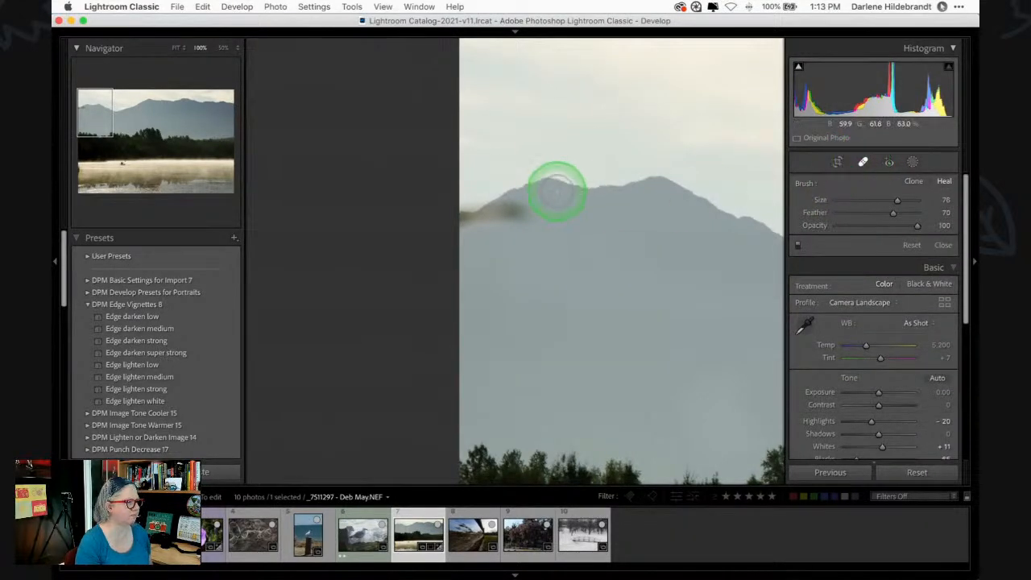
{"action": "left_click_drag", "start_coordinate": [523, 211], "coordinate": [458, 224]}
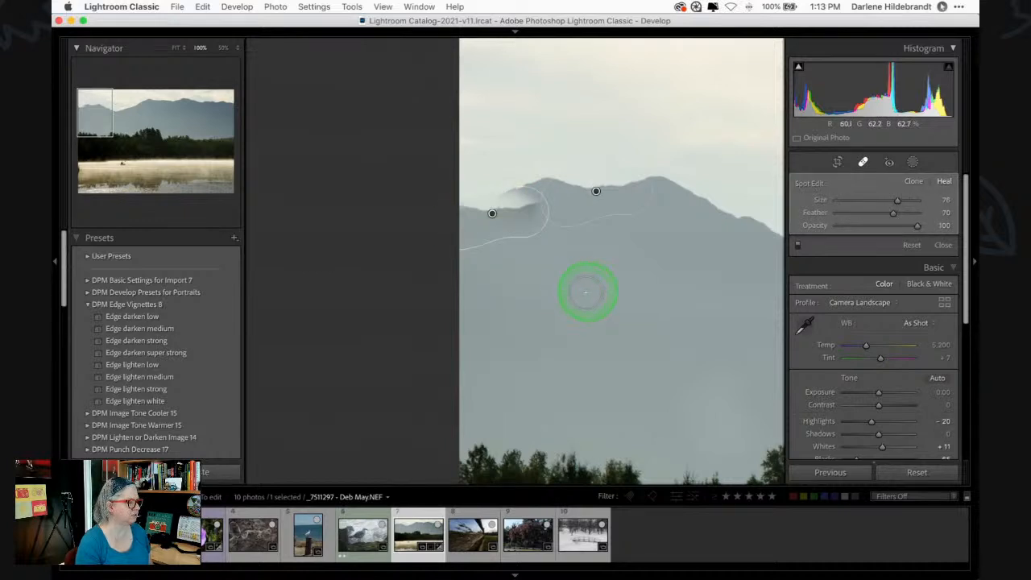
{"action": "left_click_drag", "start_coordinate": [611, 199], "coordinate": [638, 222]}
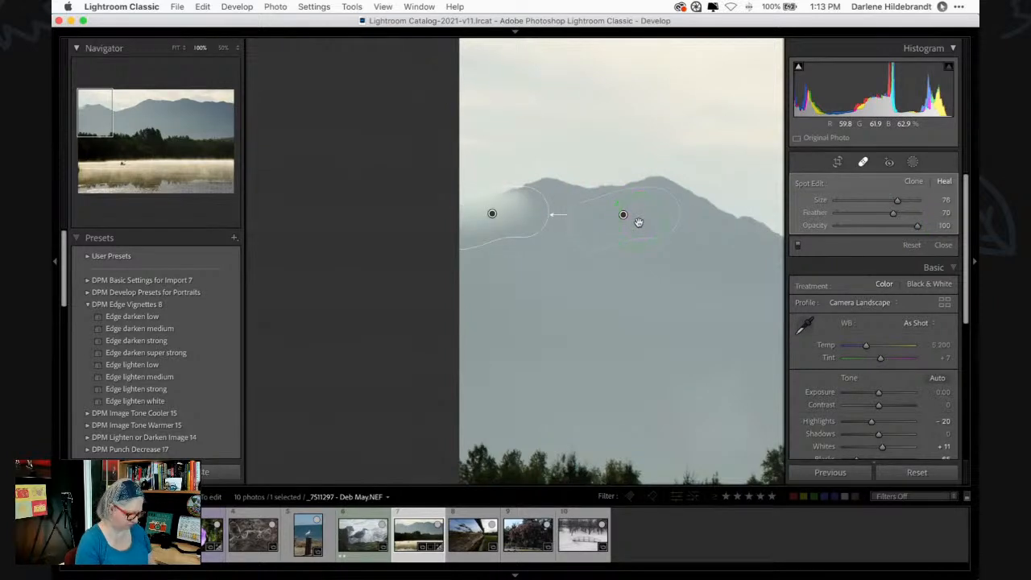
{"action": "key", "text": "Delete"}
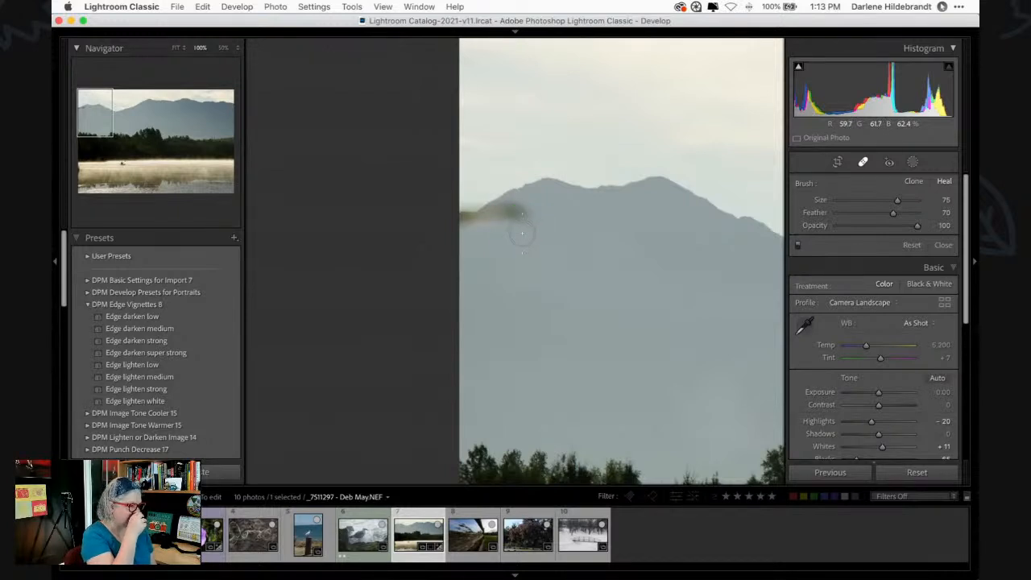
- Heal the dark smudge at the photo's left edge in two strokes, sourcing one from plain mountain and one from the ridge line
{"action": "left_click_drag", "start_coordinate": [531, 212], "coordinate": [492, 218]}
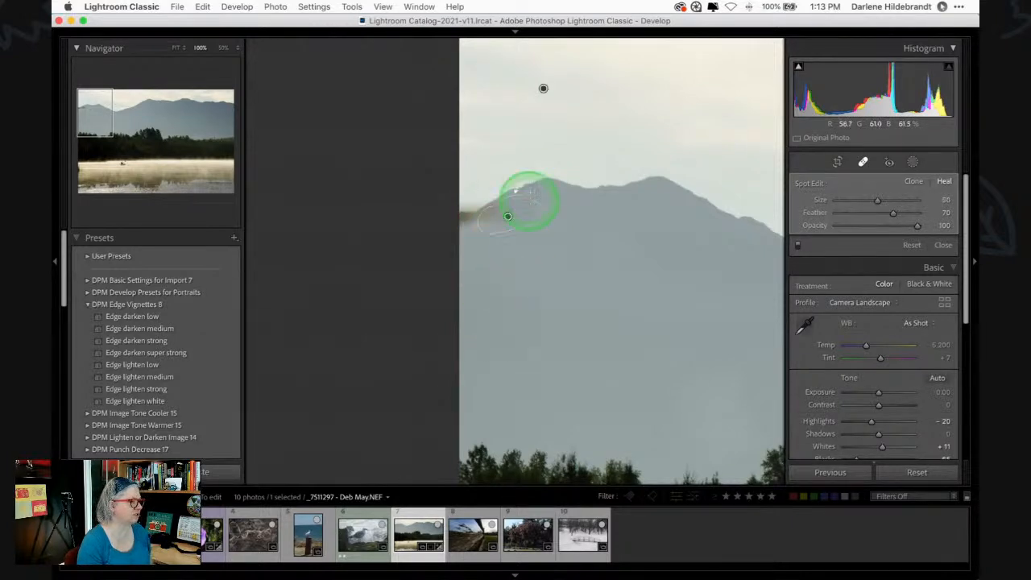
{"action": "left_click_drag", "start_coordinate": [552, 105], "coordinate": [616, 266]}
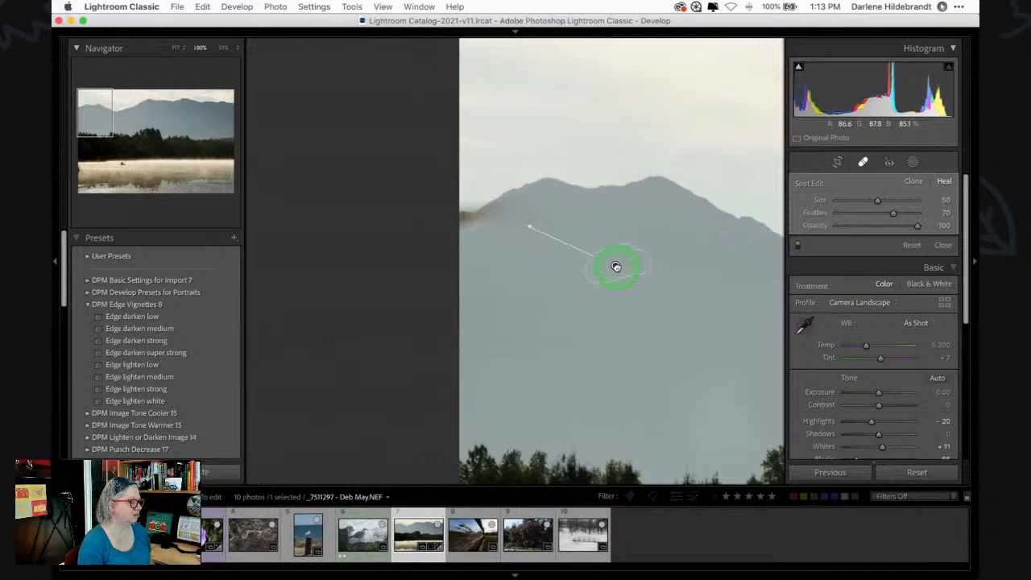
{"action": "left_click_drag", "start_coordinate": [463, 215], "coordinate": [484, 207]}
{"action": "left_click_drag", "start_coordinate": [541, 188], "coordinate": [537, 194]}
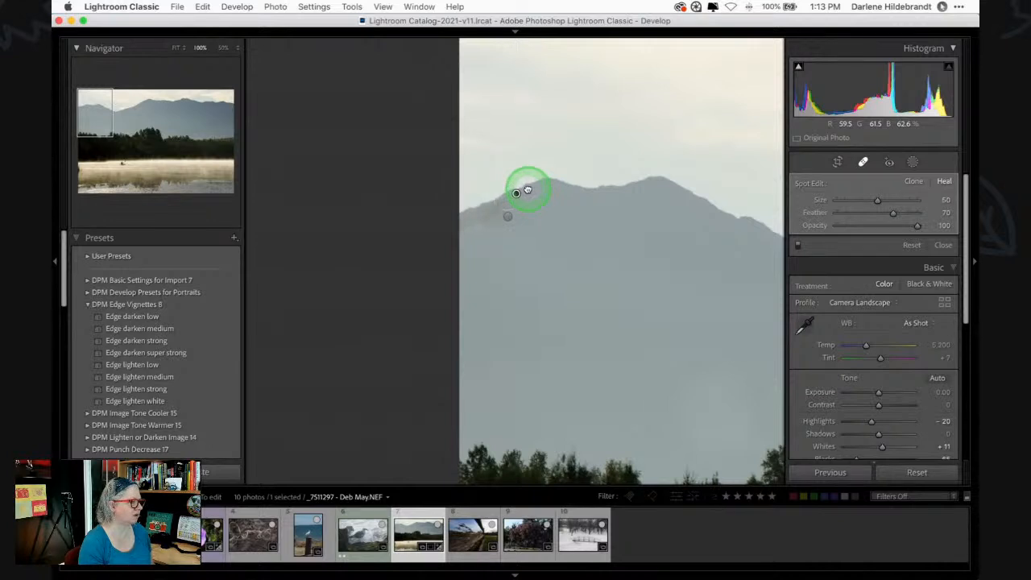
{"action": "left_click_drag", "start_coordinate": [527, 189], "coordinate": [528, 190]}
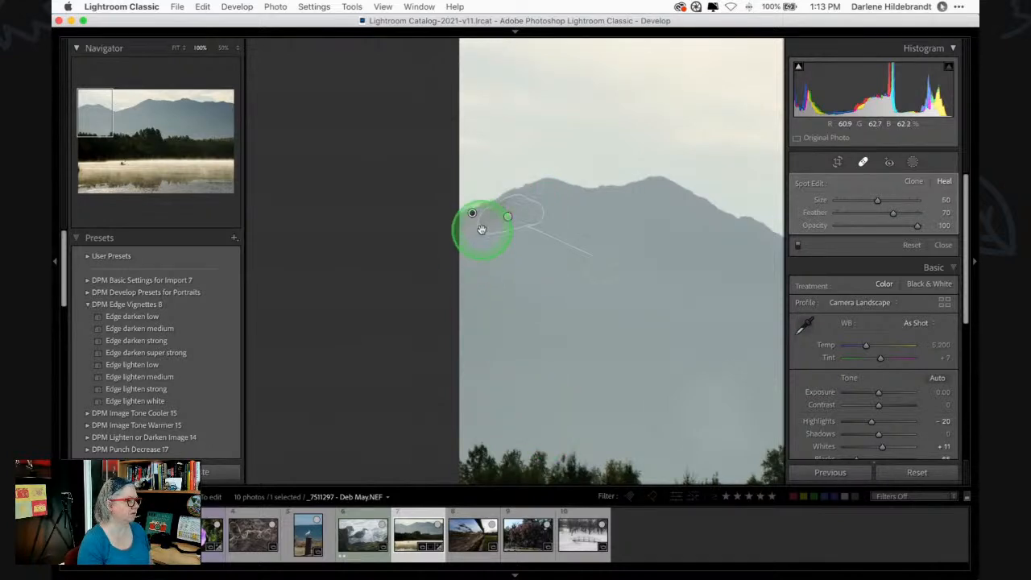
- Heal the remaining patch below the left end of the ridge, moving its source onto the plain mountain area
{"action": "left_click_drag", "start_coordinate": [480, 234], "coordinate": [503, 215]}
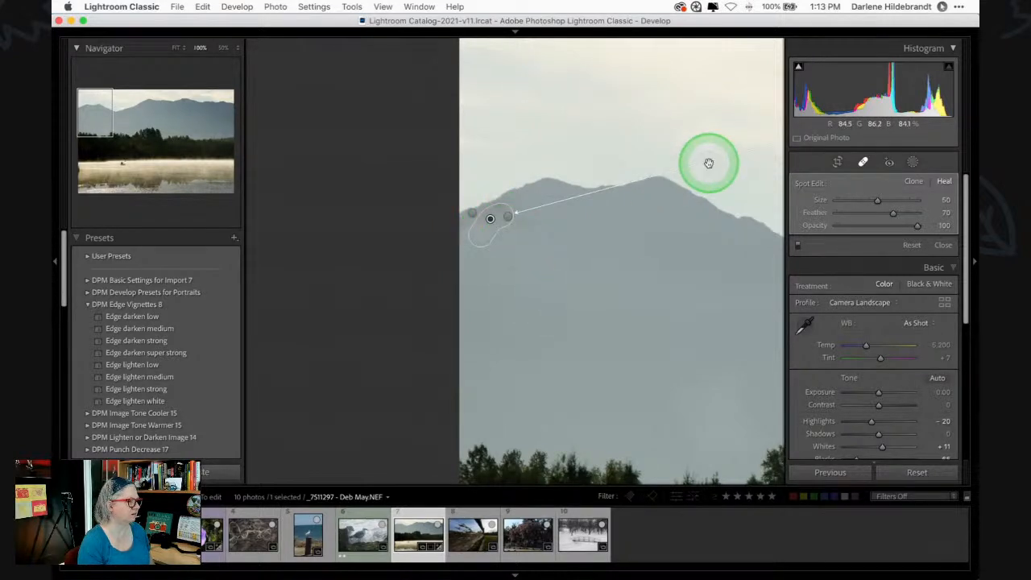
{"action": "scroll", "coordinate": [709, 163], "scroll_direction": "right", "scroll_amount": 5}
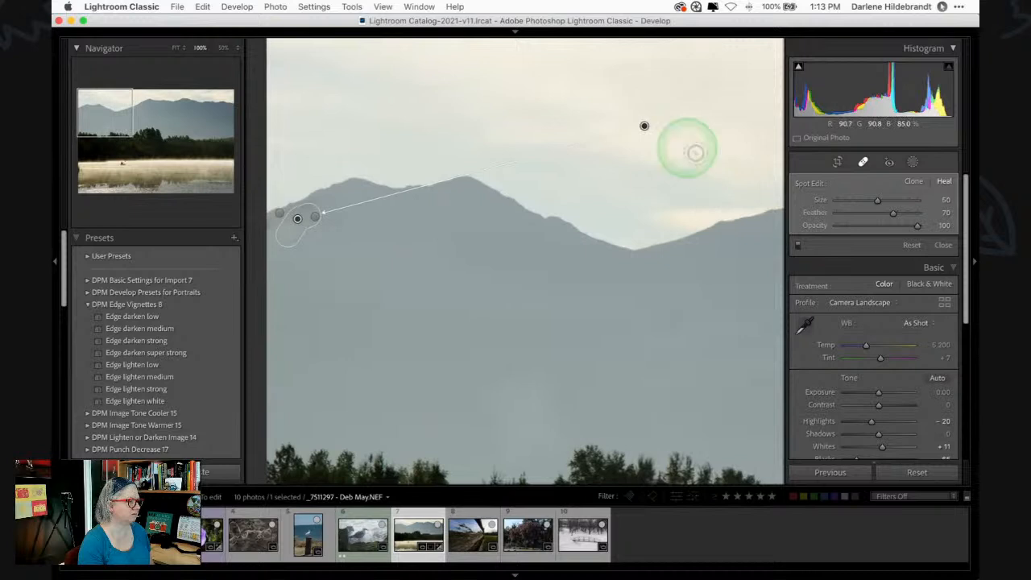
{"action": "left_click_drag", "start_coordinate": [644, 127], "coordinate": [393, 228]}
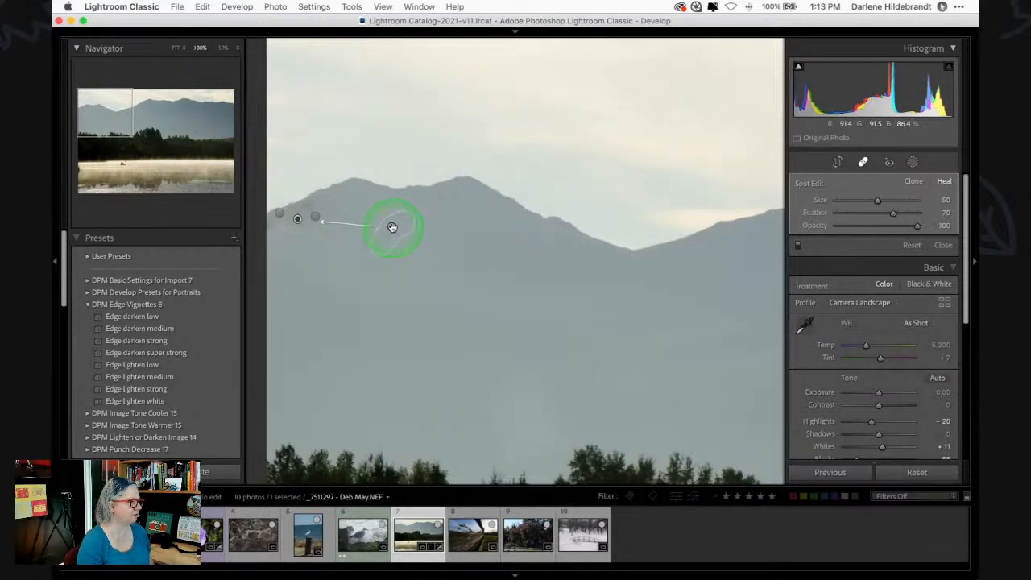
{"action": "left_click_drag", "start_coordinate": [463, 306], "coordinate": [637, 295]}
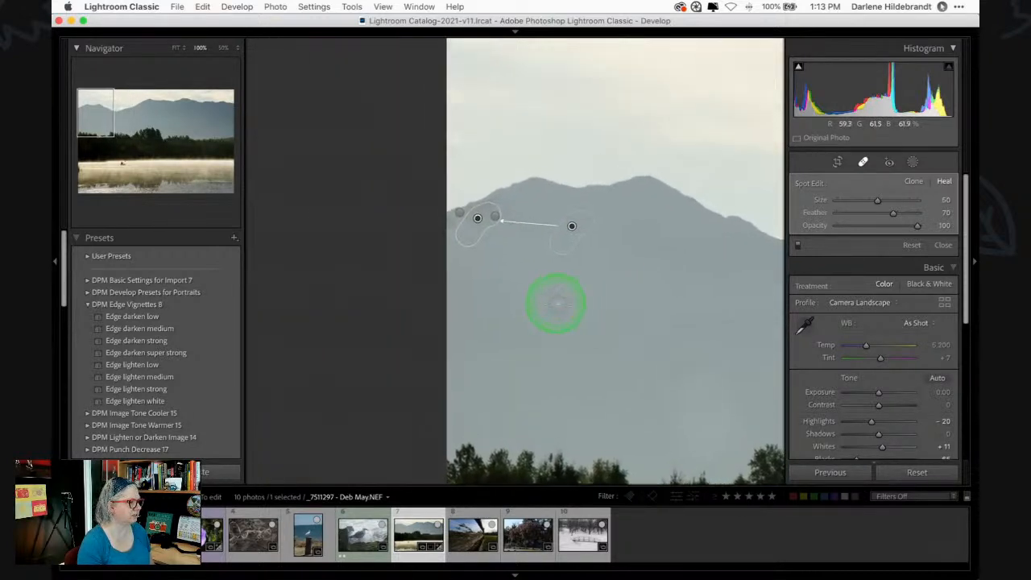
{"action": "left_click_drag", "start_coordinate": [500, 108], "coordinate": [655, 114]}
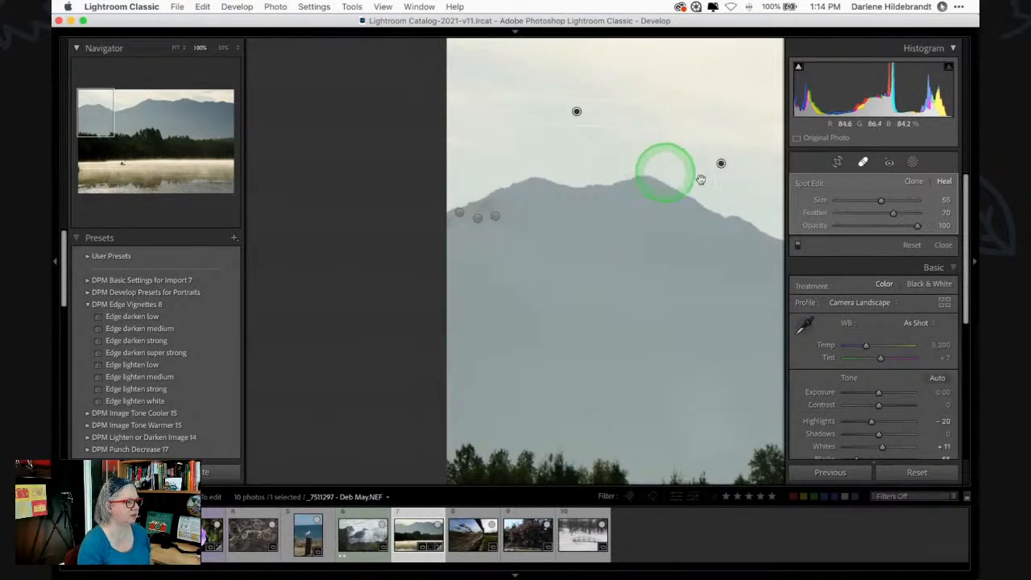
{"action": "scroll", "coordinate": [735, 185], "scroll_direction": "up", "scroll_amount": 5}
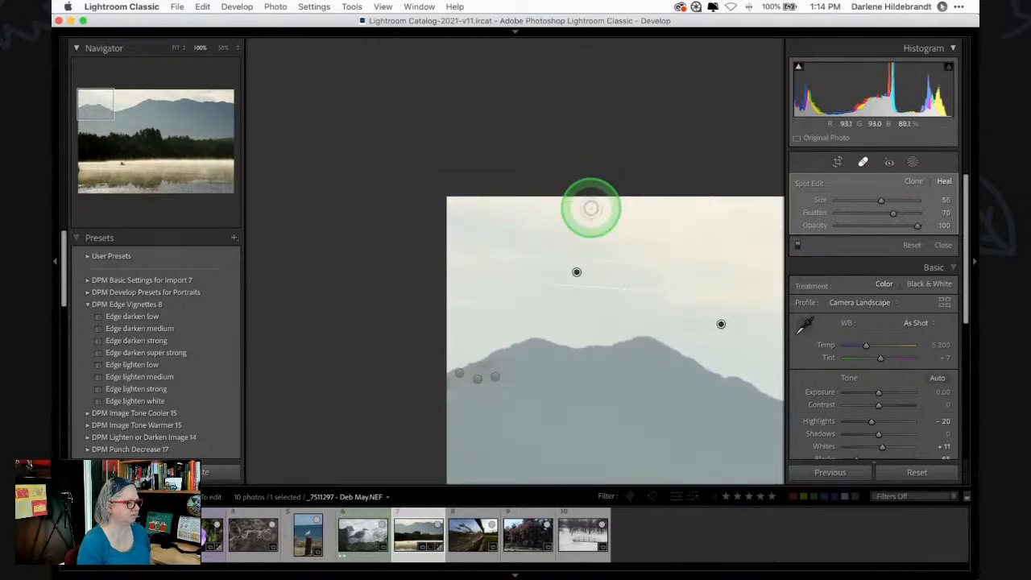
{"action": "scroll", "coordinate": [656, 281], "scroll_direction": "up", "scroll_amount": 2}
{"action": "scroll", "coordinate": [656, 281], "scroll_direction": "down", "scroll_amount": 4}
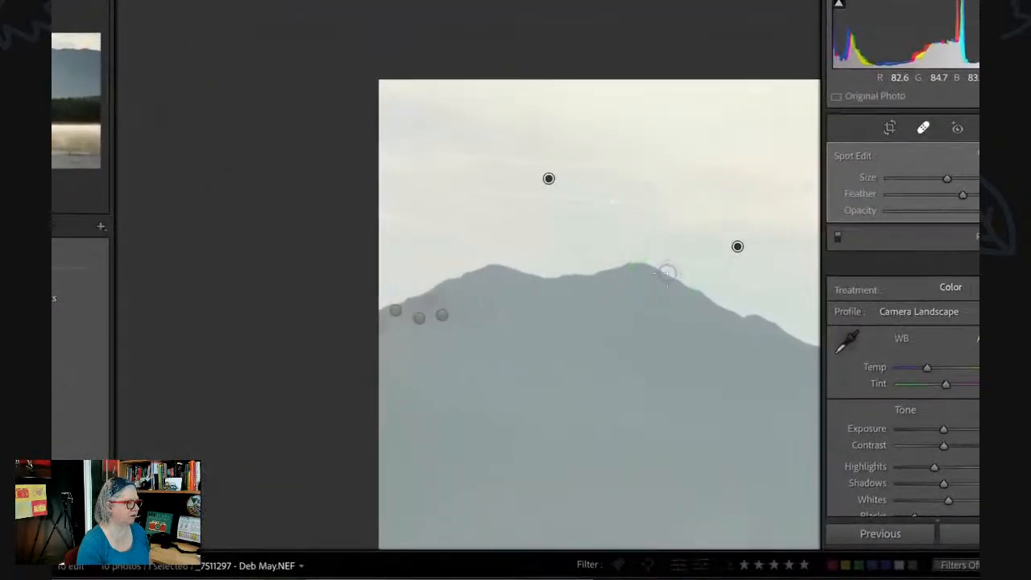
{"action": "left_click_drag", "start_coordinate": [719, 255], "coordinate": [755, 240]}
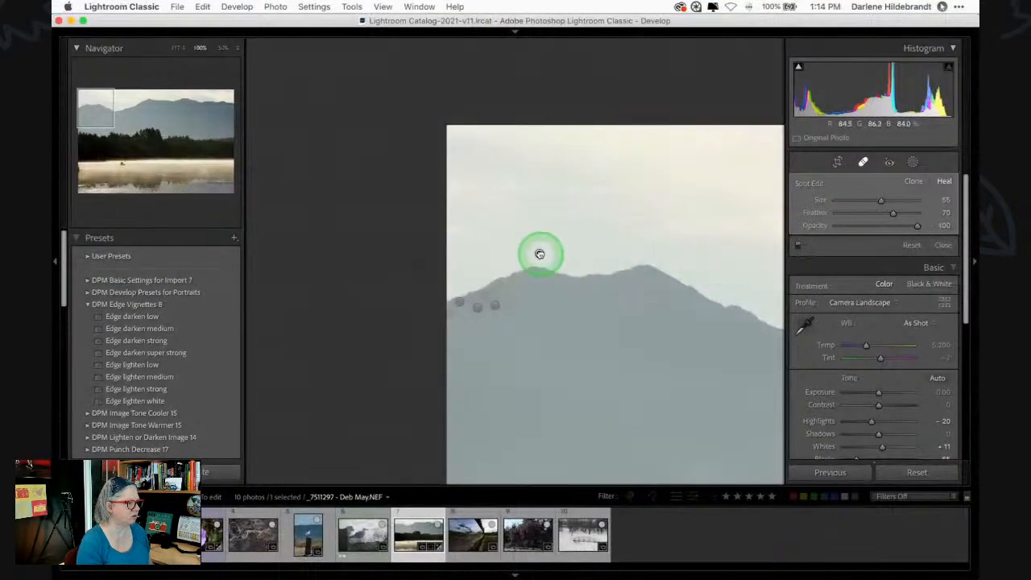
{"action": "left_click_drag", "start_coordinate": [477, 121], "coordinate": [524, 491]}
{"action": "left_click_drag", "start_coordinate": [599, 377], "coordinate": [620, 390]}
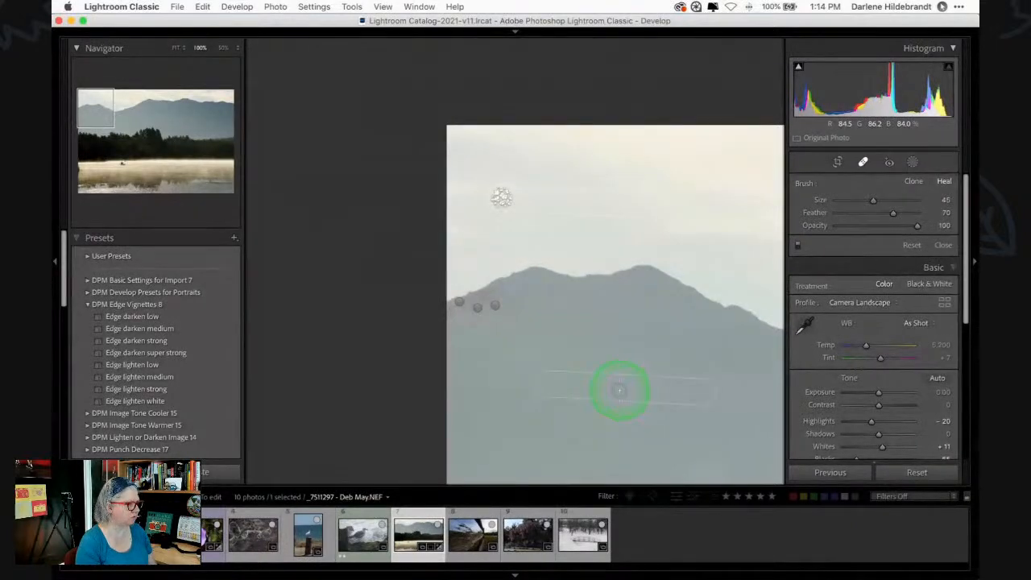
- Rework the overlapping heal spots at the left end of the ridge and add another heal stroke at size 45
{"action": "left_click", "coordinate": [480, 306]}
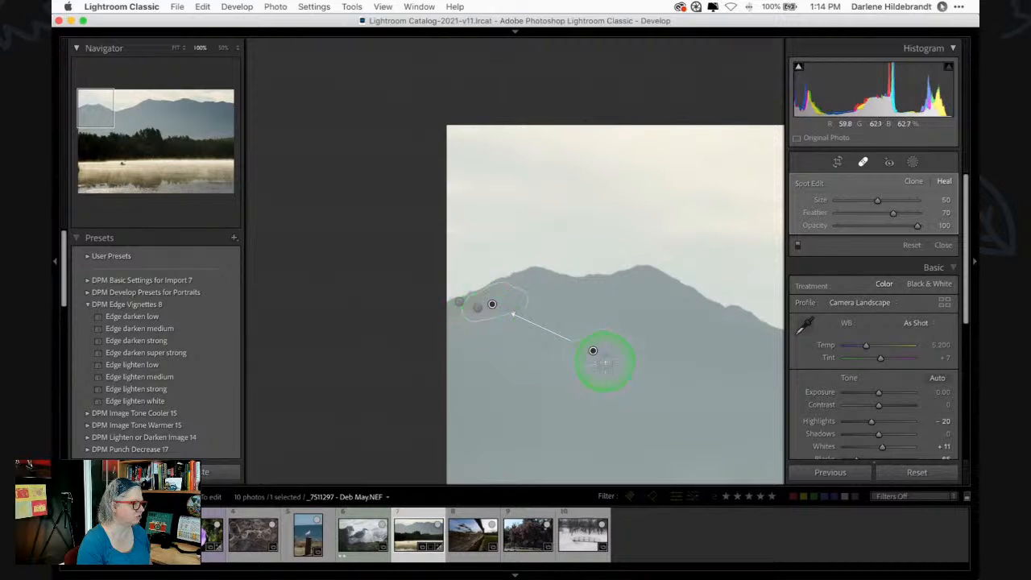
{"action": "left_click", "coordinate": [464, 375]}
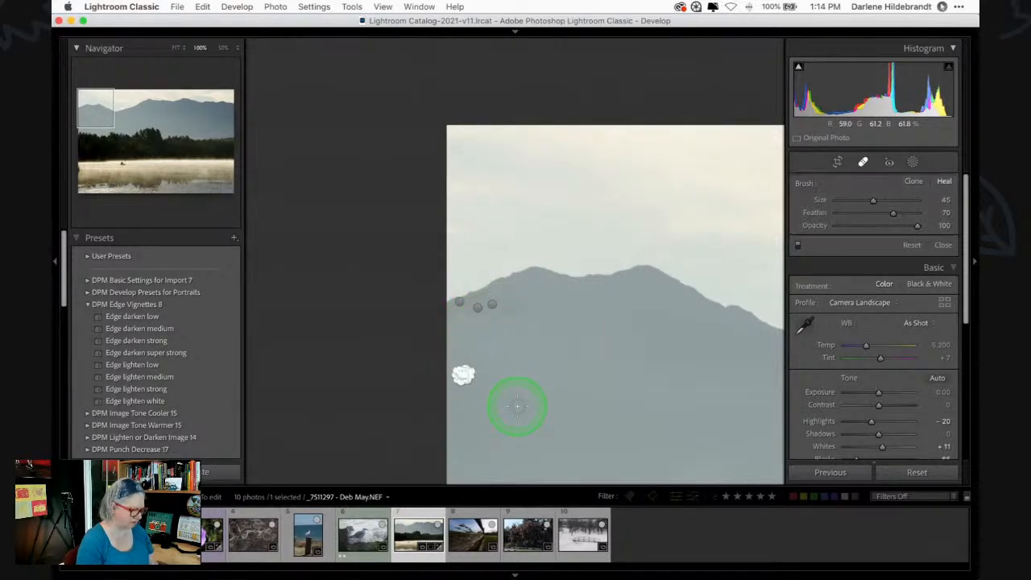
{"action": "left_click", "coordinate": [477, 306]}
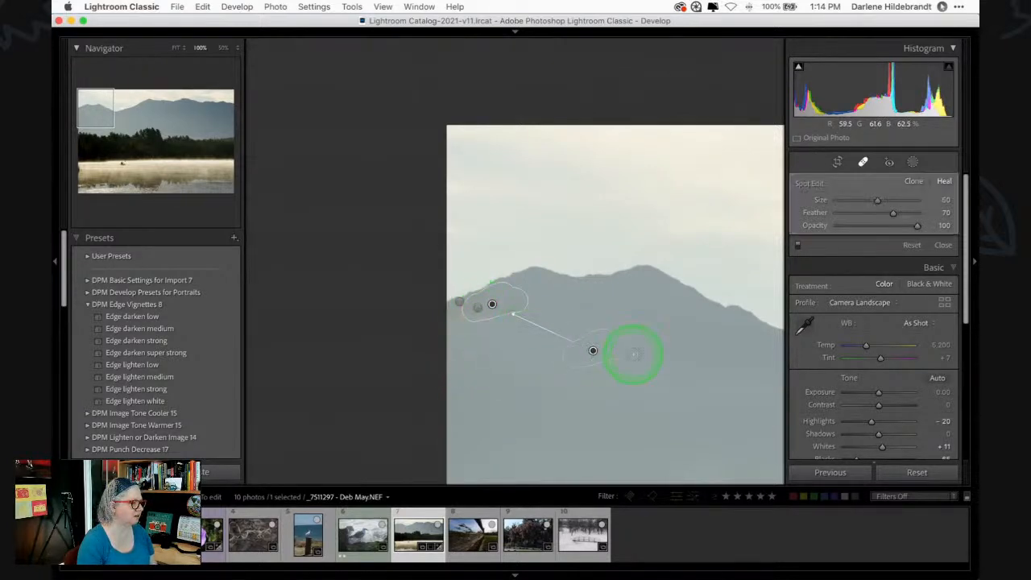
{"action": "left_click", "coordinate": [458, 300]}
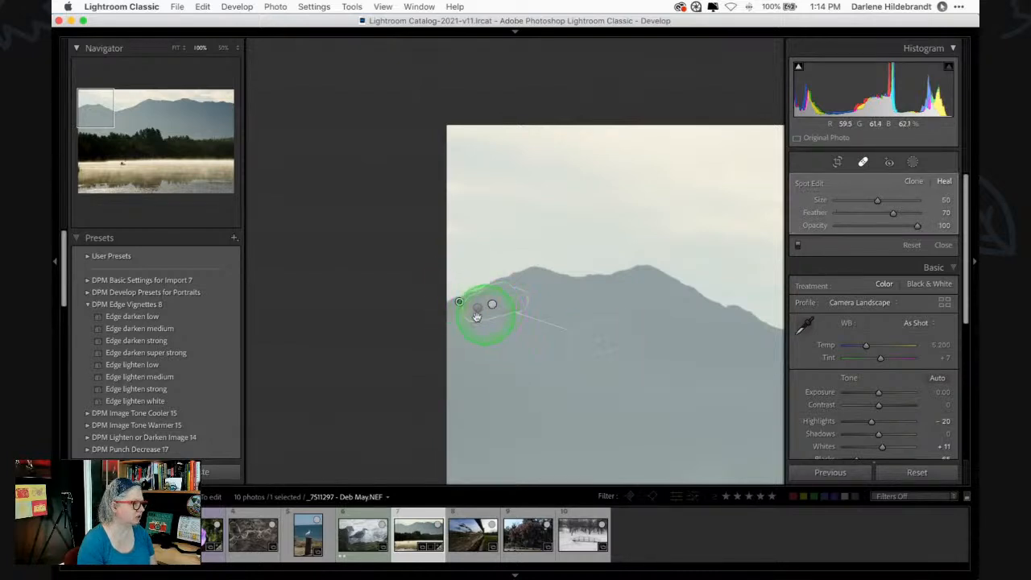
{"action": "left_click", "coordinate": [493, 304]}
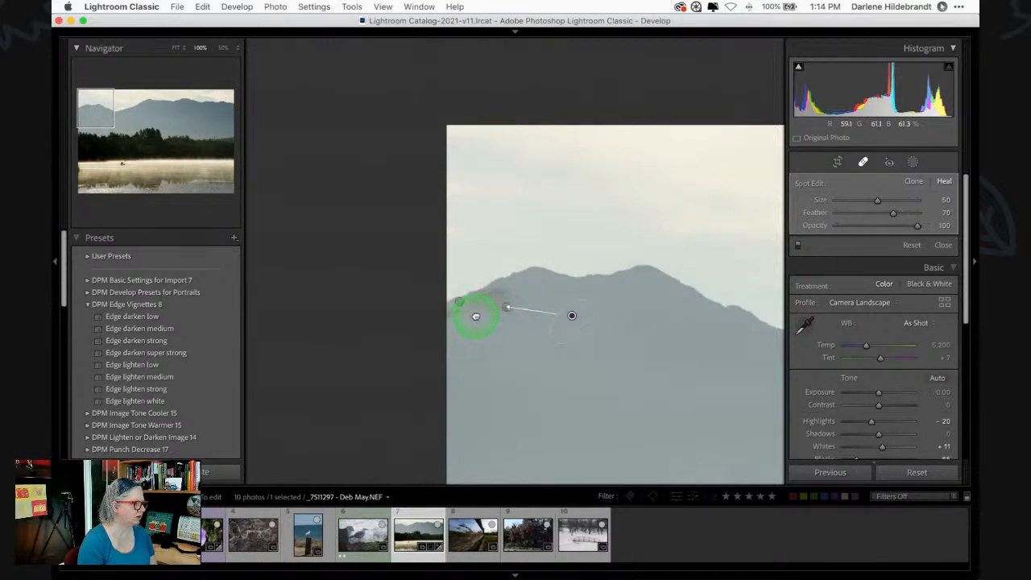
{"action": "mouse_move", "coordinate": [482, 315]}
{"action": "left_mouse_down"}
{"action": "mouse_move", "coordinate": [446, 361]}
{"action": "mouse_move", "coordinate": [458, 335]}
{"action": "mouse_move", "coordinate": [449, 317]}
{"action": "mouse_move", "coordinate": [485, 307]}
{"action": "left_mouse_up"}
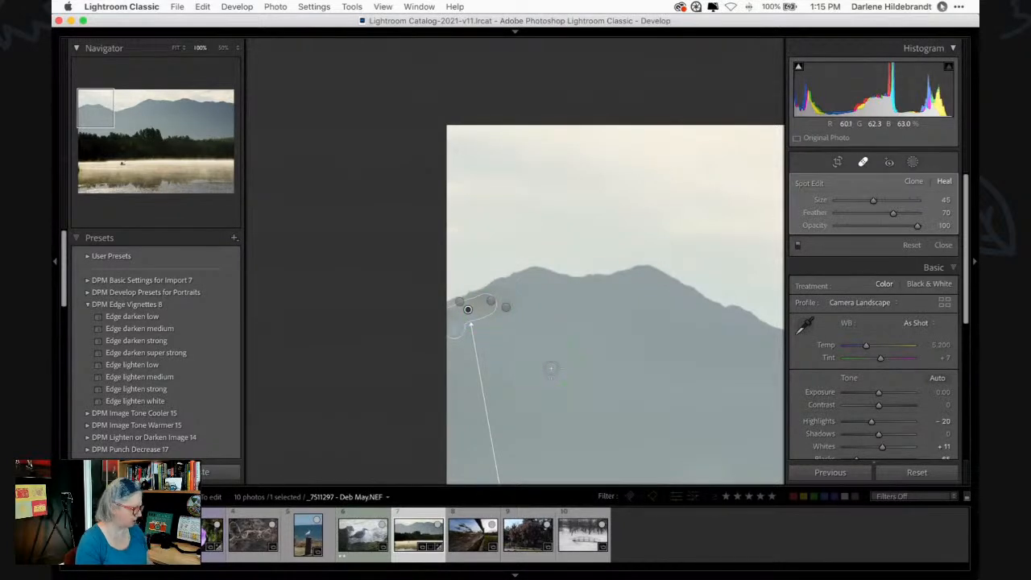
- Finish healing and compare the retouched ridge with the unedited photo
{"action": "key", "text": "q"}
{"action": "key", "text": "backslash"}
{"action": "key", "text": "backslash"}
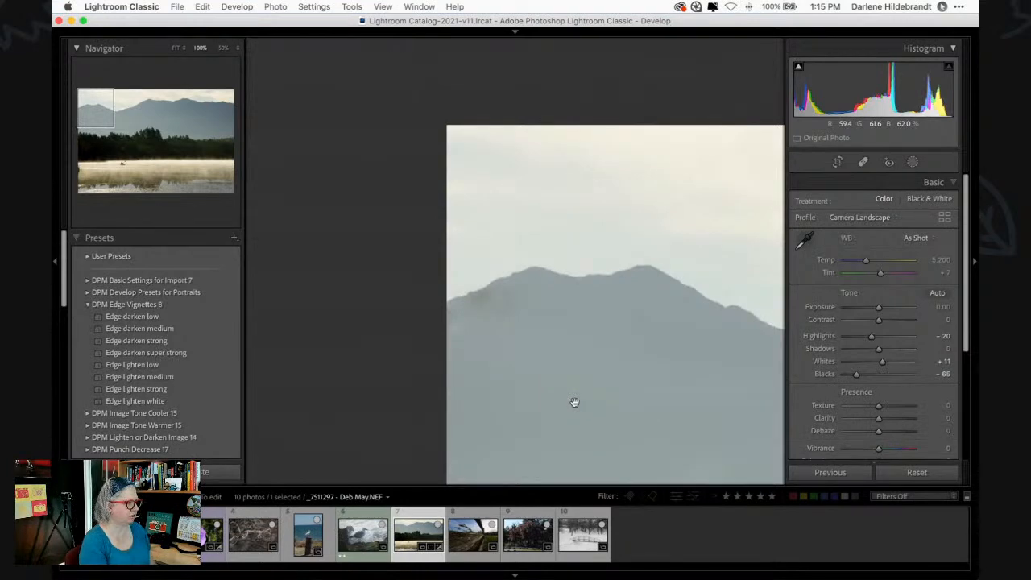
- Show the whole photo again and set Highlights to -75
{"action": "left_click", "coordinate": [574, 402]}
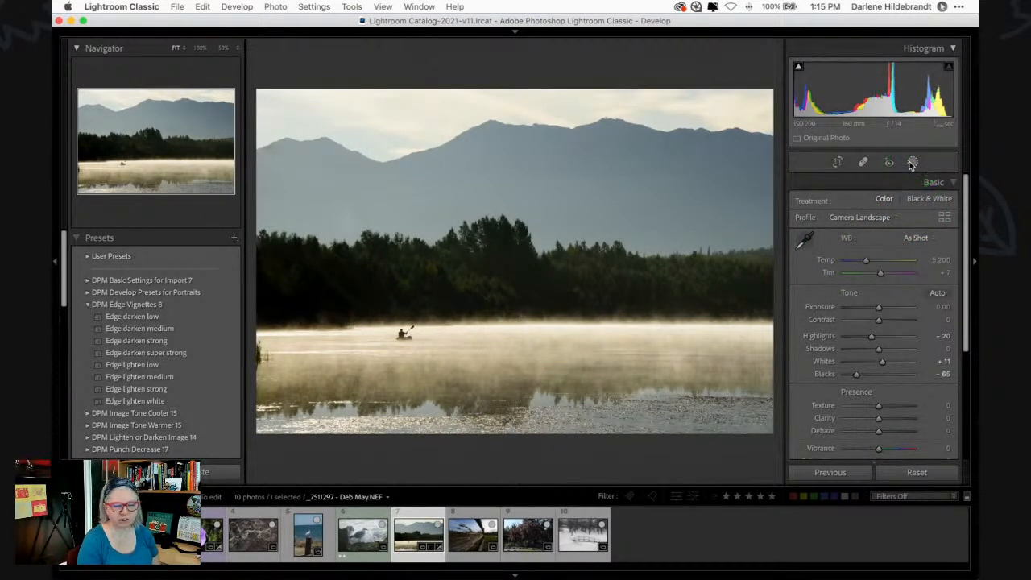
{"action": "left_click_drag", "start_coordinate": [871, 335], "coordinate": [399, 179]}
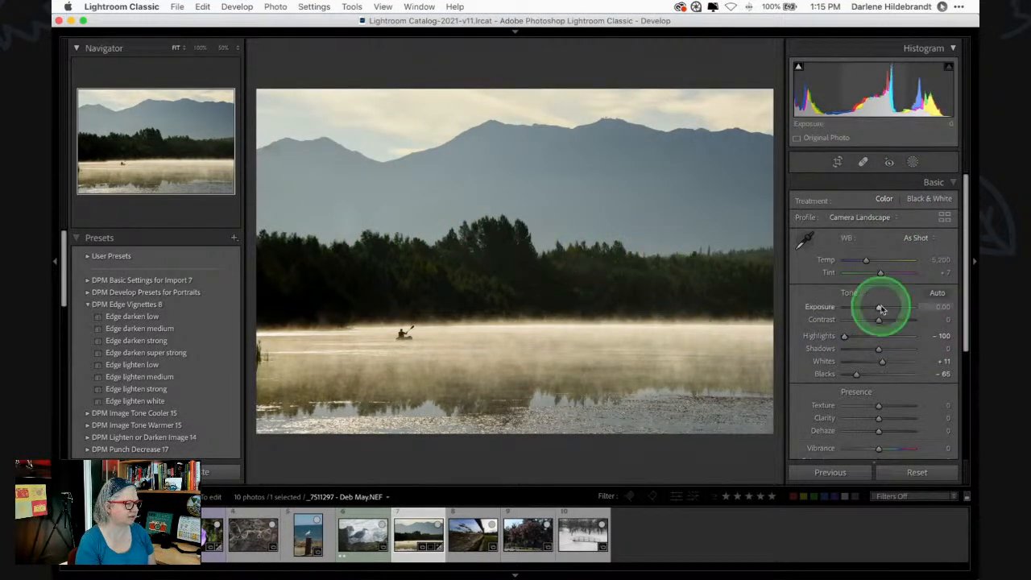
{"action": "left_click_drag", "start_coordinate": [845, 336], "coordinate": [853, 339]}
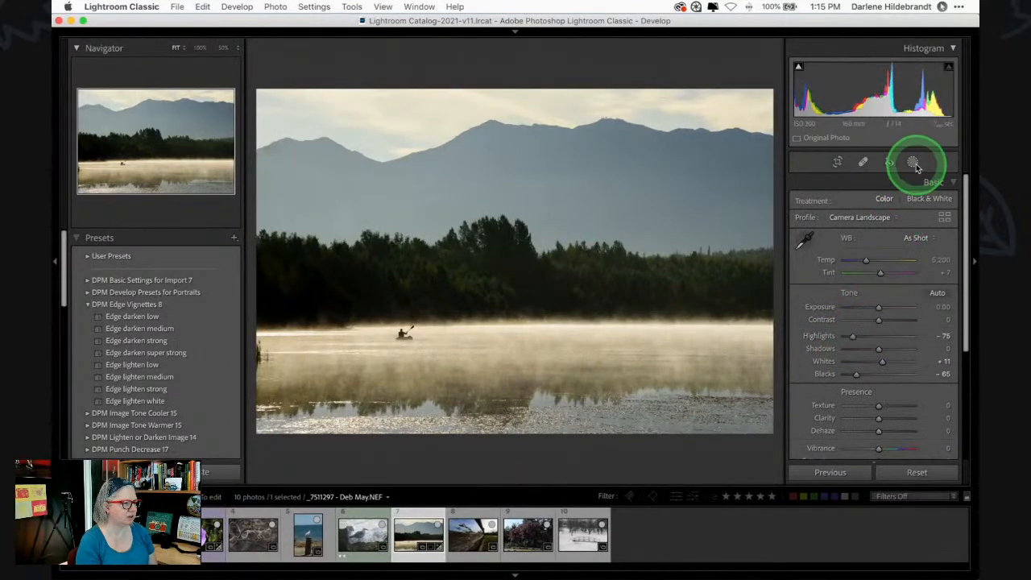
- Try a Select Subject mask, undo it, and create a Select Sky mask instead
{"action": "left_click", "coordinate": [913, 163]}
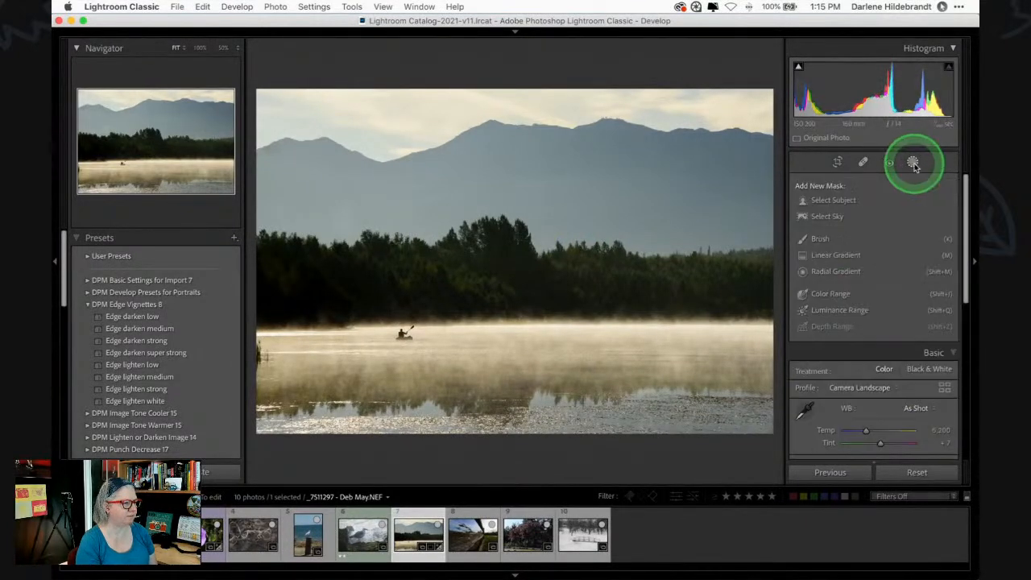
{"action": "left_click", "coordinate": [832, 200]}
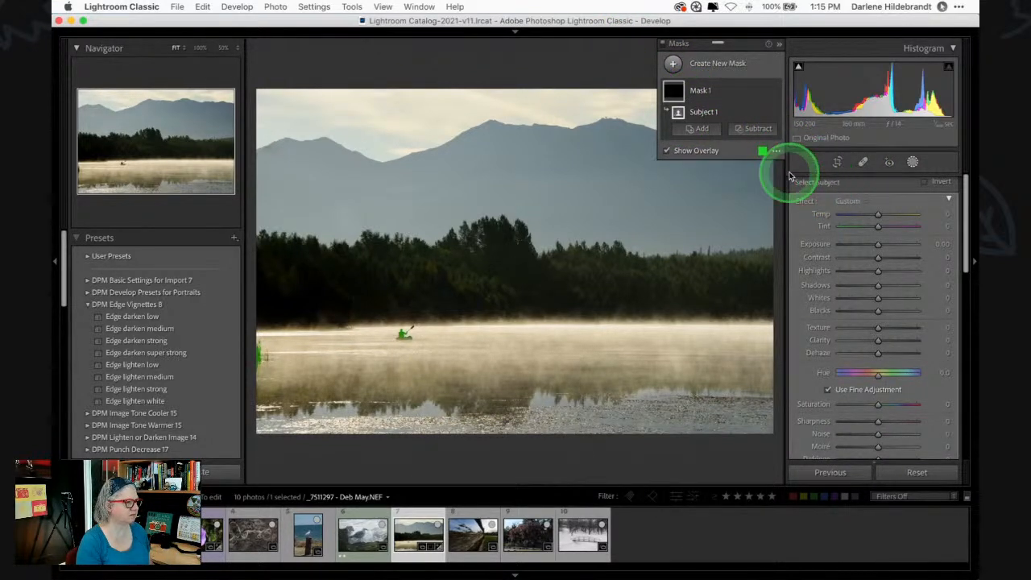
{"action": "key", "text": "super+z"}
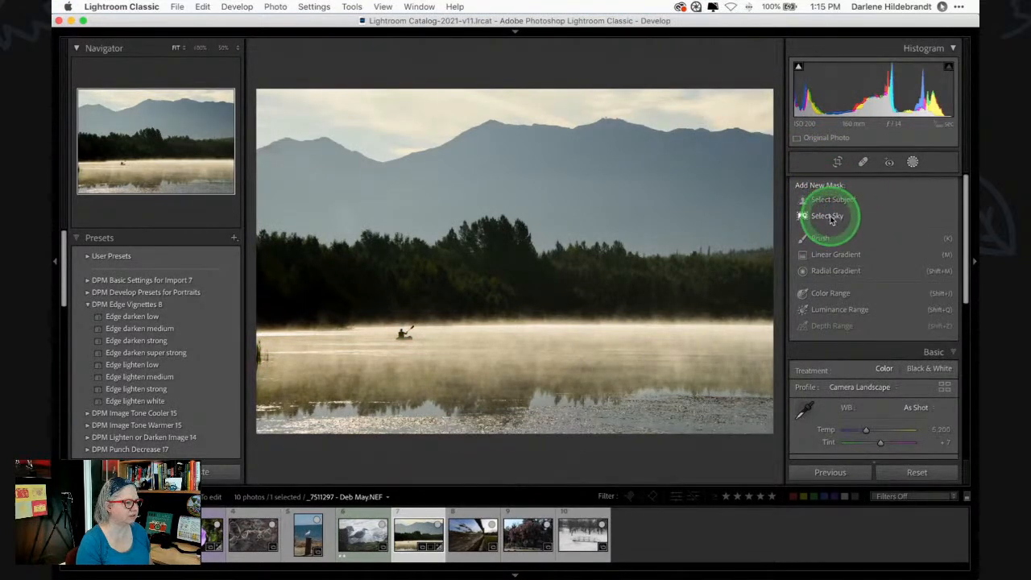
{"action": "left_click", "coordinate": [830, 217]}
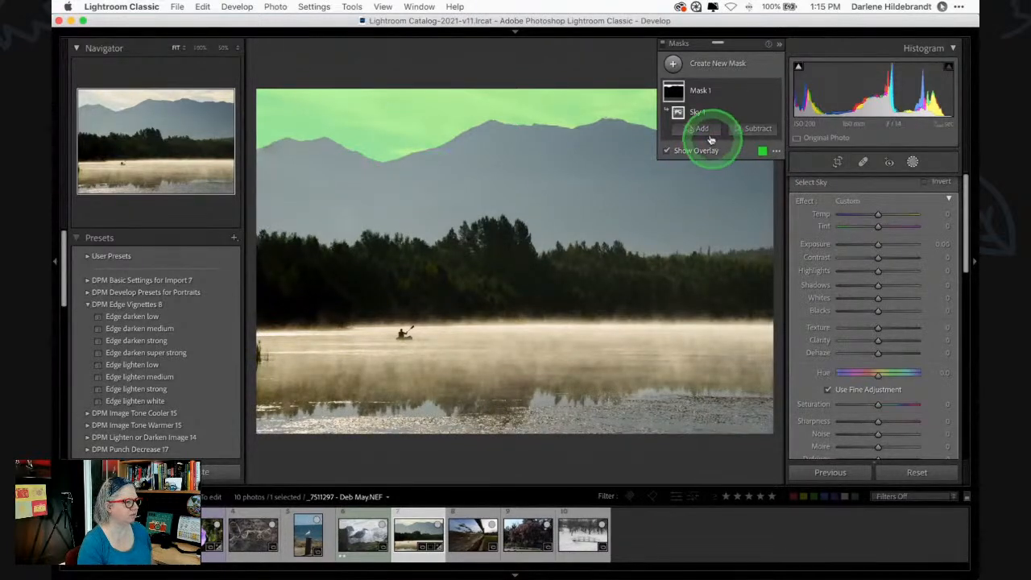
- Add a Color Range sampled from the blue mountains to the sky mask, with Refine set to 45
{"action": "left_click_drag", "start_coordinate": [701, 131], "coordinate": [719, 233]}
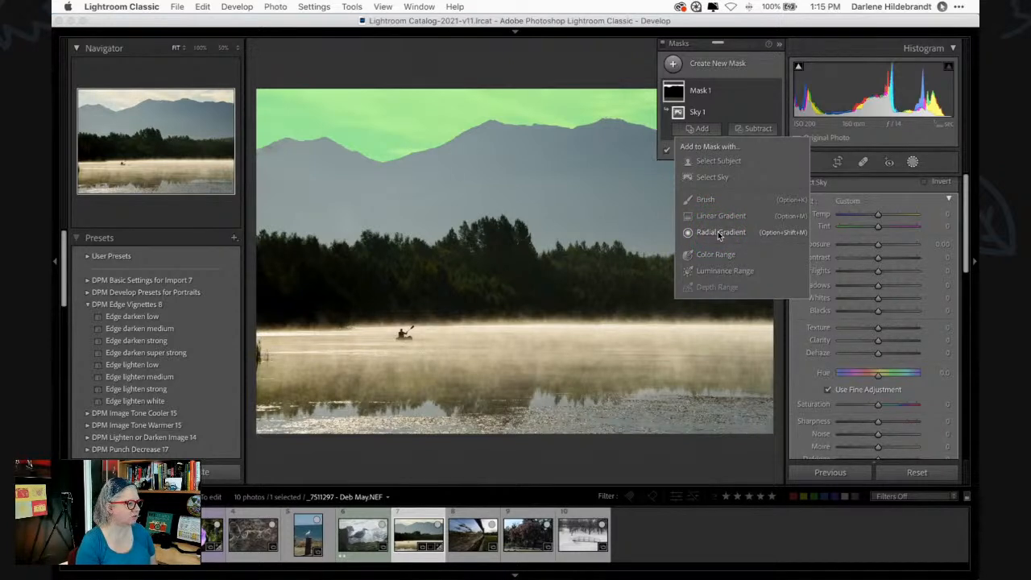
{"action": "mouse_move", "coordinate": [719, 233]}
{"action": "left_mouse_down"}
{"action": "mouse_move", "coordinate": [421, 294]}
{"action": "mouse_move", "coordinate": [447, 311]}
{"action": "mouse_move", "coordinate": [305, 294]}
{"action": "mouse_move", "coordinate": [737, 233]}
{"action": "mouse_move", "coordinate": [687, 266]}
{"action": "mouse_move", "coordinate": [428, 149]}
{"action": "mouse_move", "coordinate": [618, 177]}
{"action": "mouse_move", "coordinate": [425, 183]}
{"action": "mouse_move", "coordinate": [690, 216]}
{"action": "mouse_move", "coordinate": [684, 263]}
{"action": "mouse_move", "coordinate": [716, 254]}
{"action": "left_mouse_up"}
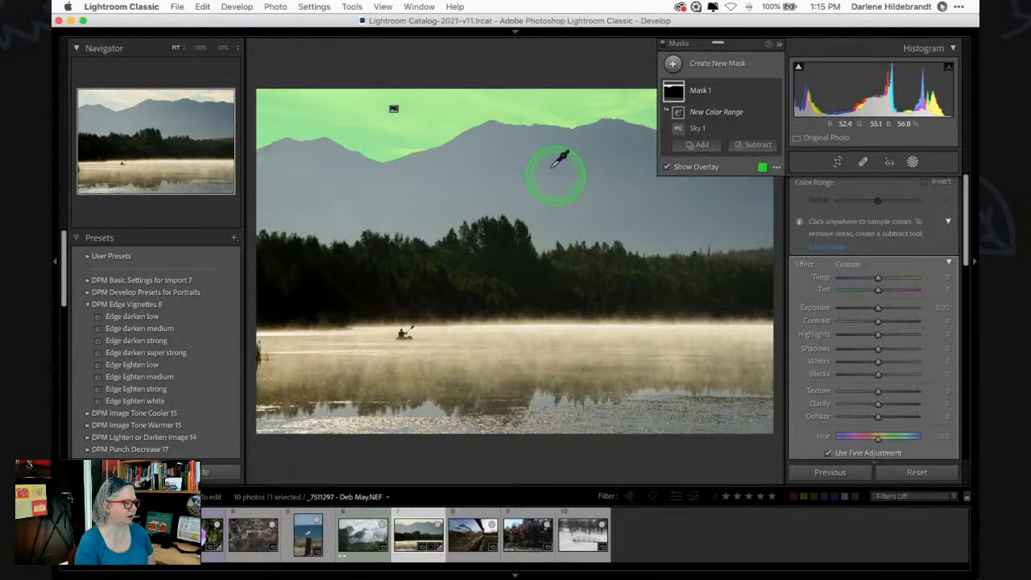
{"action": "left_click_drag", "start_coordinate": [539, 153], "coordinate": [563, 167]}
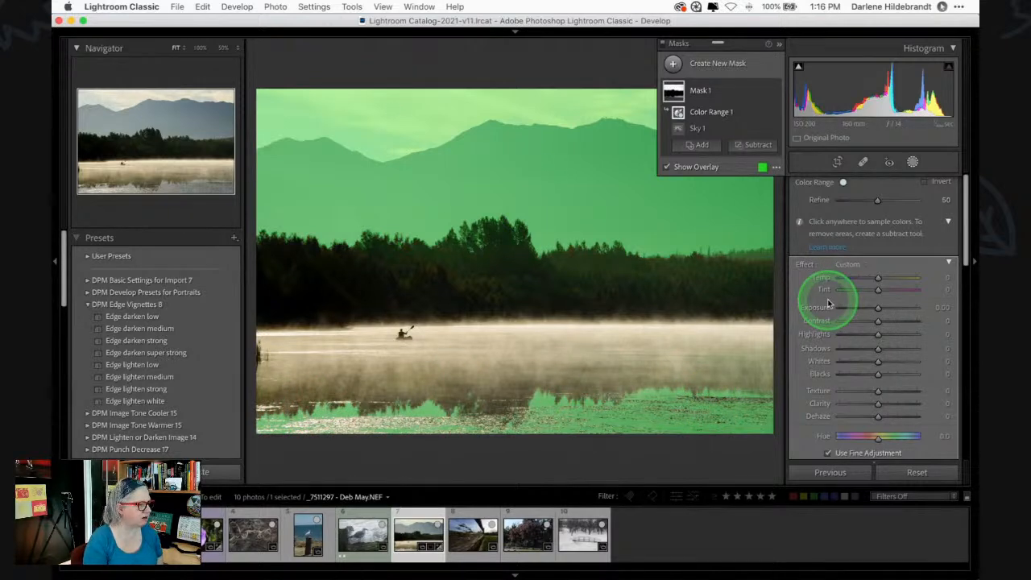
{"action": "mouse_move", "coordinate": [877, 201]}
{"action": "left_mouse_down"}
{"action": "mouse_move", "coordinate": [858, 200]}
{"action": "mouse_move", "coordinate": [892, 201]}
{"action": "mouse_move", "coordinate": [833, 201]}
{"action": "mouse_move", "coordinate": [906, 201]}
{"action": "mouse_move", "coordinate": [874, 202]}
{"action": "left_mouse_up"}
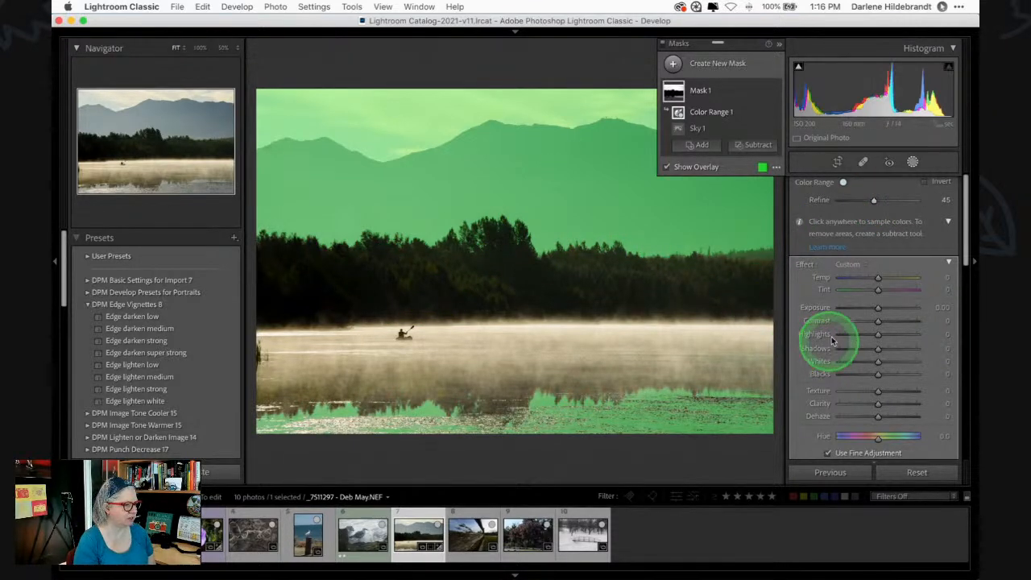
- Set the mask's Exposure to -0.58 and Highlights to -25, and compare the photo with the mask off and on
{"action": "left_click_drag", "start_coordinate": [867, 310], "coordinate": [867, 336]}
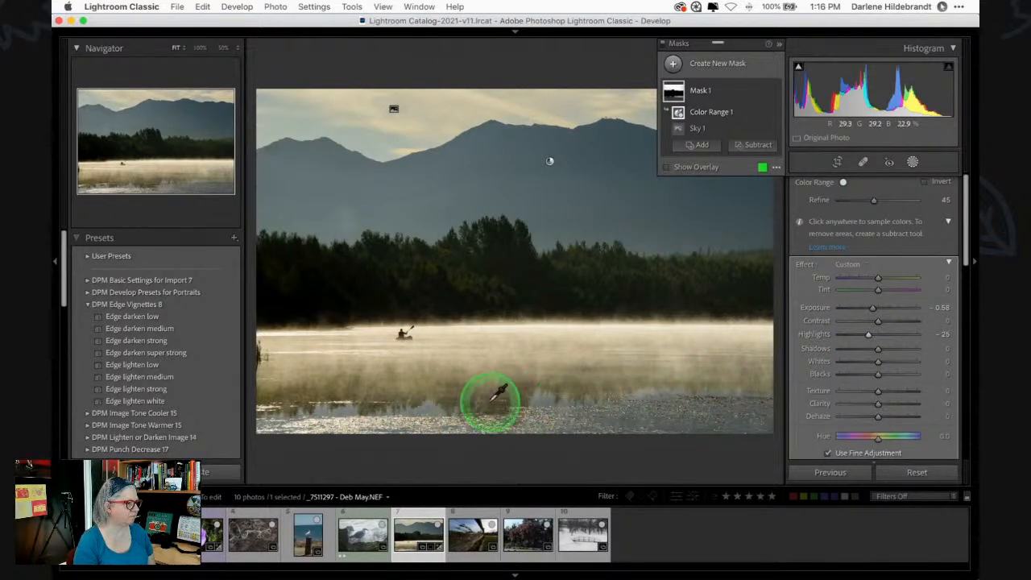
{"action": "left_click", "coordinate": [773, 92]}
{"action": "left_click", "coordinate": [773, 92]}
{"action": "left_click", "coordinate": [773, 92]}
{"action": "left_click", "coordinate": [773, 92]}
{"action": "left_click", "coordinate": [773, 92]}
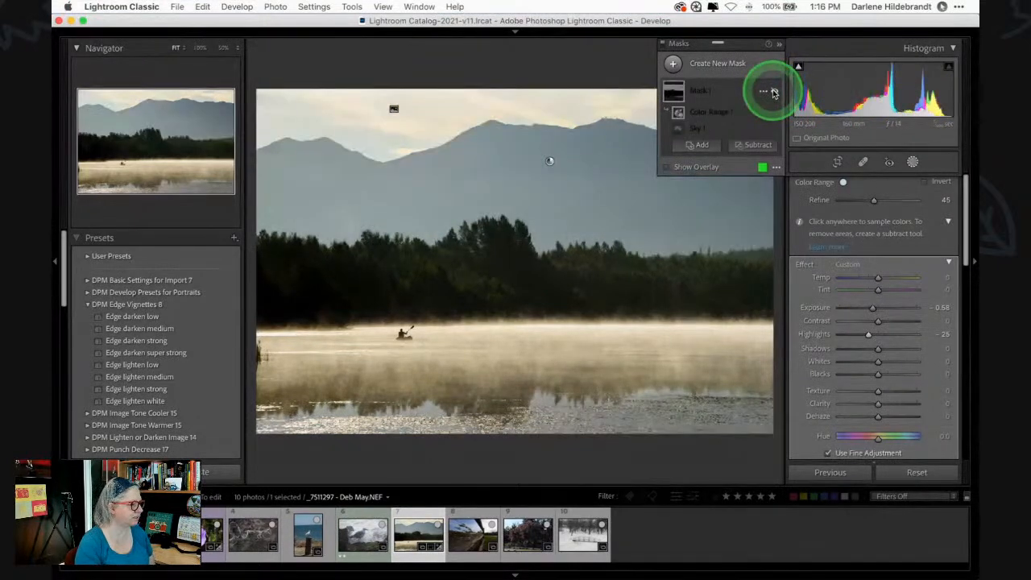
{"action": "left_click", "coordinate": [774, 92]}
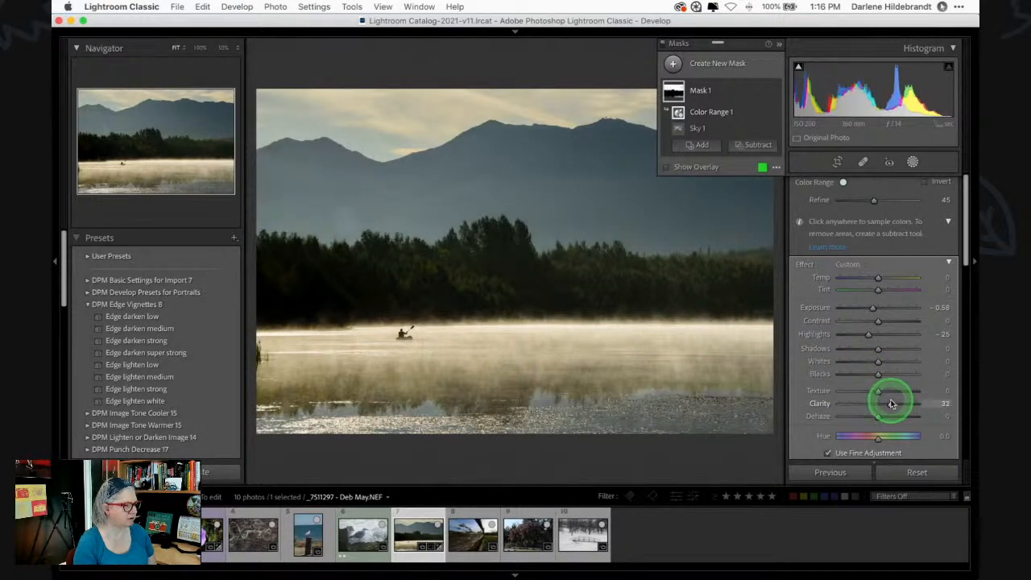
- Set the mask's Clarity to 15 and Dehaze to 17, close masking and compare the result with the unedited photo
{"action": "mouse_move", "coordinate": [879, 417]}
{"action": "left_mouse_down"}
{"action": "mouse_move", "coordinate": [919, 411]}
{"action": "mouse_move", "coordinate": [877, 412]}
{"action": "mouse_move", "coordinate": [886, 413]}
{"action": "left_mouse_up"}
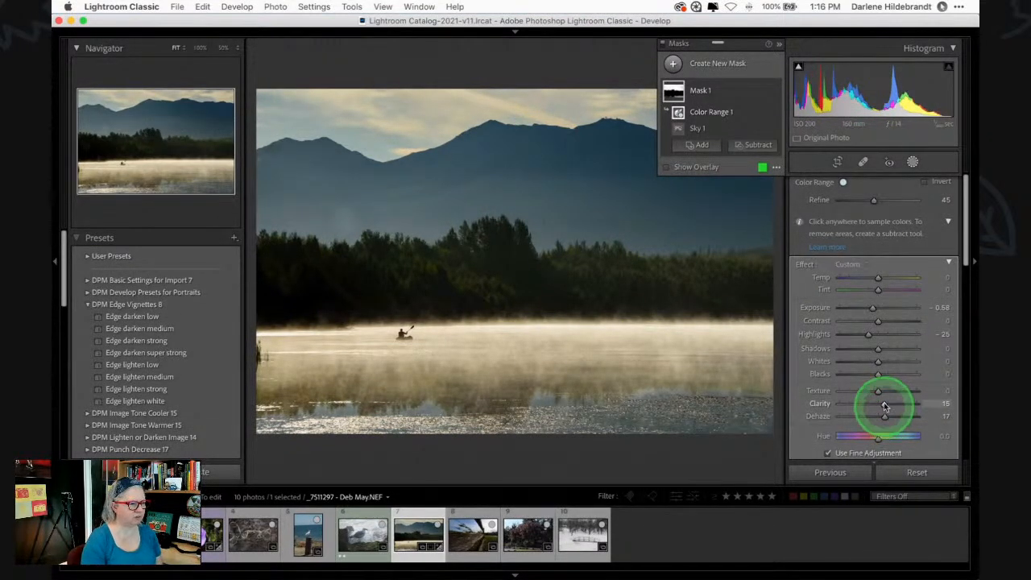
{"action": "left_click", "coordinate": [913, 163]}
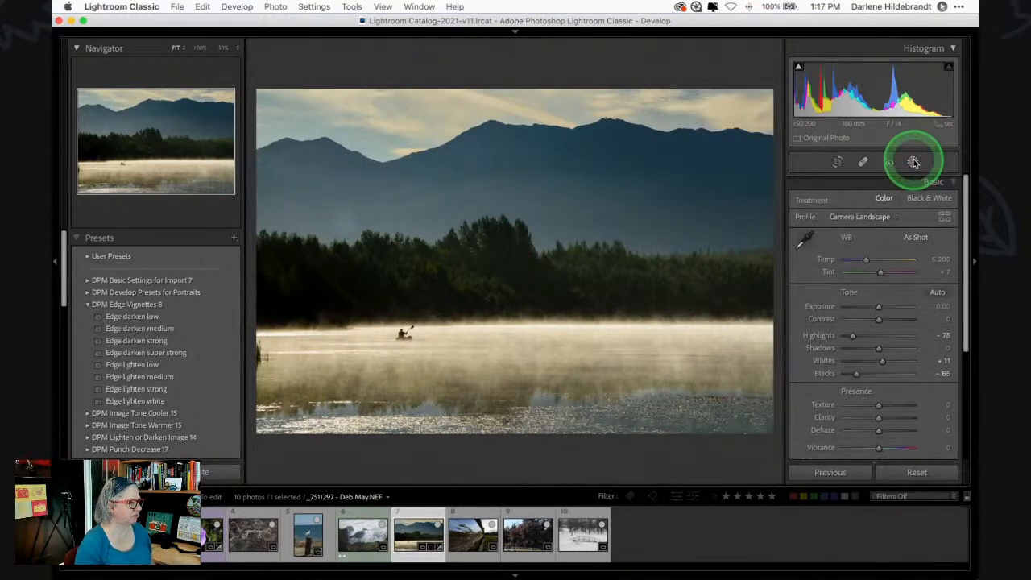
{"action": "key", "text": "backslash"}
{"action": "key", "text": "backslash"}
{"action": "key", "text": "backslash"}
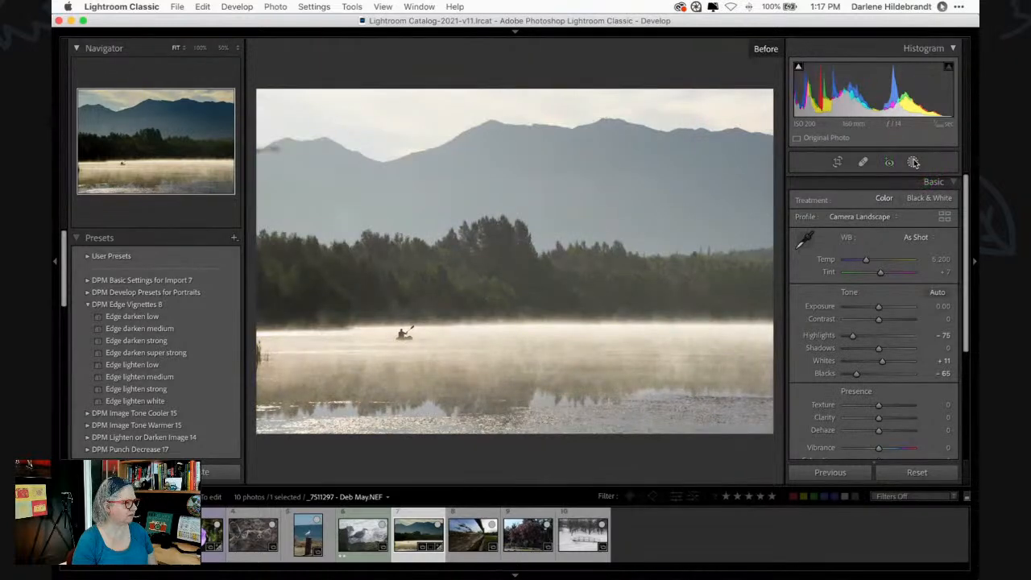
{"action": "key", "text": "backslash"}
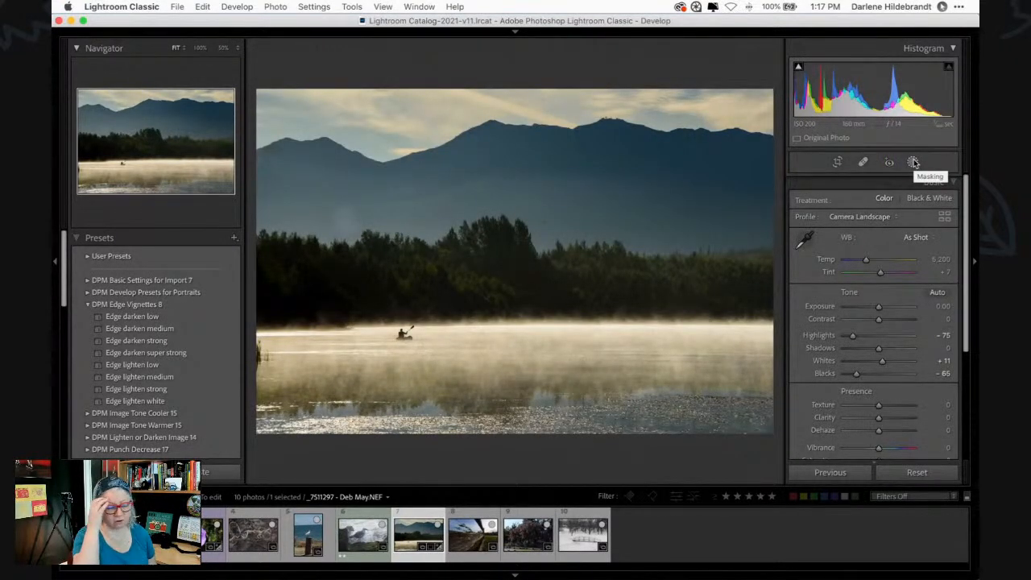
- Inspect the hazy mountainside at 100% and heal two dust spots above the treeline with a size 45 brush
{"action": "left_click", "coordinate": [562, 231]}
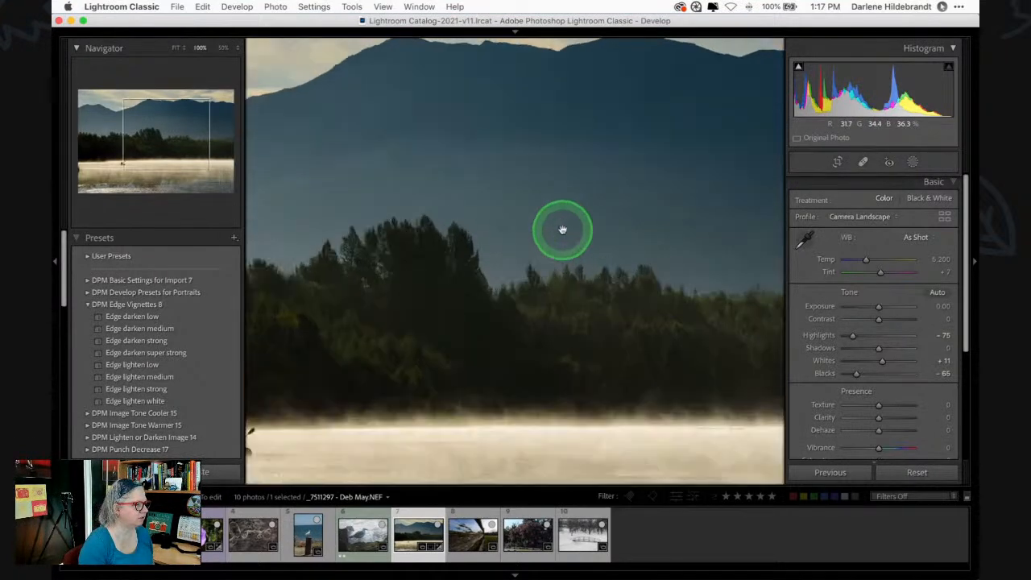
{"action": "left_click_drag", "start_coordinate": [649, 267], "coordinate": [549, 264]}
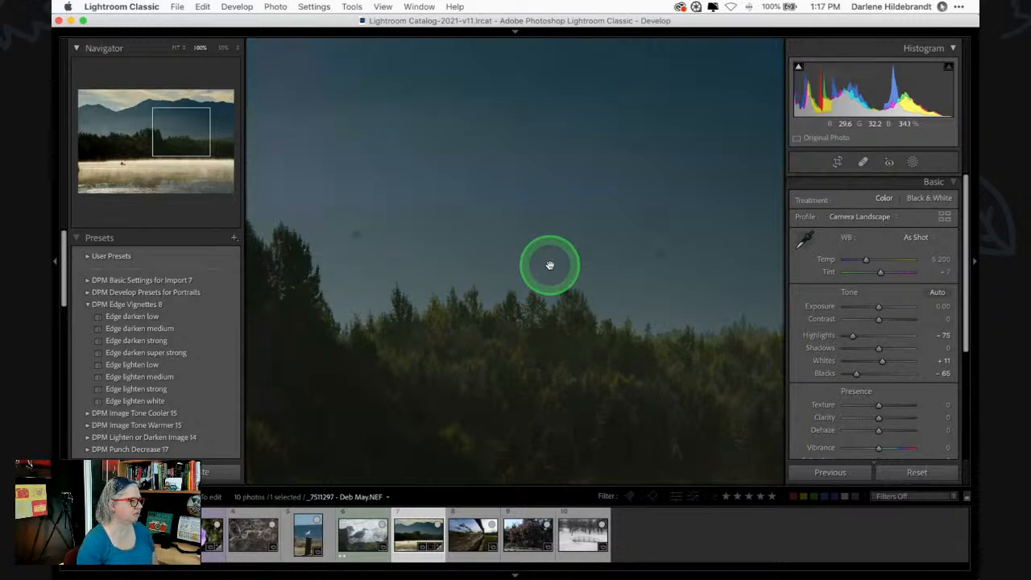
{"action": "left_click_drag", "start_coordinate": [553, 201], "coordinate": [514, 271]}
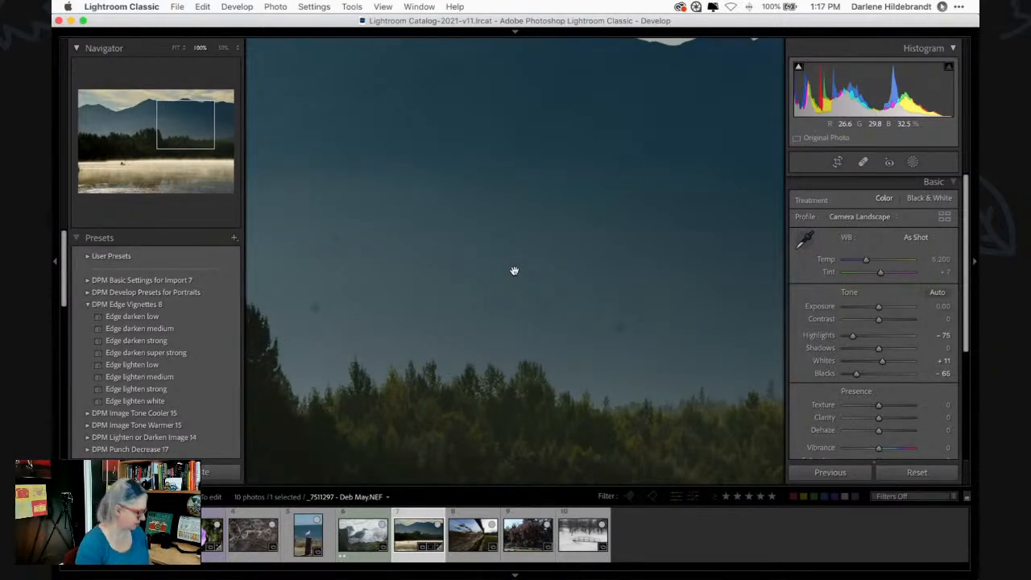
{"action": "key", "text": "q"}
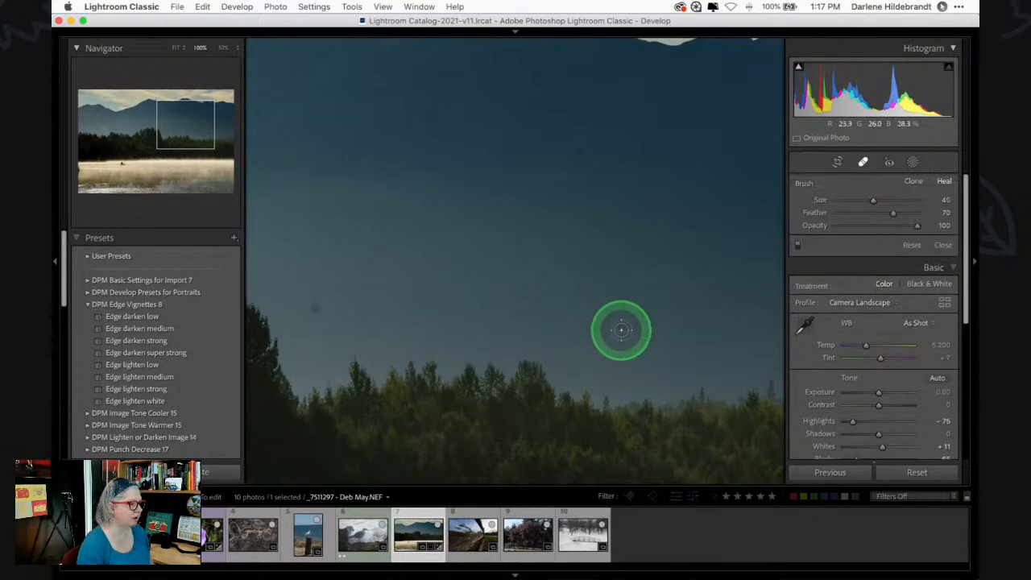
{"action": "left_click", "coordinate": [620, 327]}
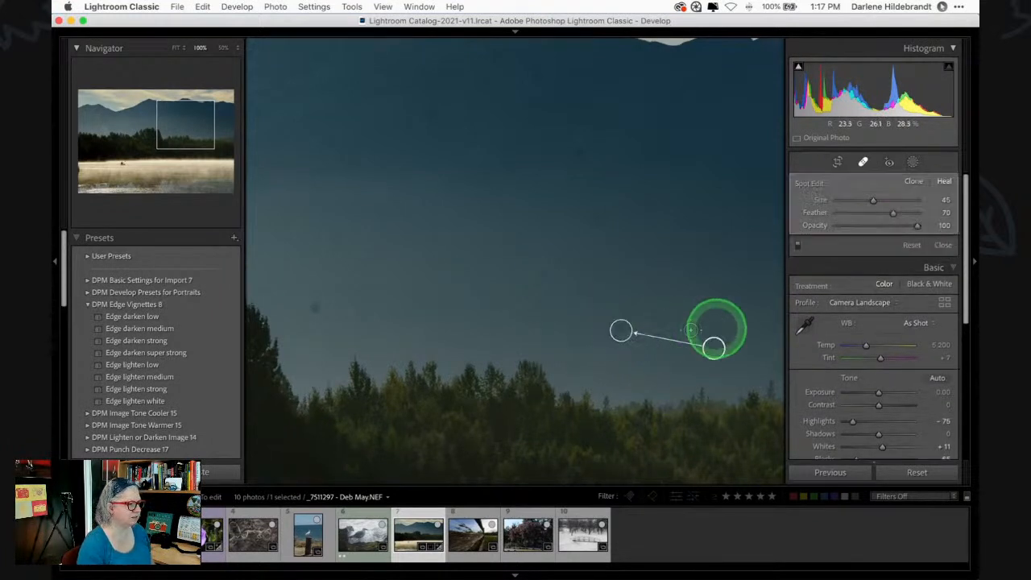
{"action": "left_click", "coordinate": [594, 221]}
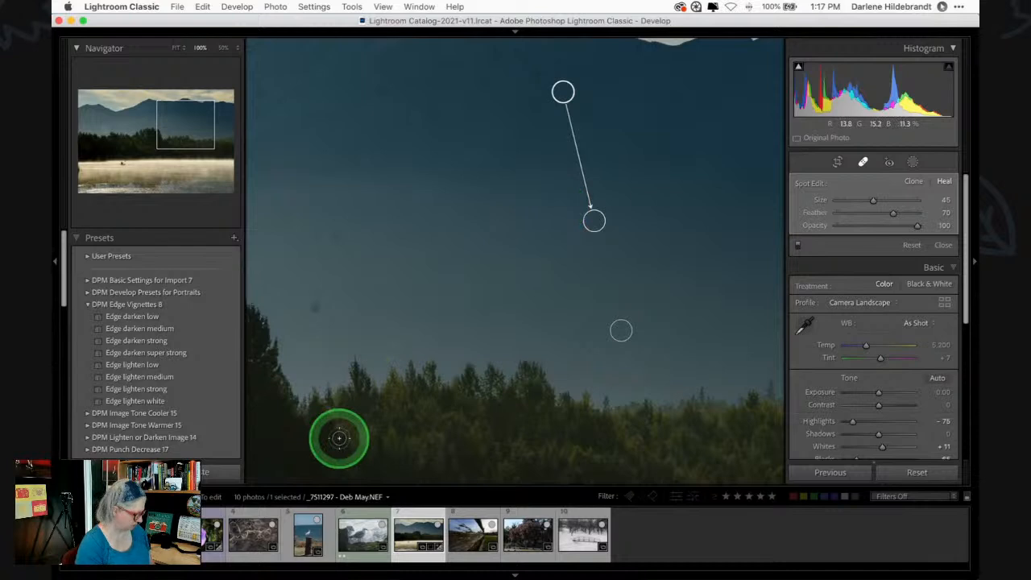
- Turn on Visualize Spots for the healing tool and raise its threshold until the dust spots stand out
{"action": "key", "text": "t"}
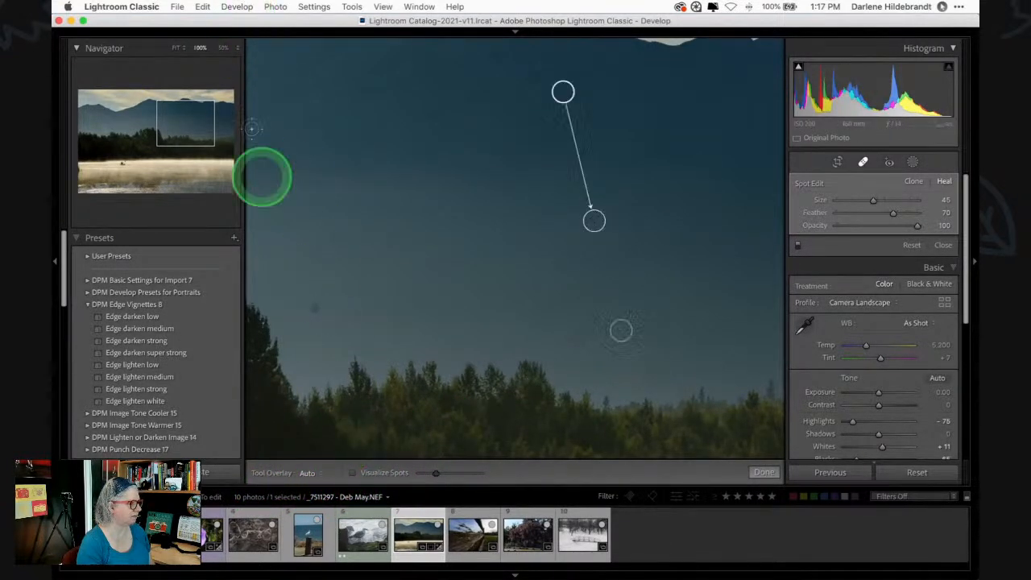
{"action": "left_click", "coordinate": [383, 7]}
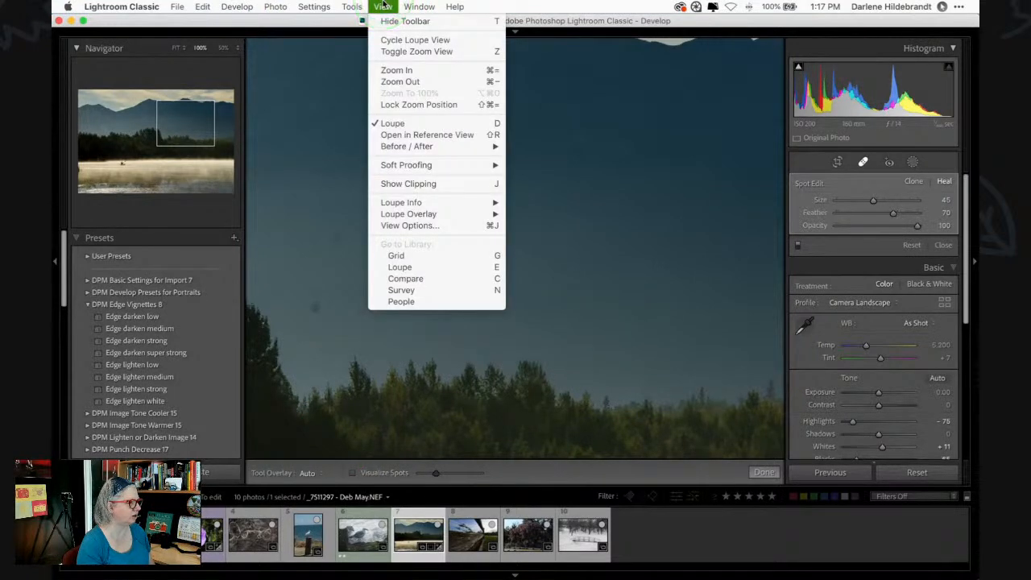
{"action": "left_click", "coordinate": [390, 356]}
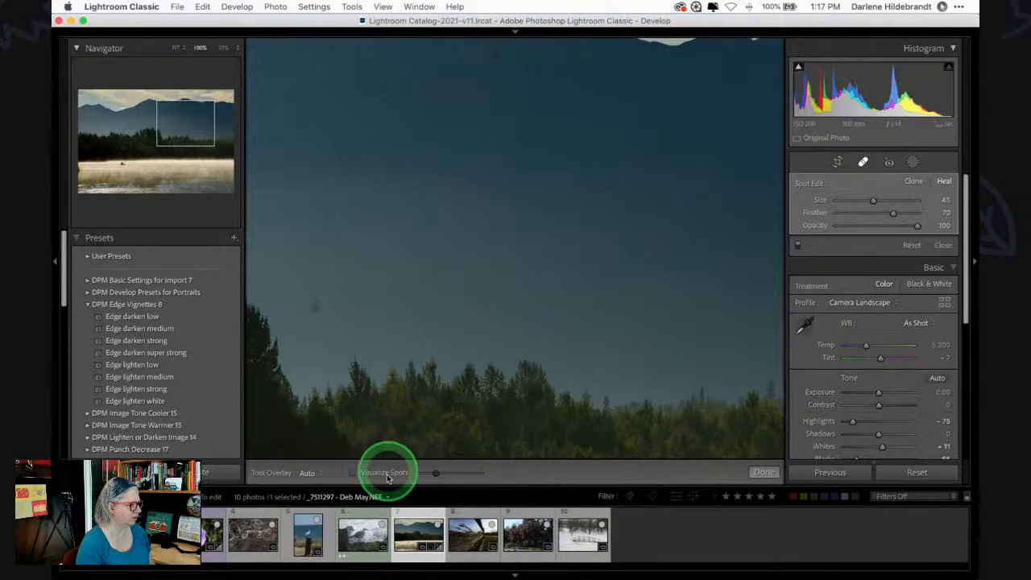
{"action": "left_click", "coordinate": [352, 473]}
{"action": "left_click", "coordinate": [438, 476]}
{"action": "left_click_drag", "start_coordinate": [455, 473], "coordinate": [459, 473]}
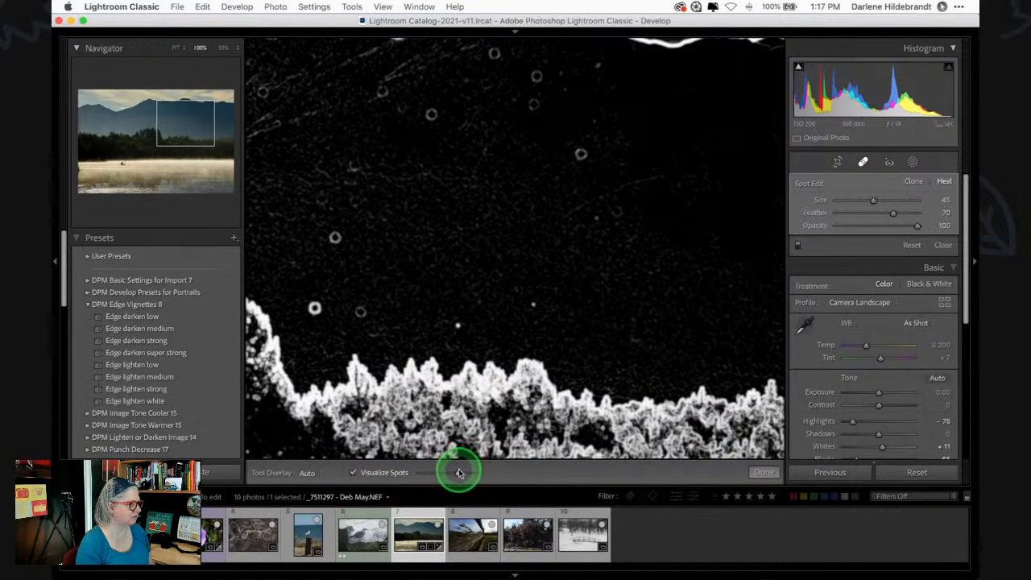
- Heal the ring-shaped dust spots across the mountainside, enlarging the brush from size 45 to 55 after the first one
{"action": "left_click", "coordinate": [361, 312]}
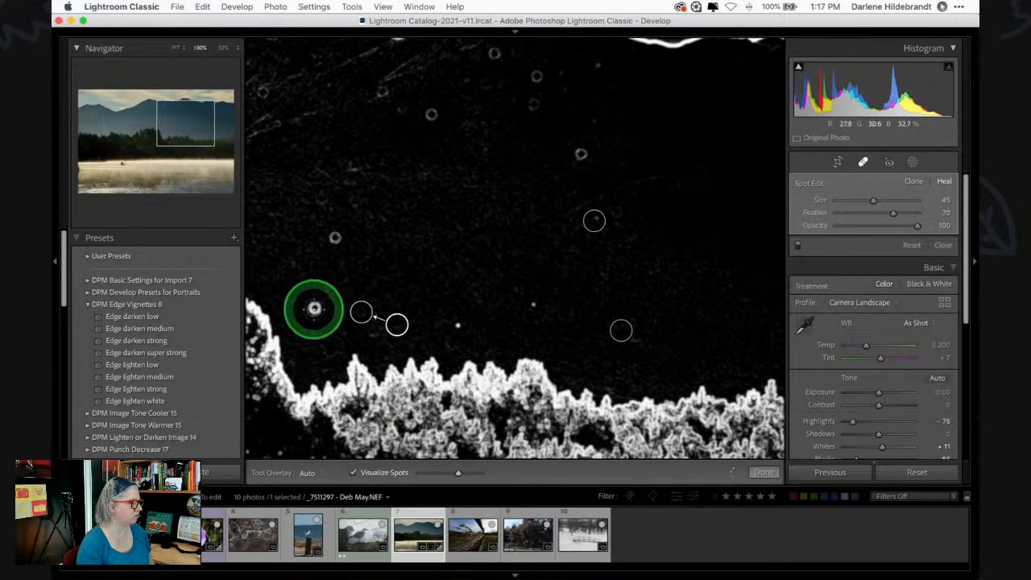
{"action": "left_click", "coordinate": [314, 308]}
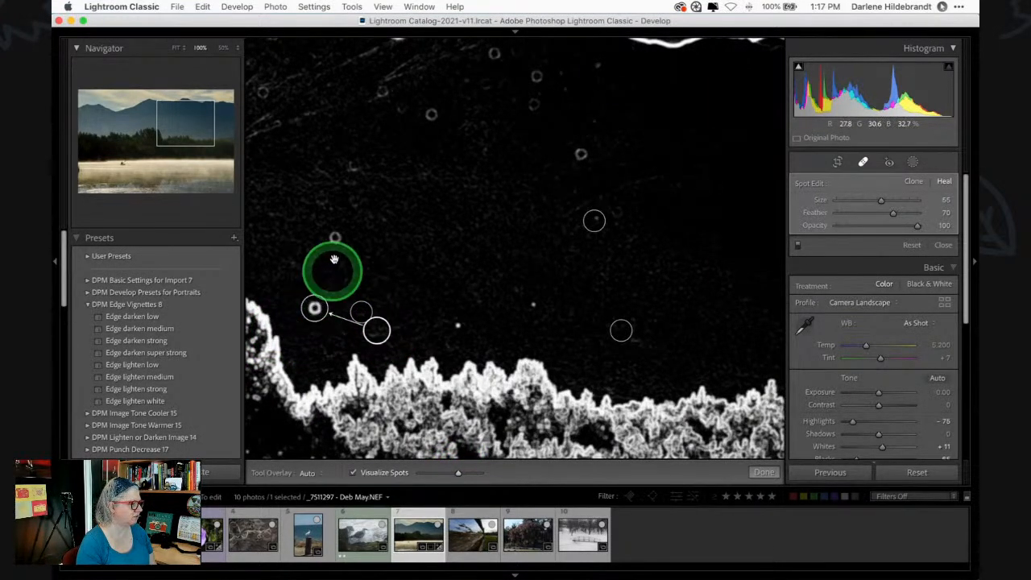
{"action": "left_click", "coordinate": [333, 237]}
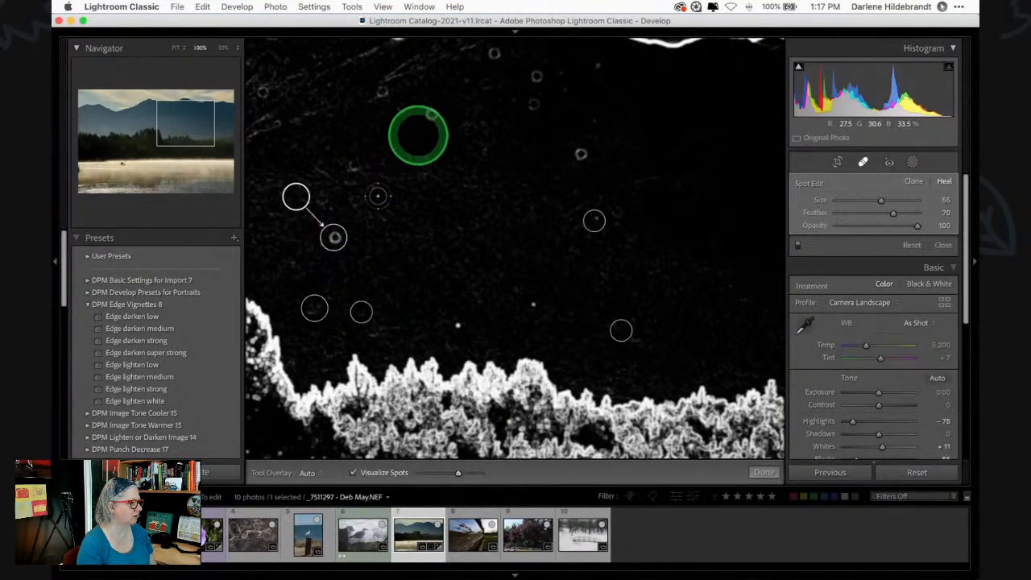
{"action": "left_click", "coordinate": [430, 114]}
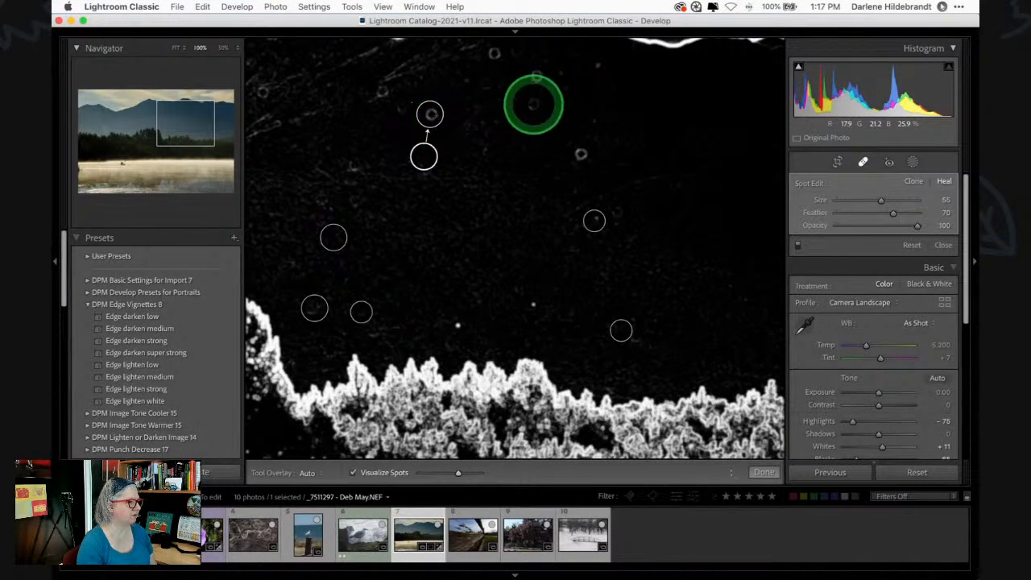
{"action": "left_click", "coordinate": [534, 103]}
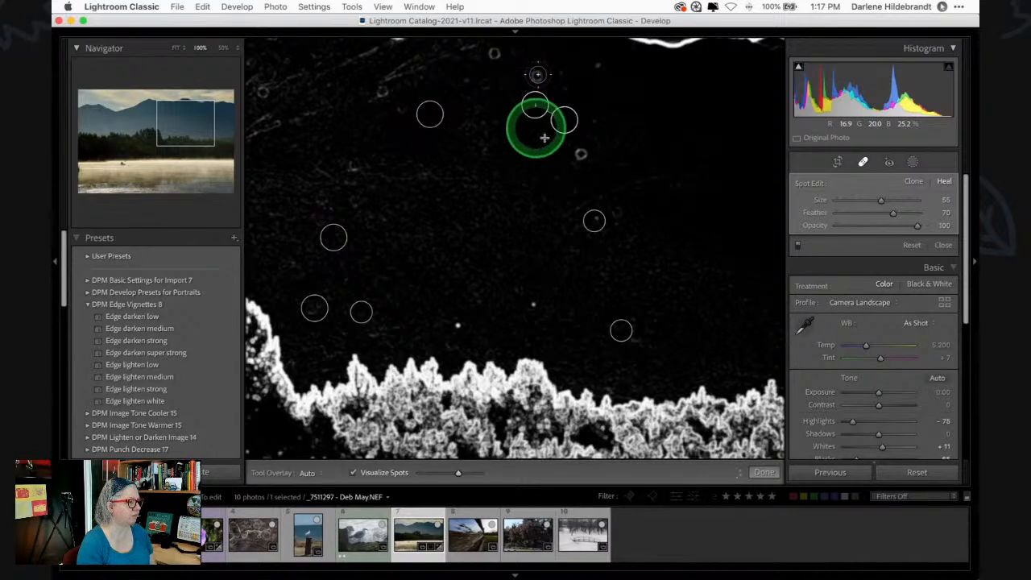
{"action": "left_click", "coordinate": [580, 154]}
{"action": "left_click", "coordinate": [494, 51]}
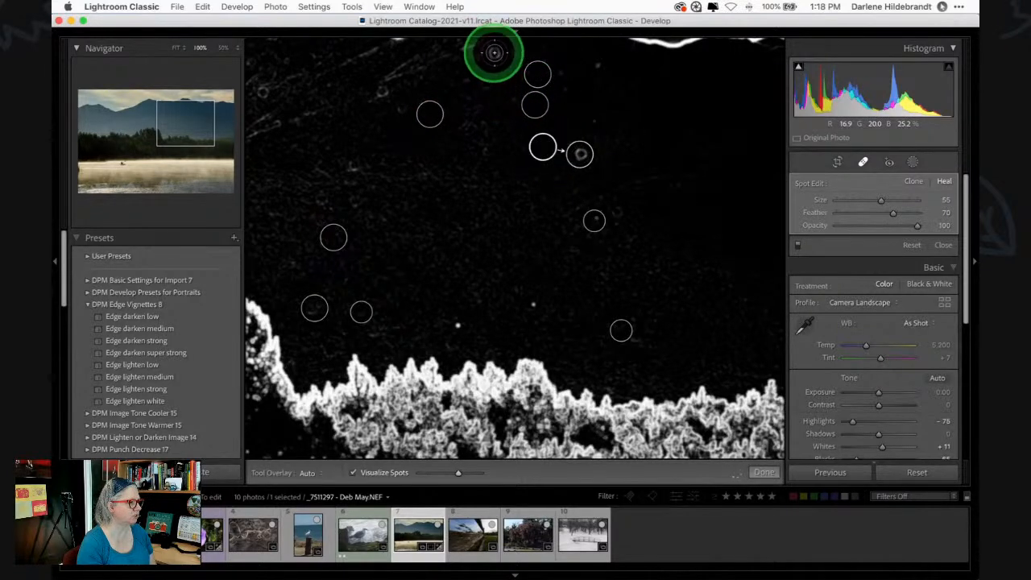
{"action": "left_click", "coordinate": [348, 153]}
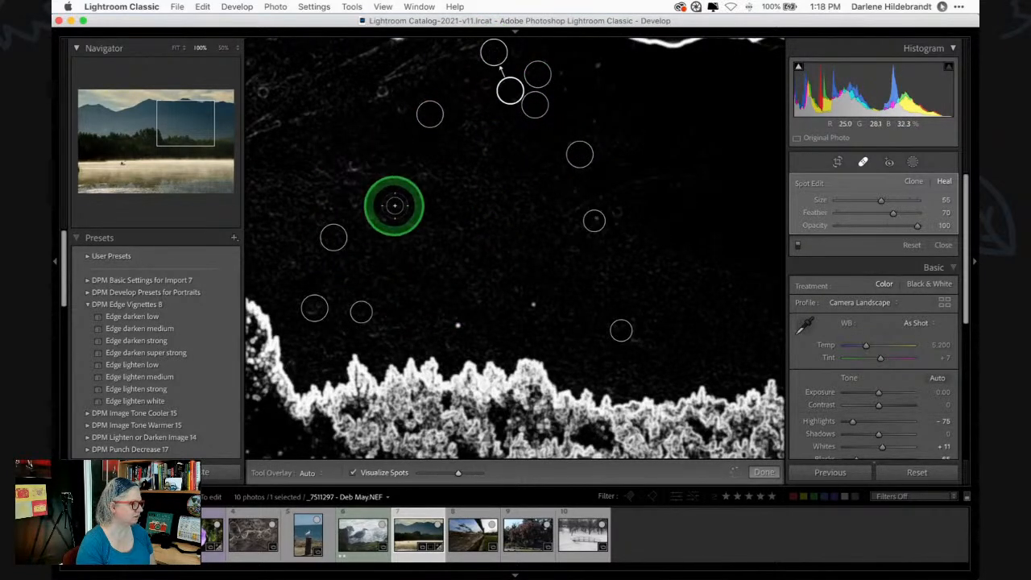
- Turn off Visualize Spots and heal the remaining dust spots above the trees and below the central mountain peak
{"action": "left_click", "coordinate": [352, 475]}
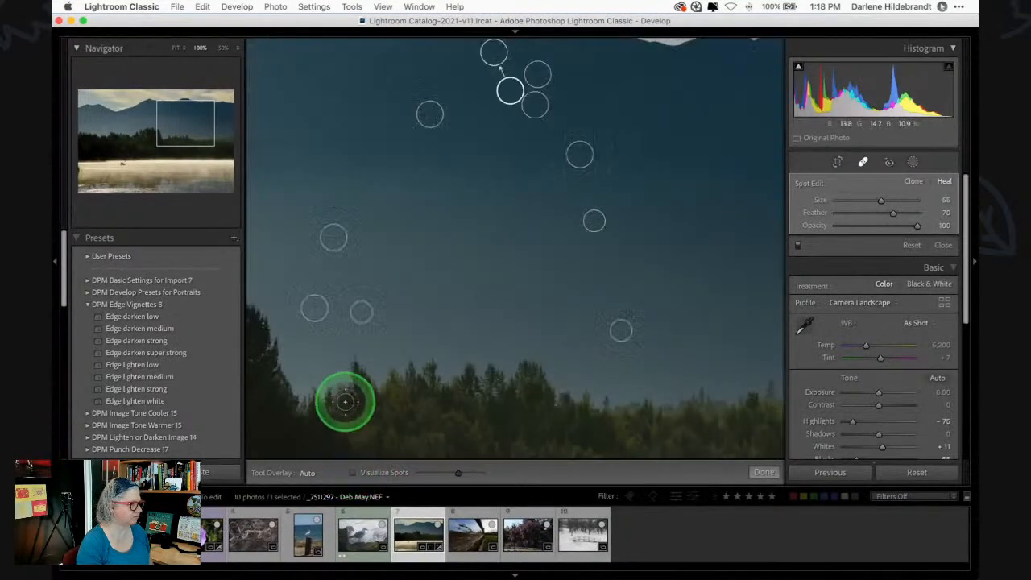
{"action": "left_click", "coordinate": [460, 325]}
{"action": "left_click", "coordinate": [534, 300]}
{"action": "left_click_drag", "start_coordinate": [414, 282], "coordinate": [620, 380]}
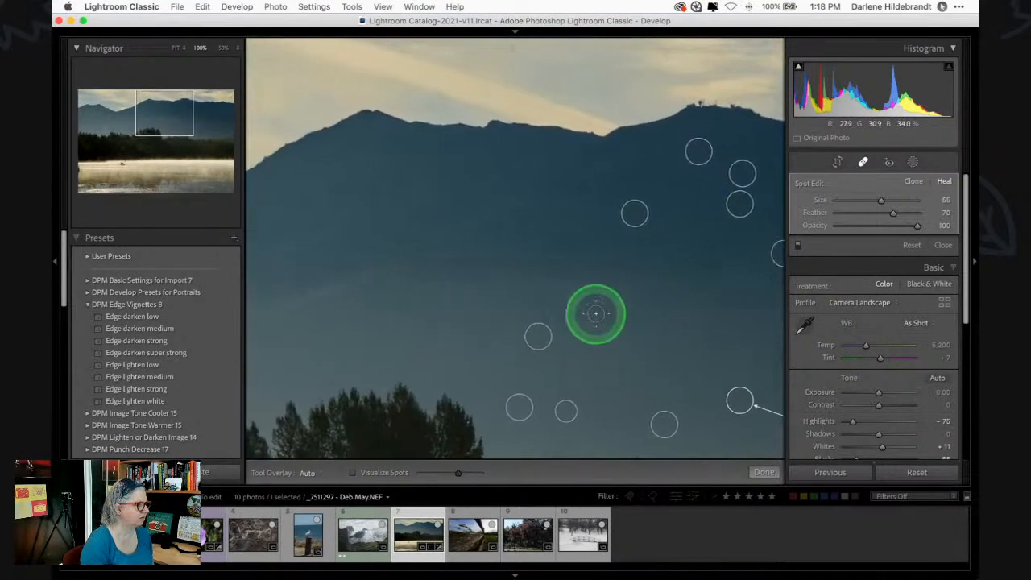
{"action": "left_click", "coordinate": [558, 264]}
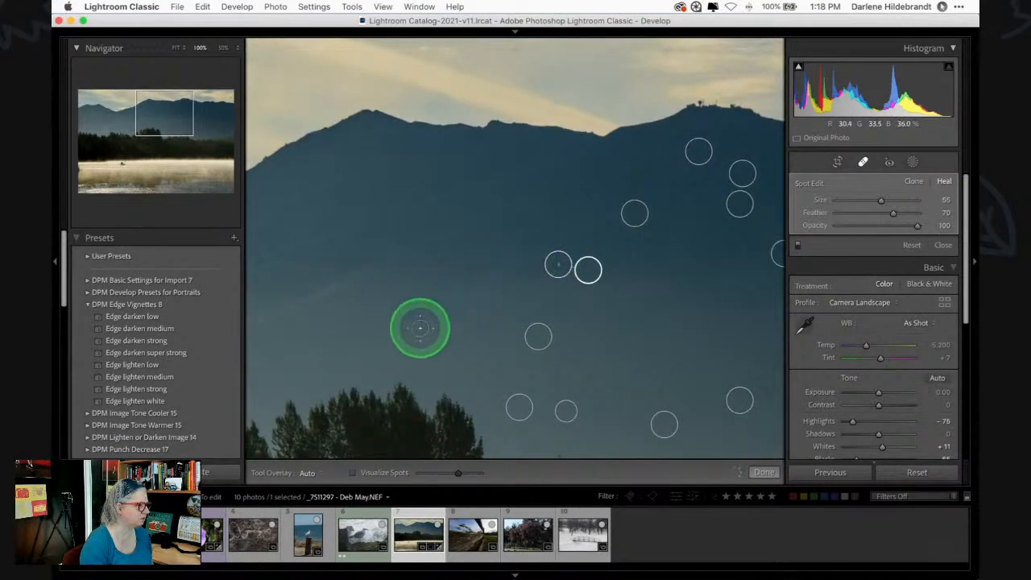
{"action": "left_click", "coordinate": [419, 319]}
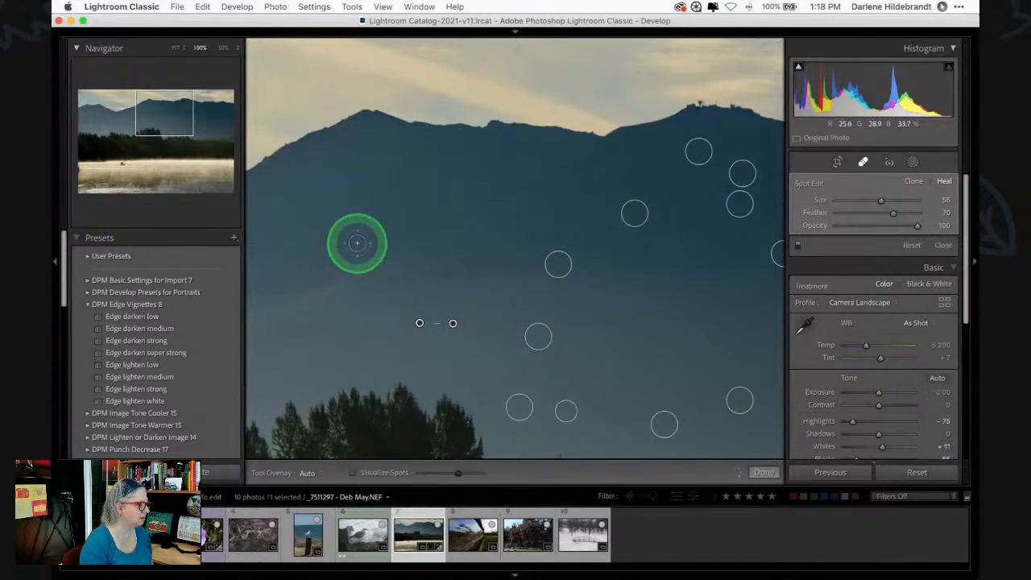
{"action": "left_click", "coordinate": [468, 192]}
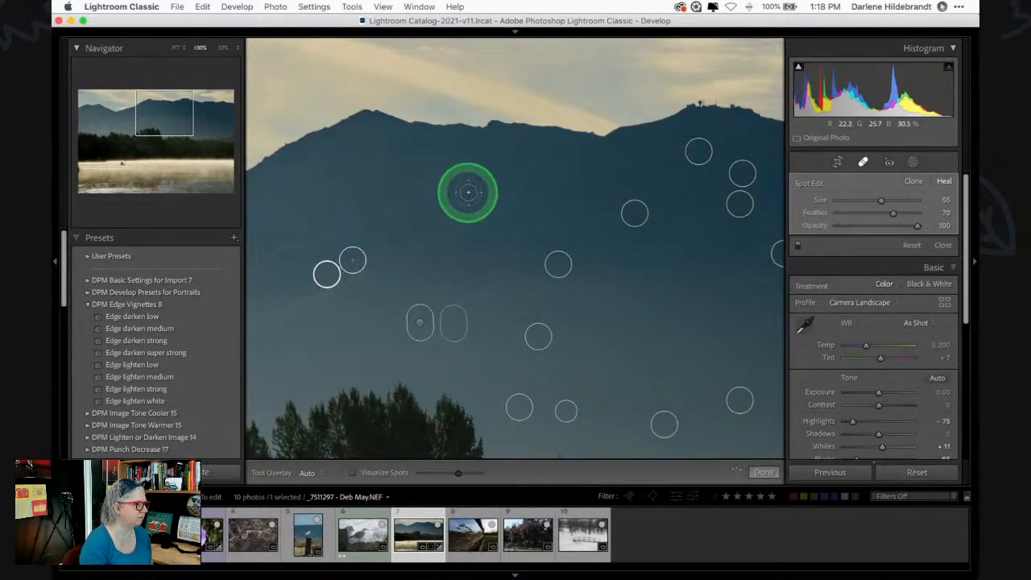
- Continue healing dust spots at size 55 westward across the slopes to below the smaller left-hand peak
{"action": "left_click", "coordinate": [425, 366]}
{"action": "mouse_move", "coordinate": [455, 357]}
{"action": "left_mouse_down"}
{"action": "mouse_move", "coordinate": [588, 338]}
{"action": "mouse_move", "coordinate": [478, 330]}
{"action": "mouse_move", "coordinate": [460, 318]}
{"action": "mouse_move", "coordinate": [384, 323]}
{"action": "left_mouse_up"}
{"action": "left_click", "coordinate": [284, 350]}
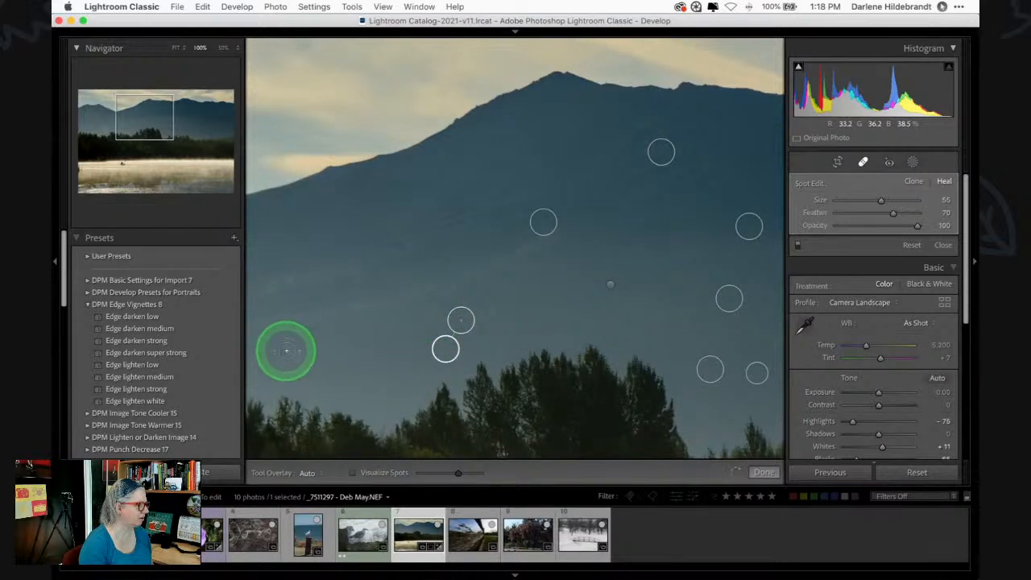
{"action": "left_click", "coordinate": [344, 282]}
{"action": "mouse_move", "coordinate": [414, 259]}
{"action": "left_mouse_down"}
{"action": "mouse_move", "coordinate": [504, 279]}
{"action": "mouse_move", "coordinate": [618, 240]}
{"action": "left_mouse_up"}
{"action": "left_click", "coordinate": [469, 231]}
{"action": "left_click", "coordinate": [331, 223]}
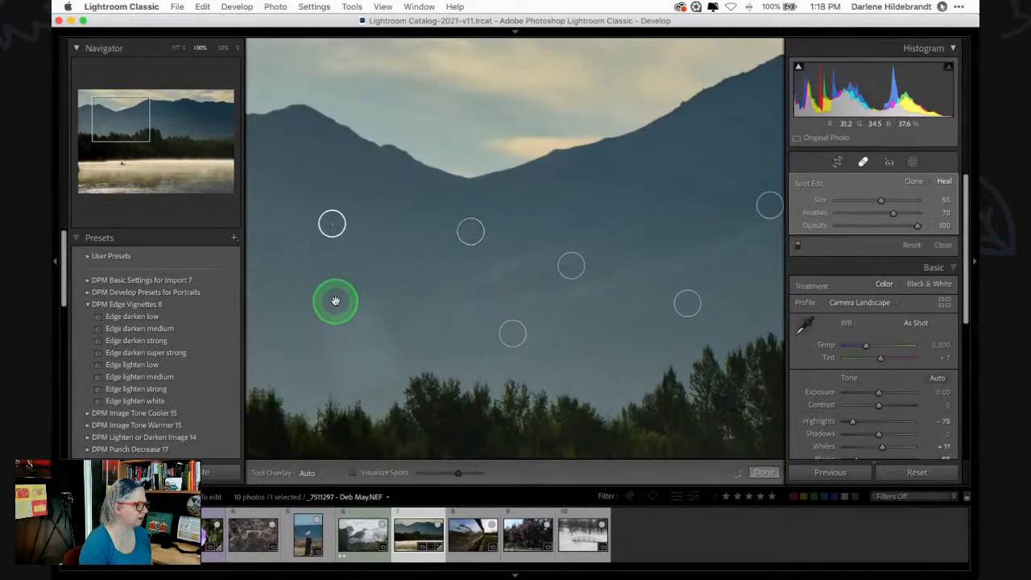
- Heal the dust spots near the photo's left edge and the blemish just below the ridge, sourcing that heal from the slope beside it
{"action": "scroll", "coordinate": [526, 290], "scroll_direction": "left", "scroll_amount": 5}
{"action": "left_click", "coordinate": [383, 240]}
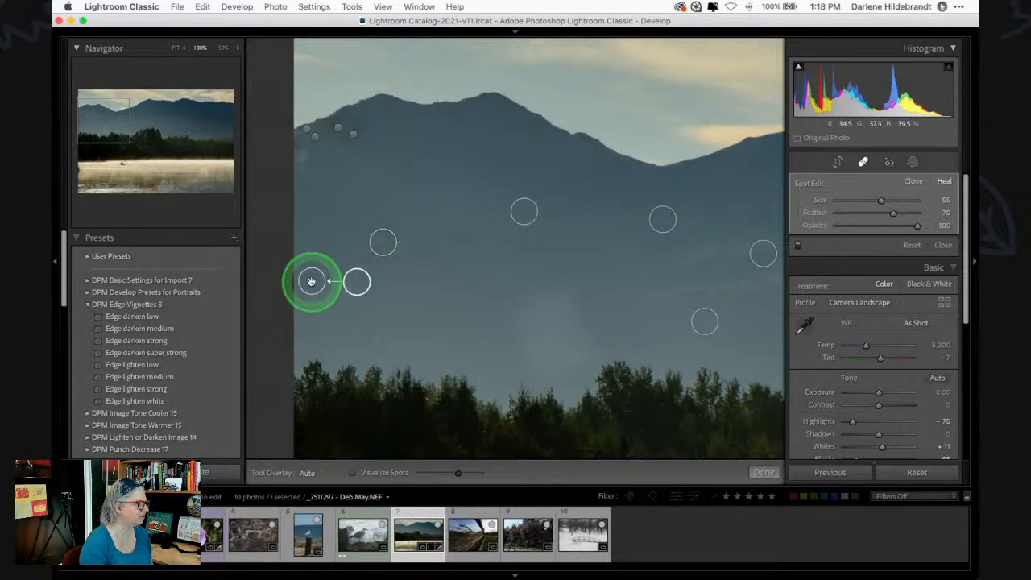
{"action": "left_click_drag", "start_coordinate": [303, 130], "coordinate": [338, 130]}
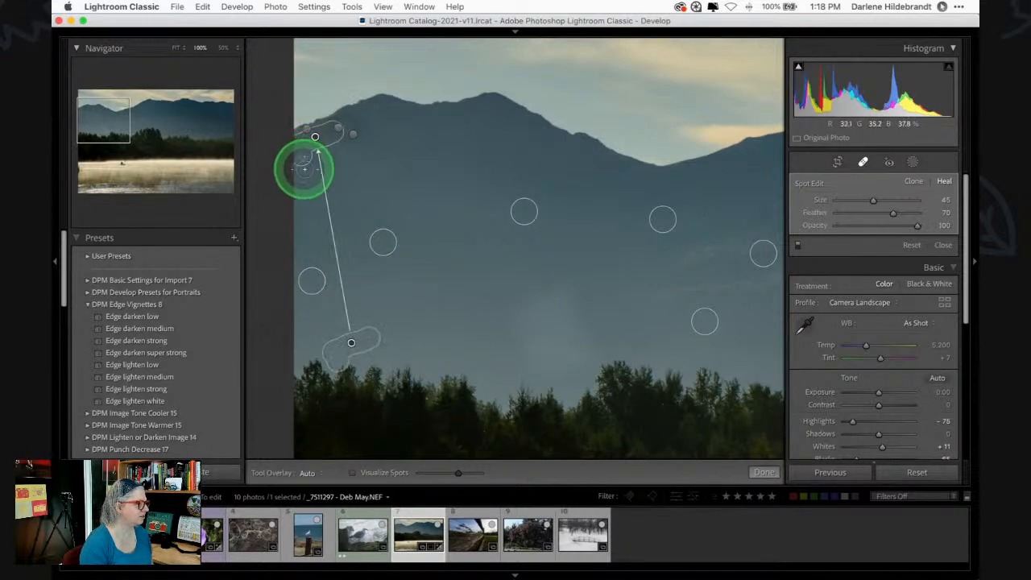
{"action": "mouse_move", "coordinate": [301, 164]}
{"action": "left_mouse_down"}
{"action": "mouse_move", "coordinate": [459, 218]}
{"action": "mouse_move", "coordinate": [360, 194]}
{"action": "mouse_move", "coordinate": [345, 161]}
{"action": "left_mouse_up"}
{"action": "scroll", "coordinate": [459, 217], "scroll_direction": "up", "scroll_amount": 2}
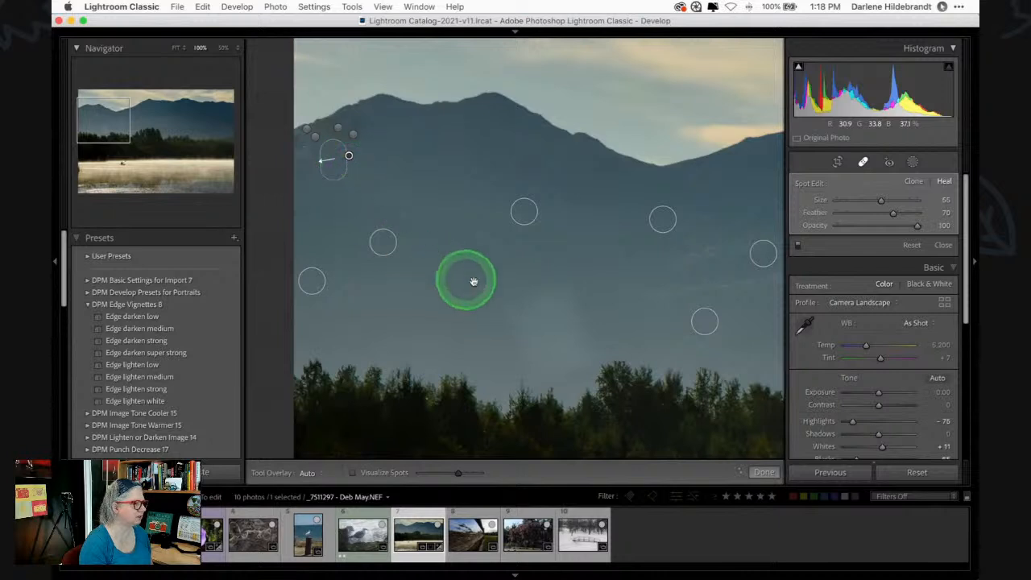
- Check the mountains and sky eastward for remaining dust spots and heal the one in the sky above the right-hand ridge at size 40
{"action": "scroll", "coordinate": [515, 249], "scroll_direction": "up", "scroll_amount": 5}
{"action": "left_click_drag", "start_coordinate": [523, 389], "coordinate": [277, 281]}
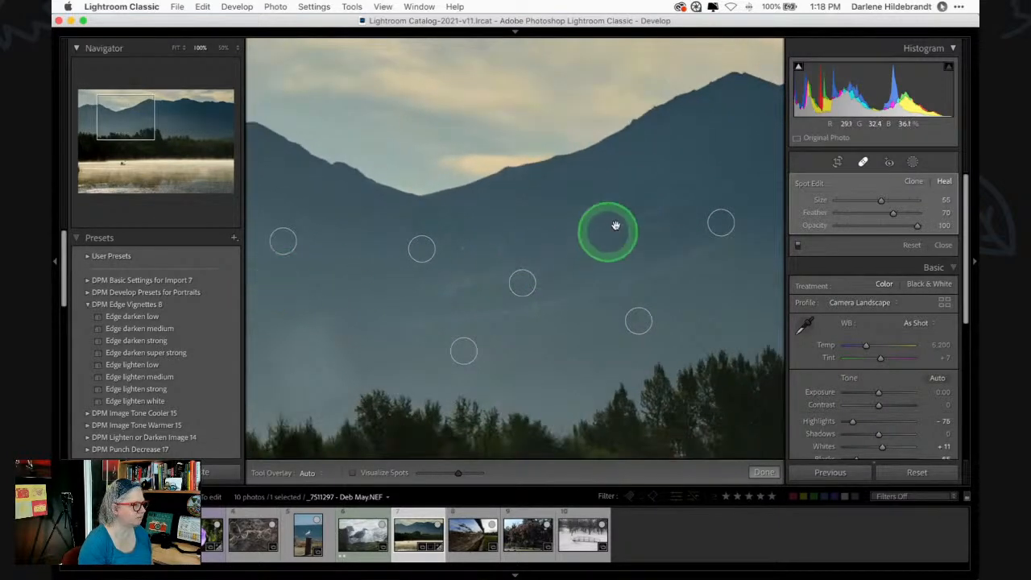
{"action": "scroll", "coordinate": [608, 232], "scroll_direction": "right", "scroll_amount": 5}
{"action": "scroll", "coordinate": [608, 232], "scroll_direction": "up", "scroll_amount": 2}
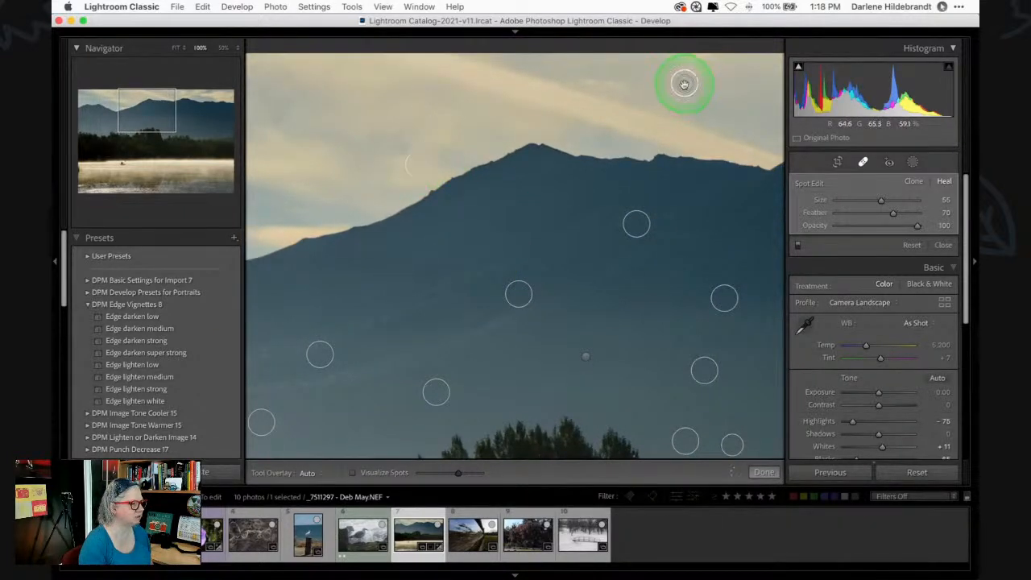
{"action": "left_click_drag", "start_coordinate": [653, 271], "coordinate": [416, 209]}
{"action": "scroll", "coordinate": [416, 209], "scroll_direction": "right", "scroll_amount": 6}
{"action": "scroll", "coordinate": [416, 209], "scroll_direction": "down", "scroll_amount": 2}
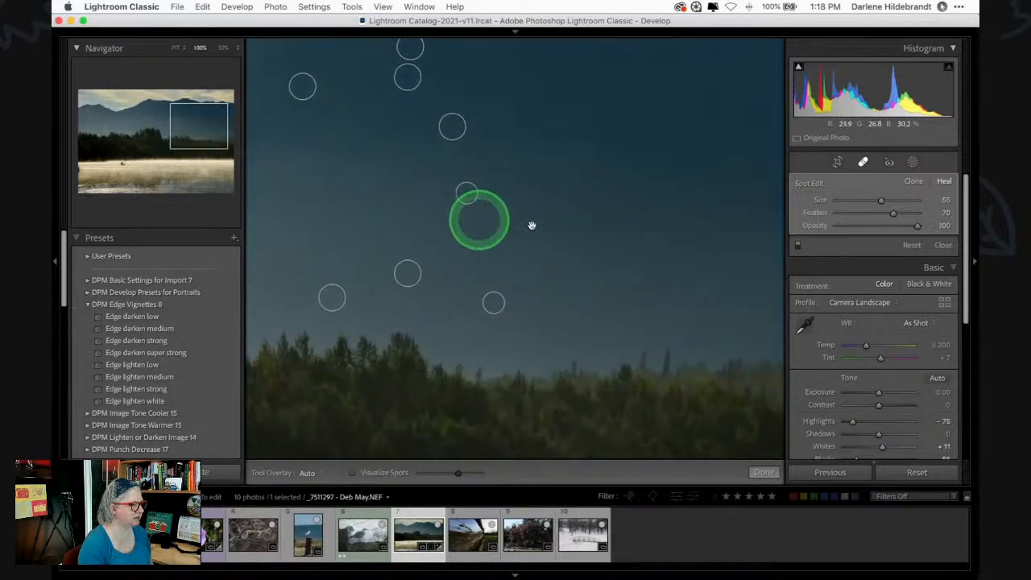
{"action": "left_click_drag", "start_coordinate": [635, 230], "coordinate": [483, 299]}
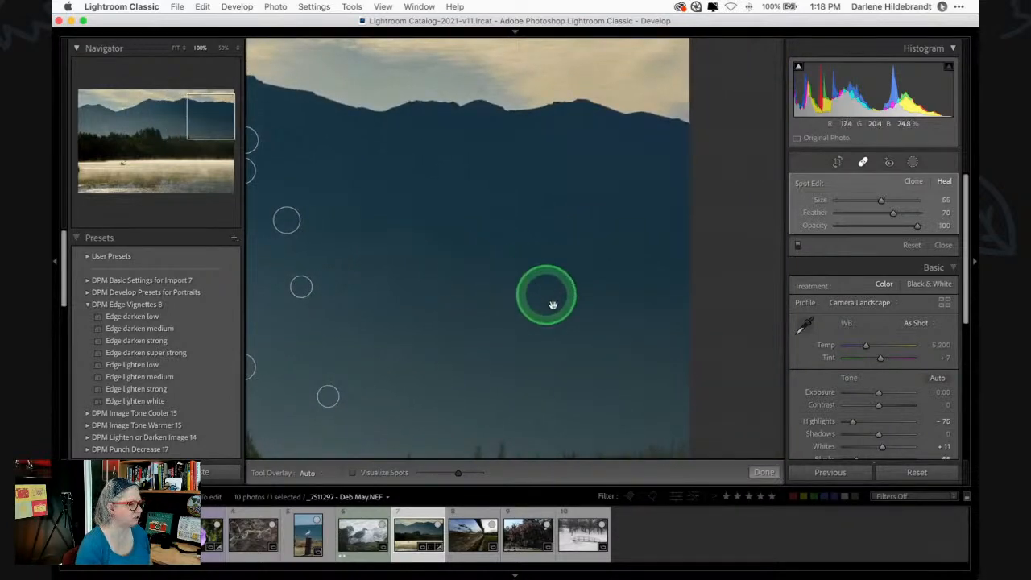
{"action": "scroll", "coordinate": [539, 302], "scroll_direction": "up", "scroll_amount": 3}
{"action": "scroll", "coordinate": [540, 302], "scroll_direction": "left", "scroll_amount": 3}
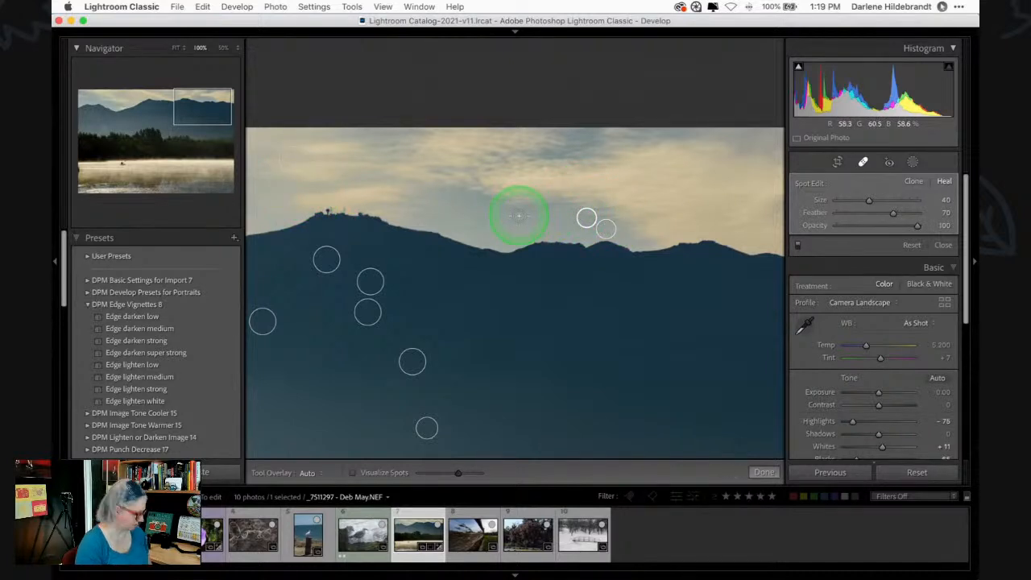
{"action": "key", "text": "q"}
{"action": "left_click", "coordinate": [596, 245]}
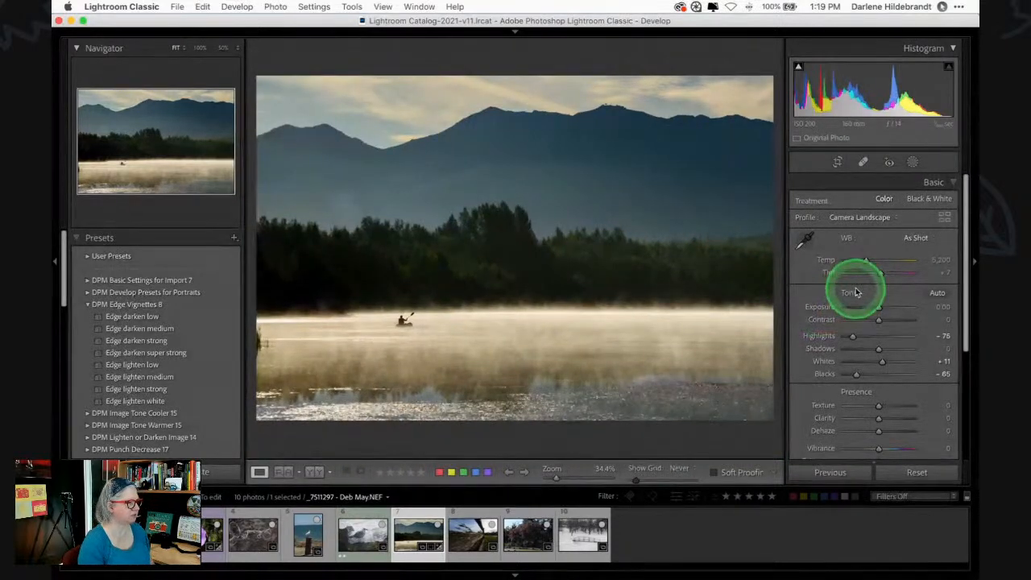
- Heal the pale hazy patch above the left-hand trees with brush size 50 and reposition its source onto clean mountainside nearby
{"action": "left_click", "coordinate": [334, 218]}
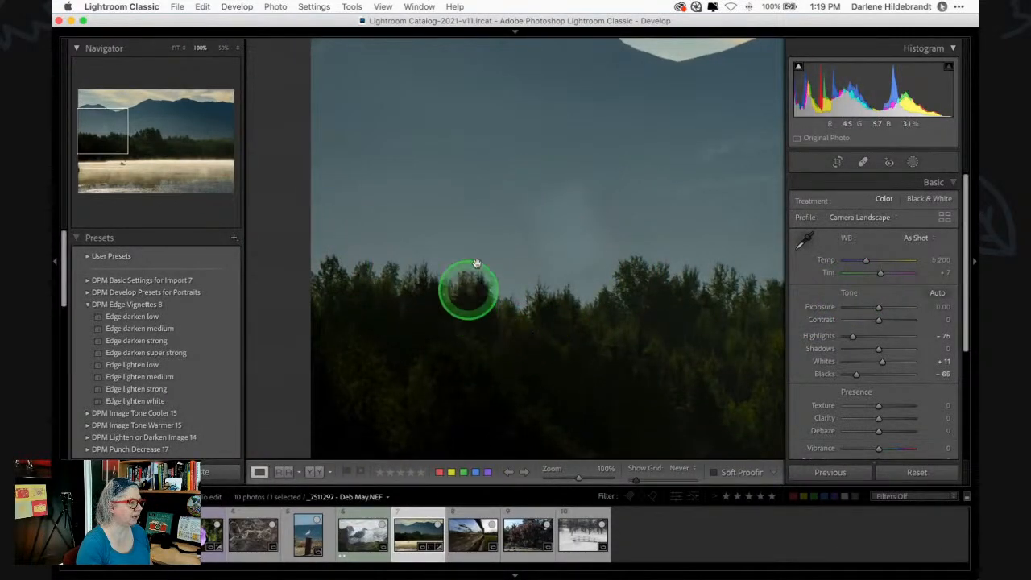
{"action": "key", "text": "q"}
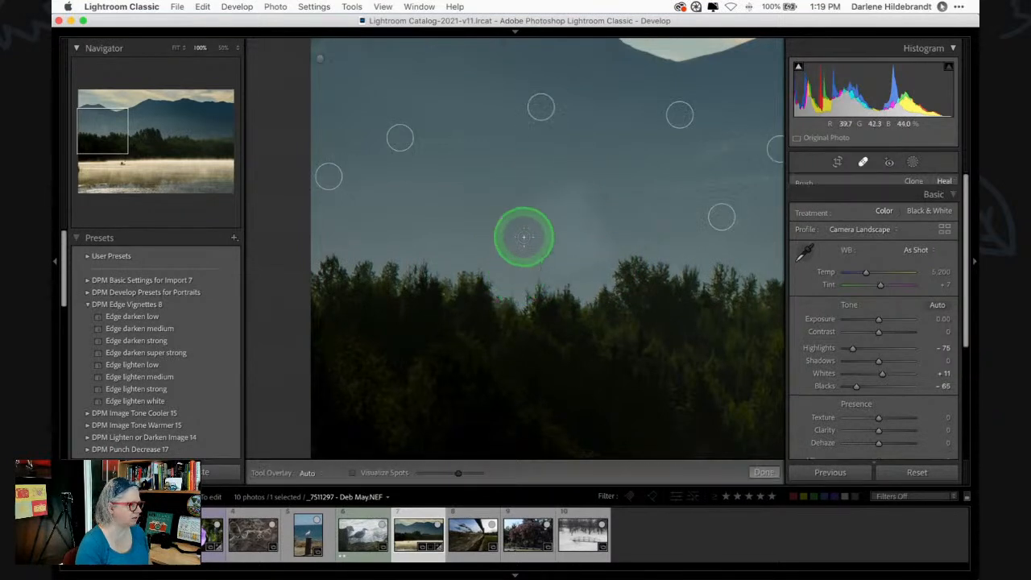
{"action": "scroll", "coordinate": [596, 222], "scroll_direction": "down", "scroll_amount": 2}
{"action": "mouse_move", "coordinate": [602, 229]}
{"action": "left_mouse_down"}
{"action": "mouse_move", "coordinate": [586, 188]}
{"action": "mouse_move", "coordinate": [550, 196]}
{"action": "mouse_move", "coordinate": [533, 204]}
{"action": "mouse_move", "coordinate": [540, 252]}
{"action": "mouse_move", "coordinate": [540, 226]}
{"action": "mouse_move", "coordinate": [590, 203]}
{"action": "left_mouse_up"}
{"action": "left_click_drag", "start_coordinate": [540, 226], "coordinate": [538, 226]}
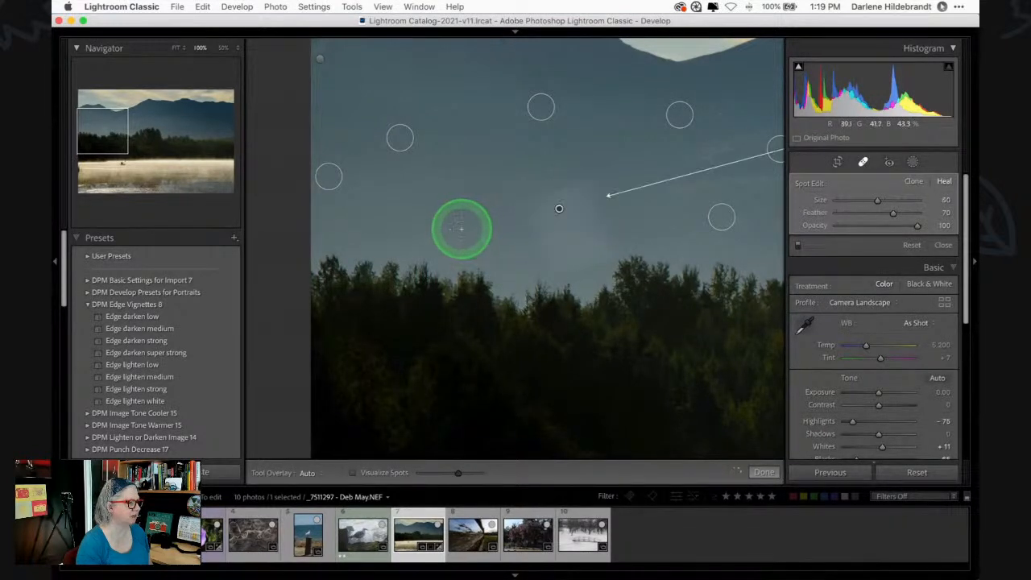
{"action": "left_click_drag", "start_coordinate": [685, 228], "coordinate": [580, 241]}
{"action": "left_click_drag", "start_coordinate": [674, 193], "coordinate": [453, 207]}
{"action": "mouse_move", "coordinate": [680, 130]}
{"action": "left_mouse_down"}
{"action": "mouse_move", "coordinate": [685, 112]}
{"action": "mouse_move", "coordinate": [295, 230]}
{"action": "mouse_move", "coordinate": [290, 303]}
{"action": "mouse_move", "coordinate": [589, 295]}
{"action": "mouse_move", "coordinate": [608, 318]}
{"action": "mouse_move", "coordinate": [667, 224]}
{"action": "left_mouse_up"}
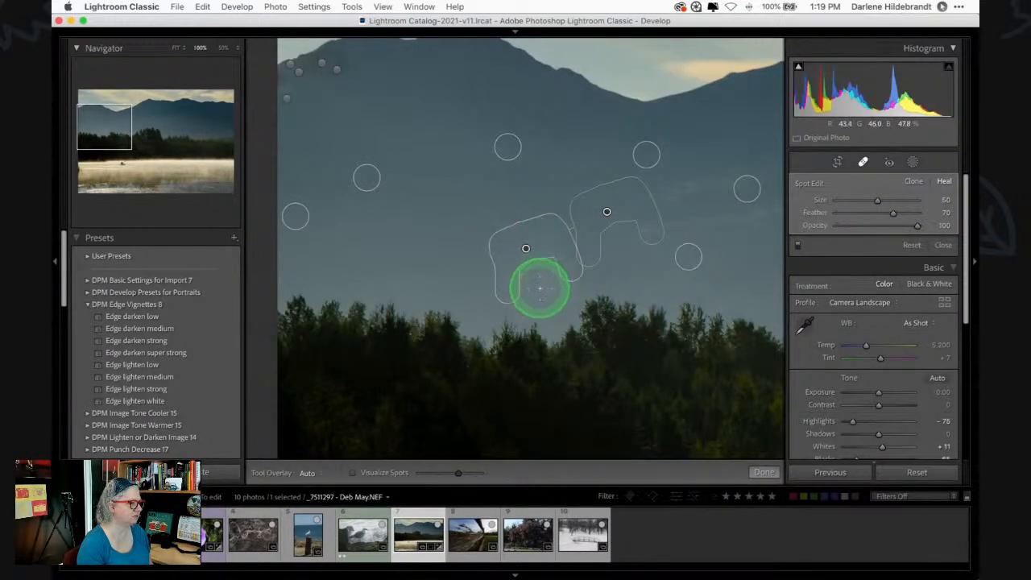
- Heal the remaining lower part of the hazy patch just above the treetops and finish healing with the whole photo in view
{"action": "mouse_move", "coordinate": [576, 282]}
{"action": "left_mouse_down"}
{"action": "mouse_move", "coordinate": [543, 292]}
{"action": "mouse_move", "coordinate": [561, 263]}
{"action": "mouse_move", "coordinate": [500, 300]}
{"action": "mouse_move", "coordinate": [492, 283]}
{"action": "mouse_move", "coordinate": [545, 260]}
{"action": "left_mouse_up"}
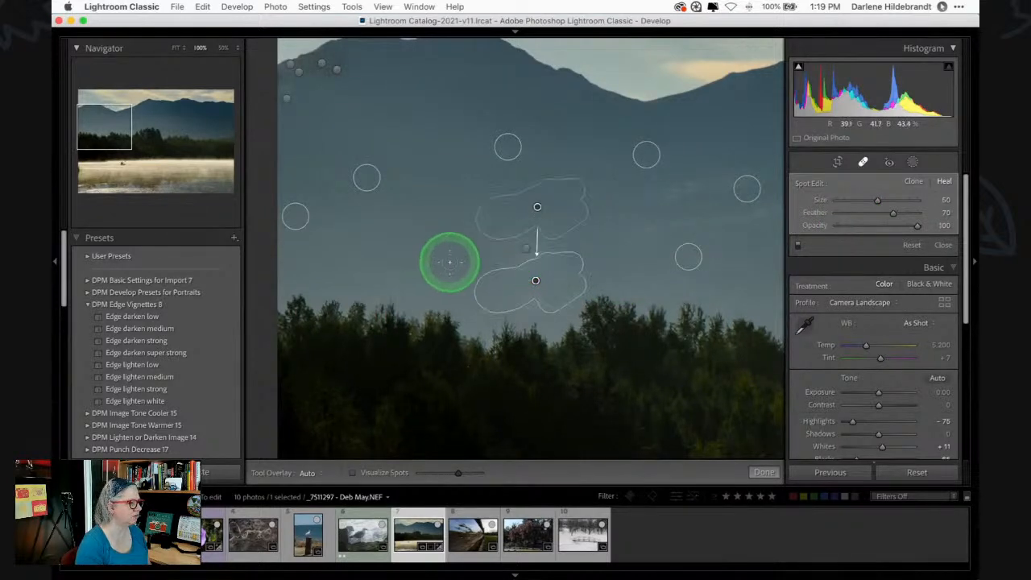
{"action": "mouse_move", "coordinate": [544, 245]}
{"action": "left_mouse_down"}
{"action": "mouse_move", "coordinate": [486, 247]}
{"action": "mouse_move", "coordinate": [563, 240]}
{"action": "mouse_move", "coordinate": [490, 262]}
{"action": "mouse_move", "coordinate": [516, 258]}
{"action": "mouse_move", "coordinate": [451, 259]}
{"action": "left_mouse_up"}
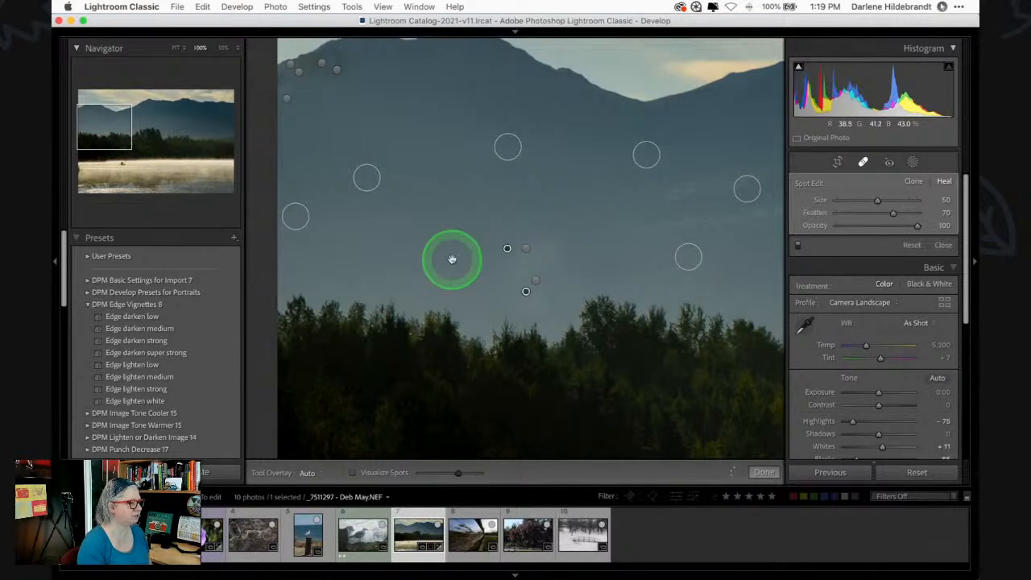
{"action": "key", "text": "q"}
{"action": "left_click", "coordinate": [642, 212]}
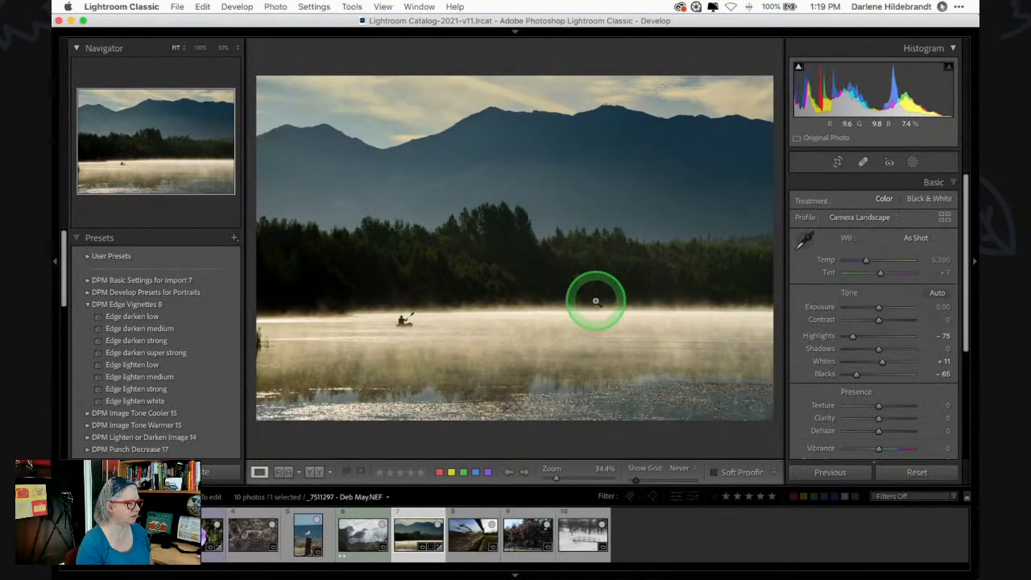
- Compare the unedited and edited versions of the lake photo several times
{"action": "key", "text": "backslash"}
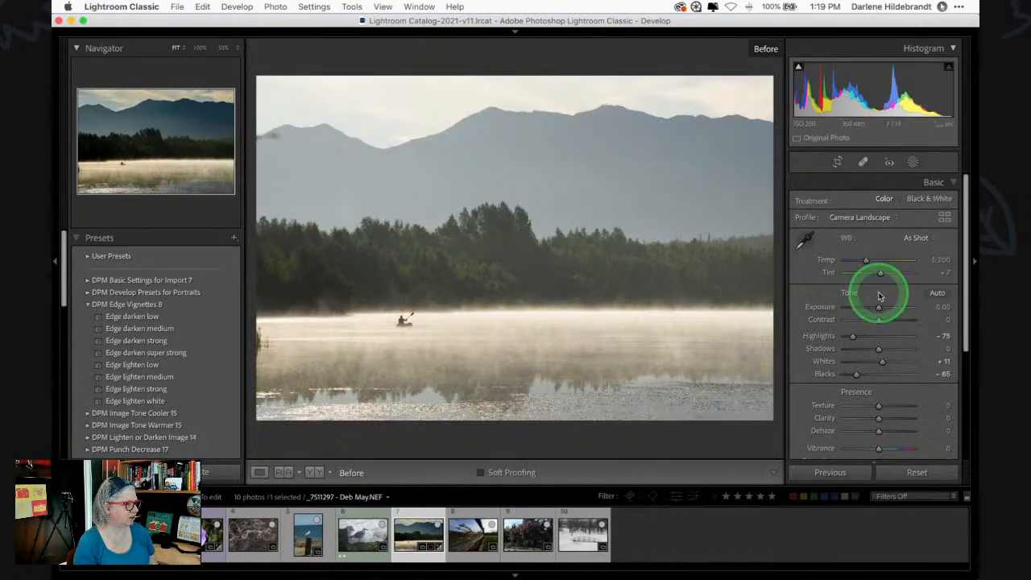
{"action": "key", "text": "backslash"}
{"action": "key", "text": "backslash"}
{"action": "key", "text": "backslash"}
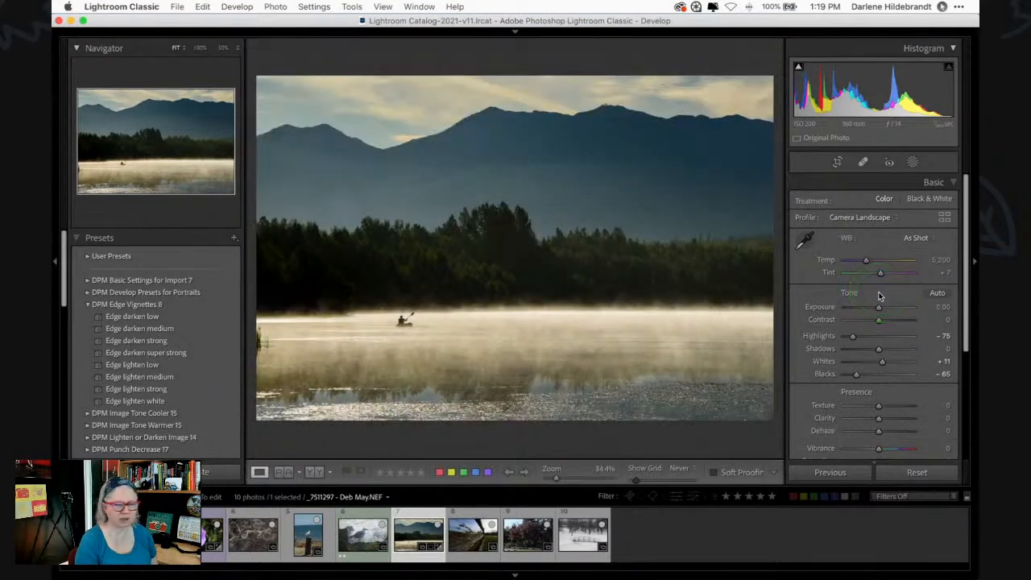
{"action": "key", "text": "backslash"}
{"action": "key", "text": "backslash"}
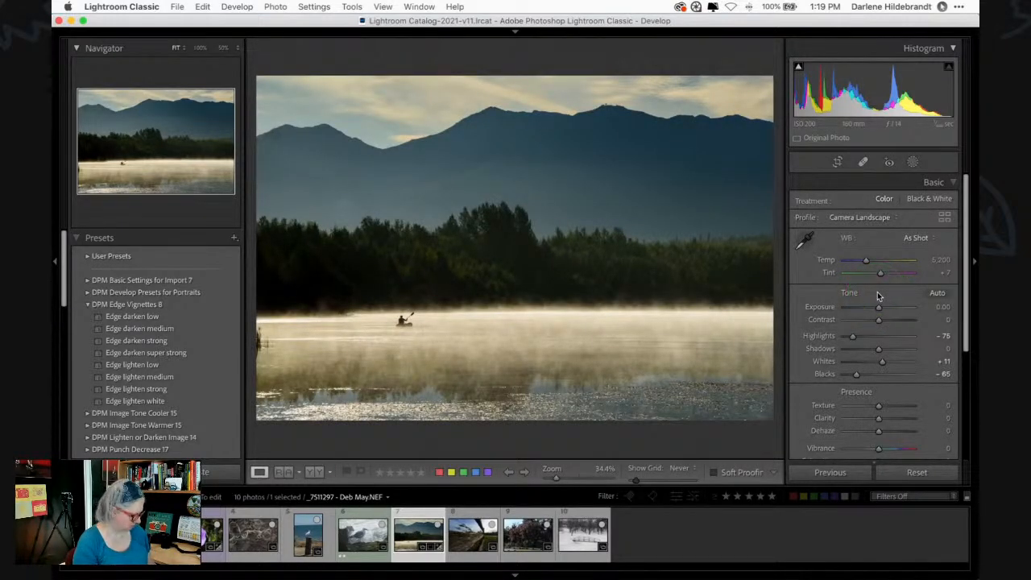
- Try cropping the sparkling water off the photo's bottom edge, and restore the crop to include it again
{"action": "key", "text": "r"}
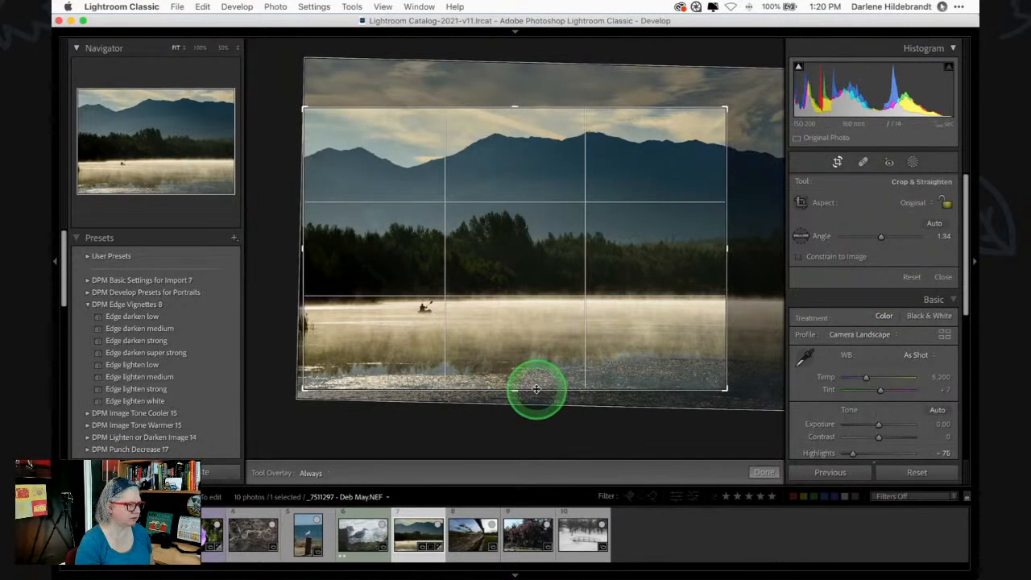
{"action": "left_click_drag", "start_coordinate": [508, 389], "coordinate": [508, 375]}
{"action": "key", "text": "Return"}
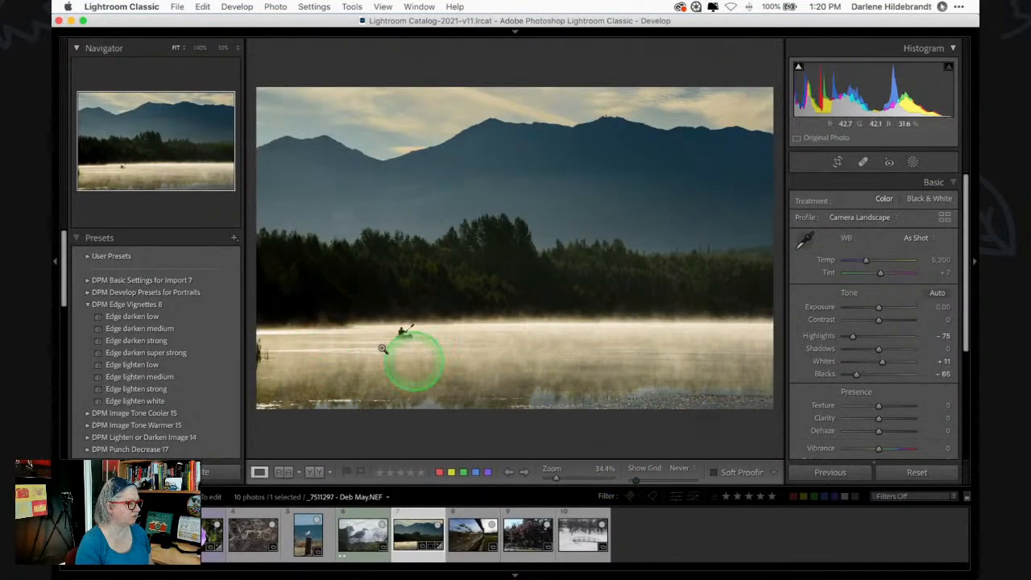
{"action": "key", "text": "r"}
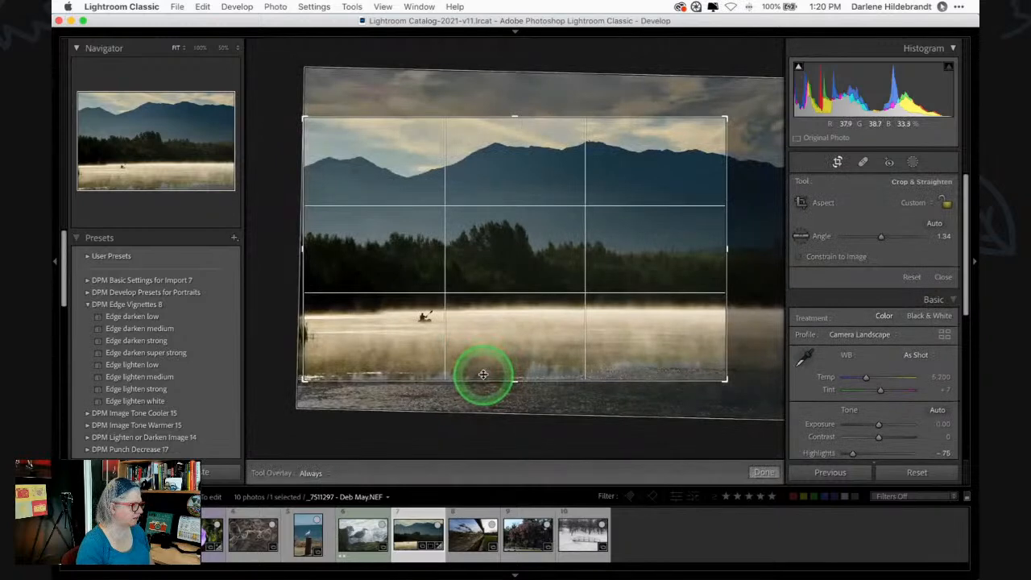
{"action": "left_click_drag", "start_coordinate": [483, 375], "coordinate": [483, 391]}
{"action": "key", "text": "Return"}
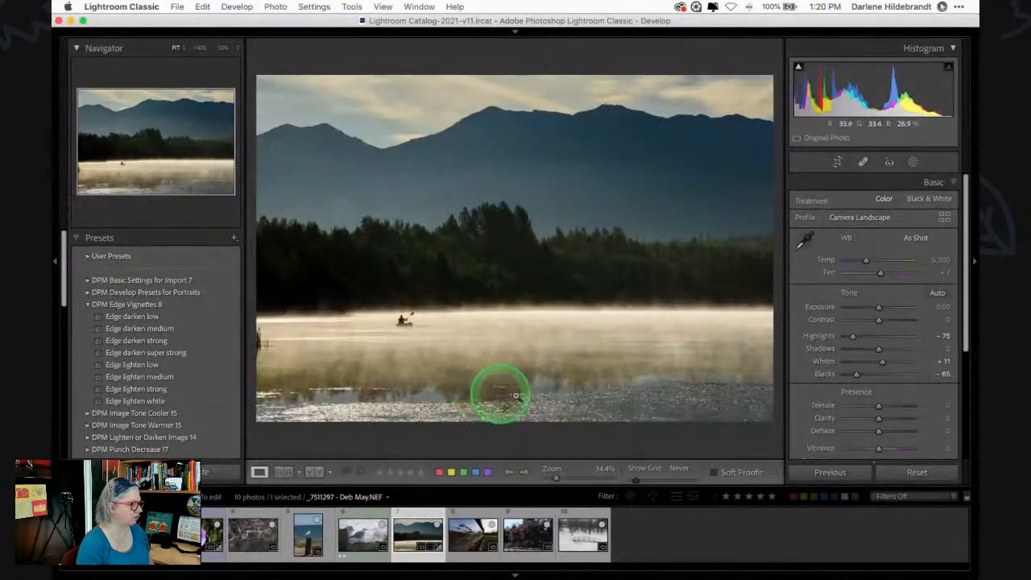
- Add a linear gradient mask over the foreground water, fading upward from the sparkling ripples to the mist near the kayaker
{"action": "left_click", "coordinate": [913, 163]}
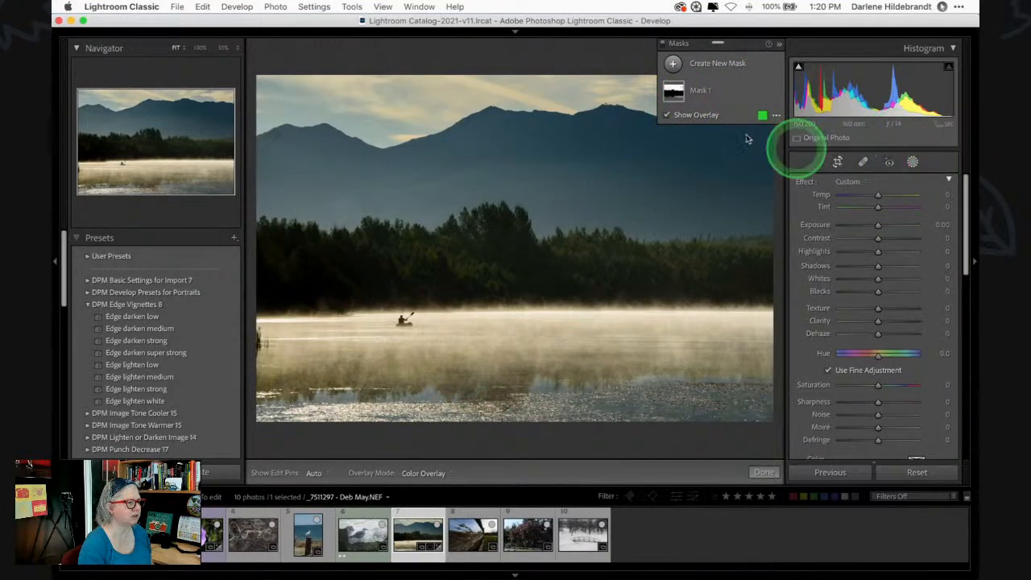
{"action": "left_click", "coordinate": [710, 63]}
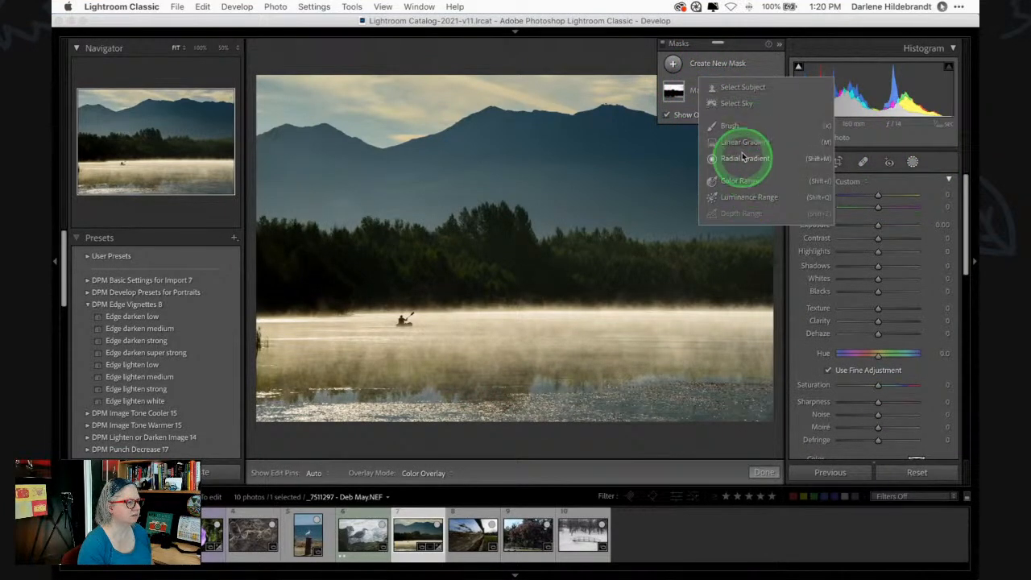
{"action": "left_click", "coordinate": [740, 143]}
{"action": "left_click_drag", "start_coordinate": [500, 392], "coordinate": [506, 269]}
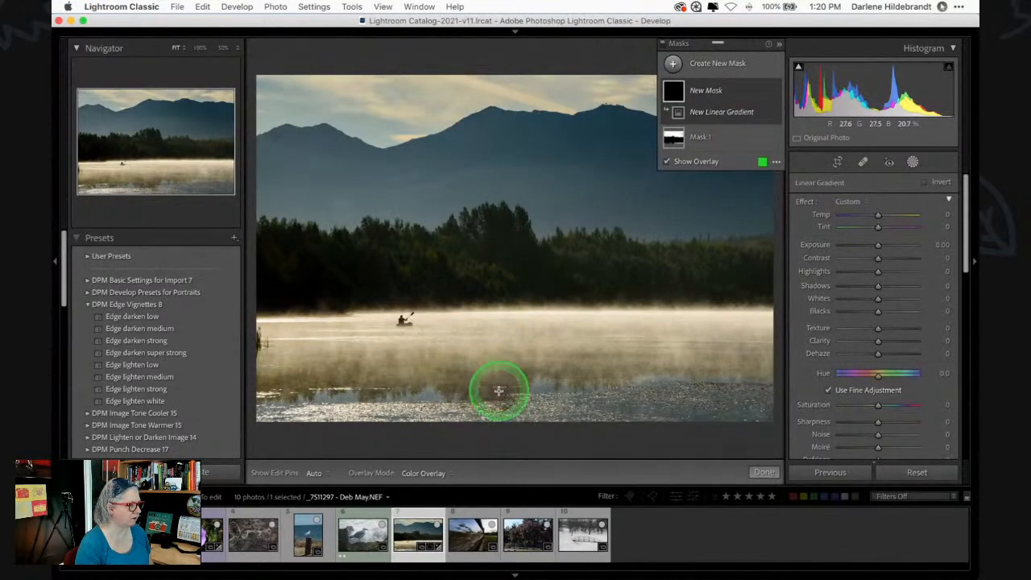
{"action": "left_click_drag", "start_coordinate": [497, 386], "coordinate": [499, 331]}
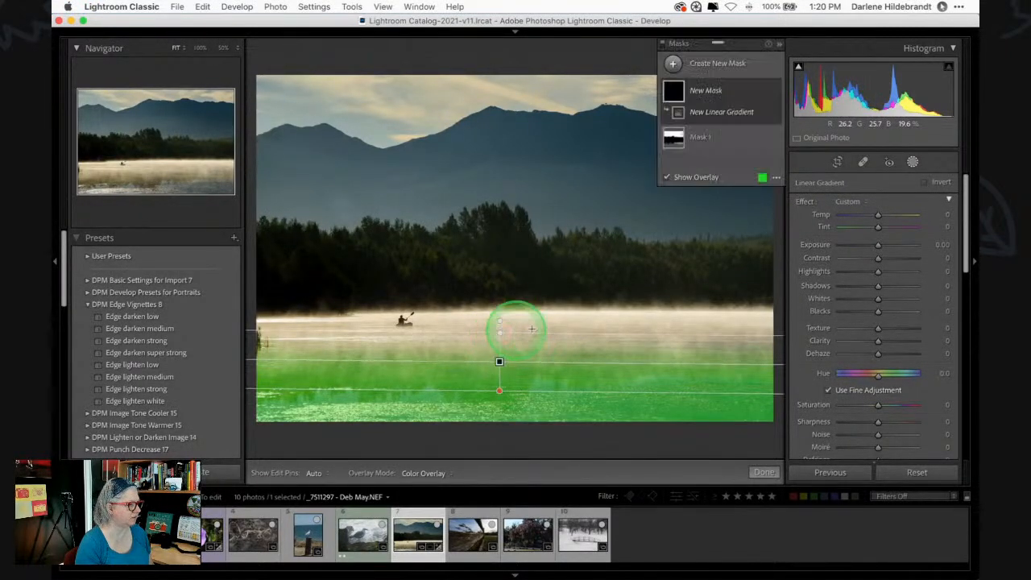
- Set the water gradient's Highlights to -73, Exposure to -0.42 and Contrast to -12, shifting the gradient slightly lower
{"action": "left_click", "coordinate": [847, 271]}
{"action": "left_click_drag", "start_coordinate": [878, 247], "coordinate": [874, 246]}
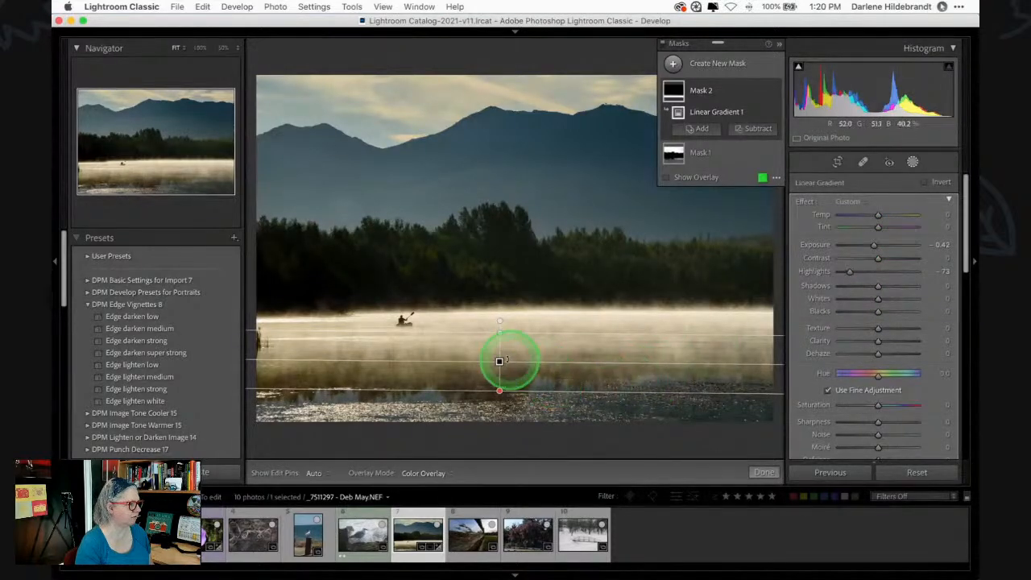
{"action": "left_click_drag", "start_coordinate": [494, 362], "coordinate": [497, 371]}
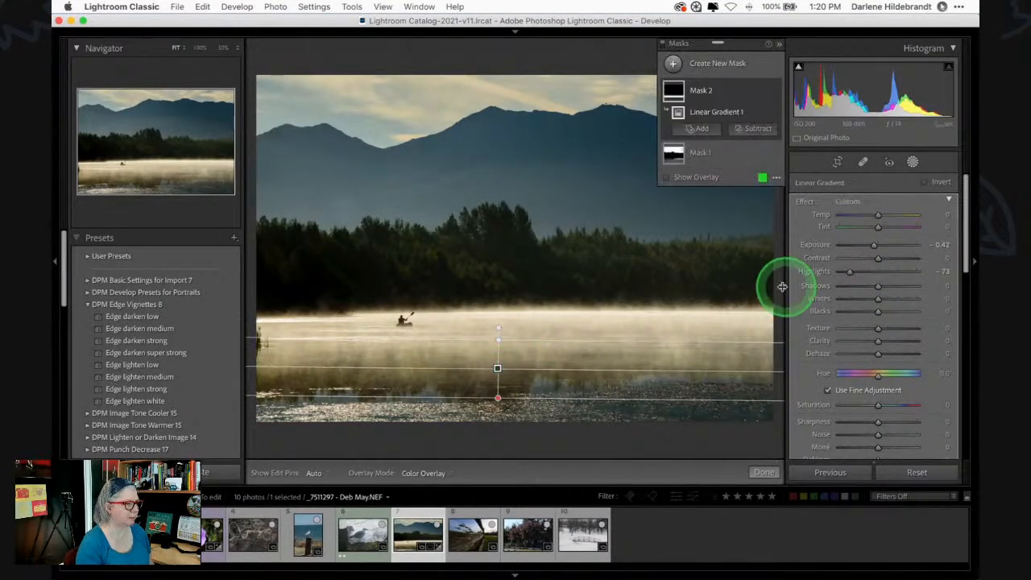
{"action": "left_click_drag", "start_coordinate": [877, 258], "coordinate": [871, 259]}
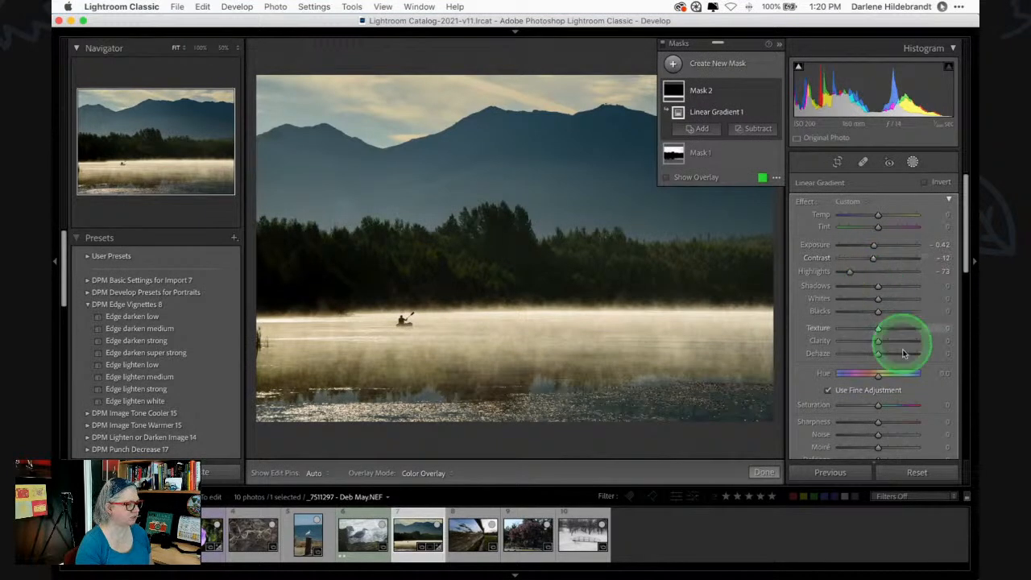
- Soften the water gradient with Texture -18 and Clarity -17, darken its Exposure to -0.66, and close masking
{"action": "left_click_drag", "start_coordinate": [878, 331], "coordinate": [869, 341]}
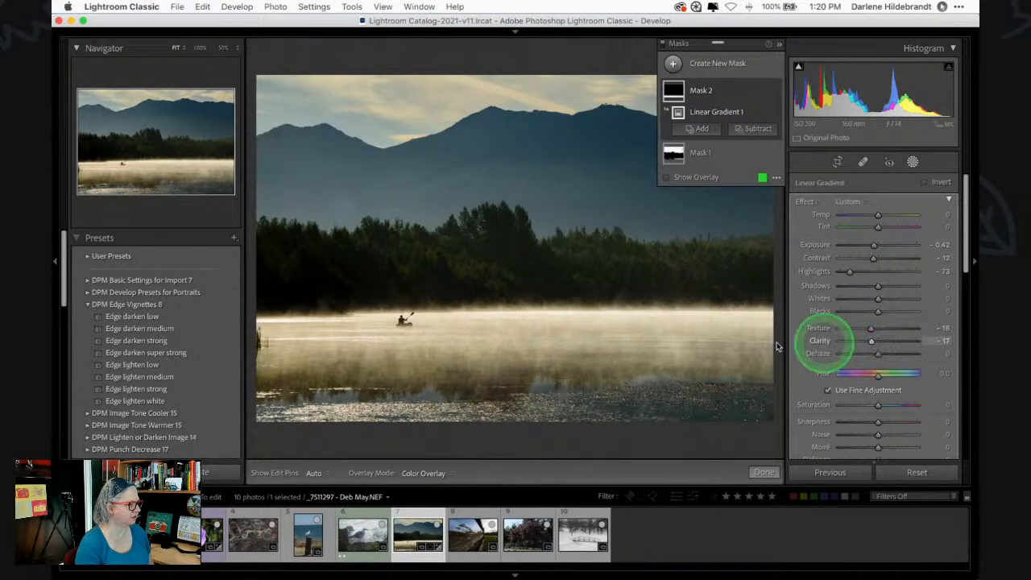
{"action": "left_click_drag", "start_coordinate": [500, 363], "coordinate": [495, 369]}
{"action": "left_click_drag", "start_coordinate": [873, 244], "coordinate": [872, 248]}
{"action": "left_click", "coordinate": [494, 370]}
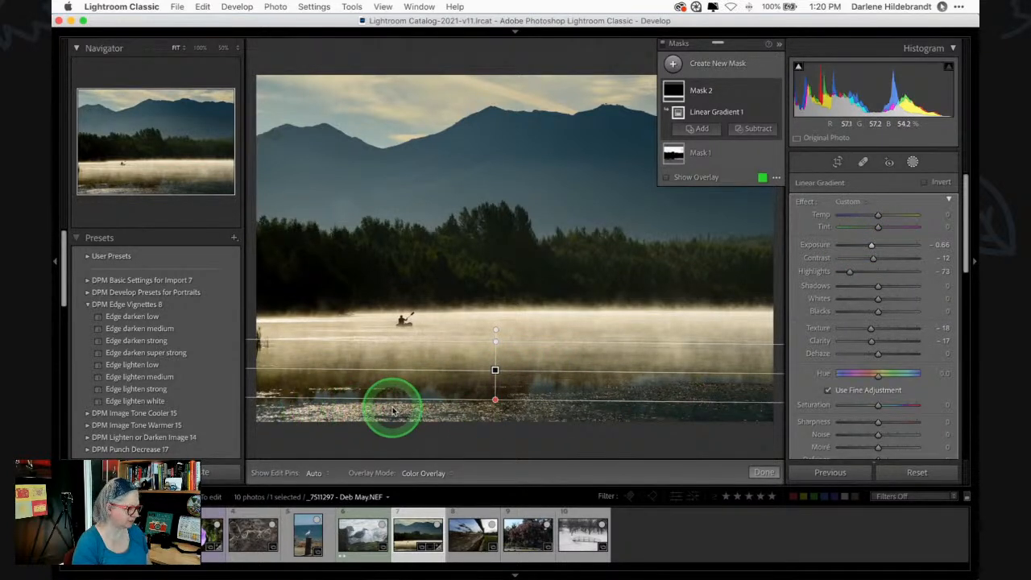
{"action": "left_click", "coordinate": [912, 162]}
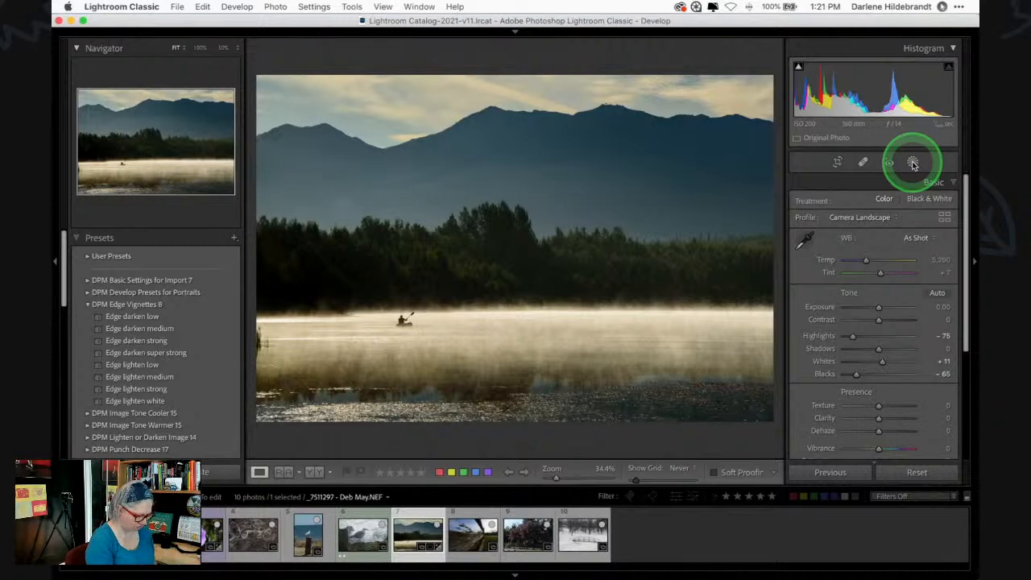
- Rotate the photo 180 degrees to judge its composition upside down
{"action": "key", "text": "super+bracketright"}
{"action": "key", "text": "super+bracketright"}
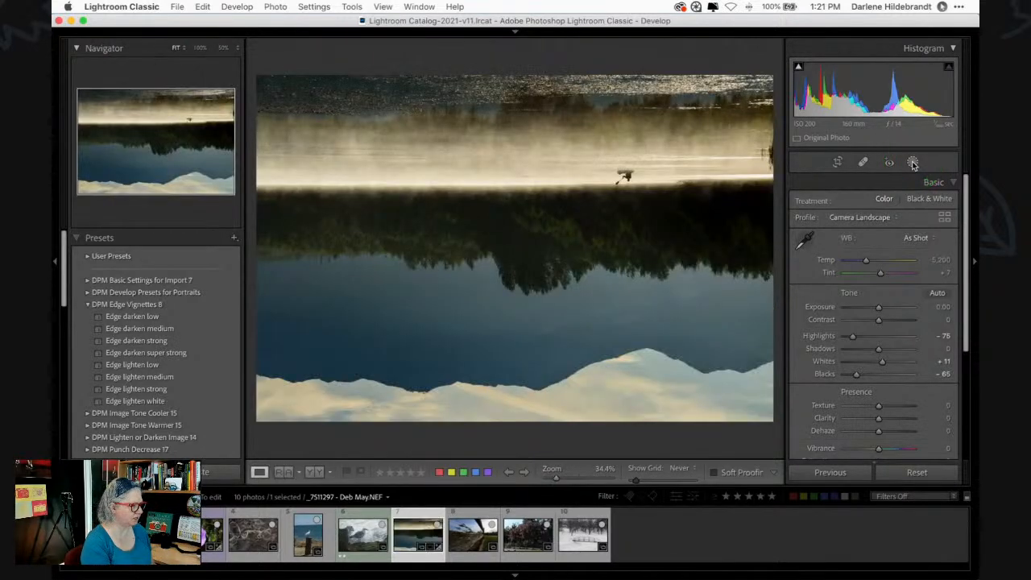
{"action": "left_click", "coordinate": [912, 162]}
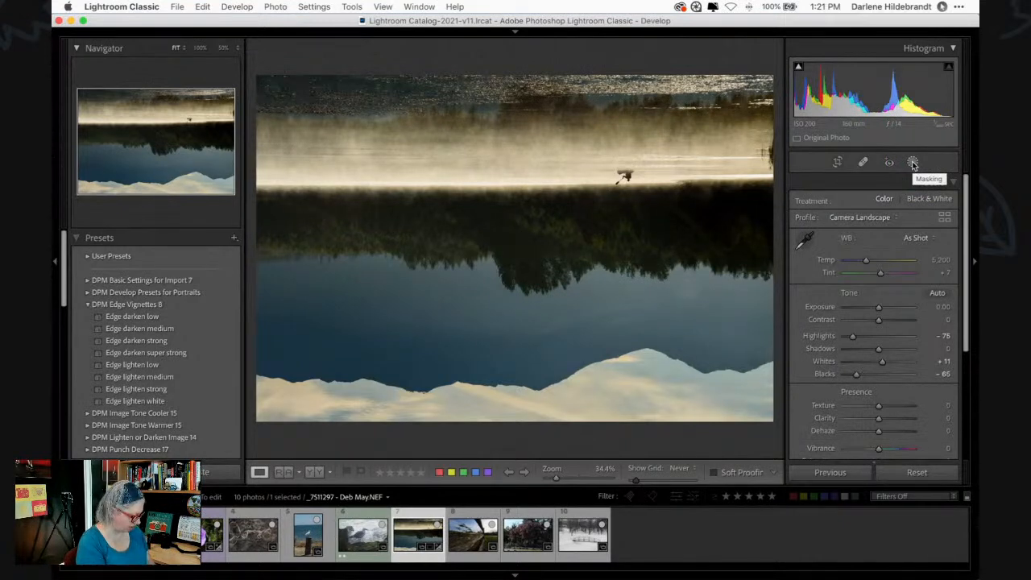
- Examine the upside-down lake photo enlarged without side panels against dimmed and black surrounds, then restore the normal view
{"action": "key", "text": "t"}
{"action": "left_click", "coordinate": [913, 163]}
{"action": "key", "text": "shift+Tab"}
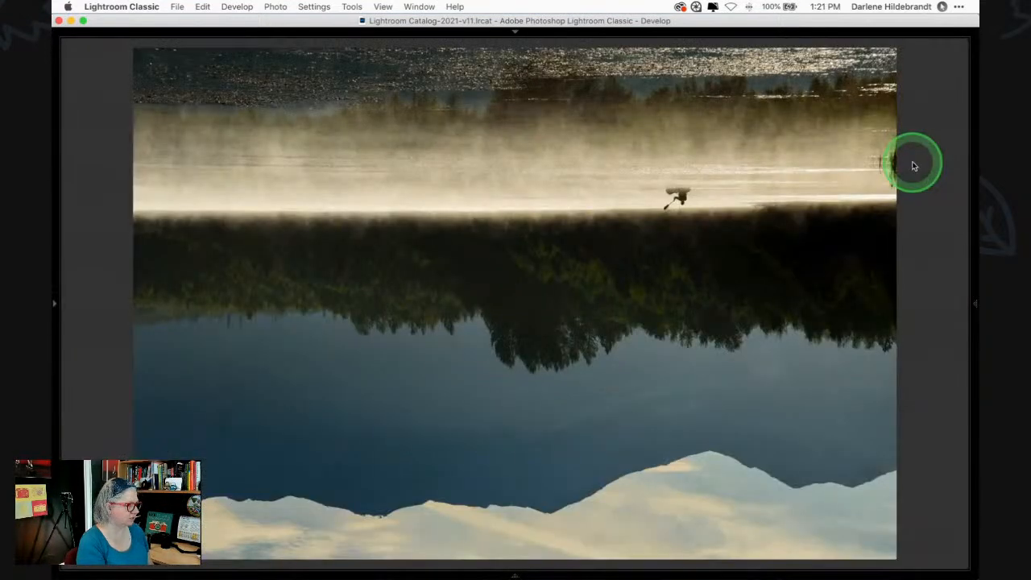
{"action": "key", "text": "l"}
{"action": "key", "text": "Right"}
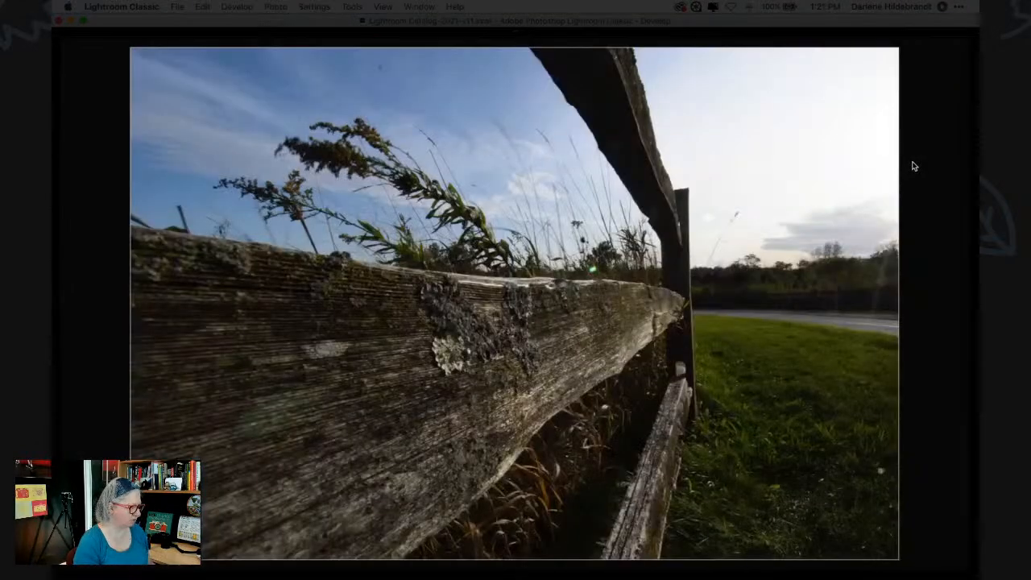
{"action": "key", "text": "super+z"}
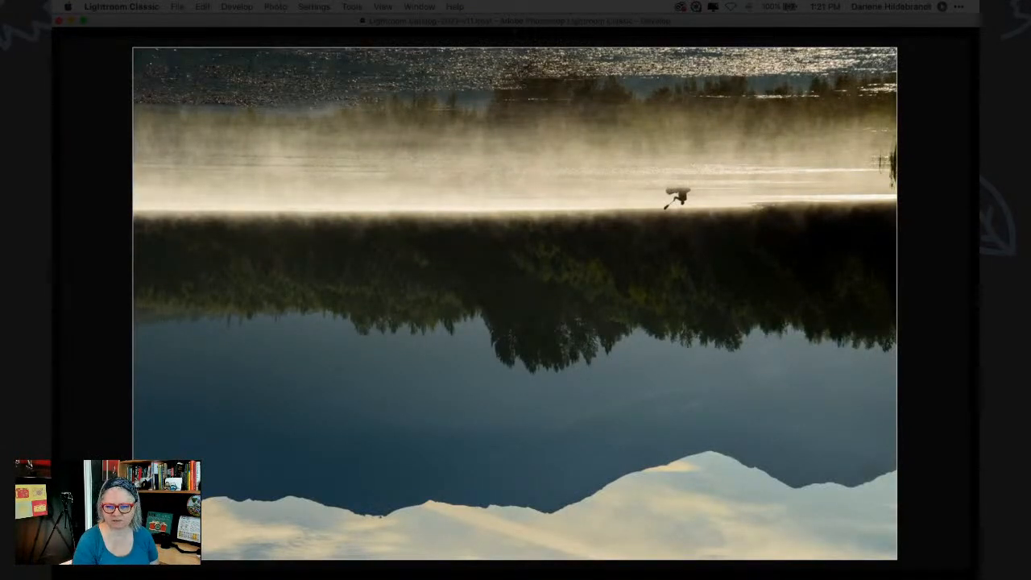
{"action": "key", "text": "l"}
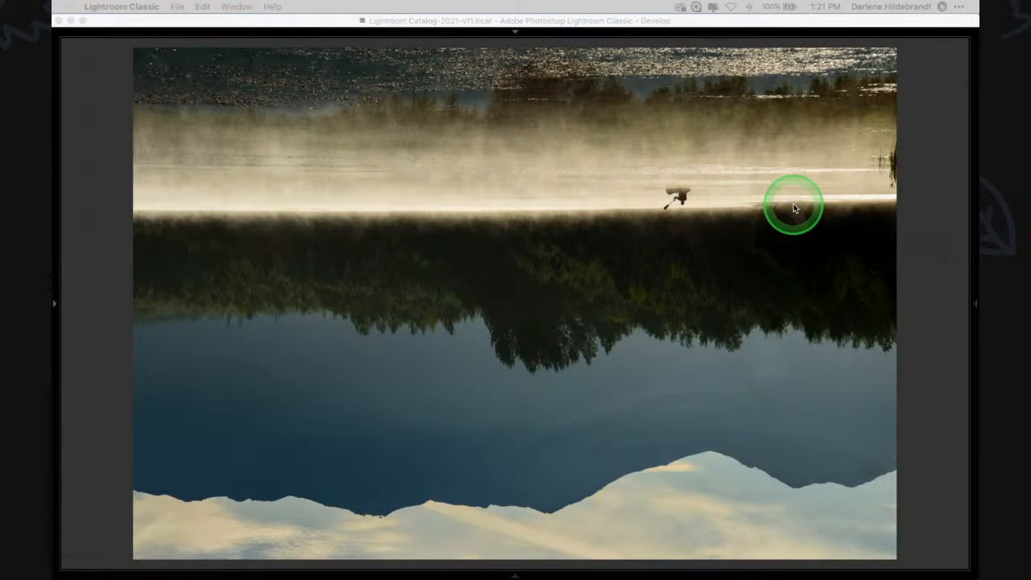
{"action": "key", "text": "l"}
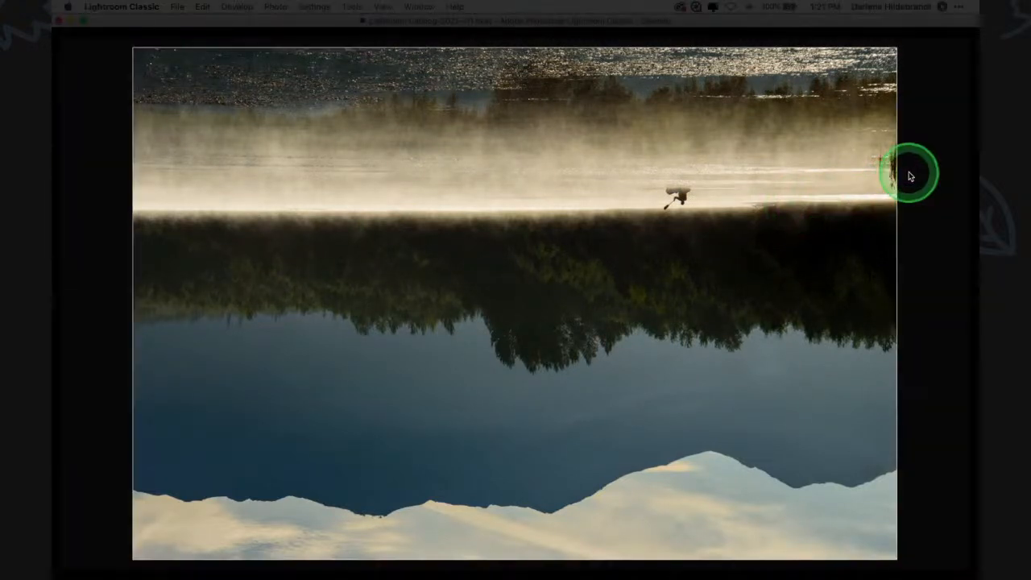
{"action": "key", "text": "l"}
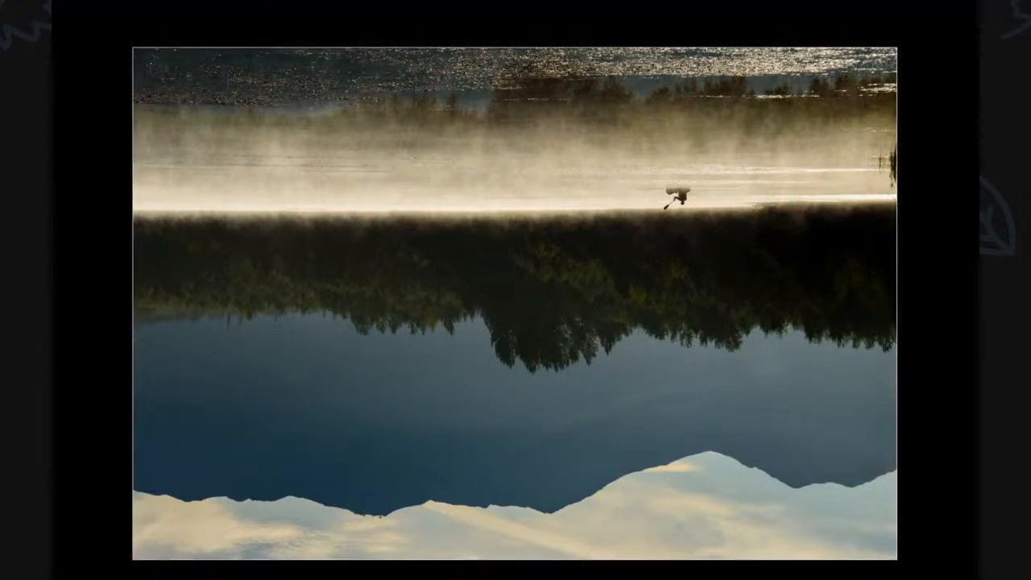
{"action": "left_click", "coordinate": [908, 169]}
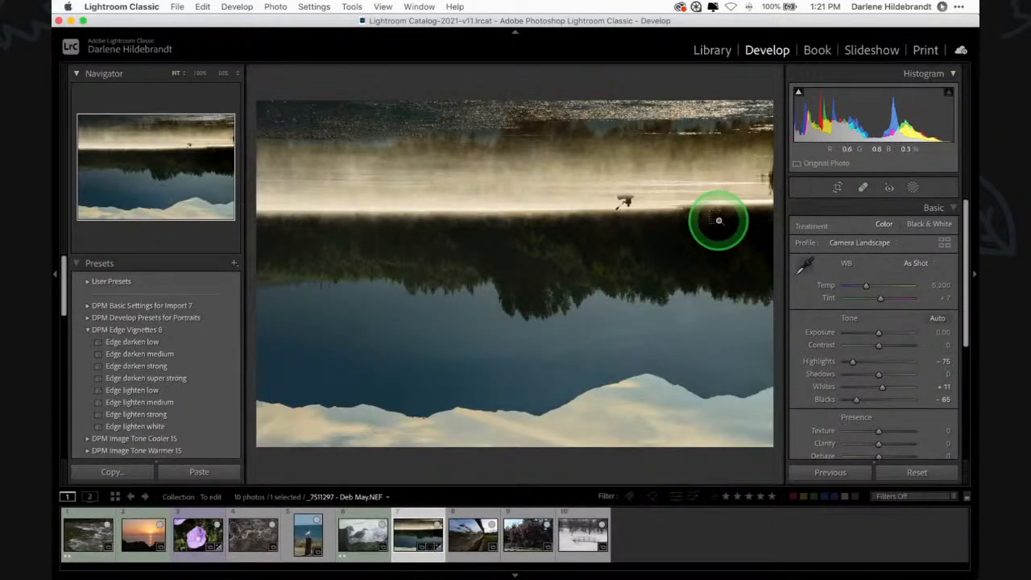
- Rotate the lake photo 180 degrees back to its upright orientation
{"action": "key", "text": "super+bracketright"}
{"action": "key", "text": "super+bracketright"}
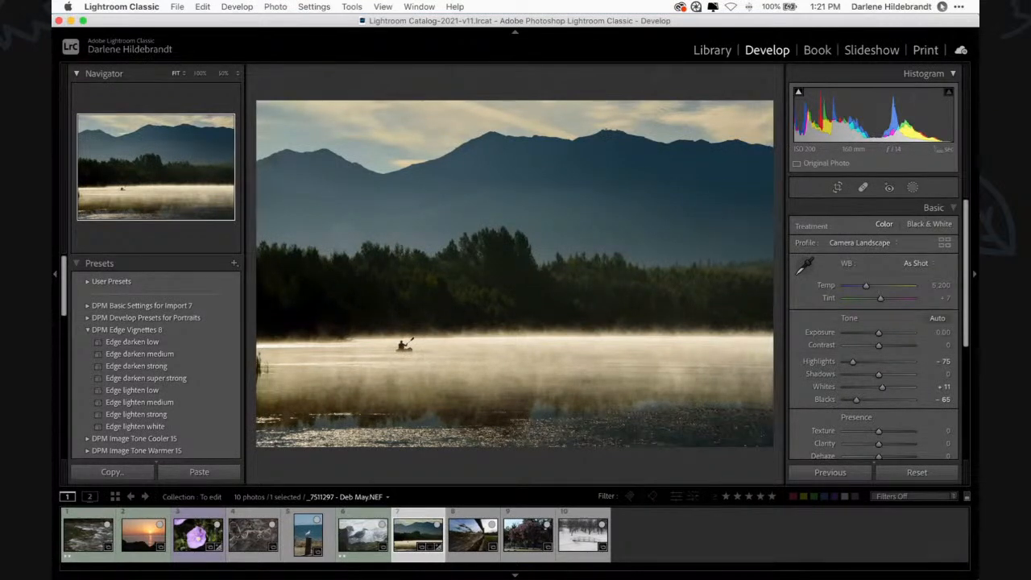
{"action": "key", "text": "super+shift+c"}
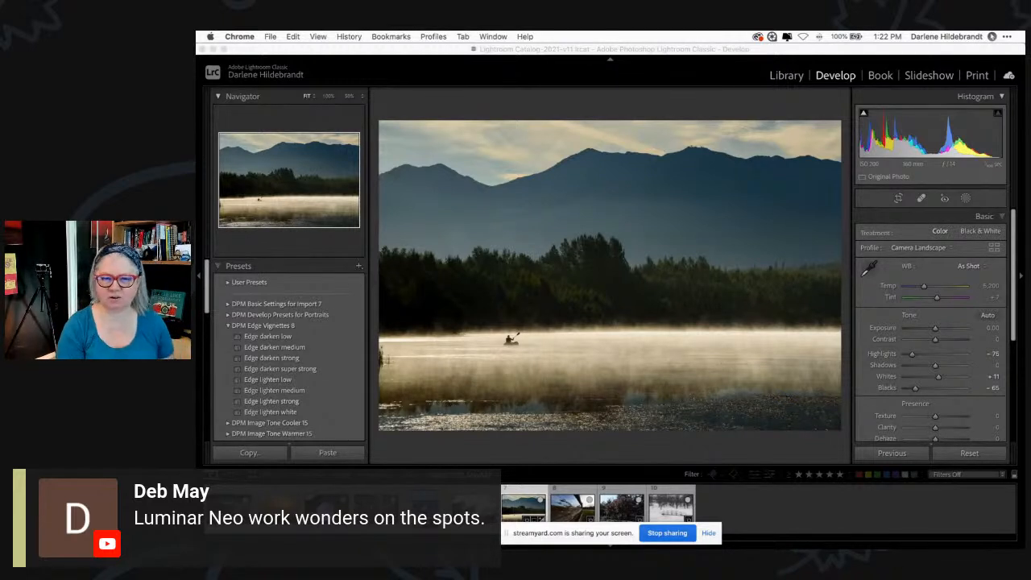
- Return to the Library grid, open the misty lake photo, and inspect it at 100% and full-frame
{"action": "left_click", "coordinate": [773, 508]}
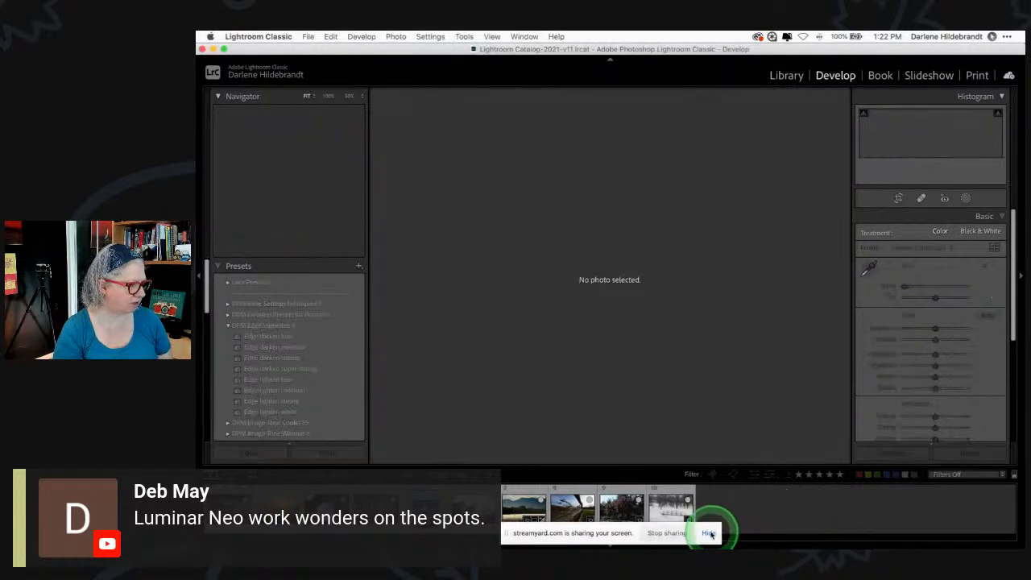
{"action": "left_click", "coordinate": [709, 533]}
{"action": "left_click", "coordinate": [690, 426]}
{"action": "key", "text": "g"}
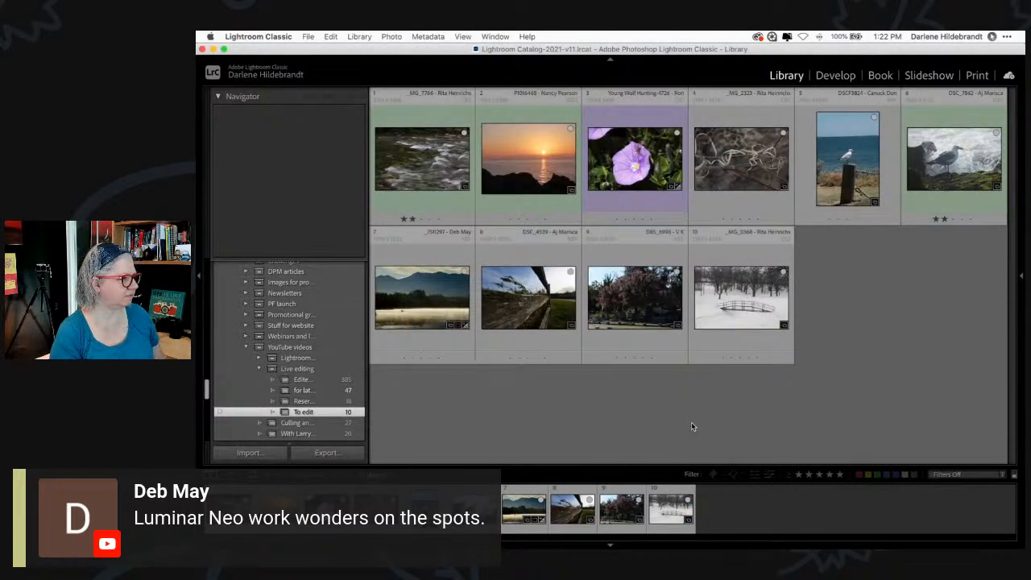
{"action": "double_click", "coordinate": [409, 293]}
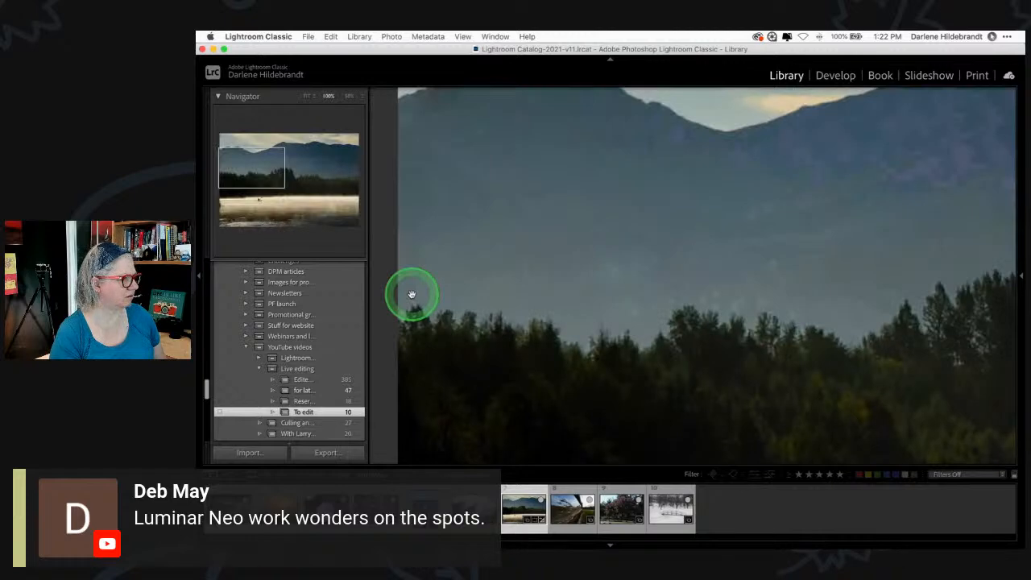
{"action": "left_click", "coordinate": [673, 325]}
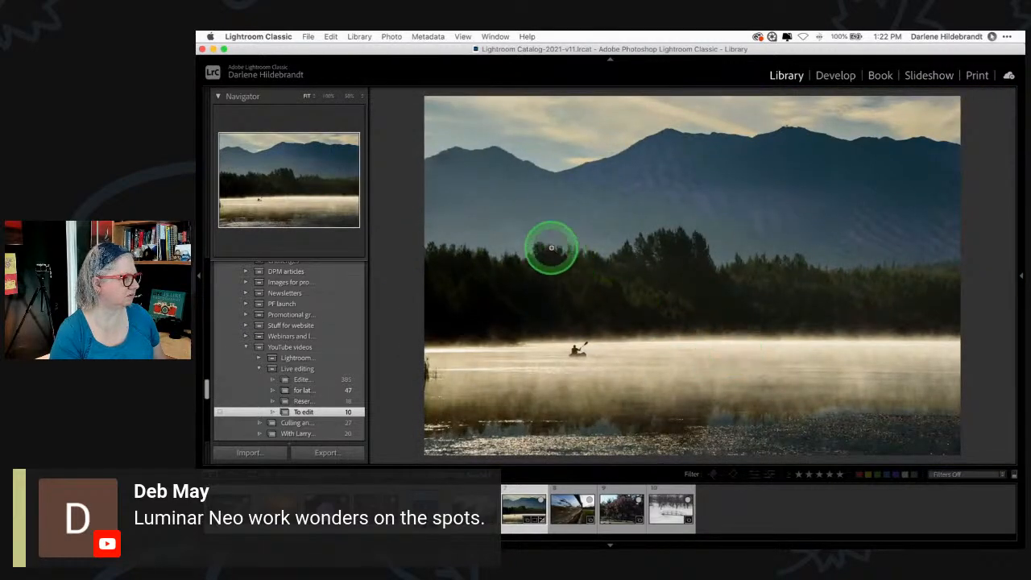
{"action": "left_click", "coordinate": [551, 248]}
{"action": "left_click", "coordinate": [619, 347]}
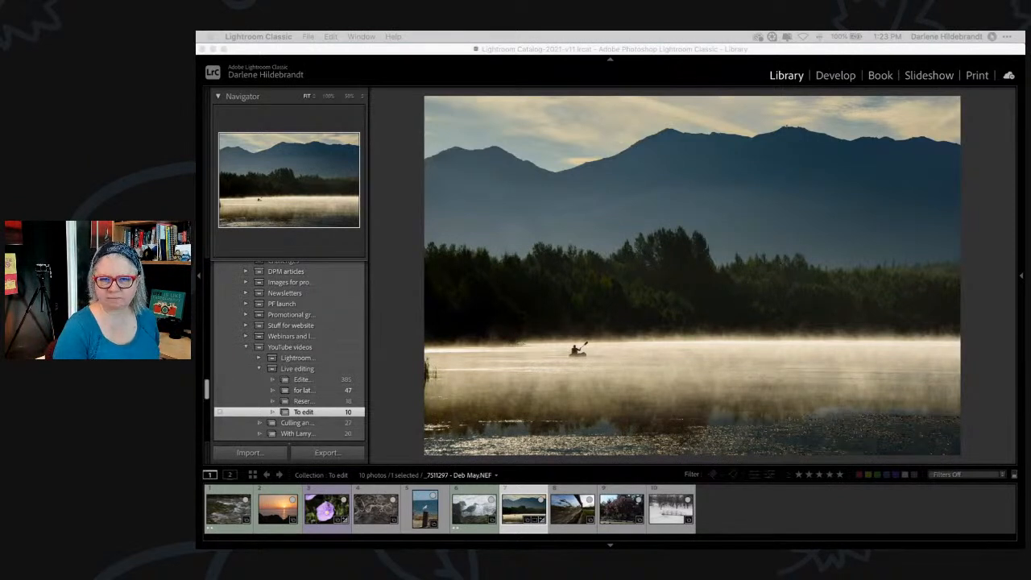
- Crop the lake photo to a wide panorama with an unlocked ratio, removing the mountain peaks, sky, and lower foreground ripples
{"action": "left_click", "coordinate": [982, 382]}
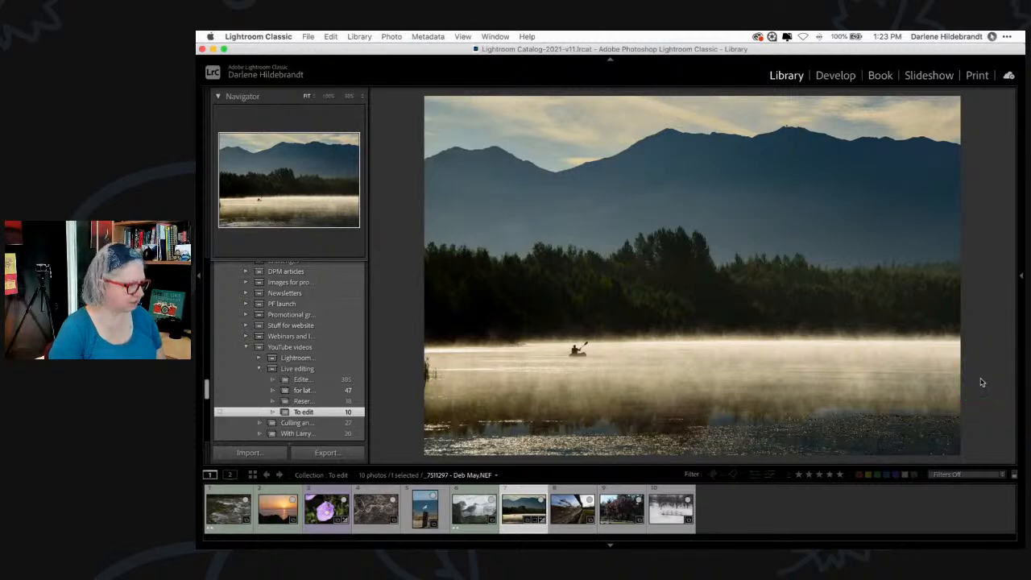
{"action": "key", "text": "g"}
{"action": "double_click", "coordinate": [444, 331]}
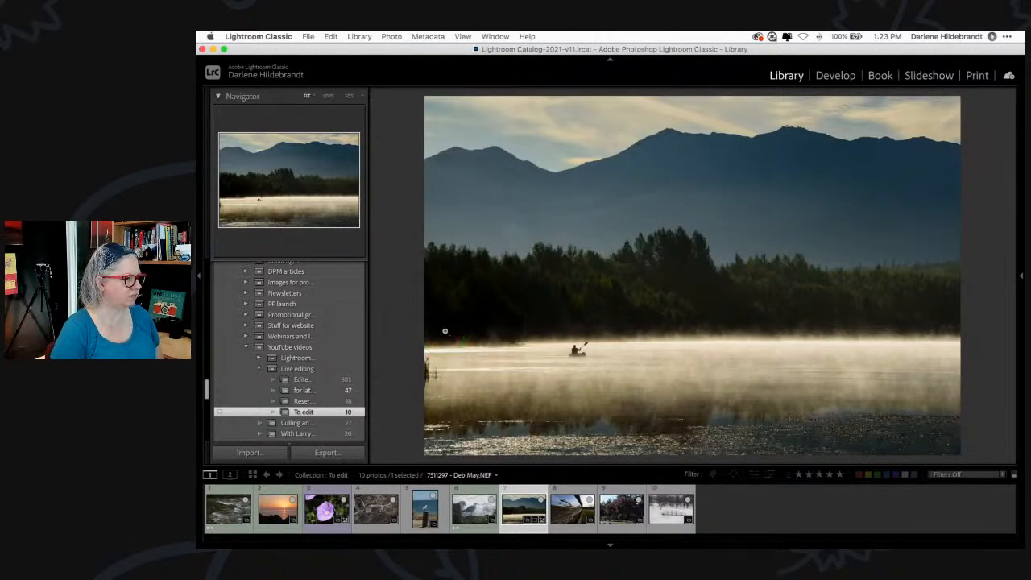
{"action": "key", "text": "r"}
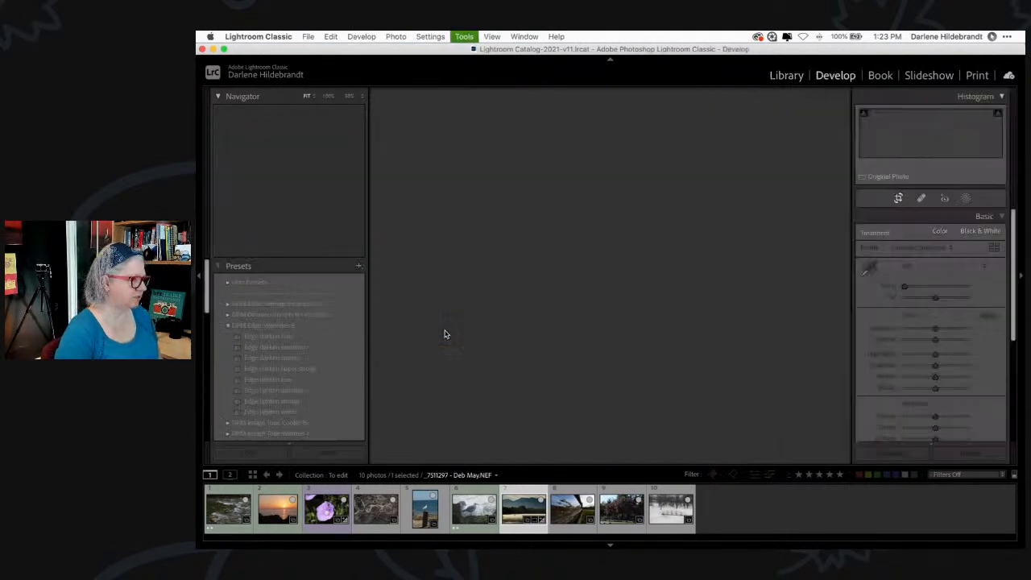
{"action": "left_click_drag", "start_coordinate": [525, 293], "coordinate": [611, 180]}
{"action": "left_click_drag", "start_coordinate": [727, 340], "coordinate": [826, 279]}
{"action": "left_click_drag", "start_coordinate": [625, 368], "coordinate": [626, 362]}
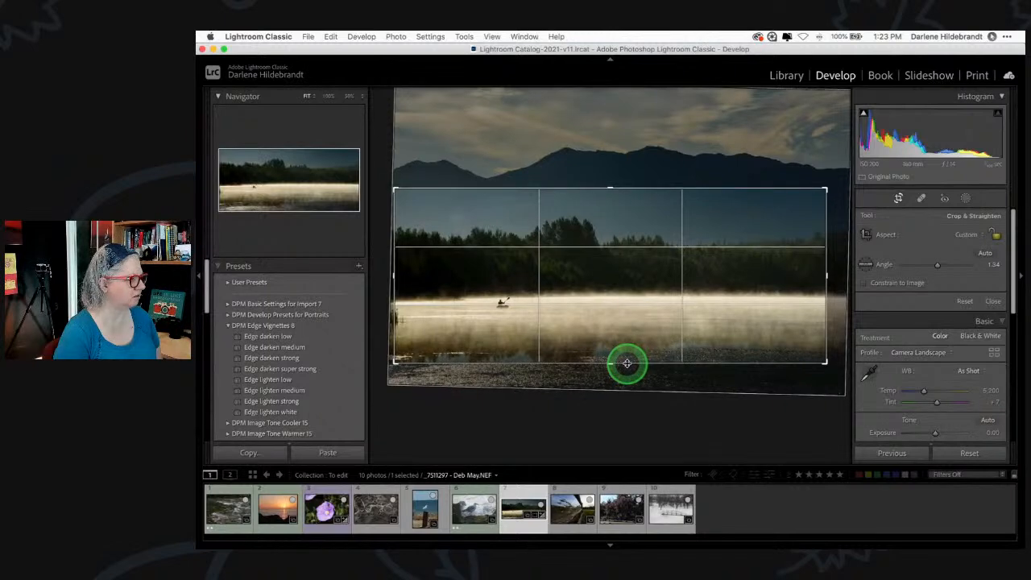
{"action": "key", "text": "Return"}
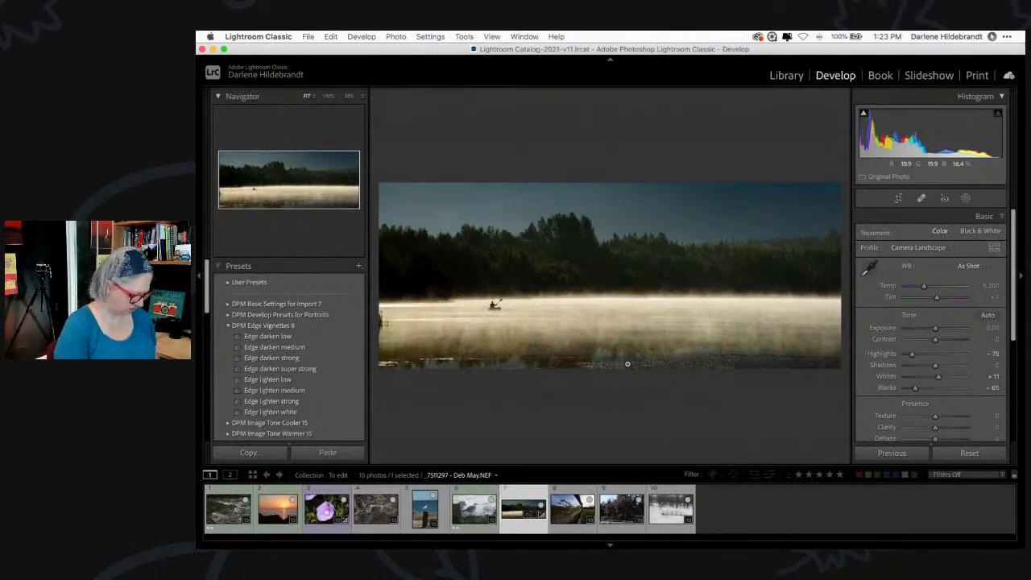
- Examine the panoramic crop with the lights dimmed and the photo enlarged beyond the side panels
{"action": "key", "text": "l"}
{"action": "key", "text": "Right"}
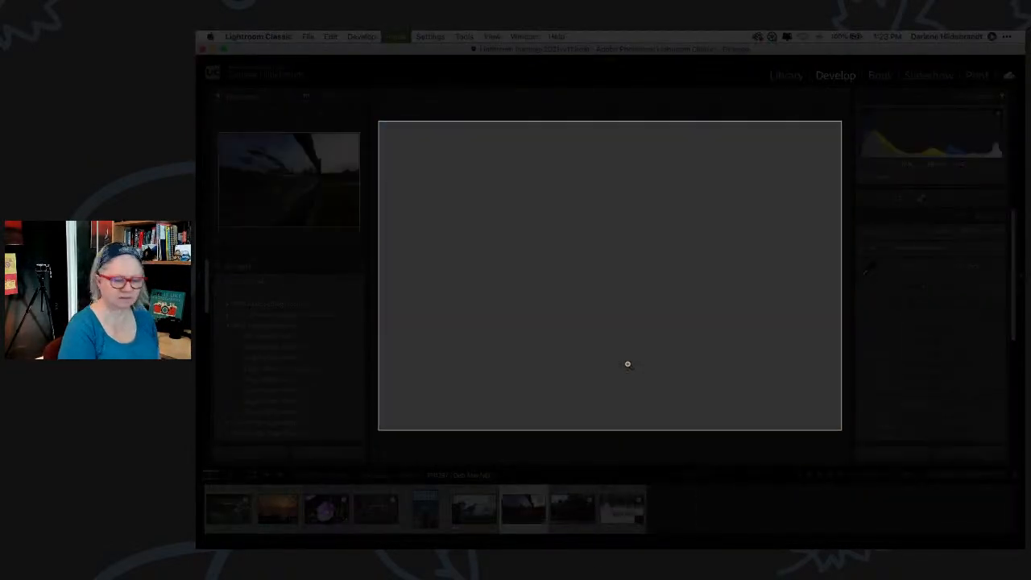
{"action": "left_click", "coordinate": [627, 364]}
{"action": "key", "text": "super+z"}
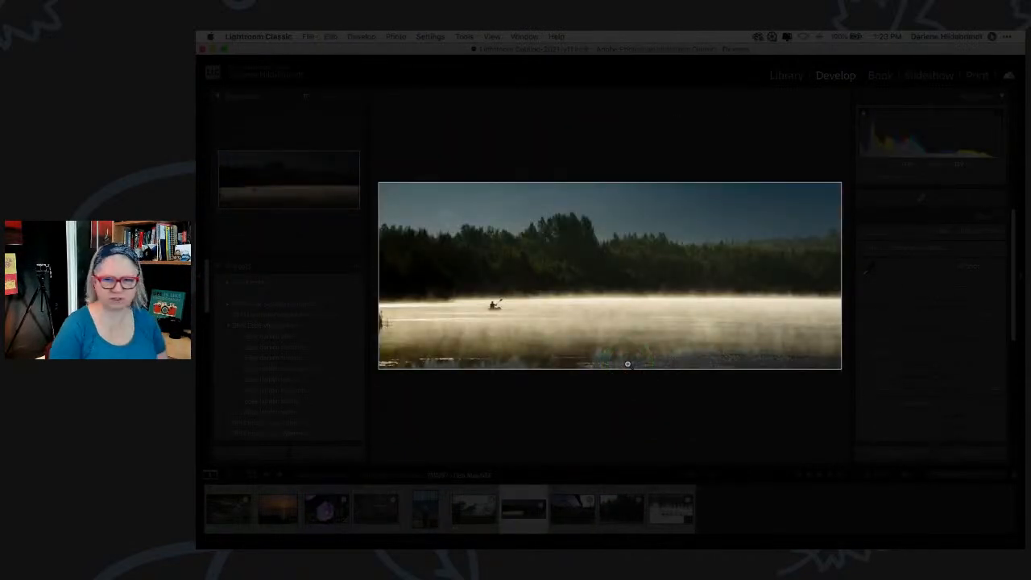
{"action": "left_click", "coordinate": [627, 364]}
{"action": "key", "text": "l"}
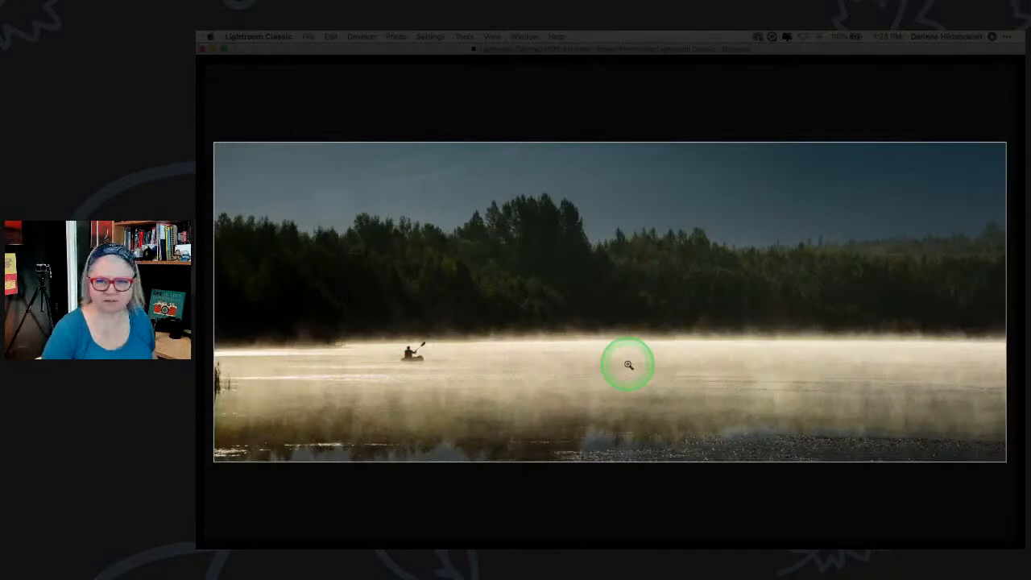
- Judge the panoramic crop against a fully black surround, then restore the normal Develop workspace
{"action": "left_click", "coordinate": [653, 530]}
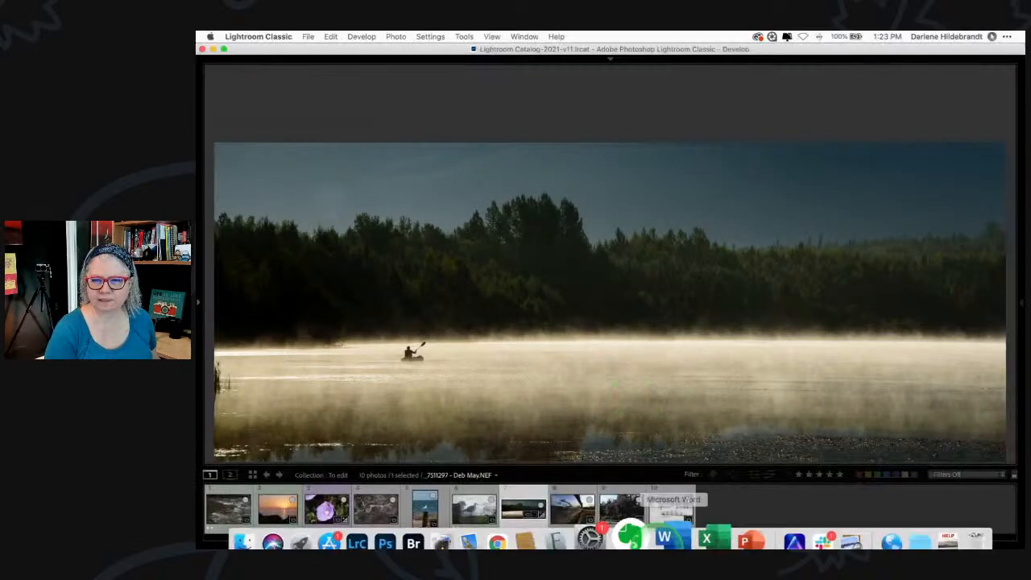
{"action": "left_click", "coordinate": [629, 357]}
{"action": "key", "text": "l"}
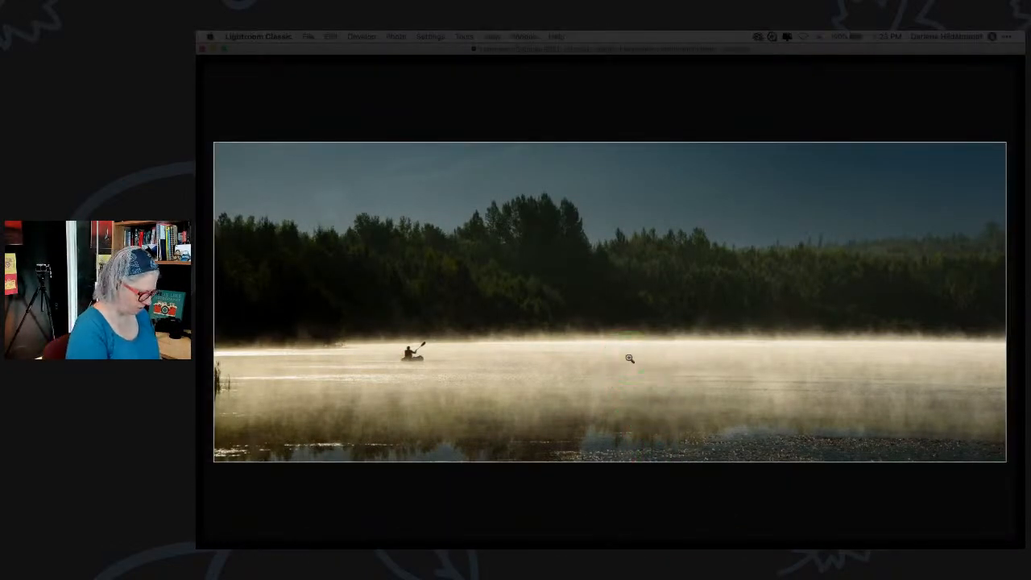
{"action": "key", "text": "l"}
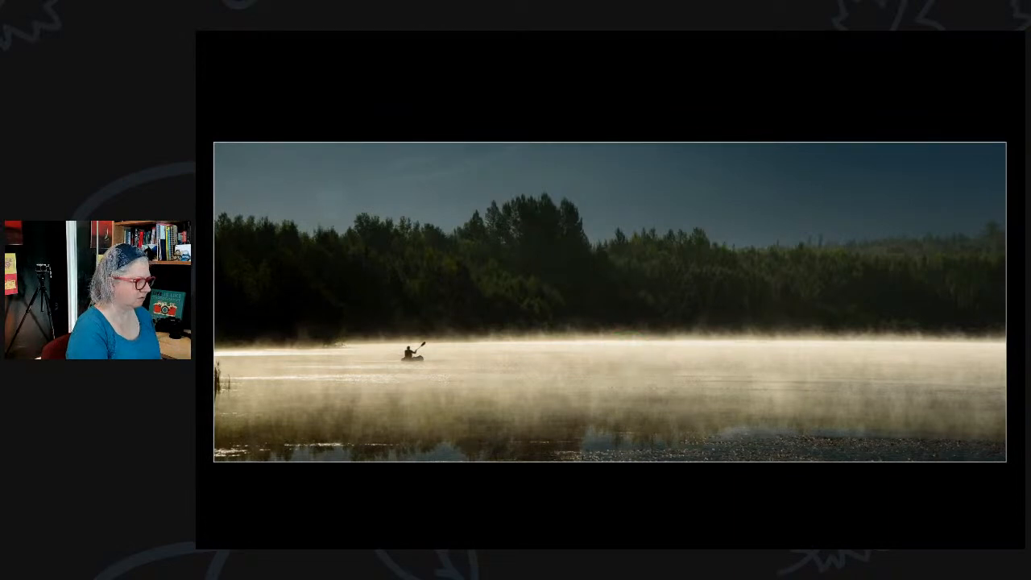
{"action": "key", "text": "Right"}
{"action": "left_click", "coordinate": [246, 204]}
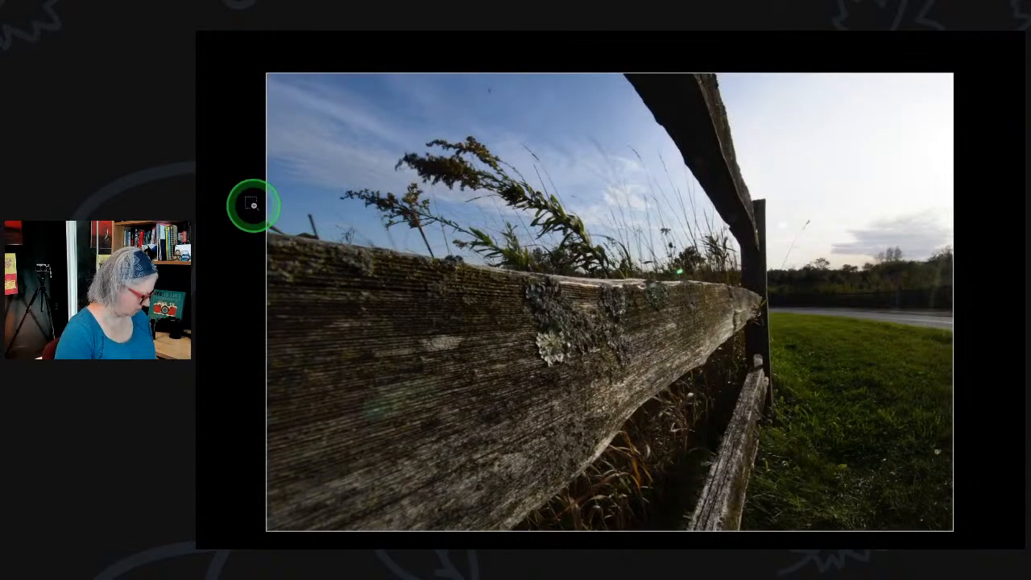
{"action": "key", "text": "super+z"}
{"action": "key", "text": "l"}
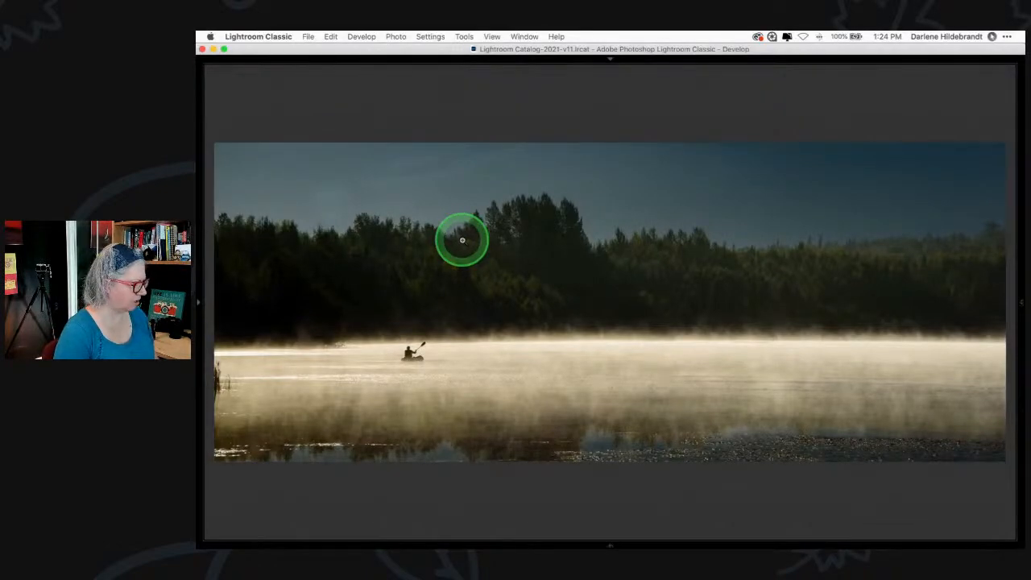
{"action": "key", "text": "shift+Tab"}
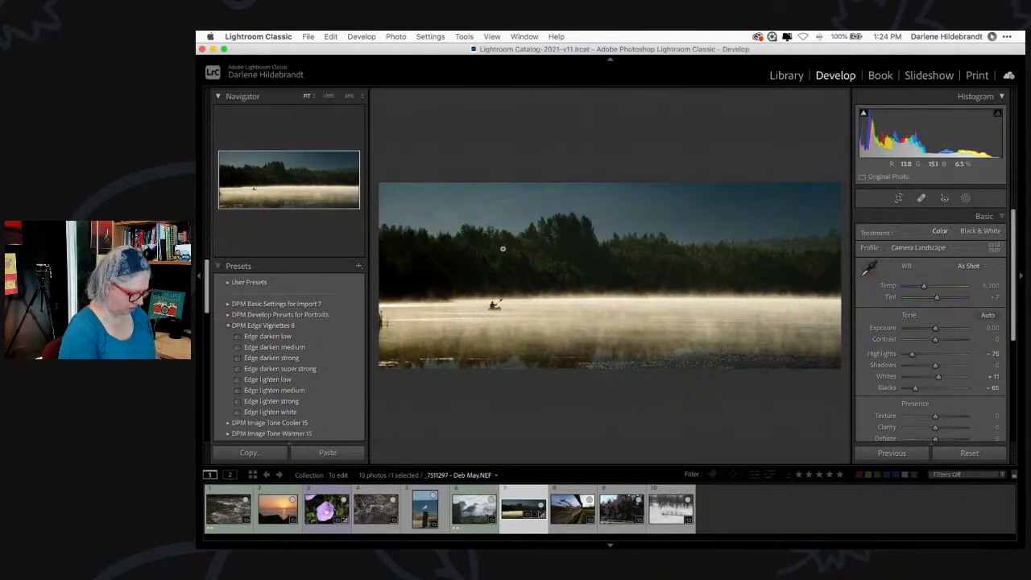
- Create a virtual copy of the panoramic lake photo and bring its edit history into view
{"action": "key", "text": "super+apostrophe"}
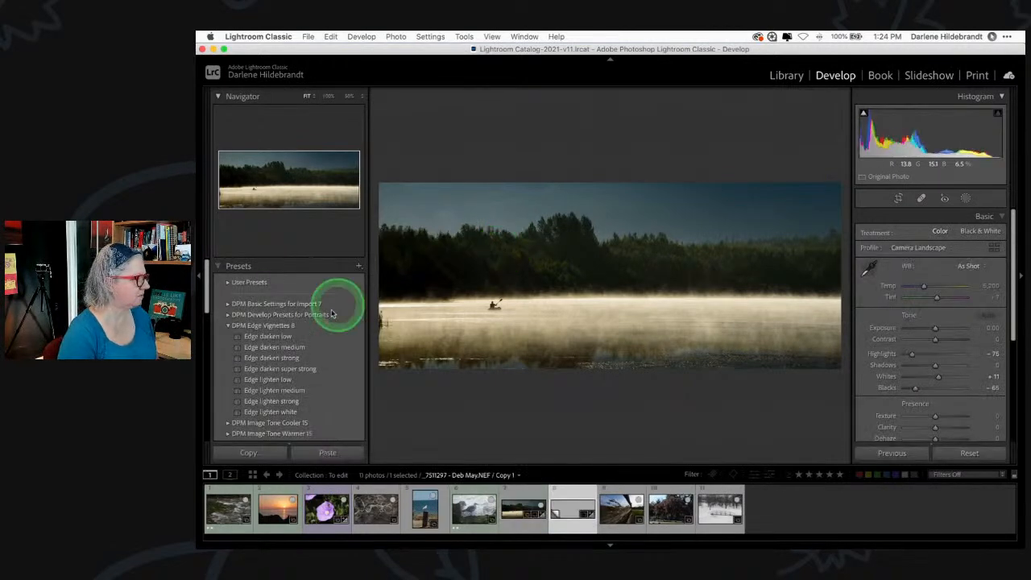
{"action": "scroll", "coordinate": [290, 322], "scroll_direction": "down", "scroll_amount": 6}
{"action": "scroll", "coordinate": [294, 320], "scroll_direction": "down", "scroll_amount": 6}
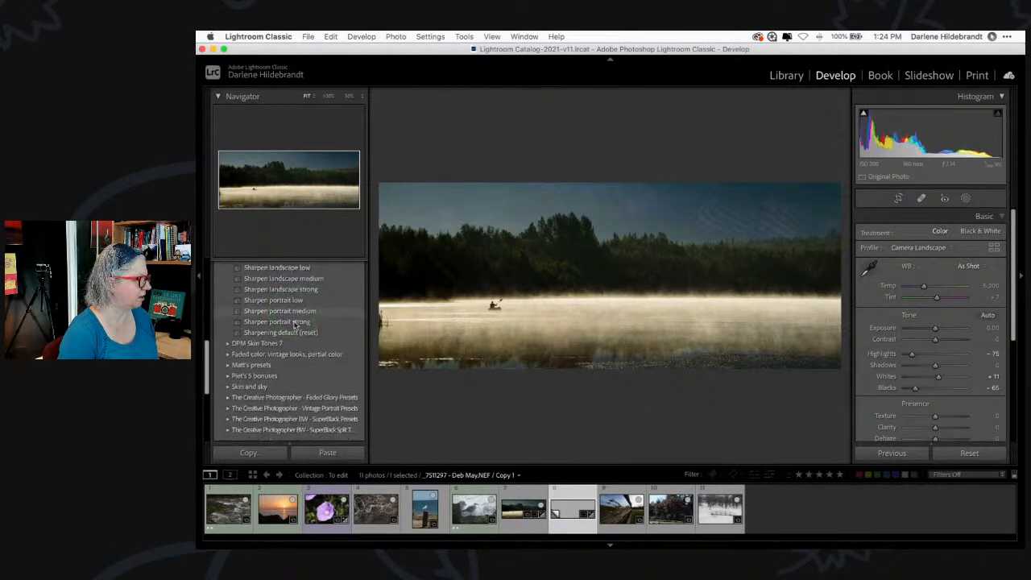
{"action": "left_click", "coordinate": [230, 384]}
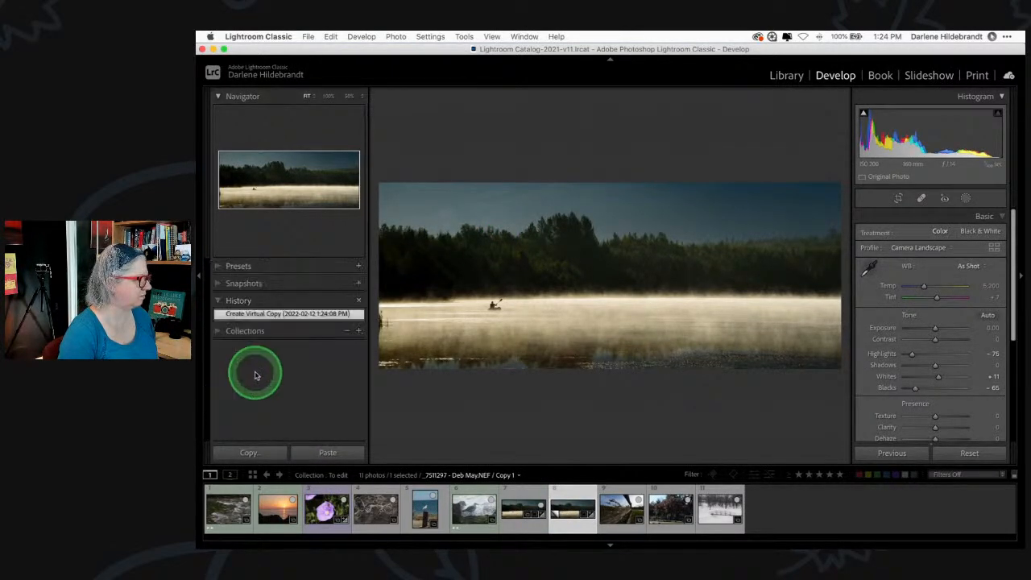
- Revert the original lake photo to the "Update Exposure Adjustment" history state preceding the crop
{"action": "left_click", "coordinate": [517, 509]}
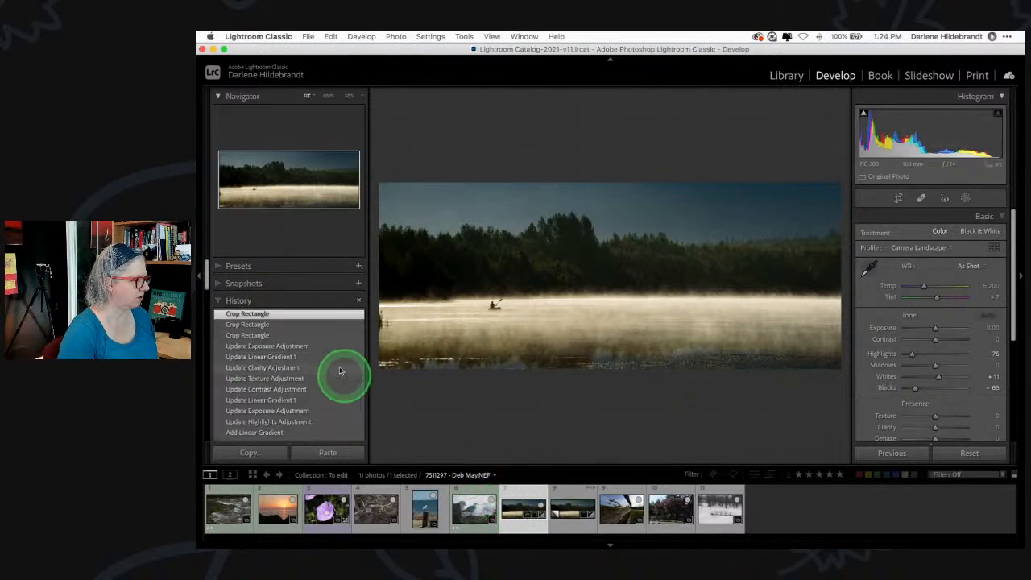
{"action": "left_click", "coordinate": [248, 335]}
{"action": "left_click", "coordinate": [255, 346]}
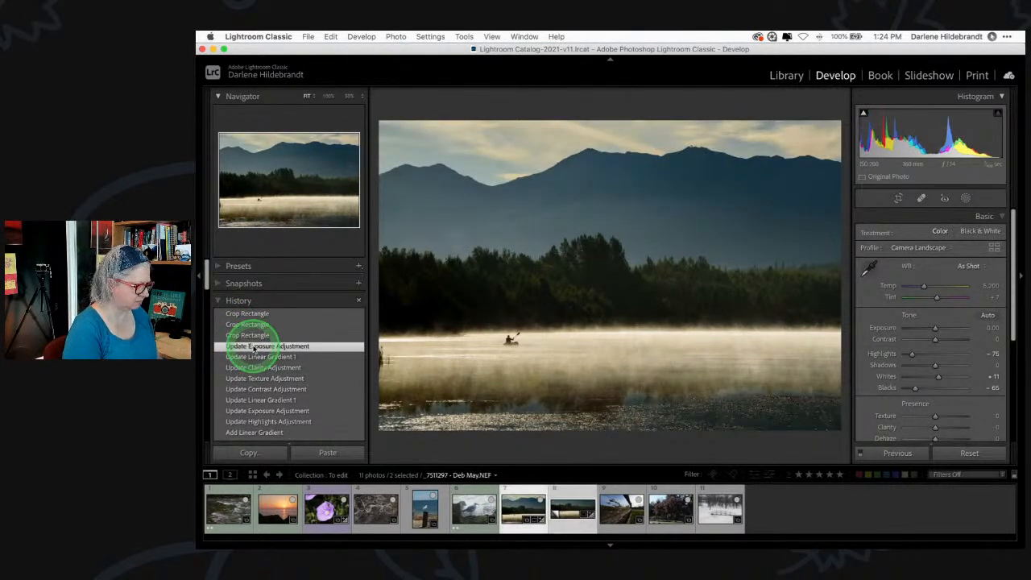
- Compare the uncropped lake photo and its panoramic virtual copy side by side with the surrounding panels hidden
{"action": "key", "text": "c"}
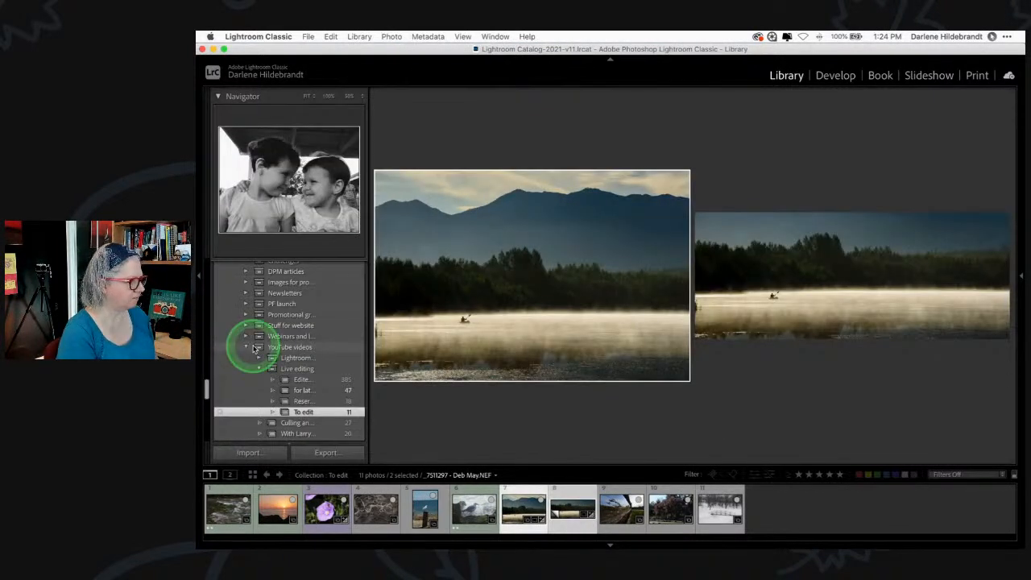
{"action": "key", "text": "shift+Tab"}
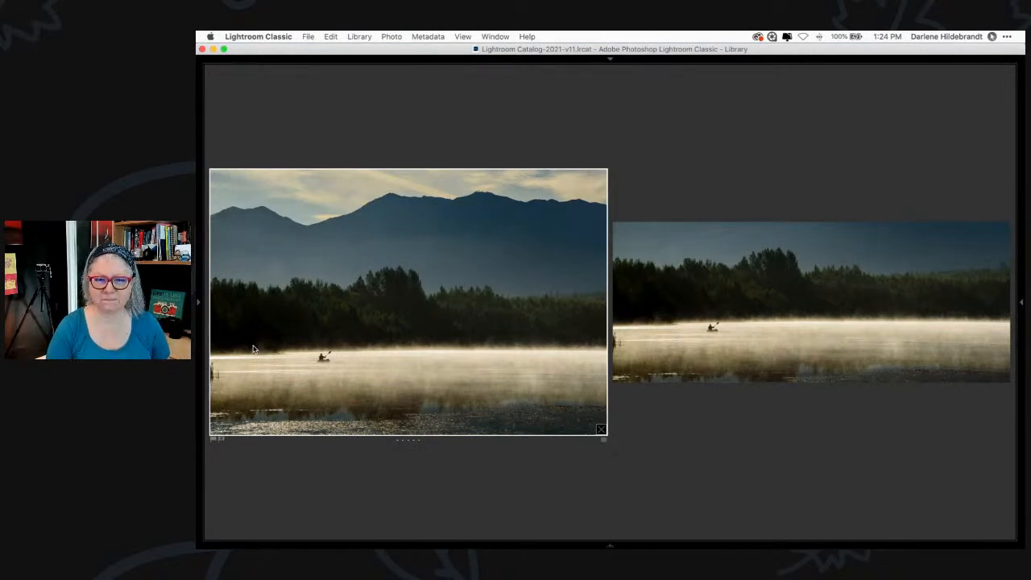
- Leave the side-by-side comparison, bring back the side panels, and open the panoramic virtual copy of the lake photo in Develop
{"action": "left_click", "coordinate": [706, 387]}
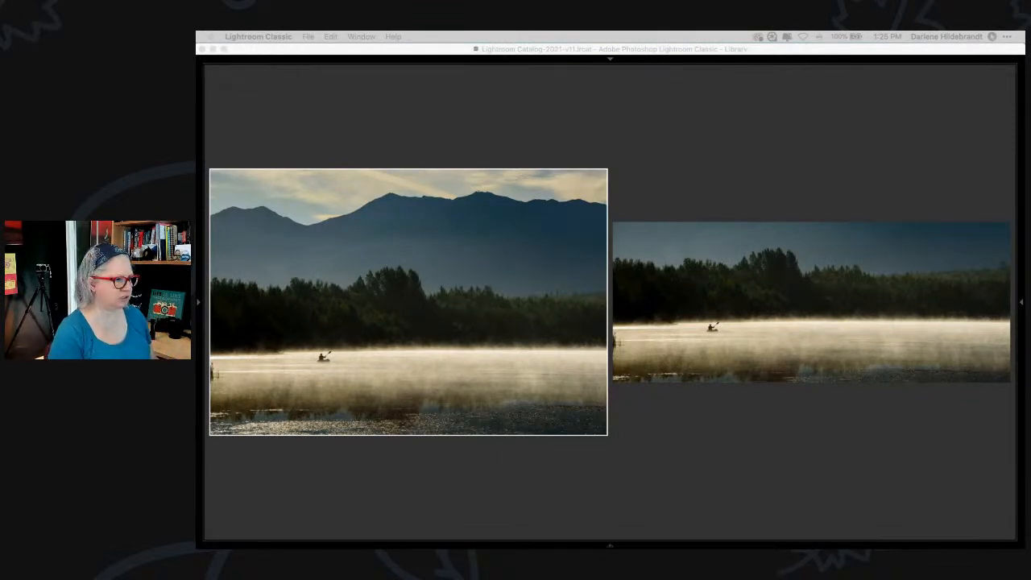
{"action": "left_click", "coordinate": [712, 428]}
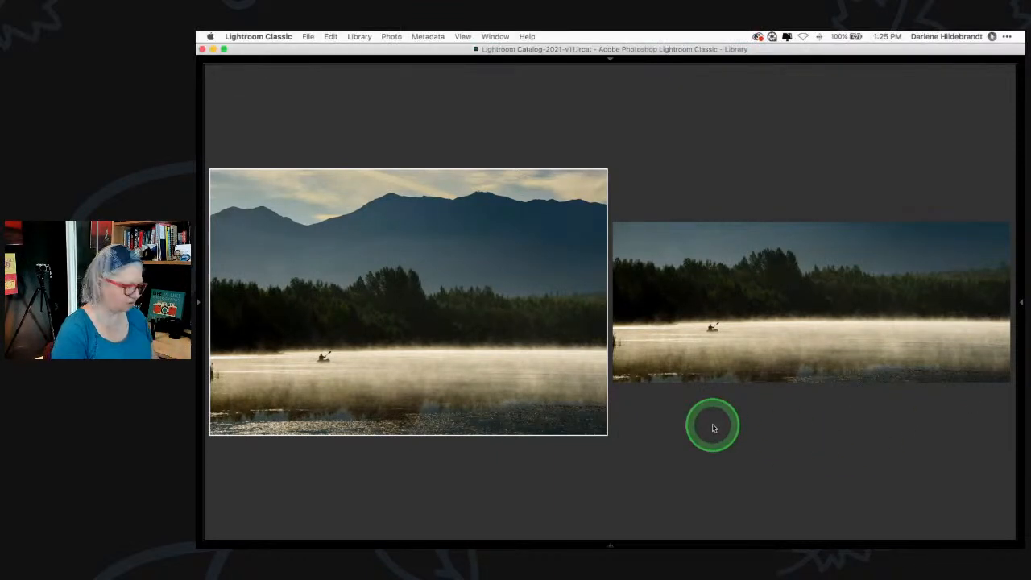
{"action": "key", "text": "g"}
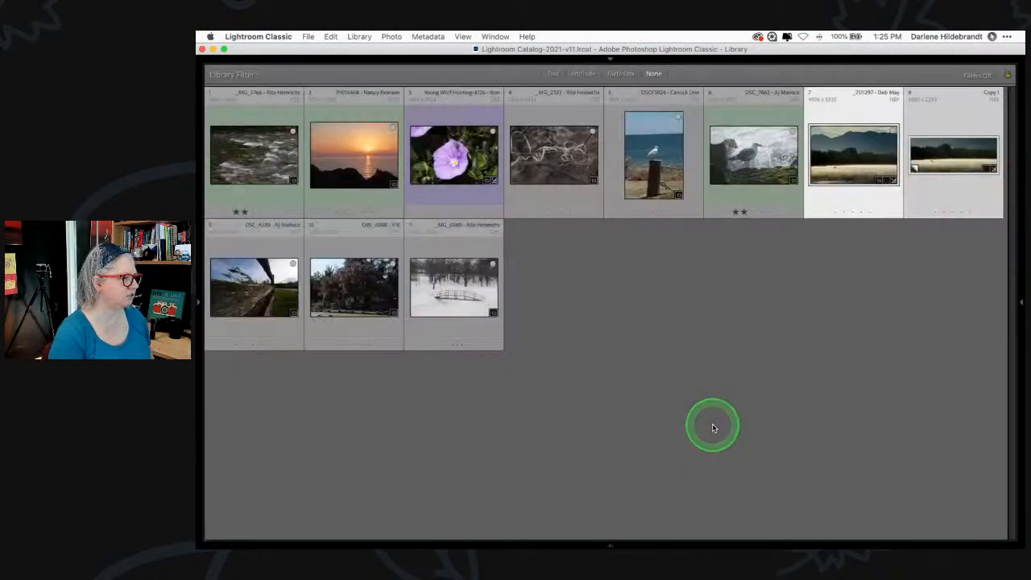
{"action": "key", "text": "Tab"}
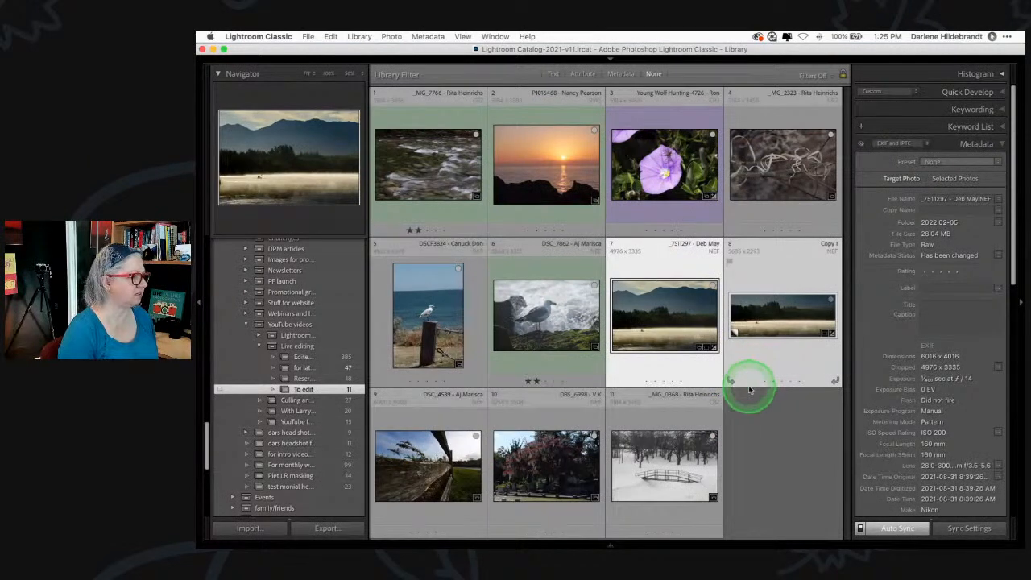
{"action": "double_click", "coordinate": [760, 320]}
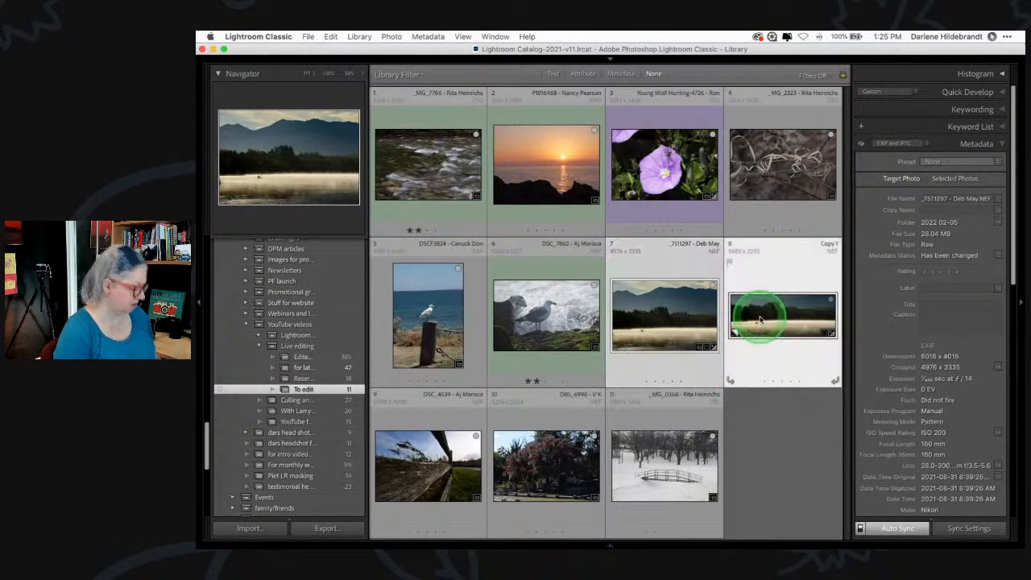
{"action": "key", "text": "d"}
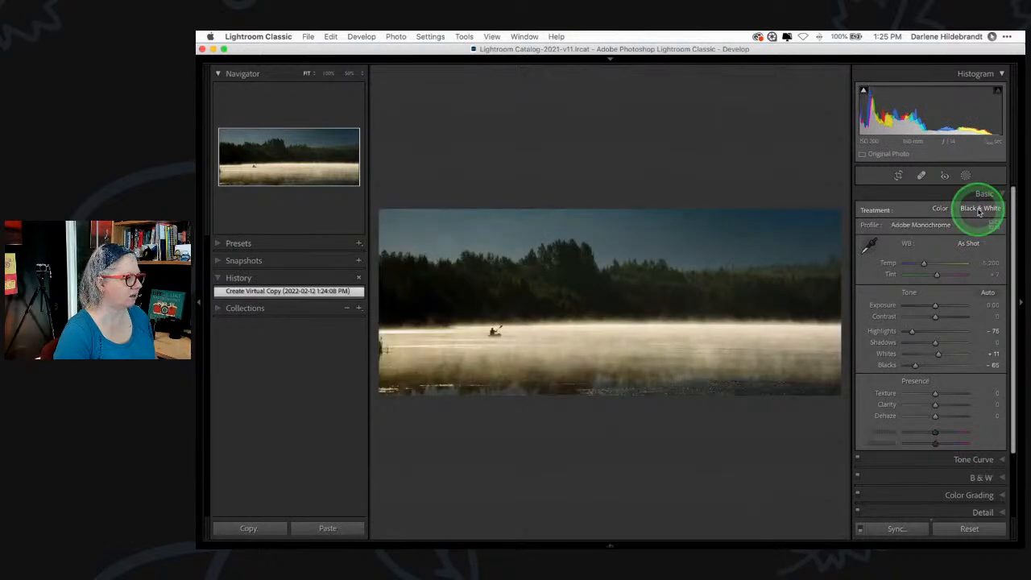
- Try the Black & White treatment on the panoramic lake copy and restore its Color treatment
{"action": "left_click", "coordinate": [979, 209]}
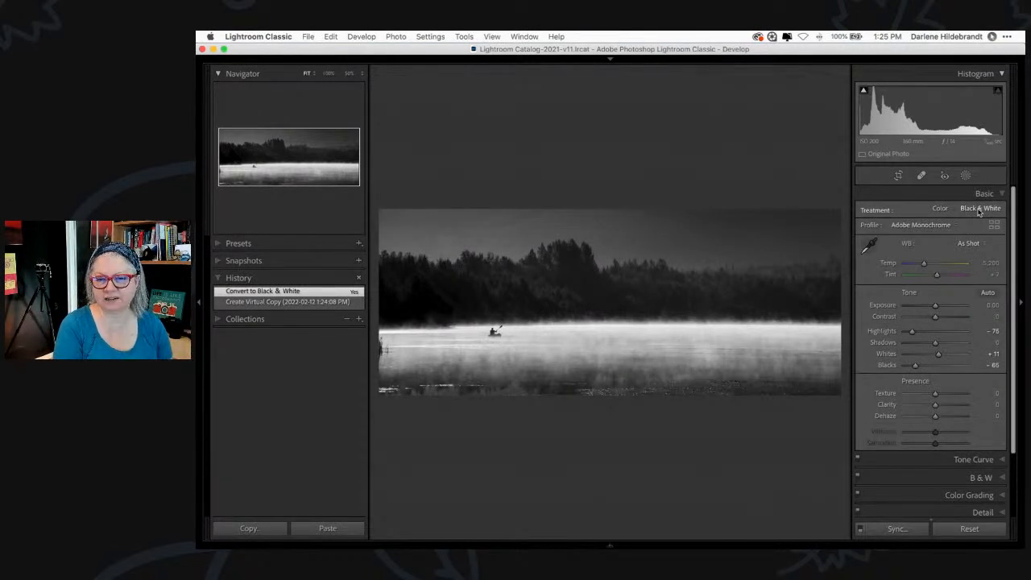
{"action": "left_click", "coordinate": [980, 211]}
{"action": "key", "text": "super+z"}
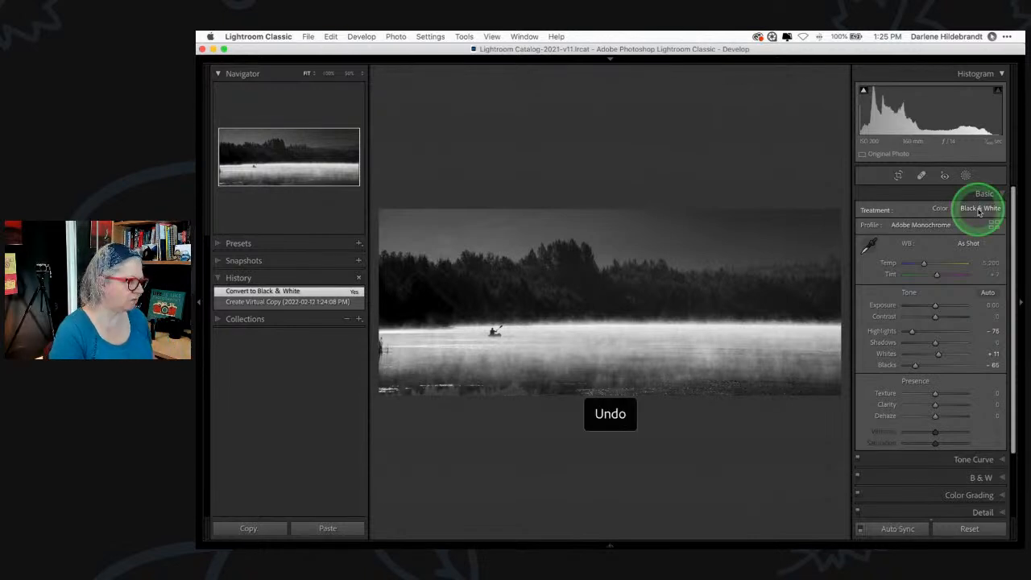
{"action": "left_click", "coordinate": [936, 208]}
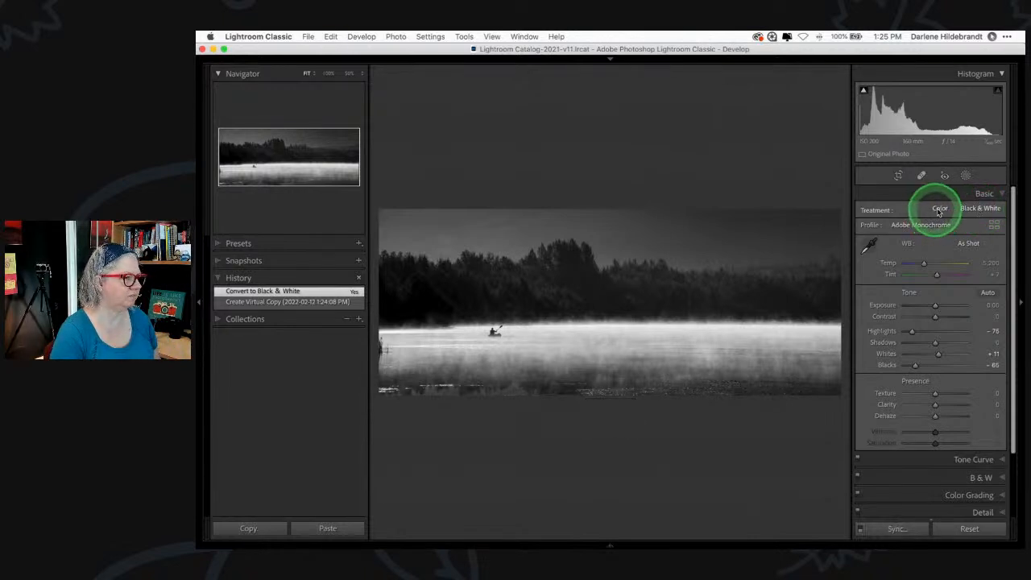
- Show both lake photo versions in the Library grid with the module bar and filmstrip visible and the metadata panels hidden
{"action": "left_click", "coordinate": [681, 155]}
{"action": "key", "text": "g"}
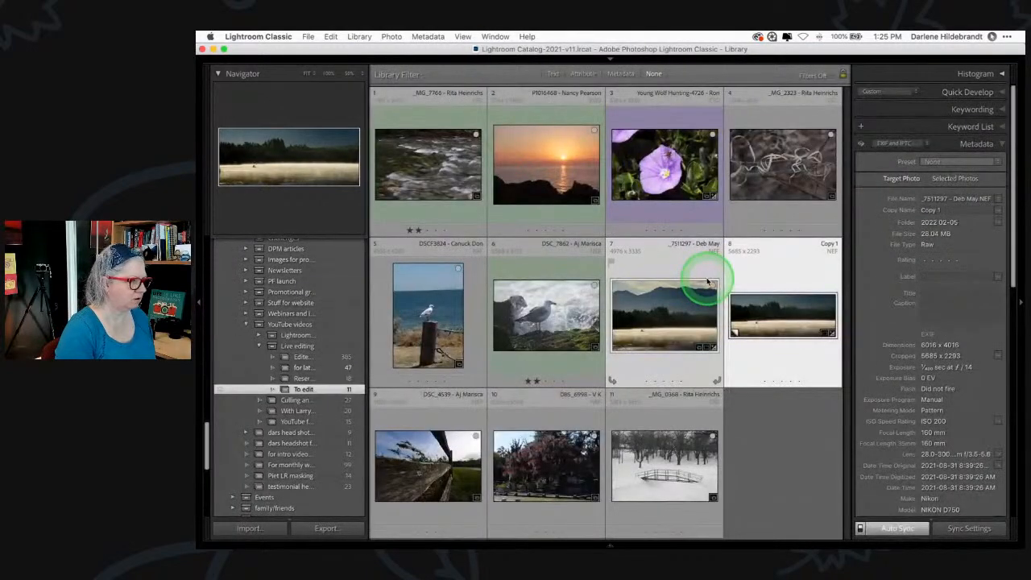
{"action": "left_click", "coordinate": [707, 281], "text": "super"}
{"action": "key", "text": "shift+Tab"}
{"action": "key", "text": "shift+Tab"}
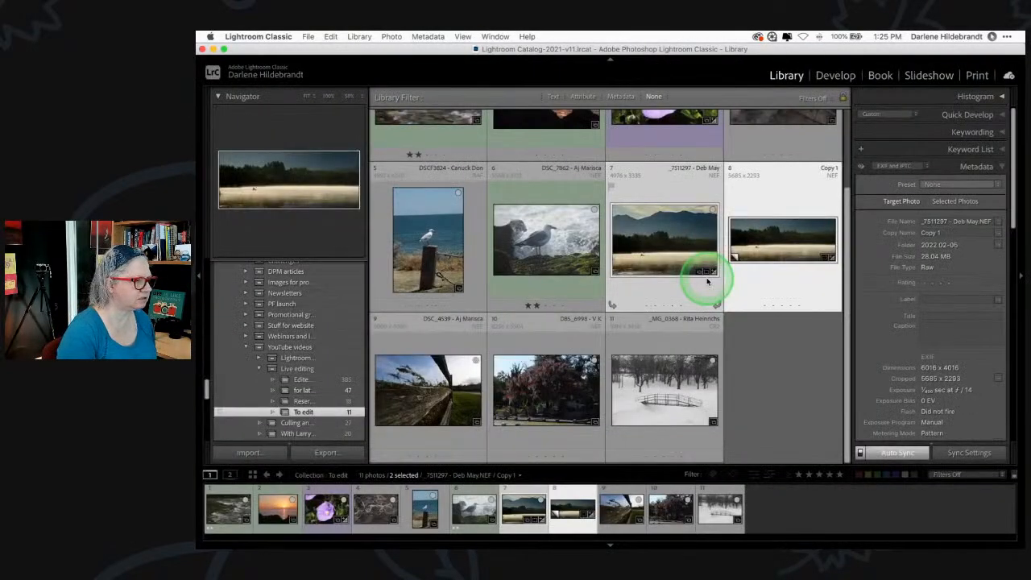
{"action": "left_click", "coordinate": [1019, 273]}
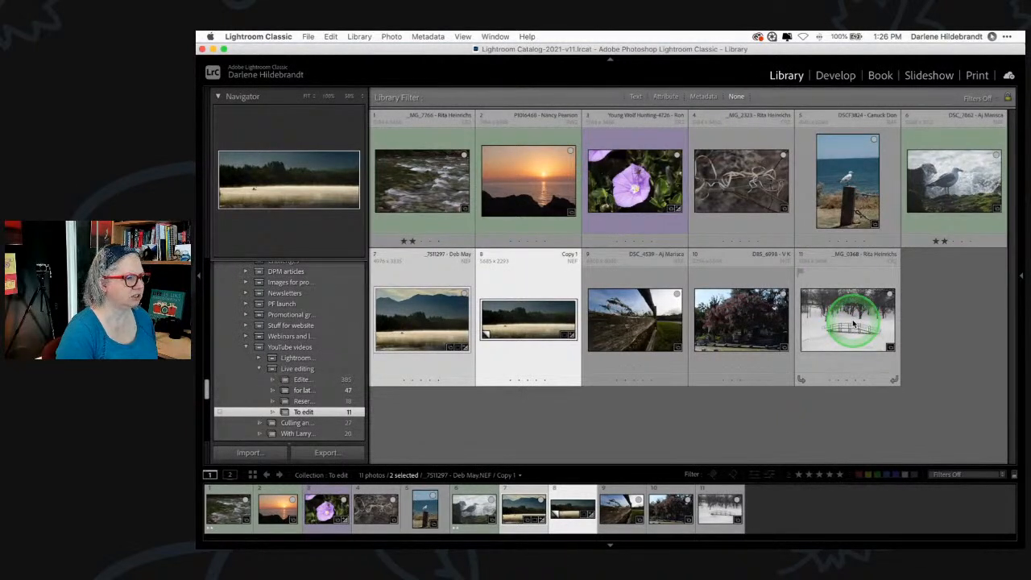
- Open the wooden fence photo in Develop and check it against the panoramic lake copy
{"action": "double_click", "coordinate": [638, 318]}
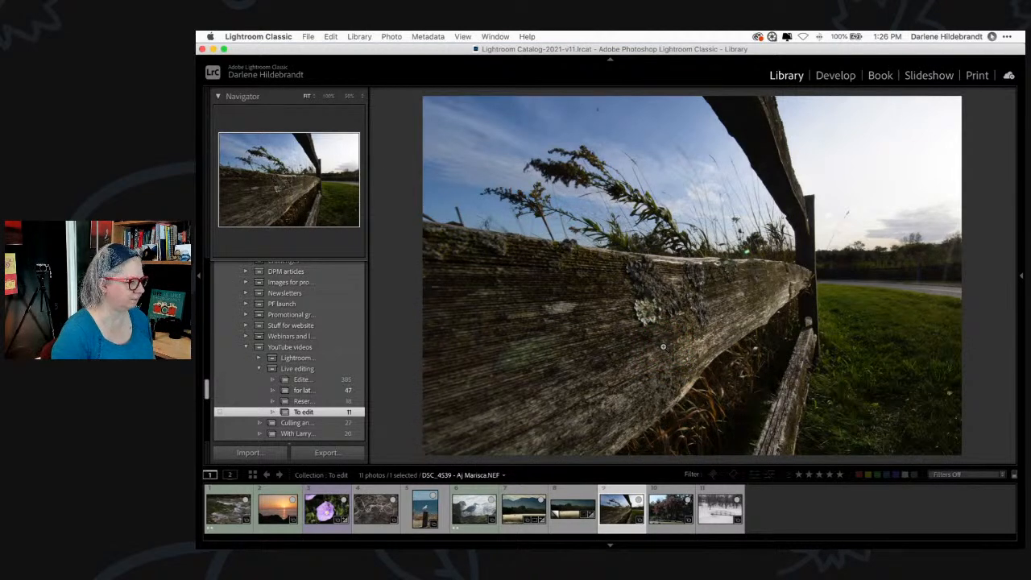
{"action": "key", "text": "d"}
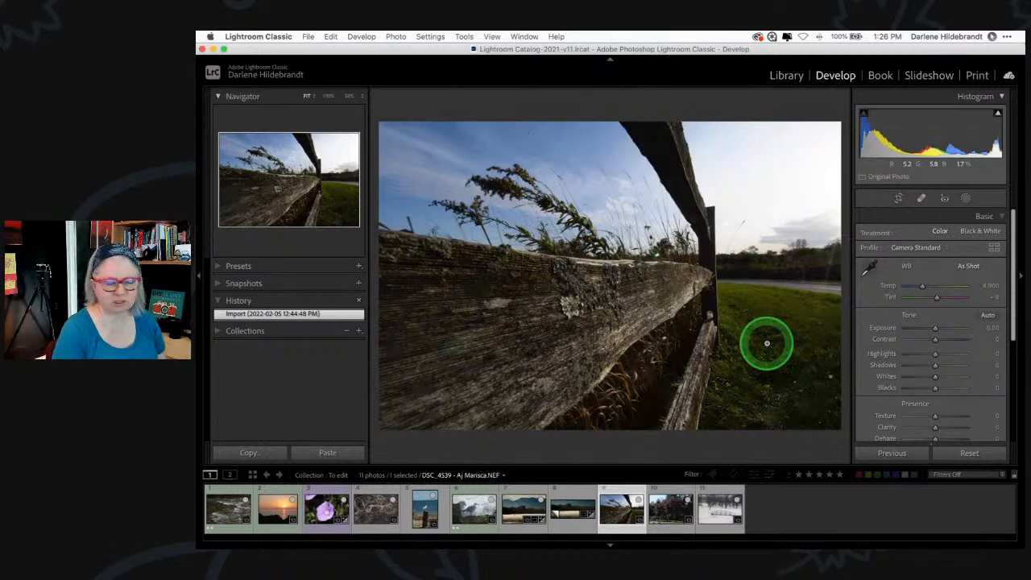
{"action": "left_click", "coordinate": [572, 507]}
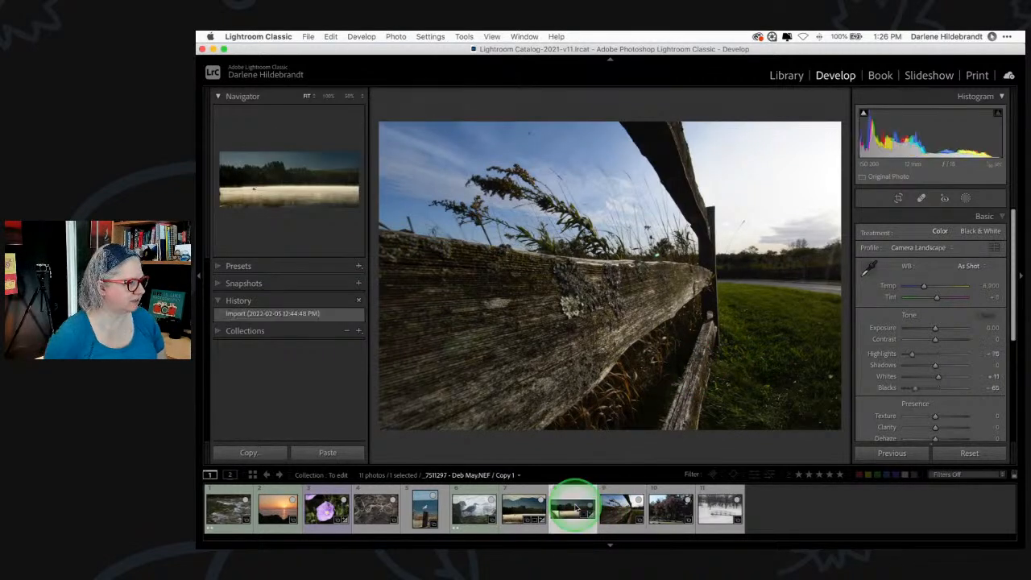
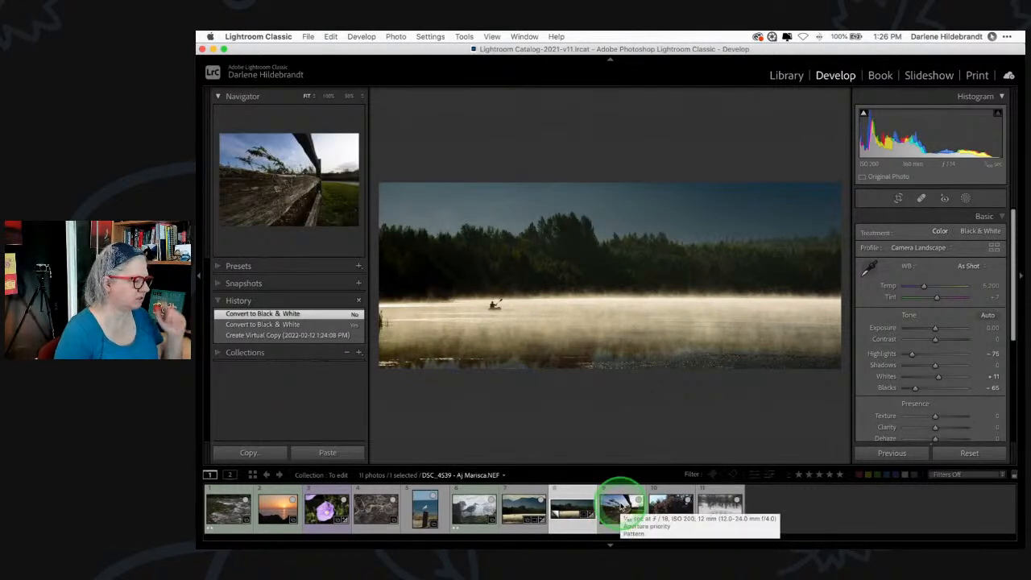
{"action": "left_click", "coordinate": [621, 507]}
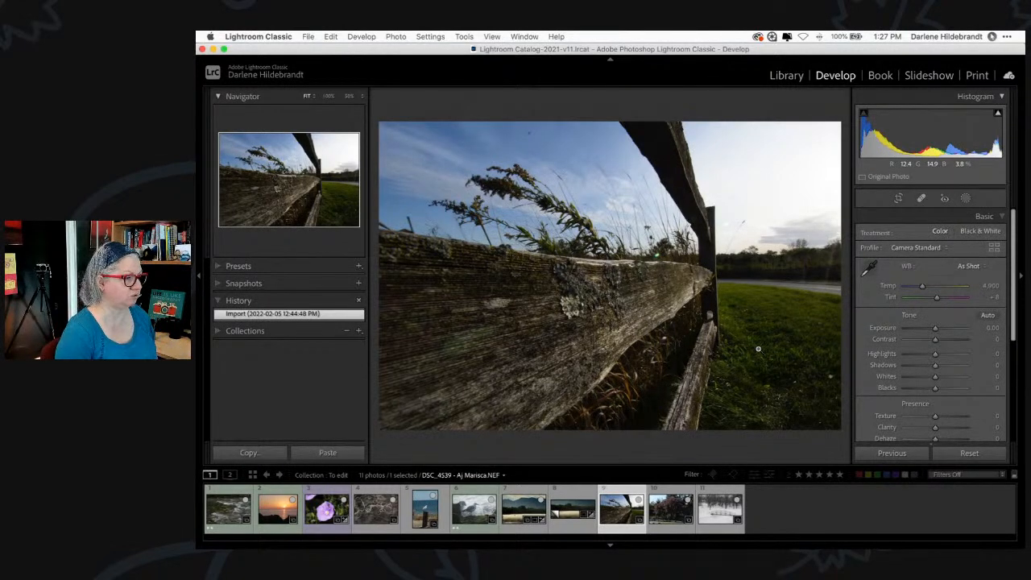
- Apply the Camera Landscape profile to the wooden fence photo
{"action": "left_click", "coordinate": [994, 247]}
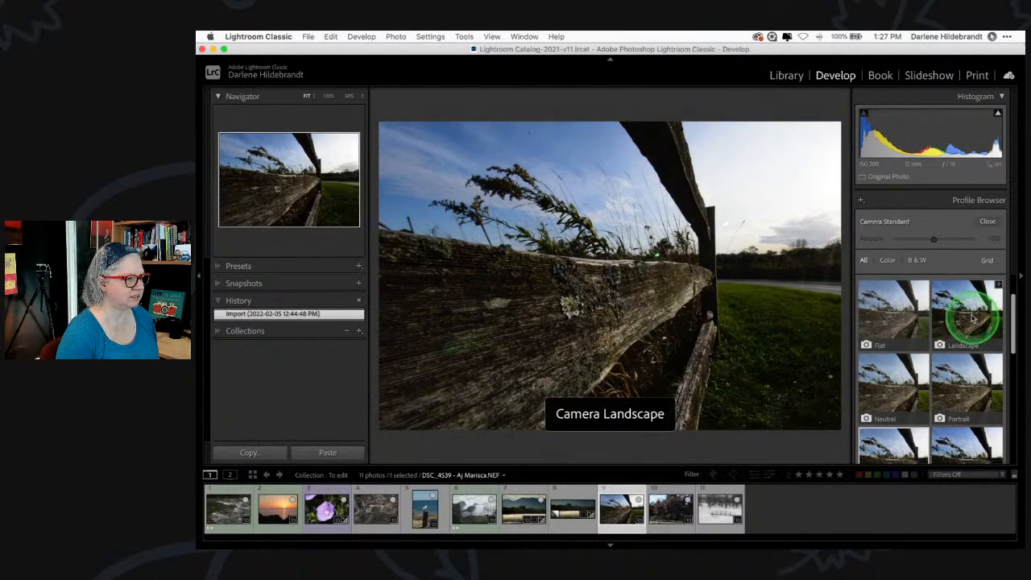
{"action": "left_click", "coordinate": [973, 320]}
{"action": "left_click", "coordinate": [986, 221]}
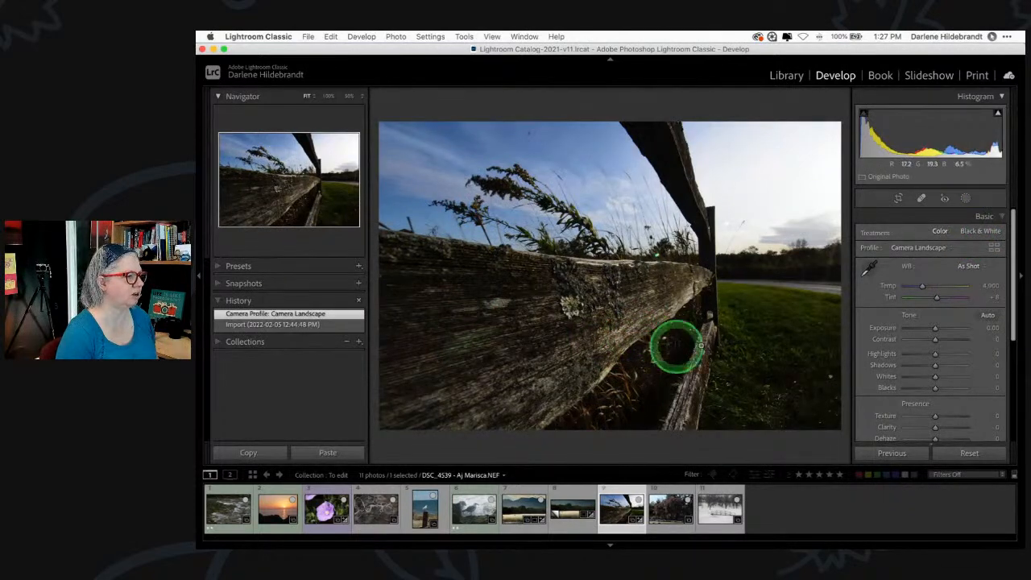
- Set the fence photo's Exposure to +0.70, Shadows to +15 and Highlights to -60, using the clipping preview for the highlights
{"action": "left_click_drag", "start_coordinate": [935, 331], "coordinate": [938, 328]}
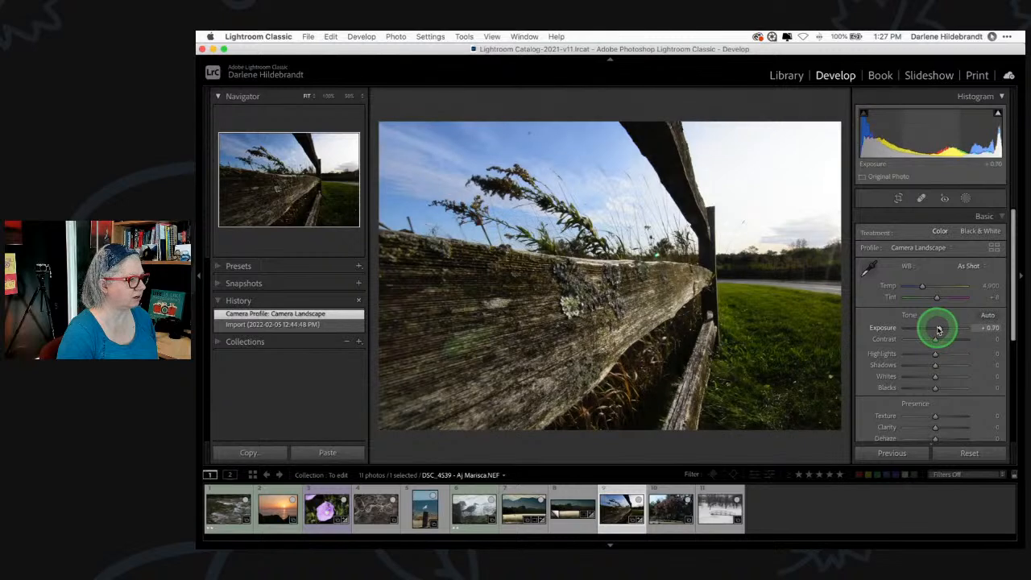
{"action": "left_click_drag", "start_coordinate": [935, 364], "coordinate": [939, 366]}
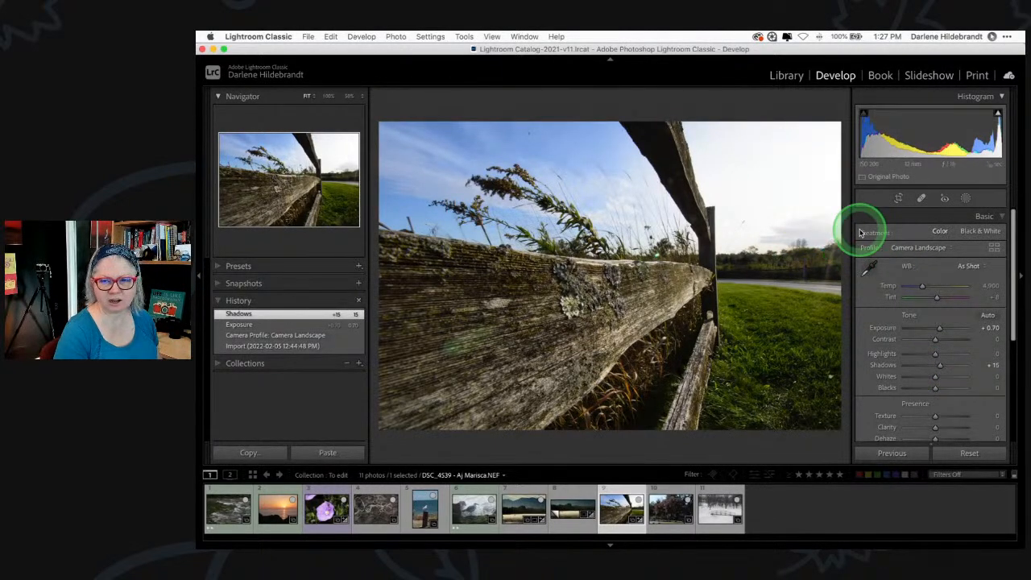
{"action": "left_click", "coordinate": [936, 356], "text": "alt"}
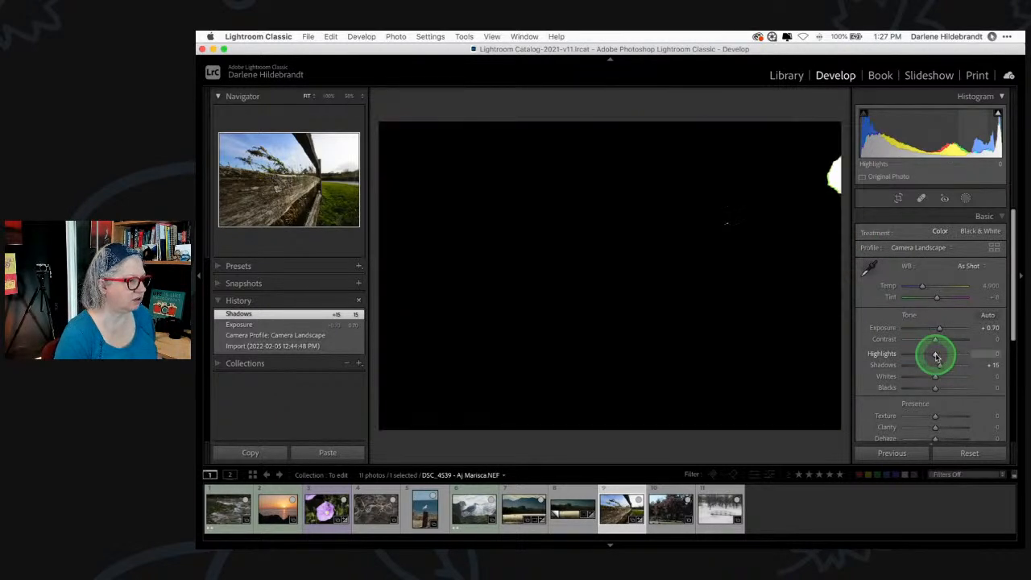
{"action": "left_click_drag", "start_coordinate": [936, 355], "coordinate": [917, 356]}
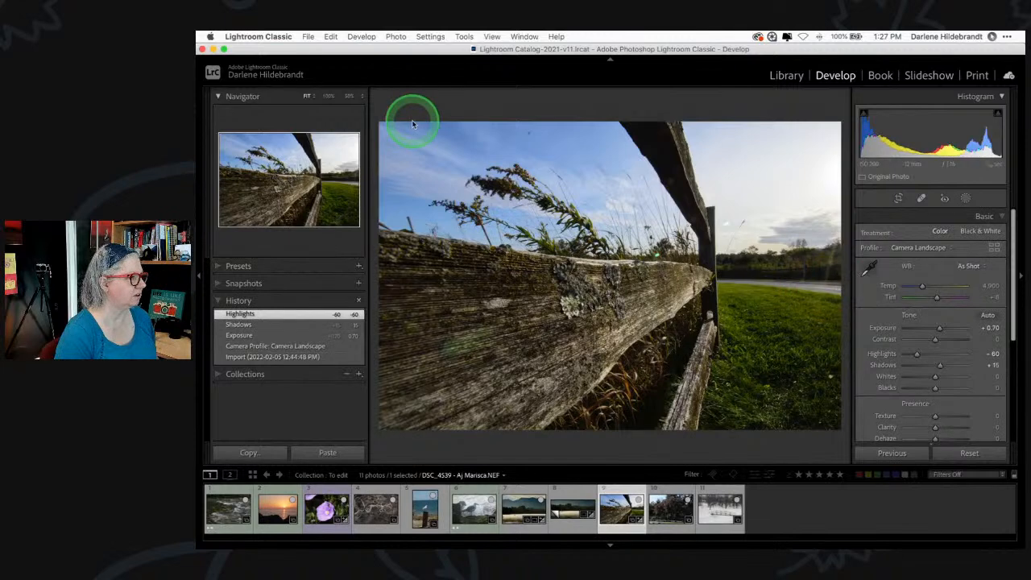
- Heal three dust spots in the blue sky above the weeds with Spot Removal at 100% zoom
{"action": "left_click", "coordinate": [536, 165]}
{"action": "key", "text": "q"}
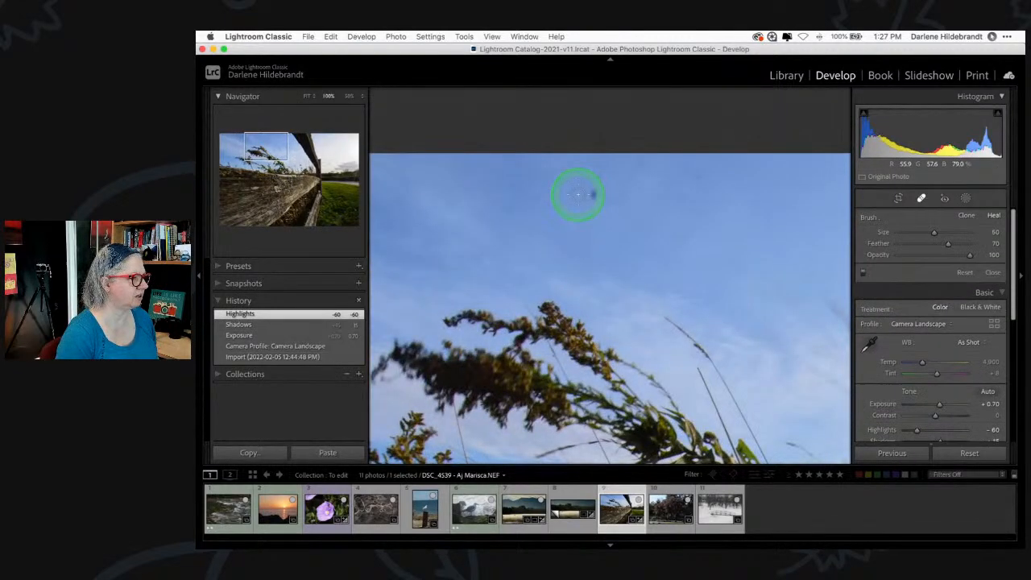
{"action": "left_click", "coordinate": [591, 193]}
{"action": "left_click", "coordinate": [694, 178]}
{"action": "left_click", "coordinate": [617, 236]}
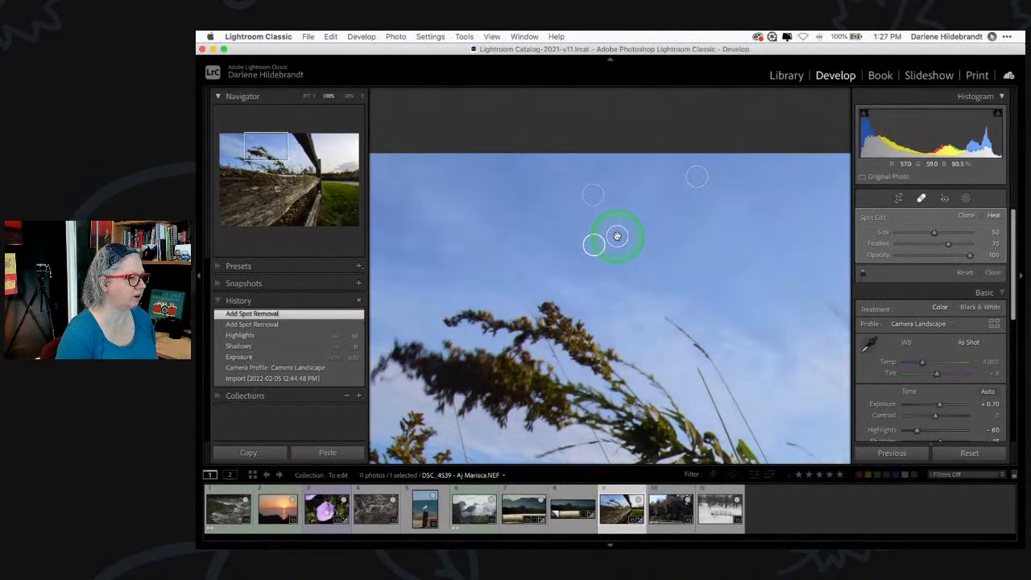
{"action": "key", "text": "q"}
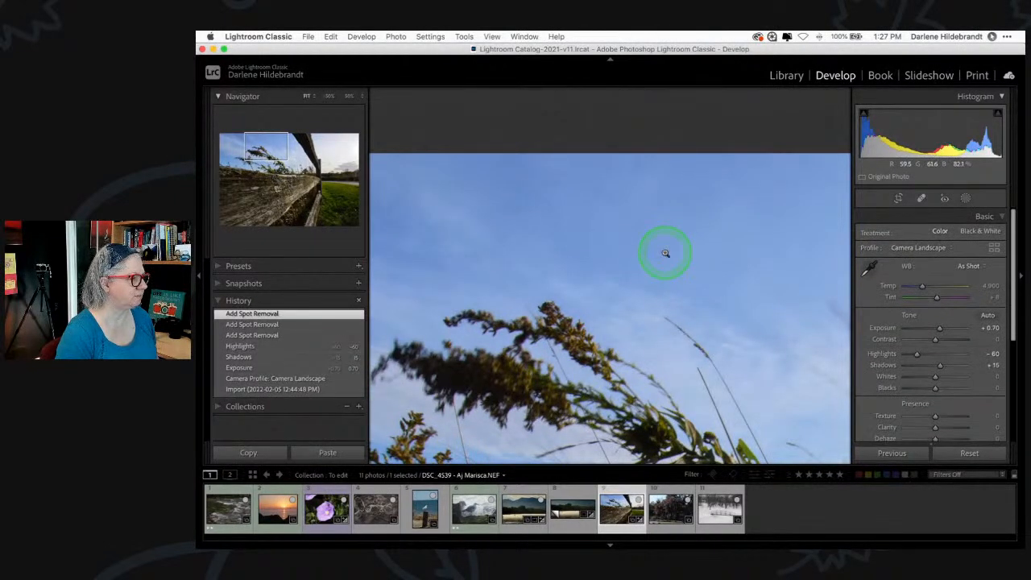
{"action": "left_click", "coordinate": [663, 249]}
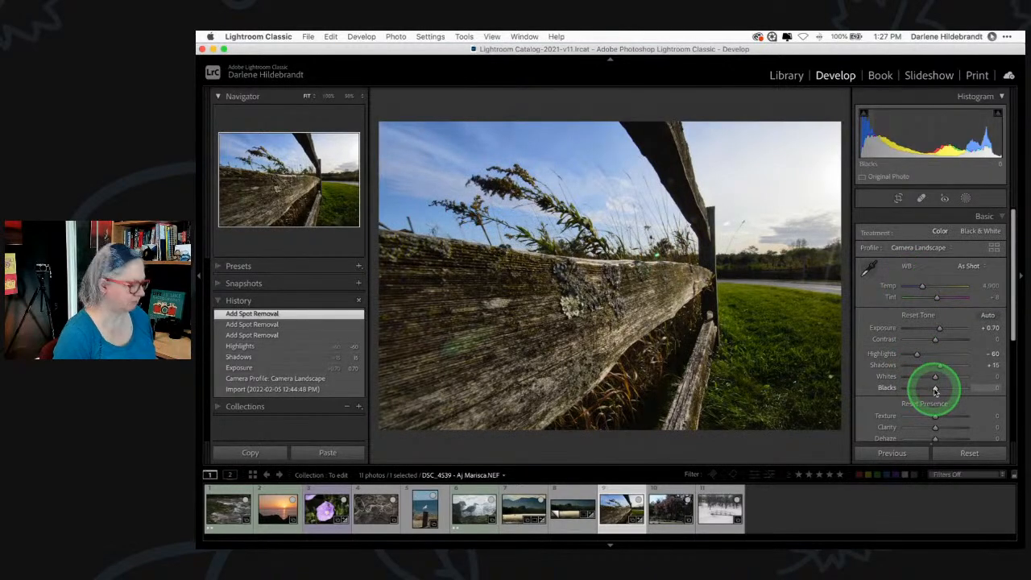
- Set the fence photo's Blacks to -21 and Whites to +17, and change its profile to Camera Standard
{"action": "left_click_drag", "start_coordinate": [935, 390], "coordinate": [885, 376]}
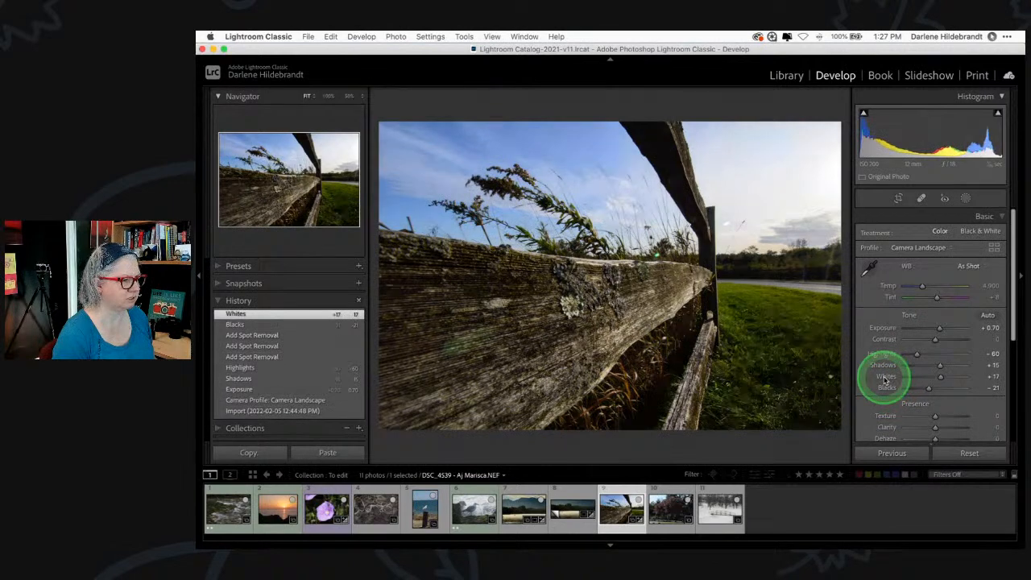
{"action": "left_click", "coordinate": [930, 390], "text": "alt"}
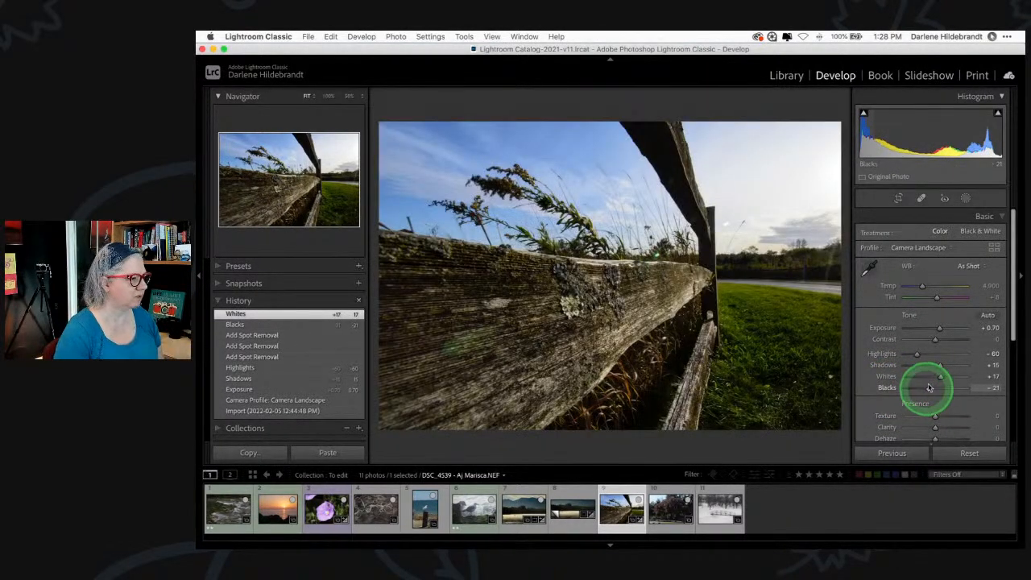
{"action": "left_click", "coordinate": [993, 247]}
{"action": "left_click", "coordinate": [971, 294]}
{"action": "scroll", "coordinate": [971, 294], "scroll_direction": "down", "scroll_amount": 1}
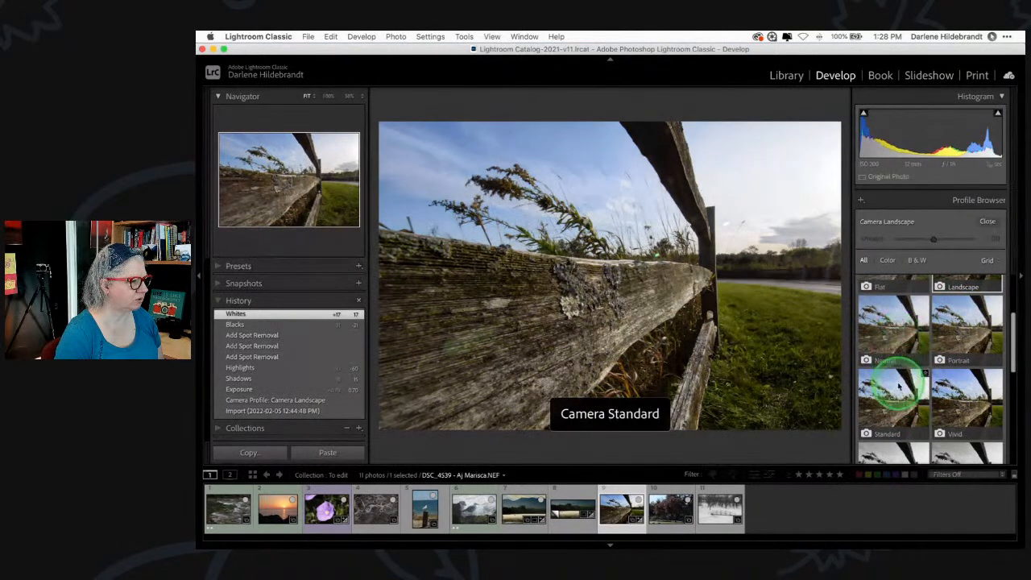
{"action": "left_click", "coordinate": [890, 396]}
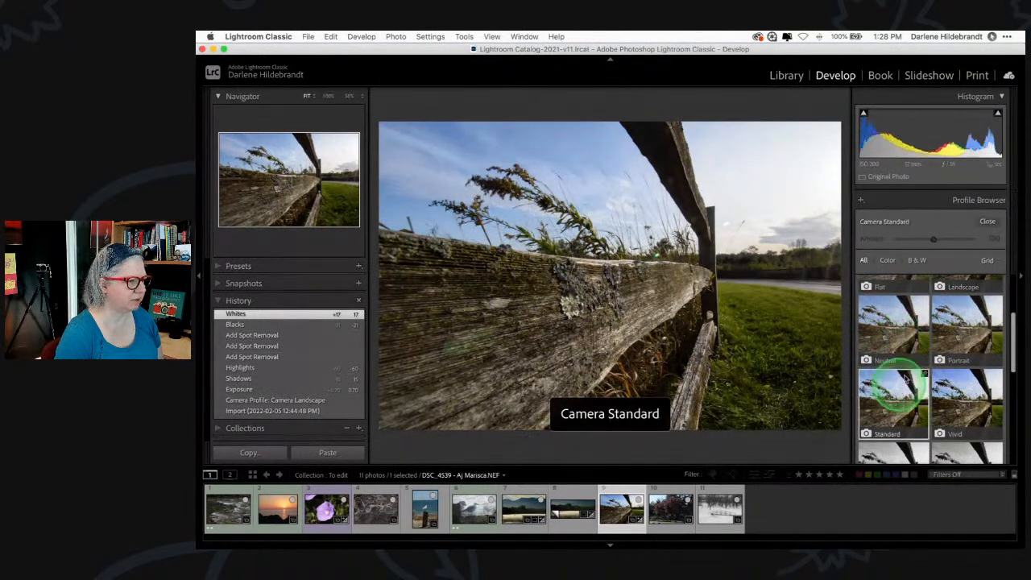
{"action": "left_click", "coordinate": [979, 230]}
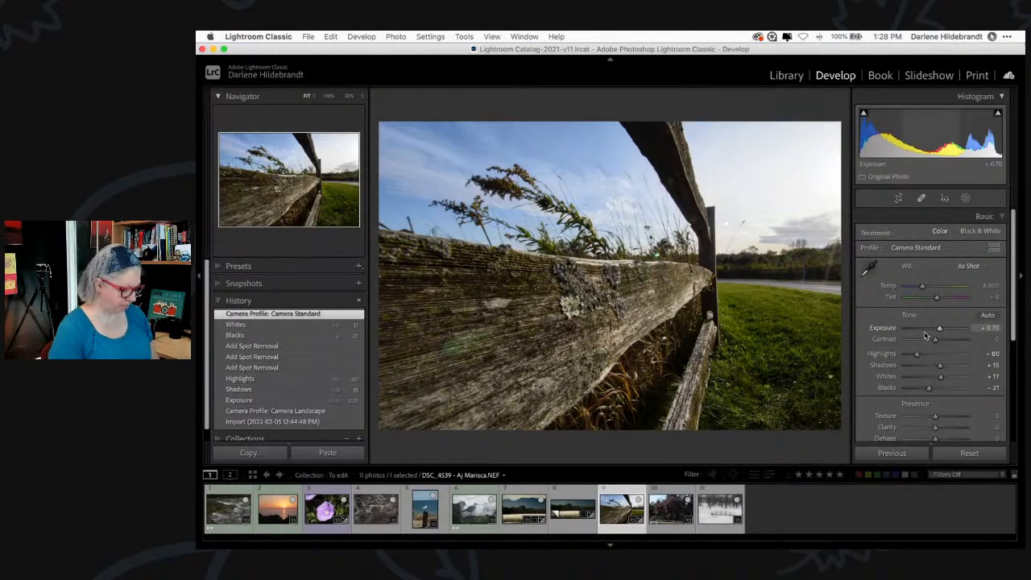
- Compare the edited fence photo with its unedited version, and add a Select Sky mask
{"action": "key", "text": "backslash"}
{"action": "key", "text": "backslash"}
{"action": "key", "text": "backslash"}
{"action": "key", "text": "backslash"}
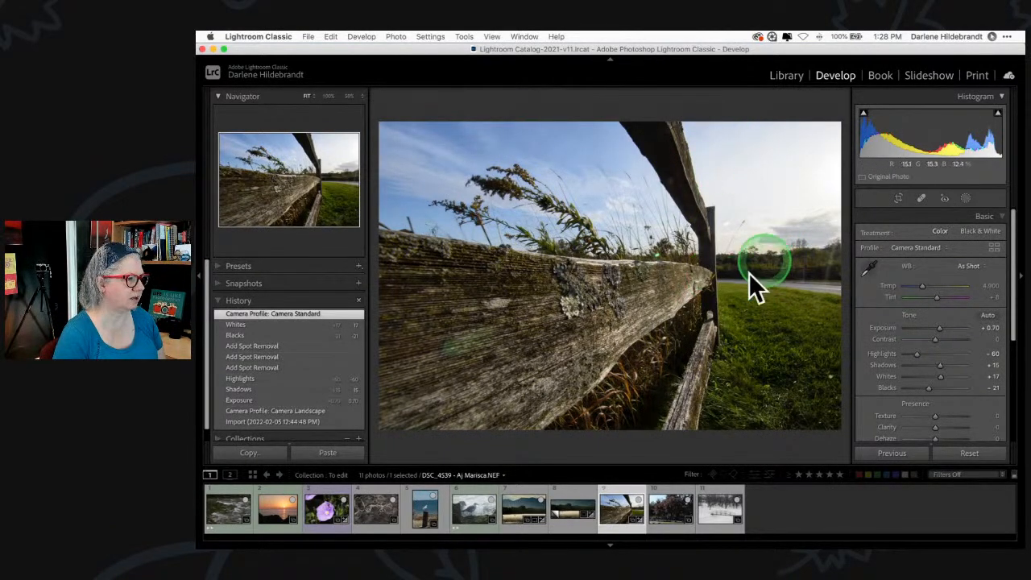
{"action": "left_click", "coordinate": [965, 198]}
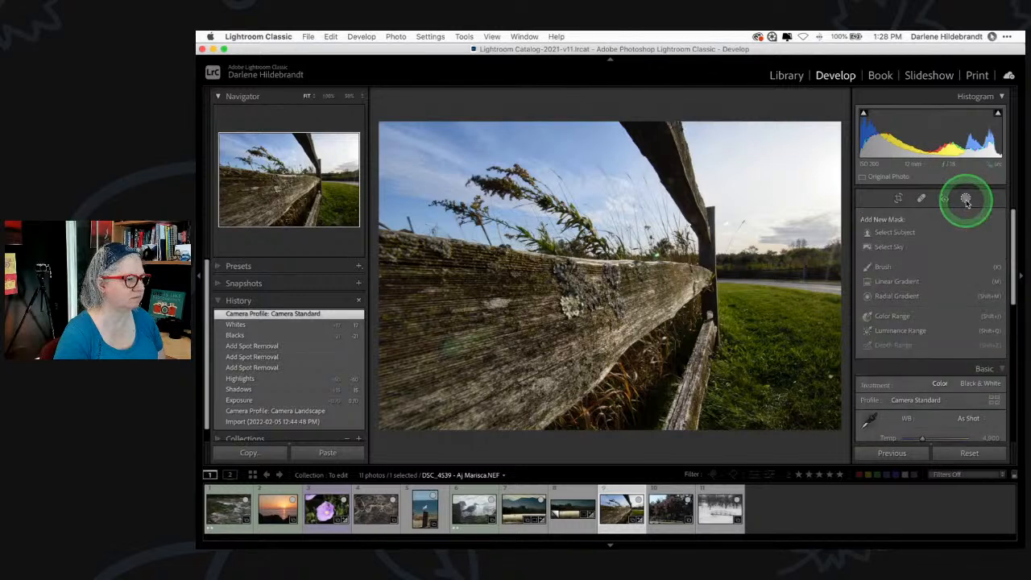
{"action": "left_click", "coordinate": [883, 245]}
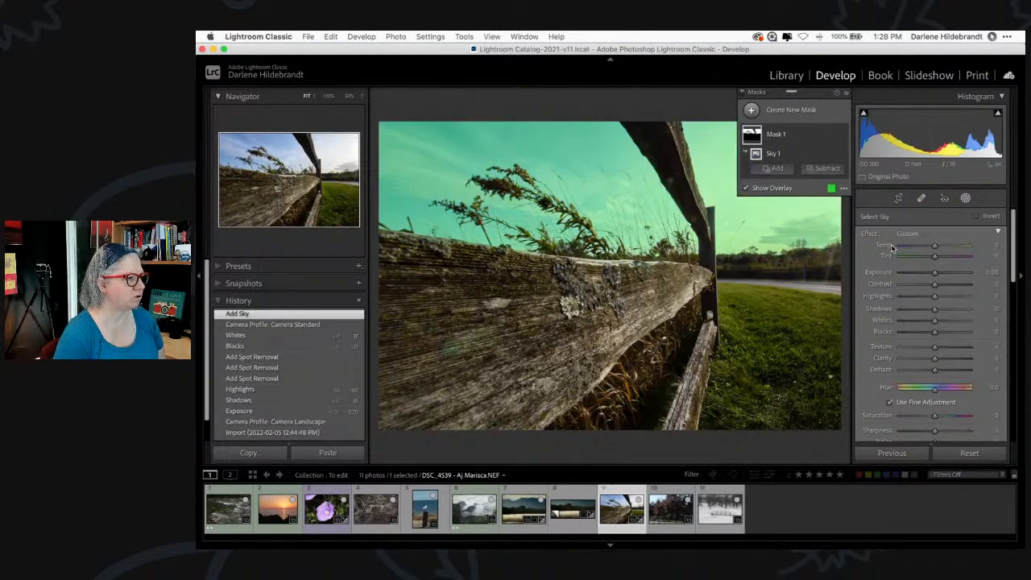
- Set the sky mask's Highlights to -100, Exposure to -0.18, Clarity to 10 and Dehaze to 13, and close masking
{"action": "left_click_drag", "start_coordinate": [805, 87], "coordinate": [795, 361]}
{"action": "left_click_drag", "start_coordinate": [934, 298], "coordinate": [851, 289]}
{"action": "left_click_drag", "start_coordinate": [935, 273], "coordinate": [933, 272]}
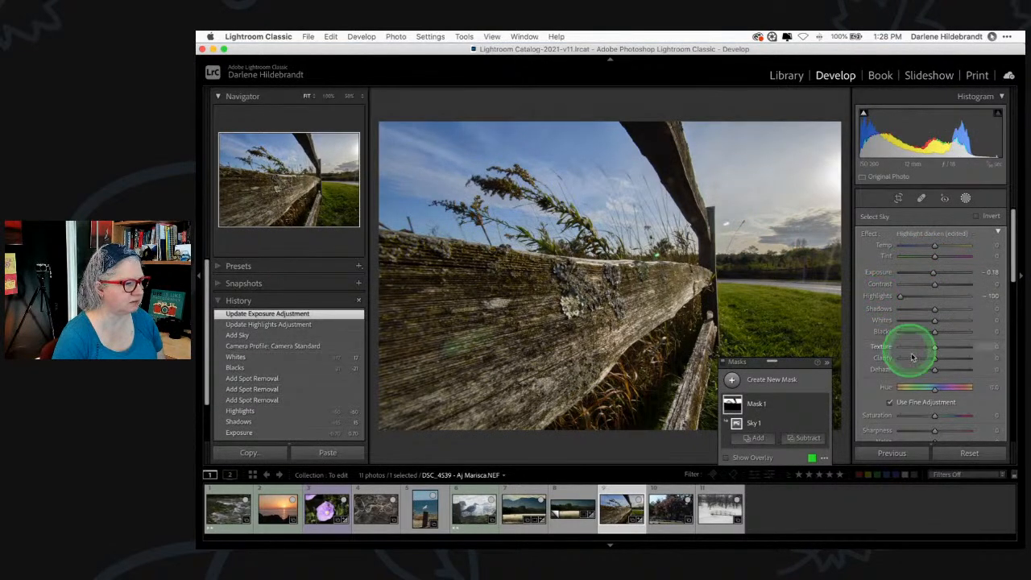
{"action": "left_click_drag", "start_coordinate": [934, 358], "coordinate": [947, 339]}
{"action": "left_click_drag", "start_coordinate": [875, 261], "coordinate": [912, 368]}
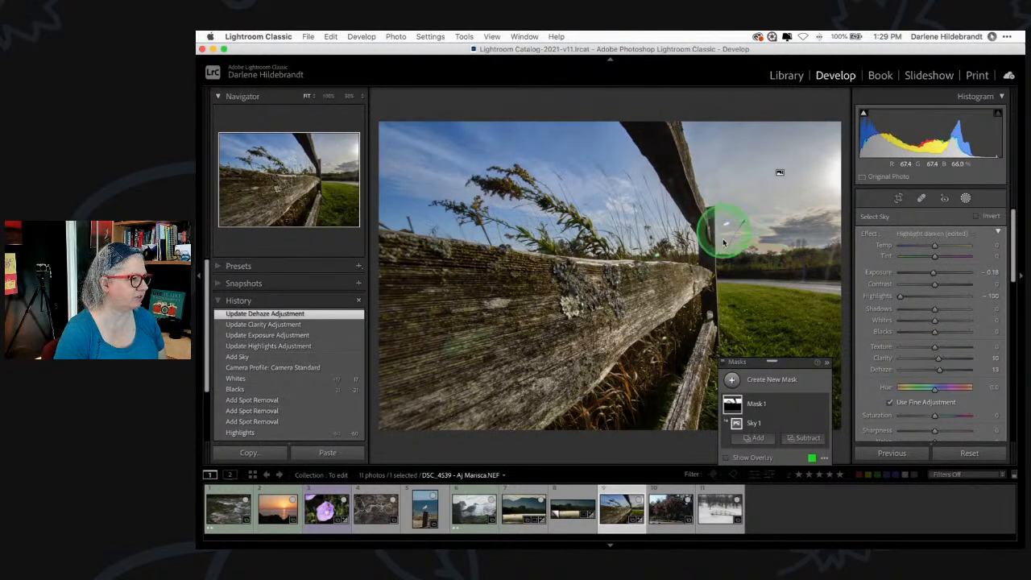
{"action": "left_click", "coordinate": [964, 201]}
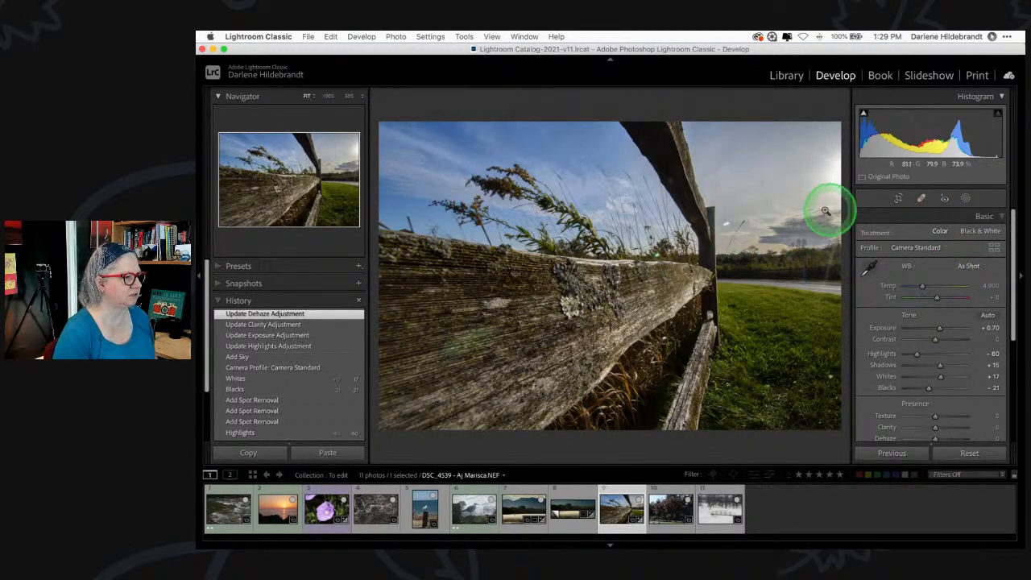
- Heal the dust spots in the pale sky above the fence post and near the sun with Spot Removal at 100% zoom
{"action": "left_click", "coordinate": [759, 181]}
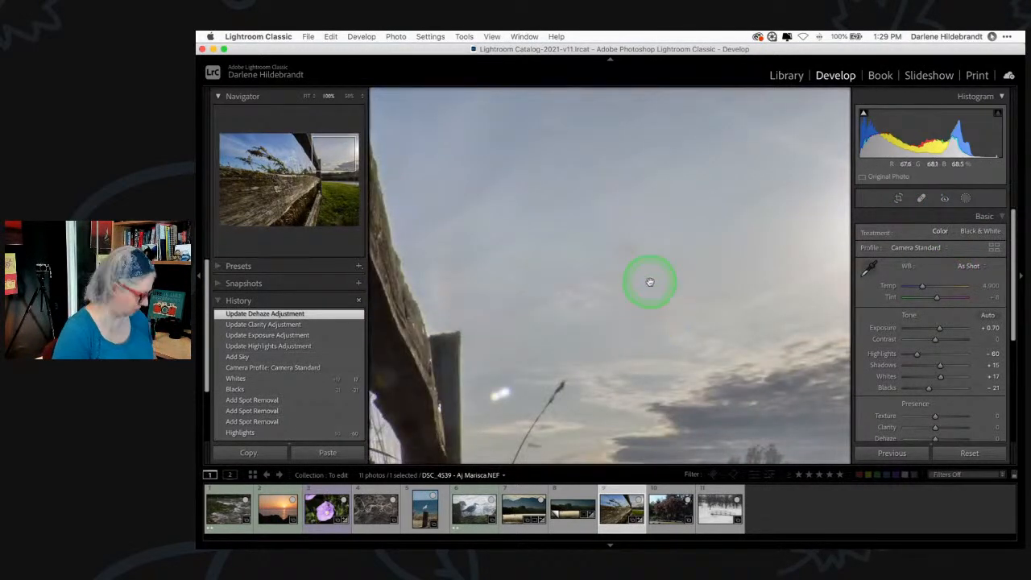
{"action": "key", "text": "q"}
{"action": "left_click_drag", "start_coordinate": [638, 255], "coordinate": [616, 234]}
{"action": "left_click", "coordinate": [506, 308]}
{"action": "scroll", "coordinate": [743, 276], "scroll_direction": "right", "scroll_amount": 5}
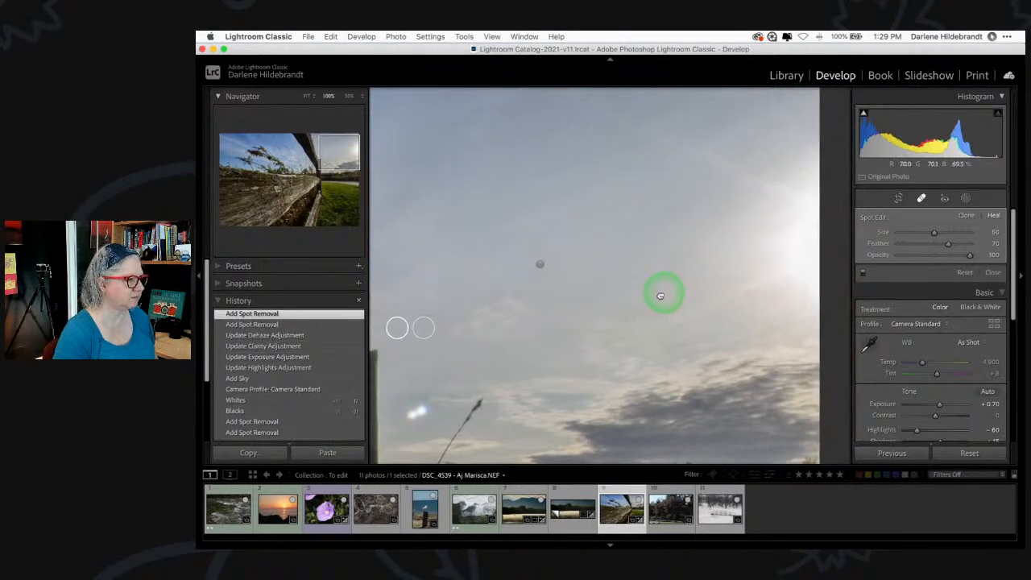
{"action": "left_click", "coordinate": [676, 216]}
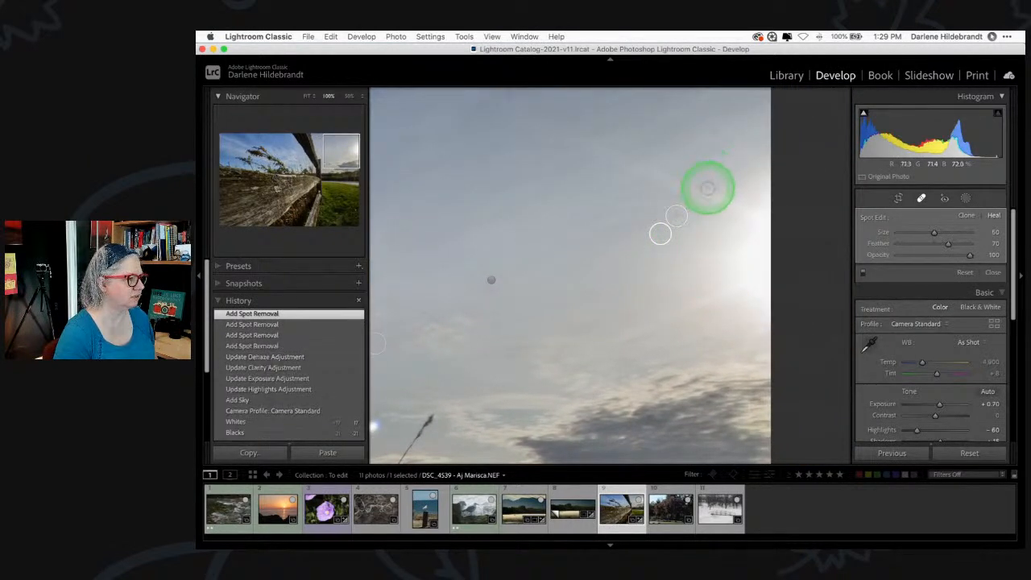
{"action": "left_click", "coordinate": [707, 188]}
{"action": "left_click", "coordinate": [710, 202]}
- Heal the remaining dust spots scattered across the upper, greyer part of the sky between the fence and the sun
{"action": "left_click", "coordinate": [541, 178]}
{"action": "left_click", "coordinate": [409, 218]}
{"action": "left_click", "coordinate": [474, 226]}
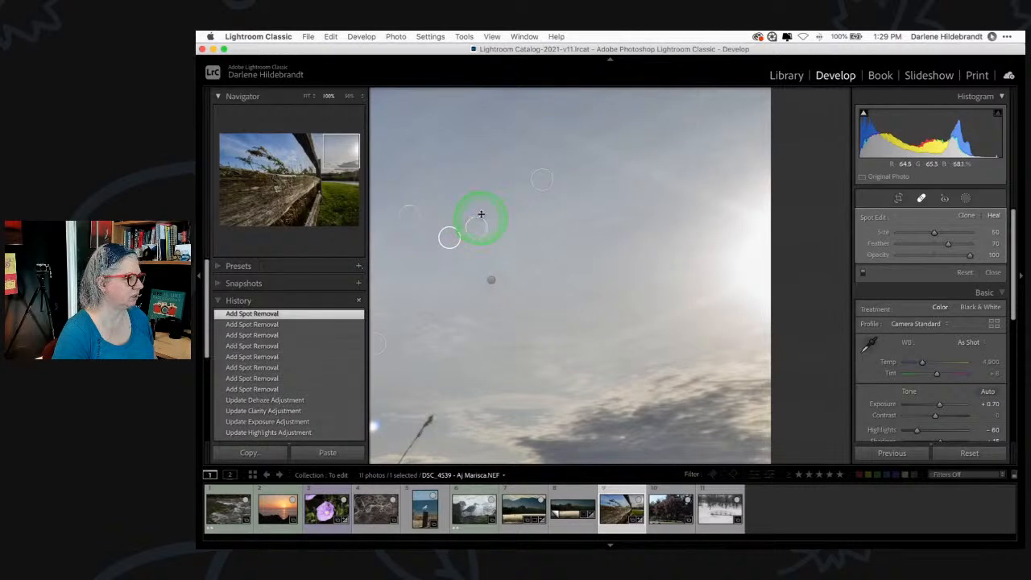
{"action": "left_click", "coordinate": [487, 194]}
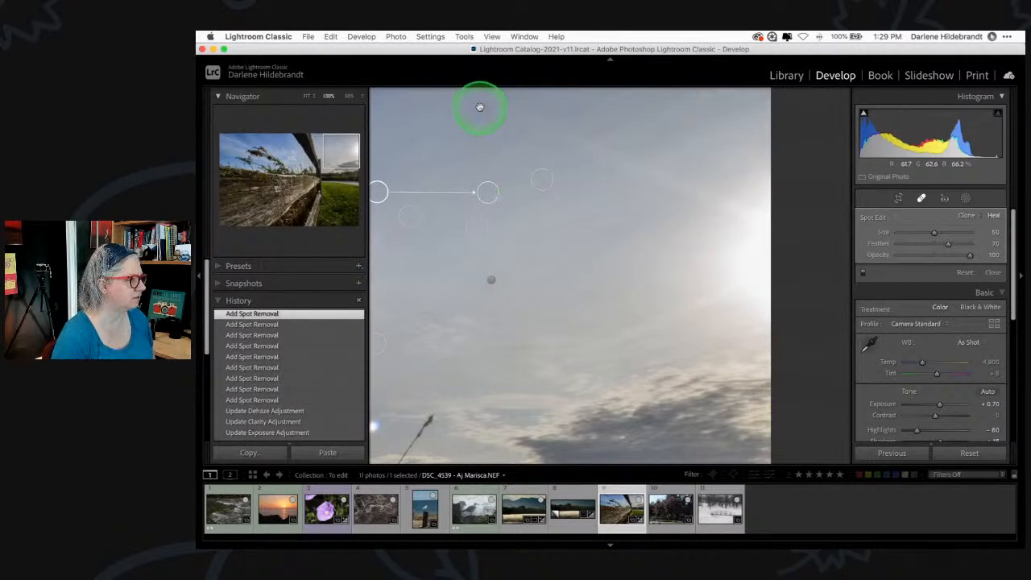
{"action": "left_click", "coordinate": [480, 106]}
{"action": "left_click", "coordinate": [489, 284]}
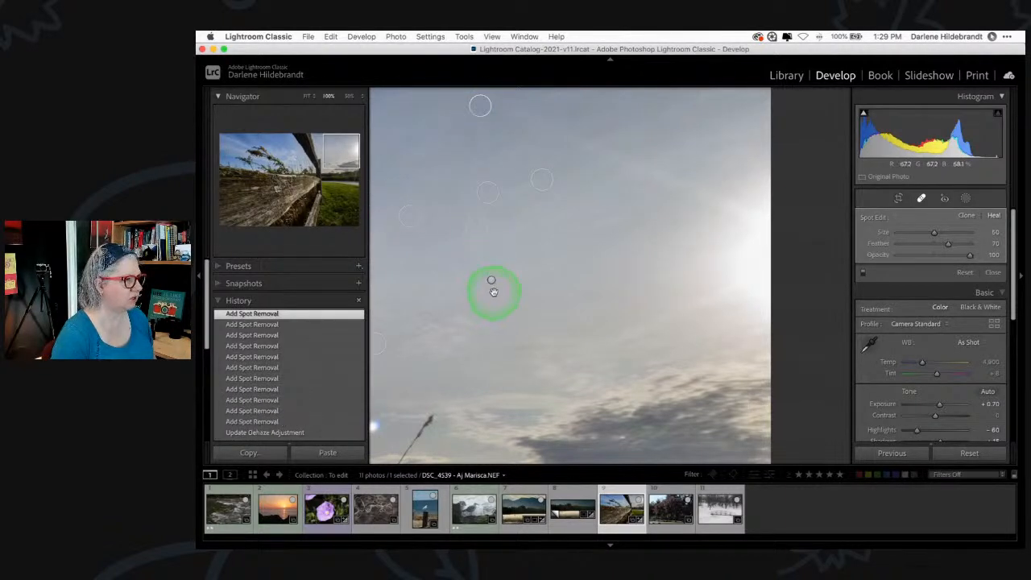
{"action": "mouse_move", "coordinate": [480, 298]}
{"action": "left_mouse_down"}
{"action": "mouse_move", "coordinate": [531, 253]}
{"action": "mouse_move", "coordinate": [545, 218]}
{"action": "mouse_move", "coordinate": [456, 274]}
{"action": "mouse_move", "coordinate": [449, 302]}
{"action": "left_mouse_up"}
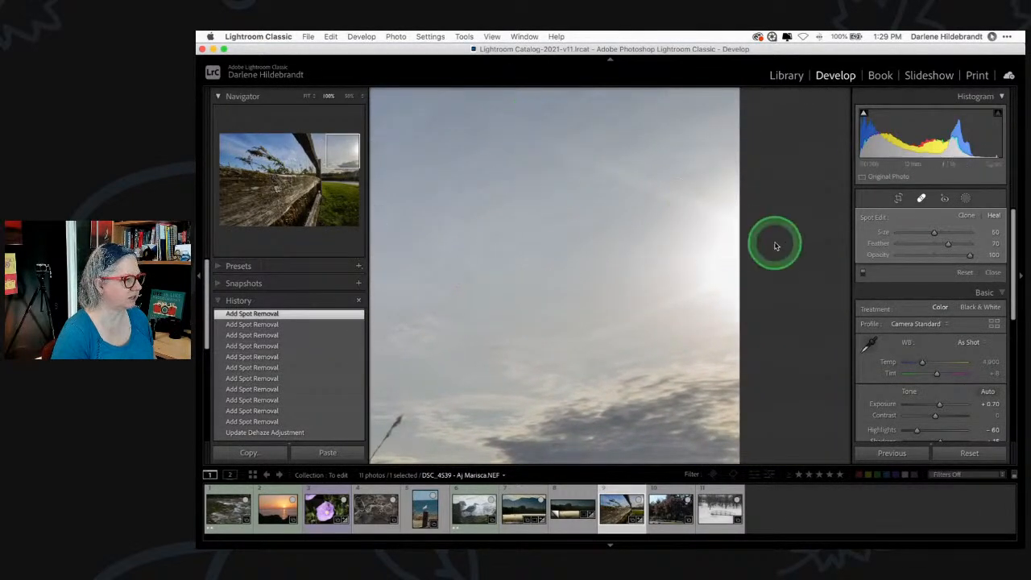
- Heal the bright lens flare beside the fence post, sampling from clear sky just above it, and close Spot Removal
{"action": "left_click_drag", "start_coordinate": [530, 355], "coordinate": [730, 228]}
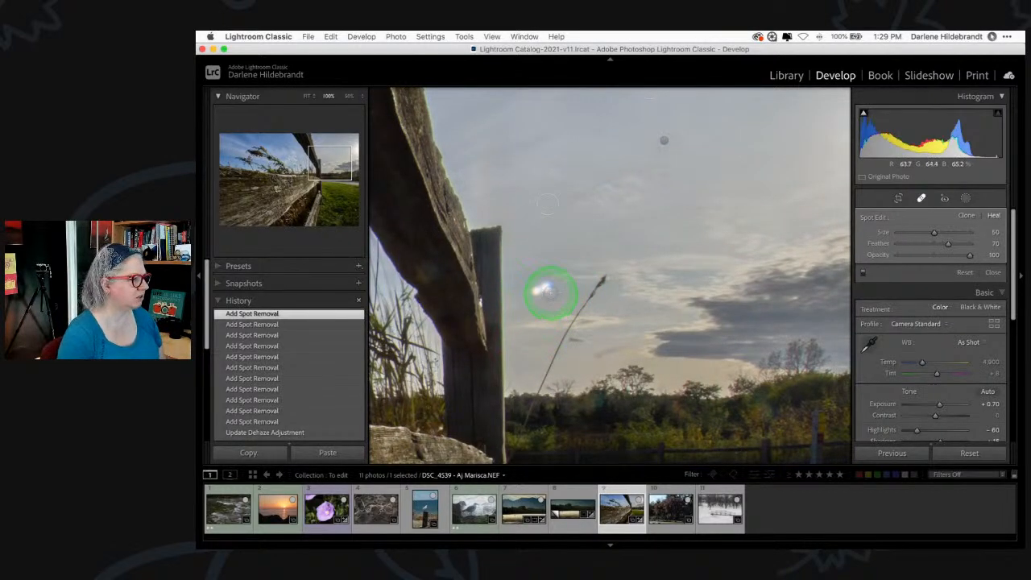
{"action": "left_click", "coordinate": [541, 287]}
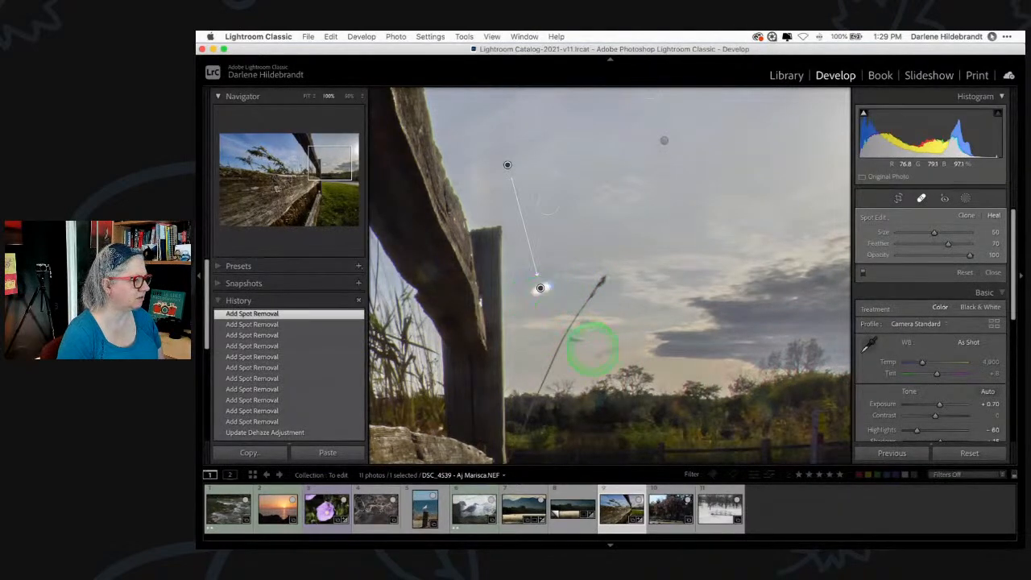
{"action": "left_click_drag", "start_coordinate": [510, 164], "coordinate": [535, 213]}
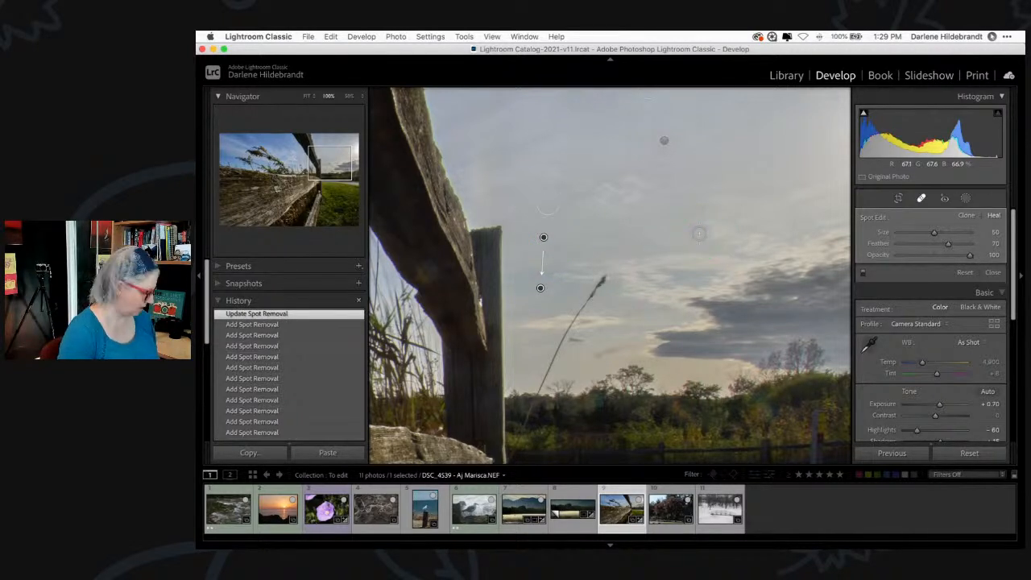
{"action": "key", "text": "q"}
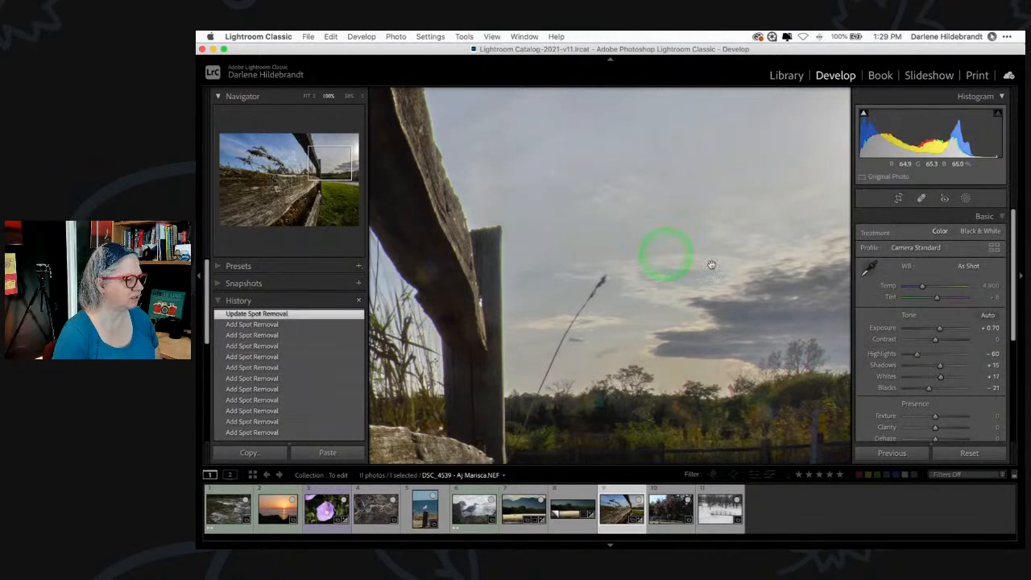
{"action": "left_click", "coordinate": [921, 198]}
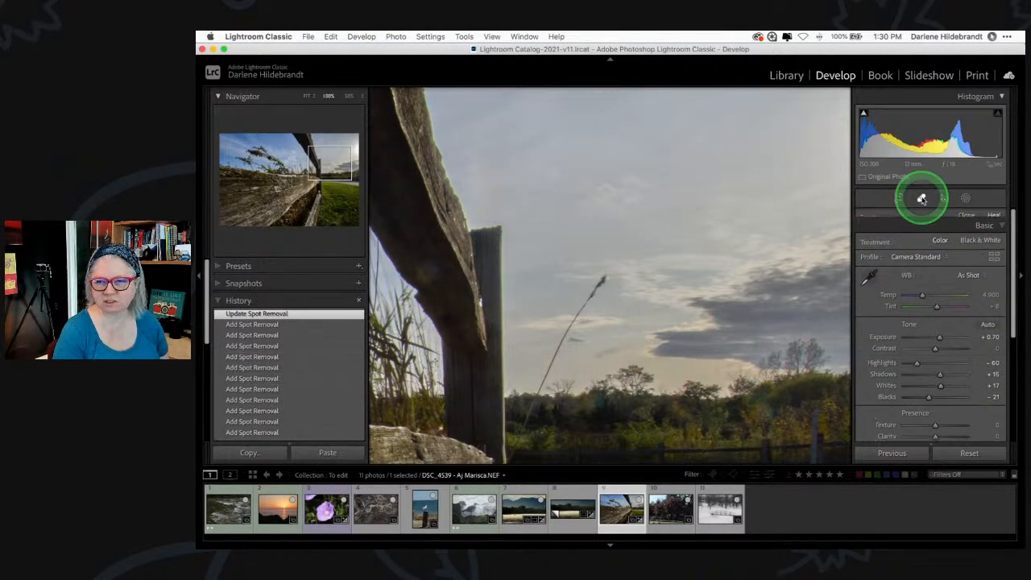
{"action": "left_click", "coordinate": [922, 199]}
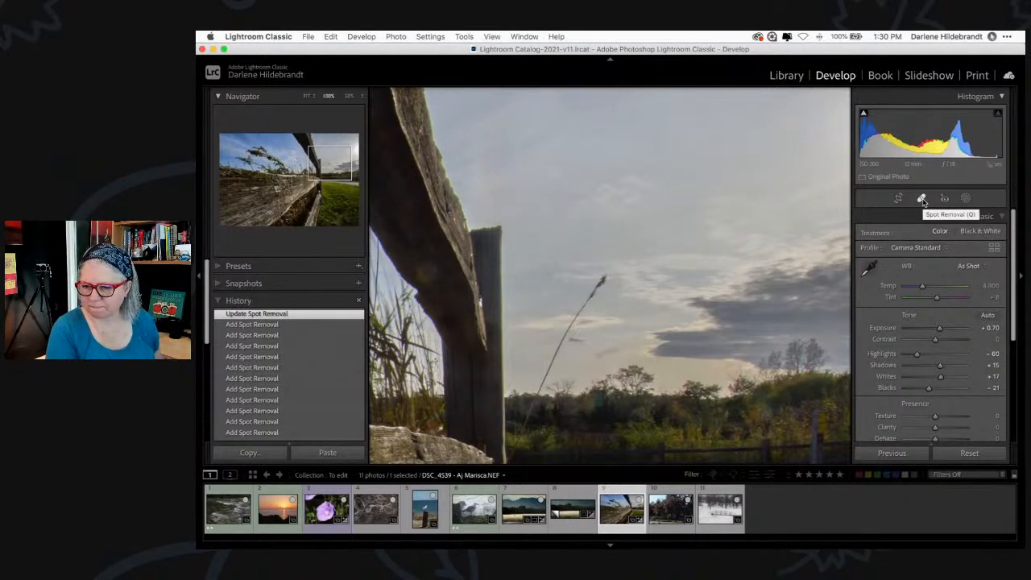
{"action": "left_click", "coordinate": [922, 199]}
{"action": "left_click", "coordinate": [923, 497]}
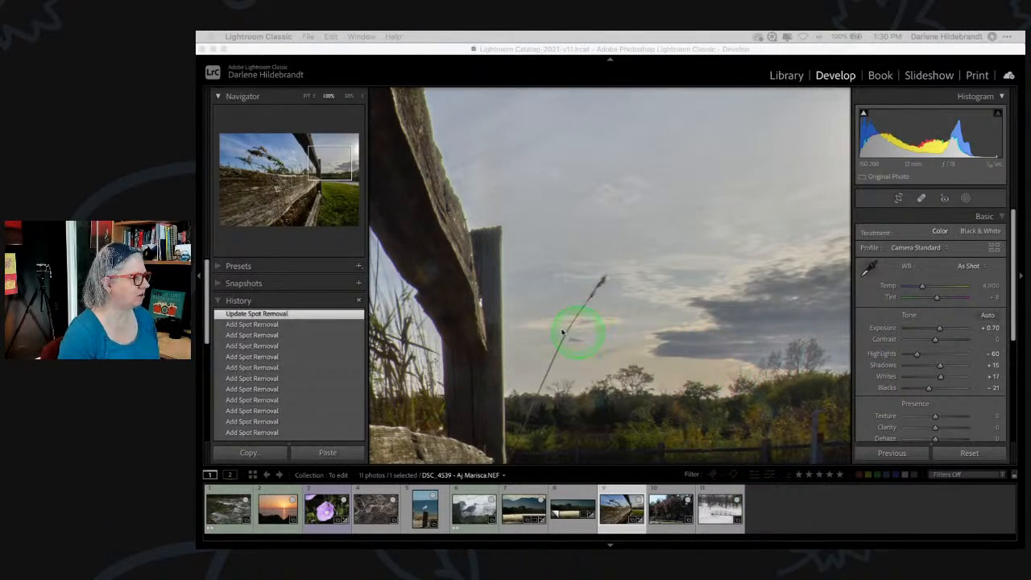
- Inspect the diagonal fence rail's edges at 200% zoom and enable Remove Chromatic Aberration in the lens corrections
{"action": "left_click", "coordinate": [542, 291]}
{"action": "left_click_drag", "start_coordinate": [471, 278], "coordinate": [714, 244]}
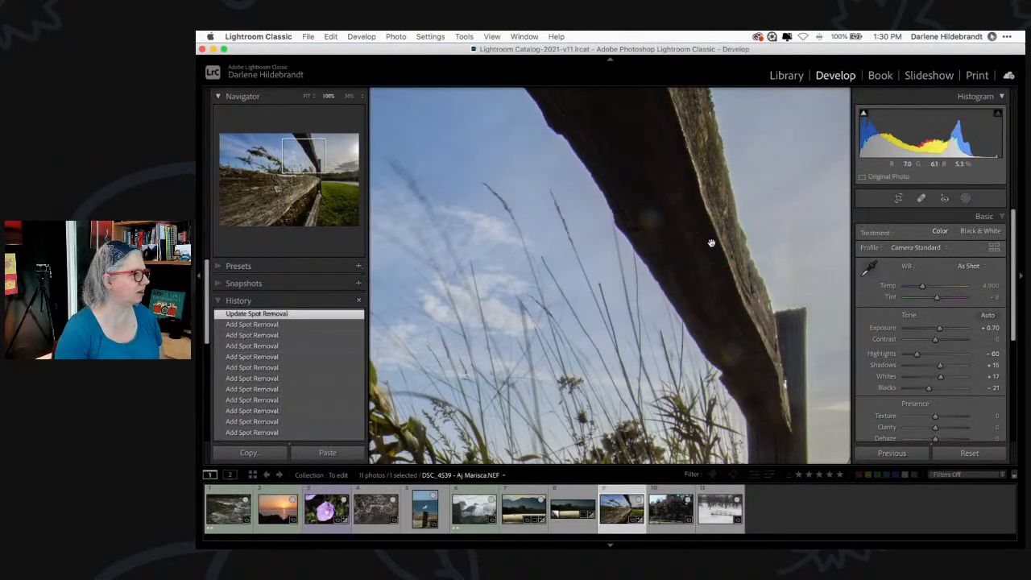
{"action": "left_click_drag", "start_coordinate": [357, 97], "coordinate": [367, 111]}
{"action": "left_click_drag", "start_coordinate": [743, 261], "coordinate": [582, 284]}
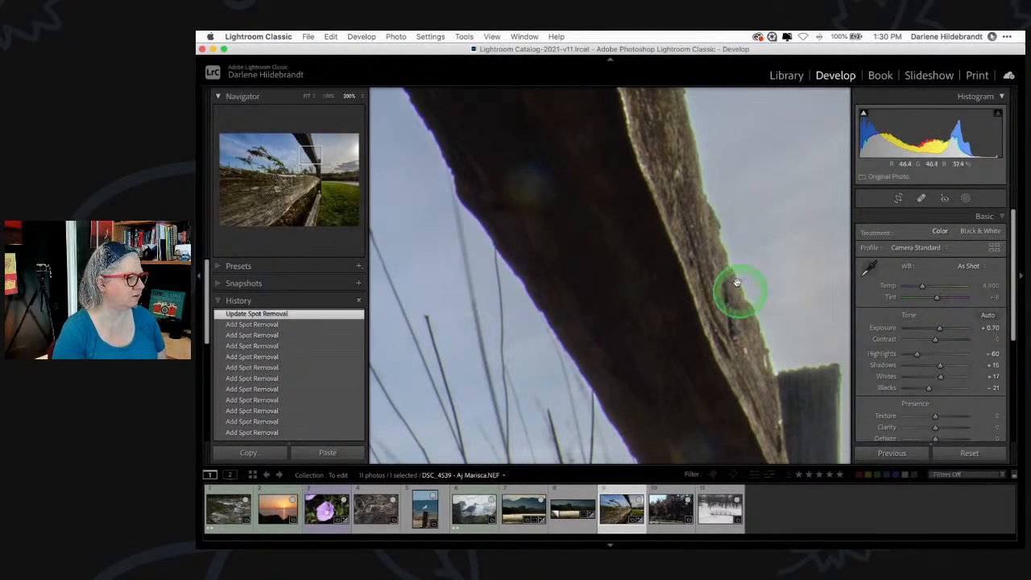
{"action": "scroll", "coordinate": [929, 322], "scroll_direction": "down", "scroll_amount": 5}
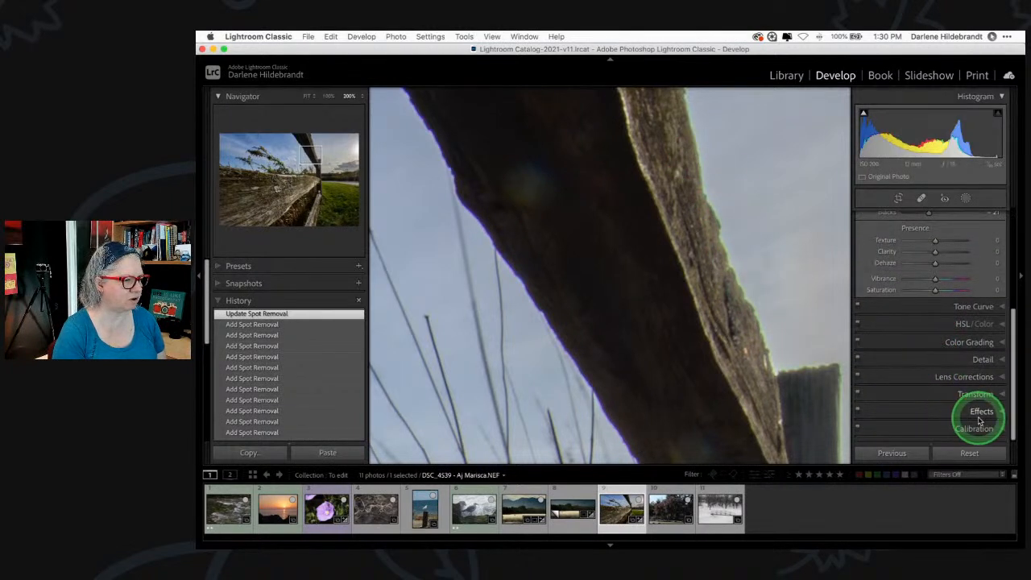
{"action": "left_click", "coordinate": [973, 376]}
{"action": "scroll", "coordinate": [960, 351], "scroll_direction": "up", "scroll_amount": 1}
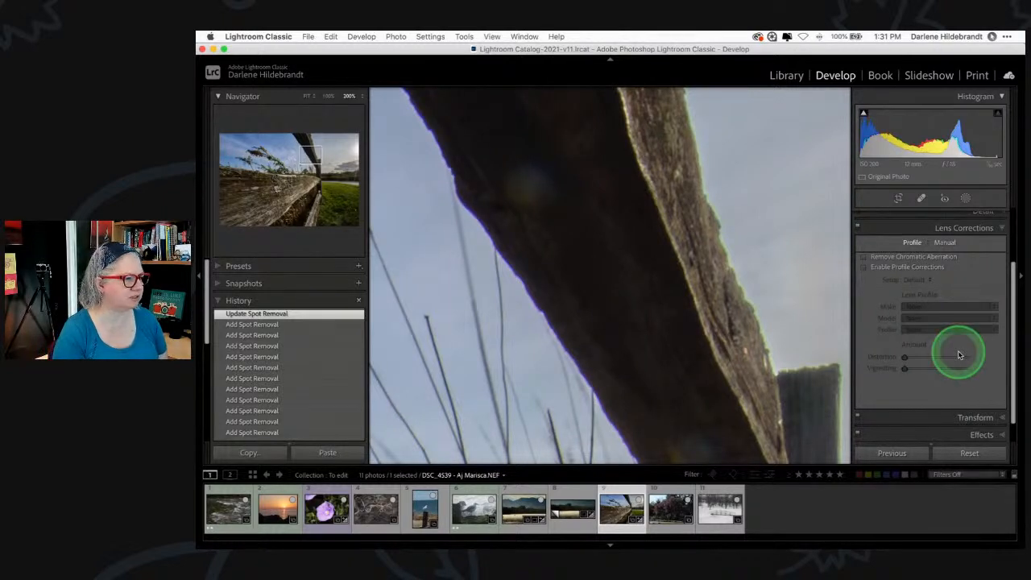
{"action": "left_click", "coordinate": [863, 258]}
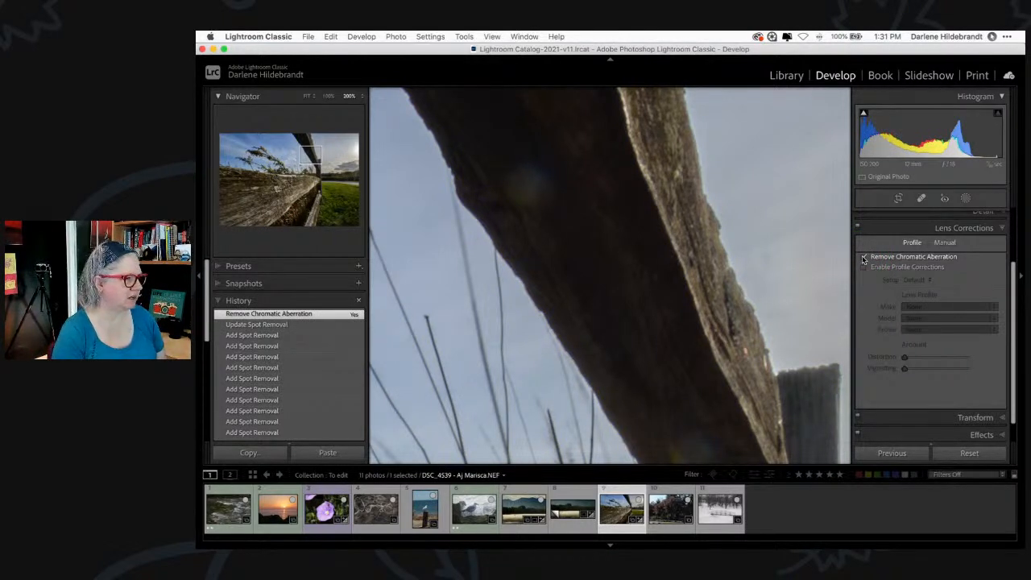
- Compare the rail's edges with and without chromatic aberration removal, leaving the correction enabled
{"action": "left_click", "coordinate": [863, 258]}
{"action": "left_click", "coordinate": [864, 258]}
{"action": "left_click", "coordinate": [863, 258]}
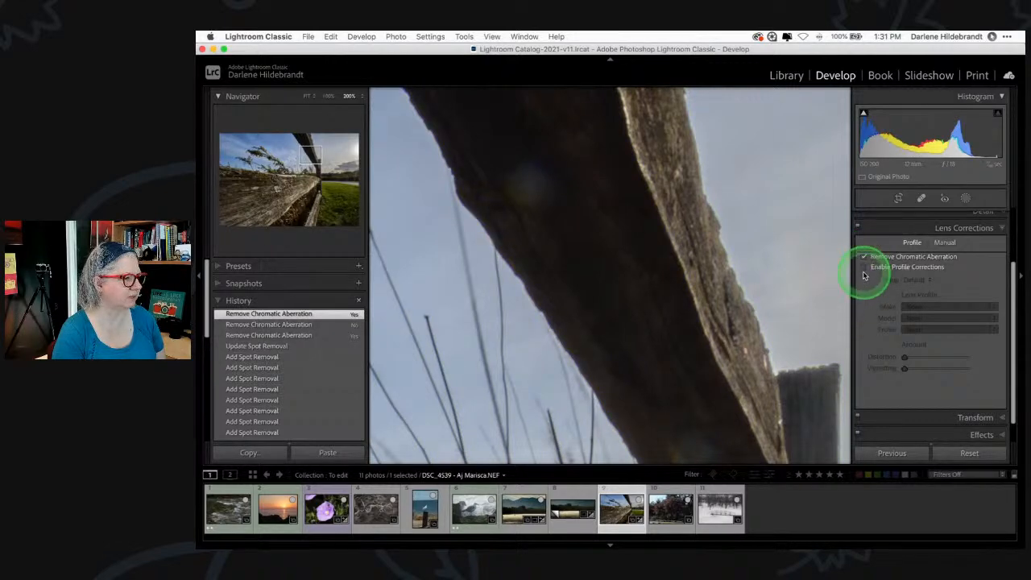
- Enable Profile Corrections with the whole photo in view, and compare it with lens corrections off and on, leaving them on
{"action": "left_click", "coordinate": [777, 266]}
{"action": "left_click", "coordinate": [864, 268]}
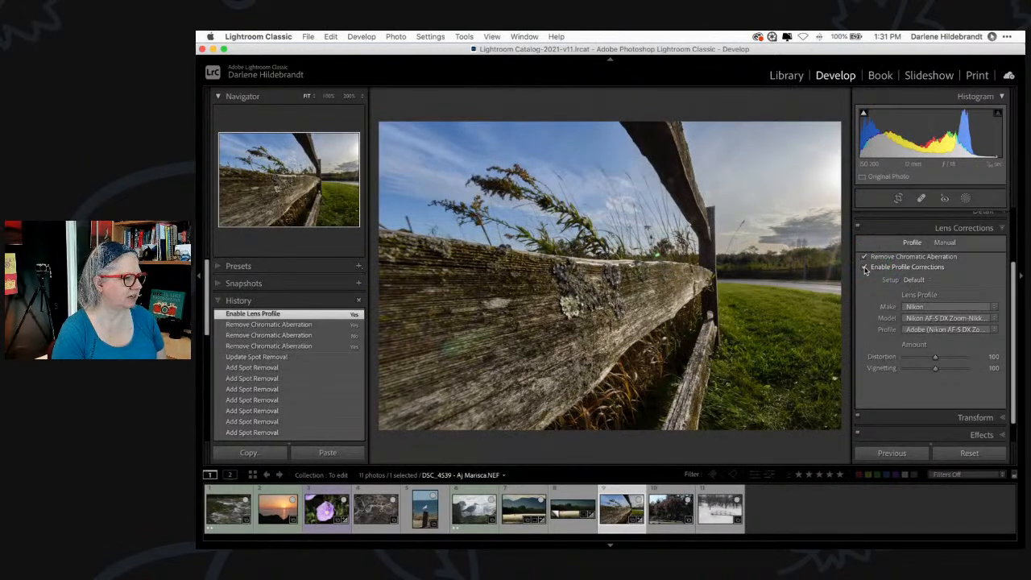
{"action": "left_click", "coordinate": [858, 229]}
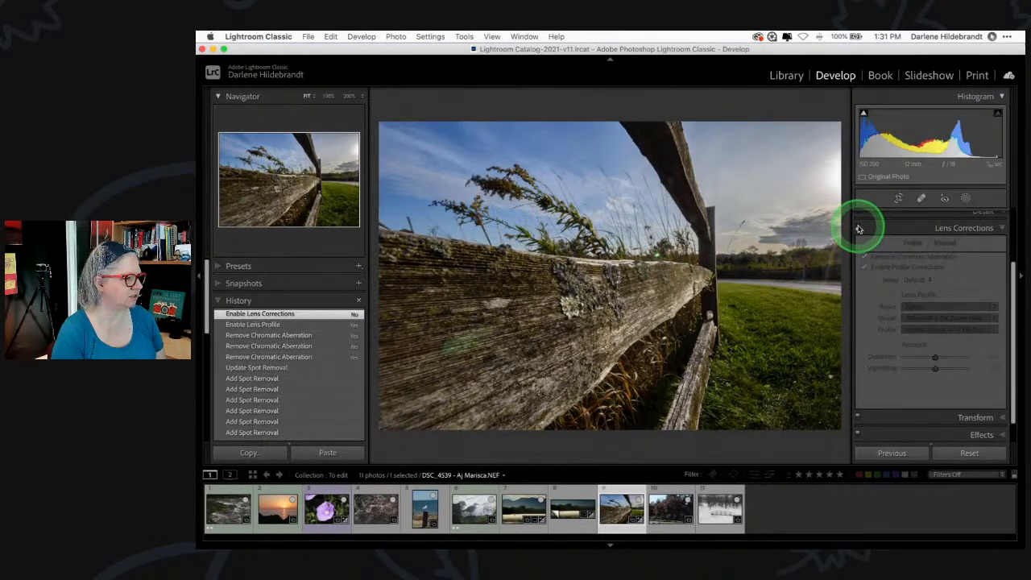
{"action": "left_click", "coordinate": [857, 228]}
{"action": "left_click", "coordinate": [858, 229]}
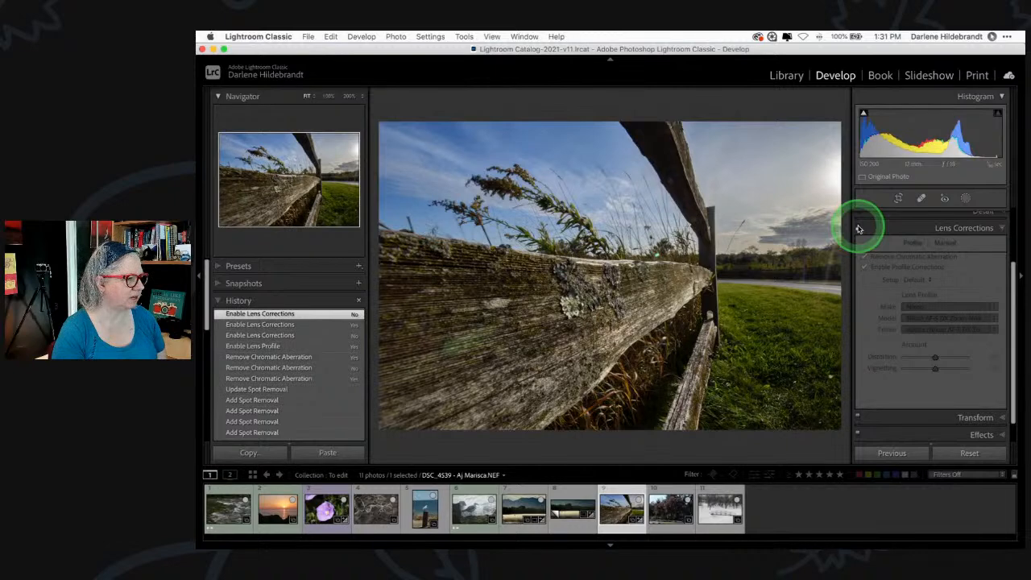
{"action": "left_click", "coordinate": [858, 228]}
{"action": "left_click", "coordinate": [858, 229]}
{"action": "left_click", "coordinate": [857, 229]}
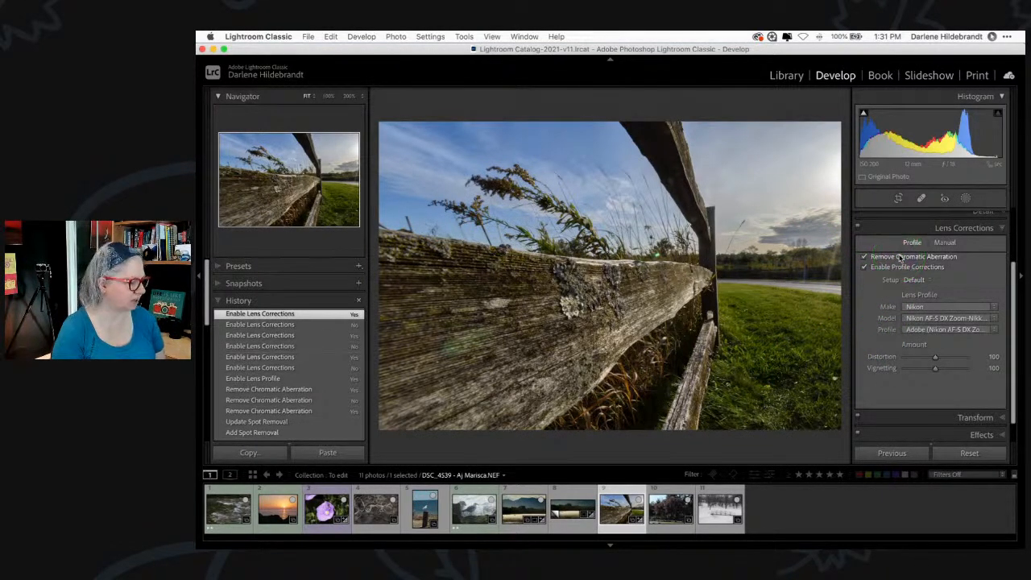
- Check the photo's camera, lens and exposure details in the info overlay, and hide the overlay
{"action": "key", "text": "i"}
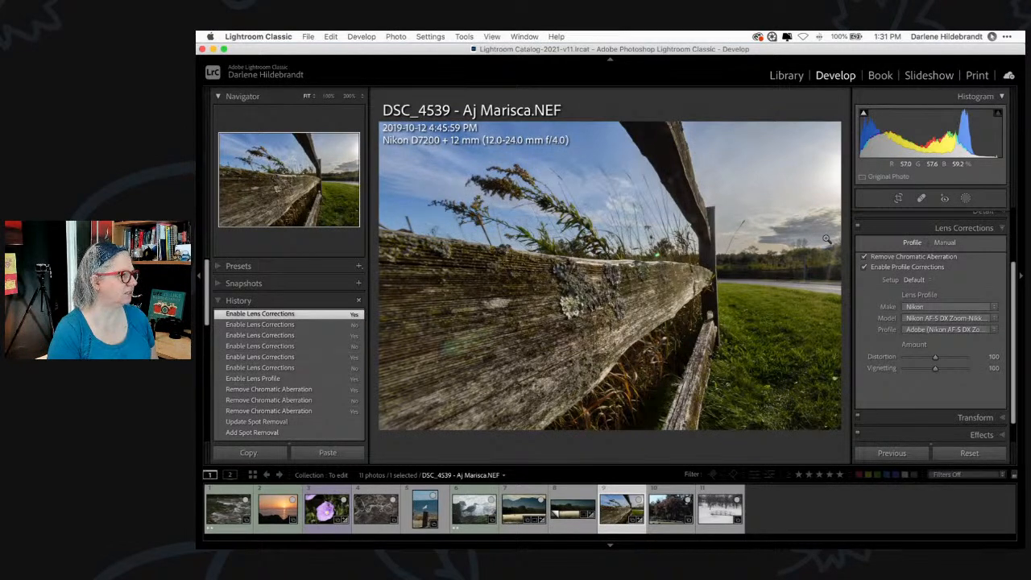
{"action": "left_click", "coordinate": [826, 238]}
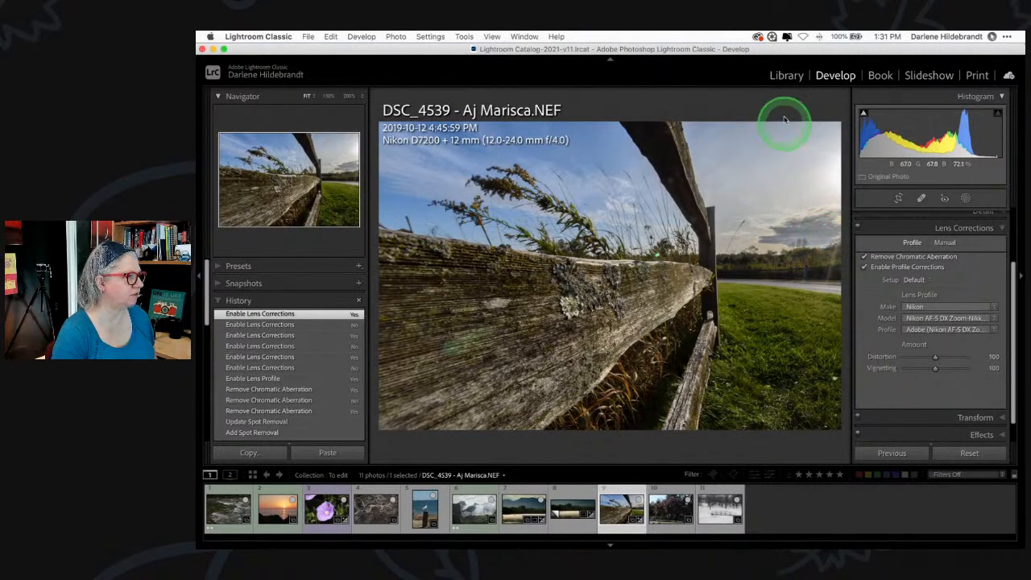
{"action": "key", "text": "i"}
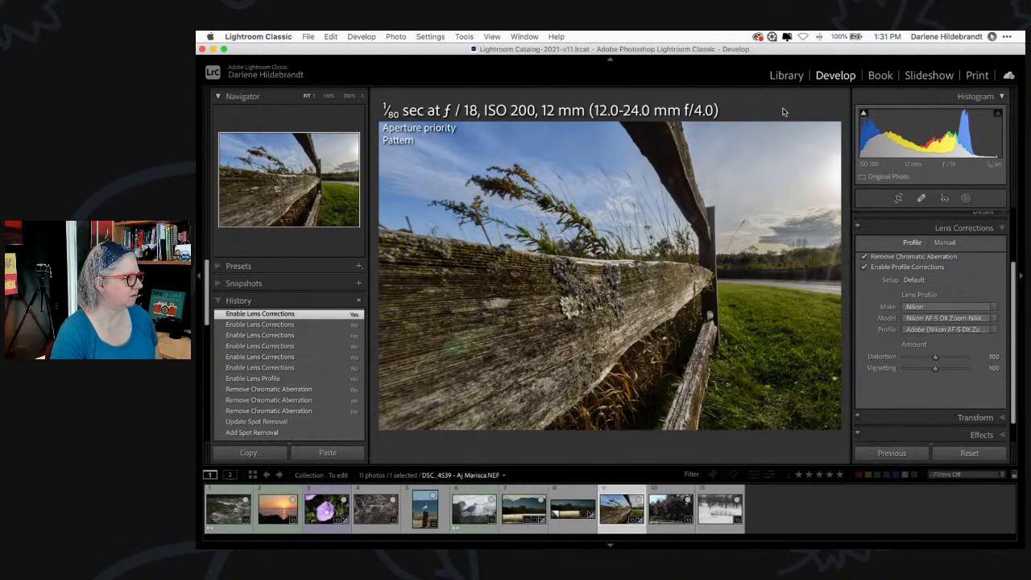
{"action": "key", "text": "i"}
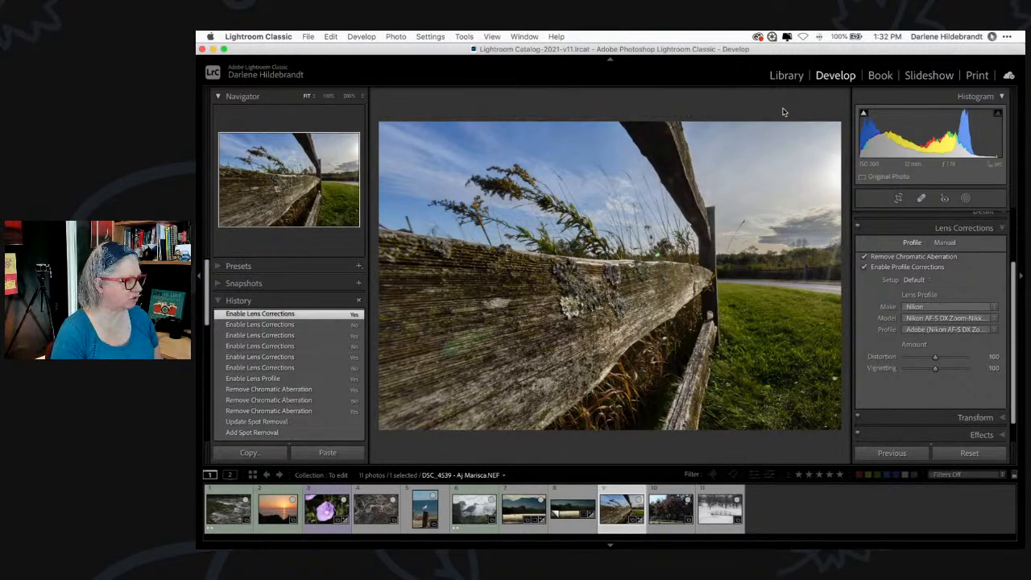
- Heal the coloured lens flare in the grass above the fence rail and the flare on the lichen at 200% zoom
{"action": "left_click", "coordinate": [656, 262]}
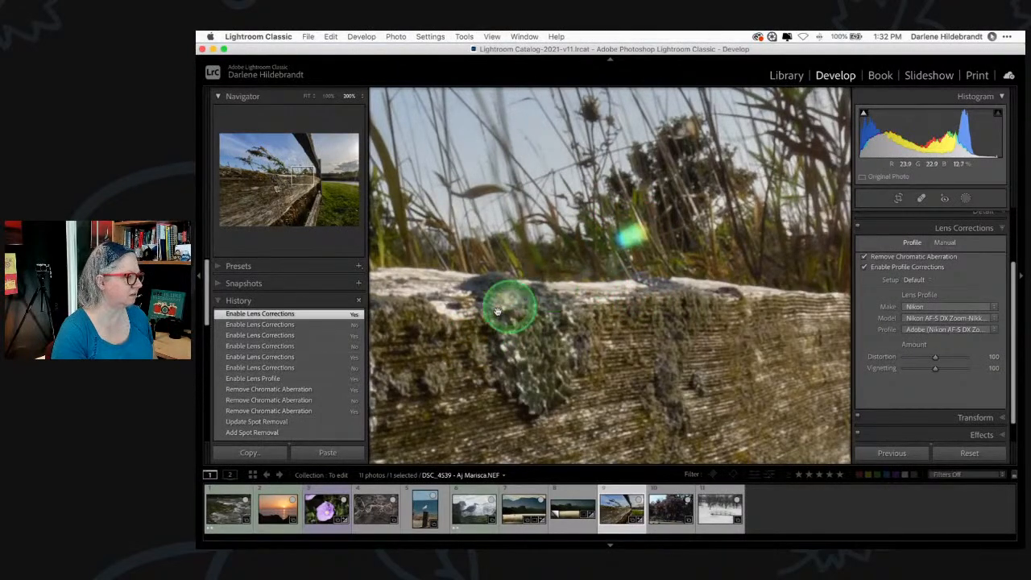
{"action": "key", "text": "q"}
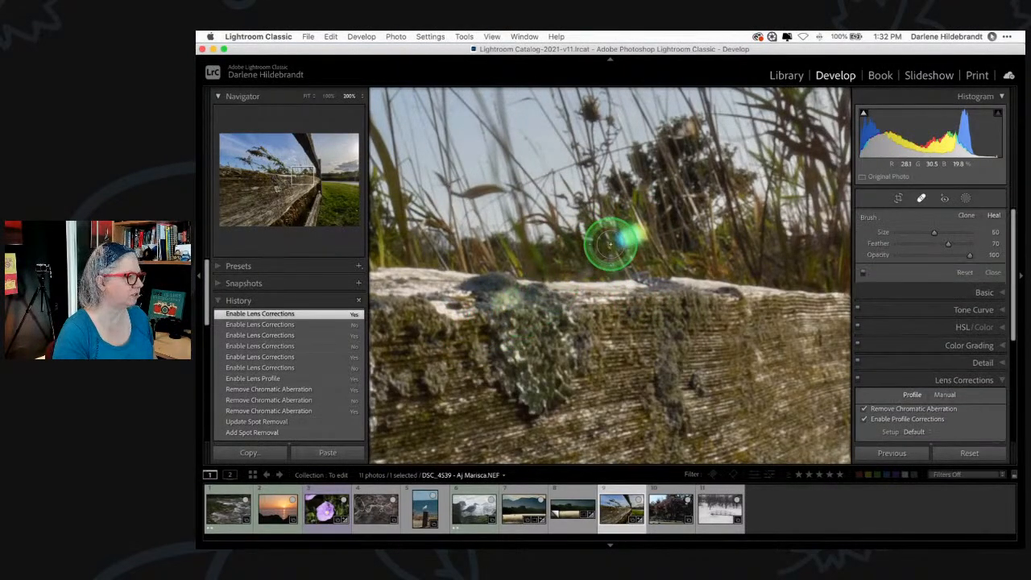
{"action": "left_click", "coordinate": [617, 240]}
{"action": "left_click_drag", "start_coordinate": [629, 346], "coordinate": [697, 402]}
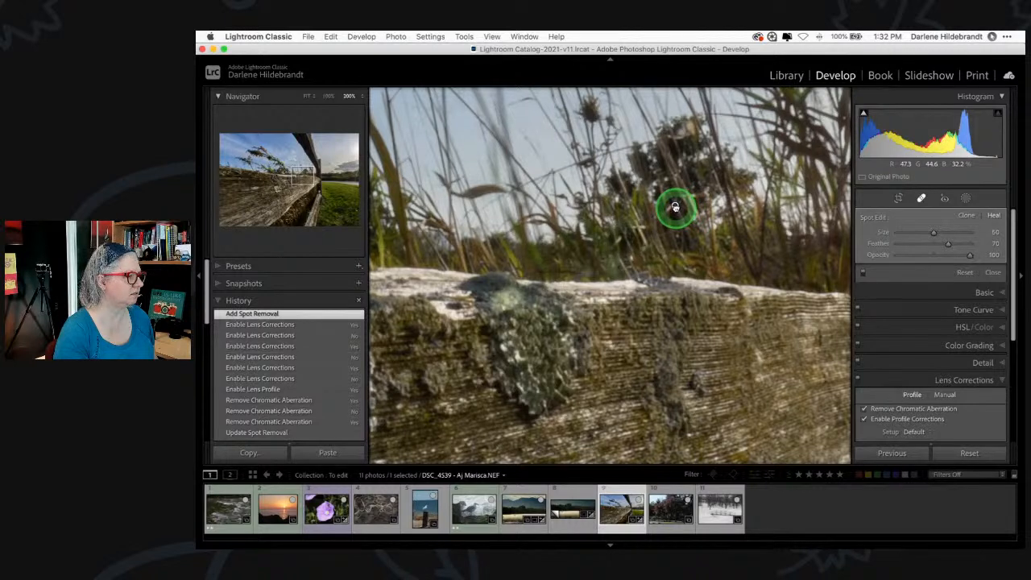
{"action": "left_click_drag", "start_coordinate": [674, 207], "coordinate": [503, 256]}
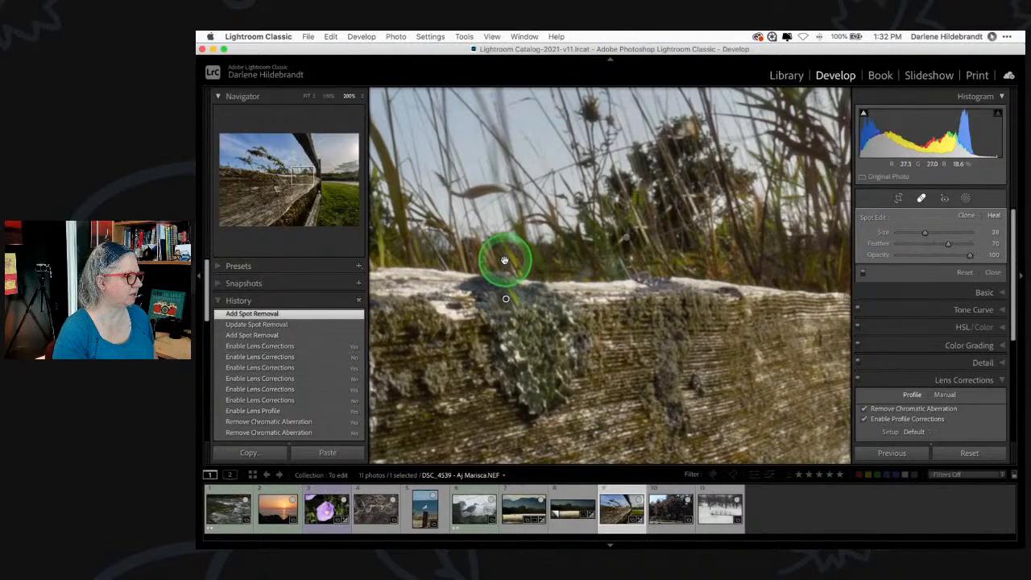
- Reposition the sample source of the heal over the lichen's flare, then finish spot removal with the whole photo in view
{"action": "left_click", "coordinate": [533, 291]}
{"action": "left_click_drag", "start_coordinate": [539, 304], "coordinate": [585, 376]}
{"action": "key", "text": "q"}
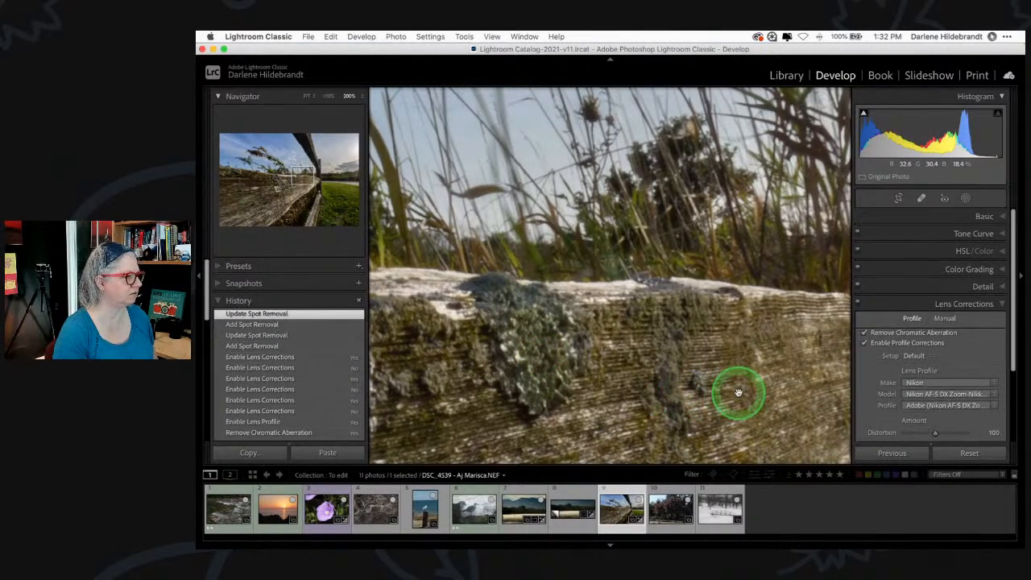
{"action": "left_click", "coordinate": [738, 392]}
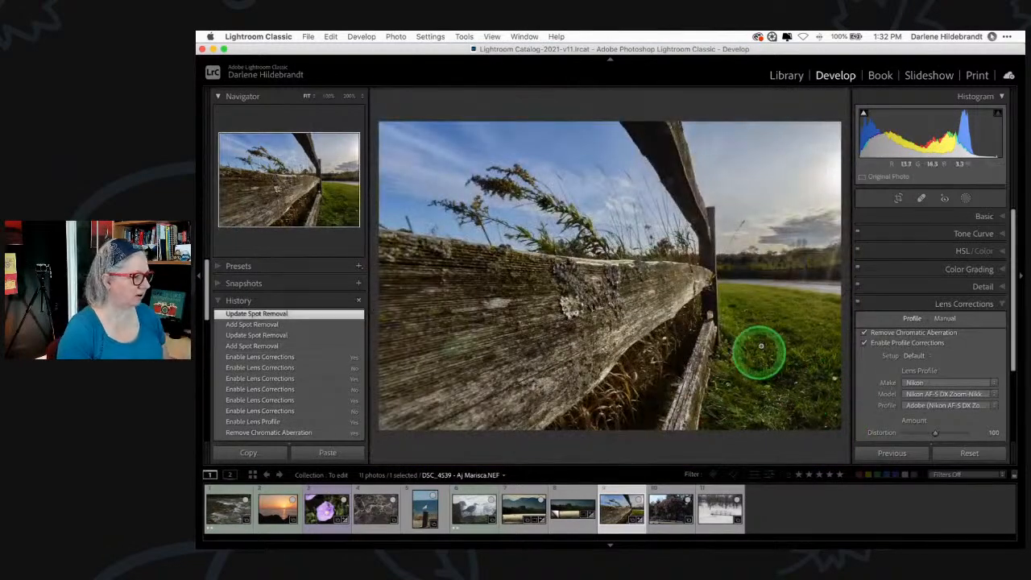
- Inspect the light streaks over the trees and road beyond the fence at 200% and 100%, and return to the whole photo
{"action": "left_click", "coordinate": [832, 281]}
{"action": "left_click_drag", "start_coordinate": [527, 217], "coordinate": [543, 369]}
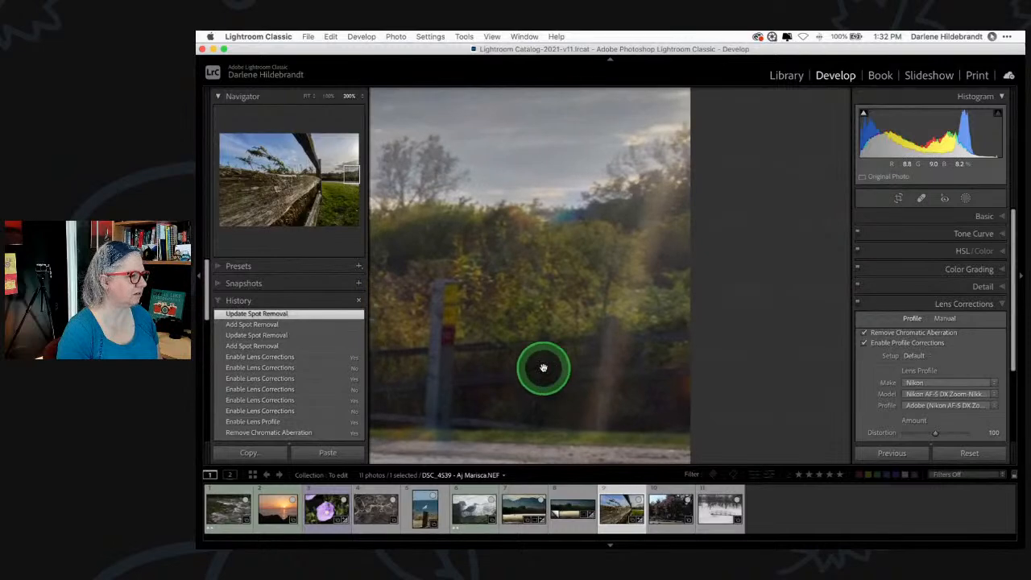
{"action": "left_click", "coordinate": [328, 96]}
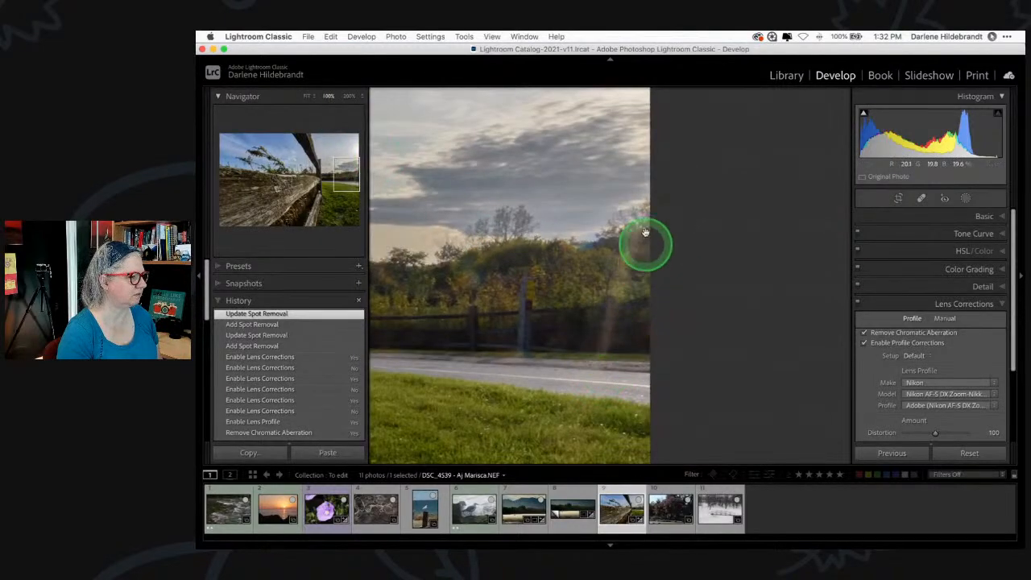
{"action": "left_click", "coordinate": [534, 396]}
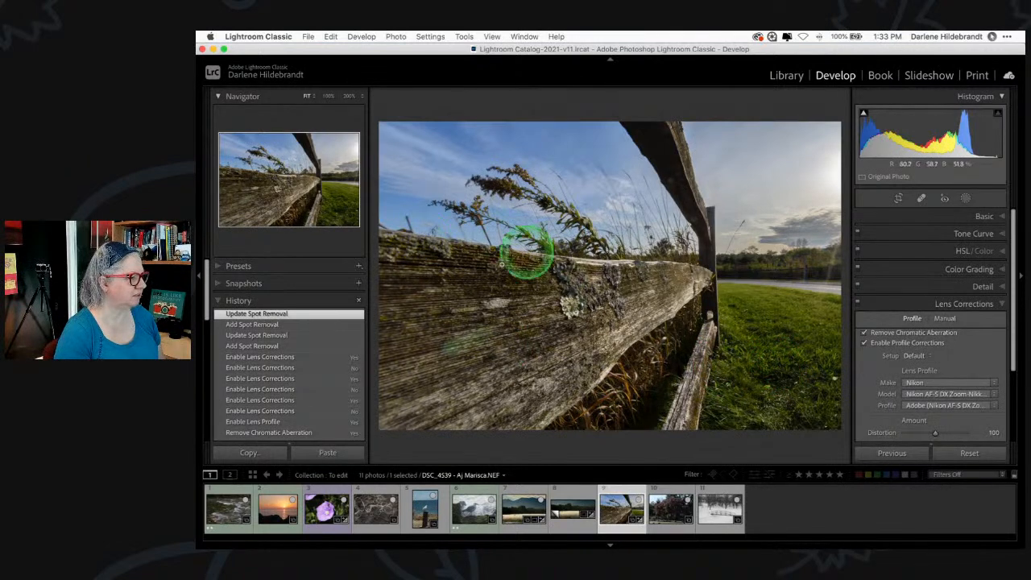
- Create a new Select Subject mask and add a wide tilted radial gradient to it over the near fence rail
{"action": "left_click", "coordinate": [966, 199]}
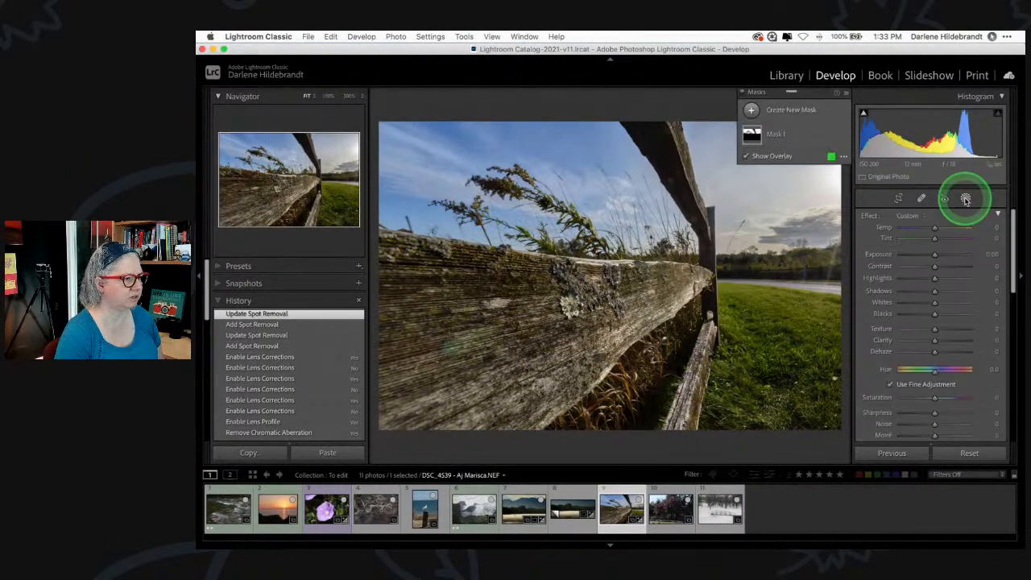
{"action": "left_click", "coordinate": [790, 112]}
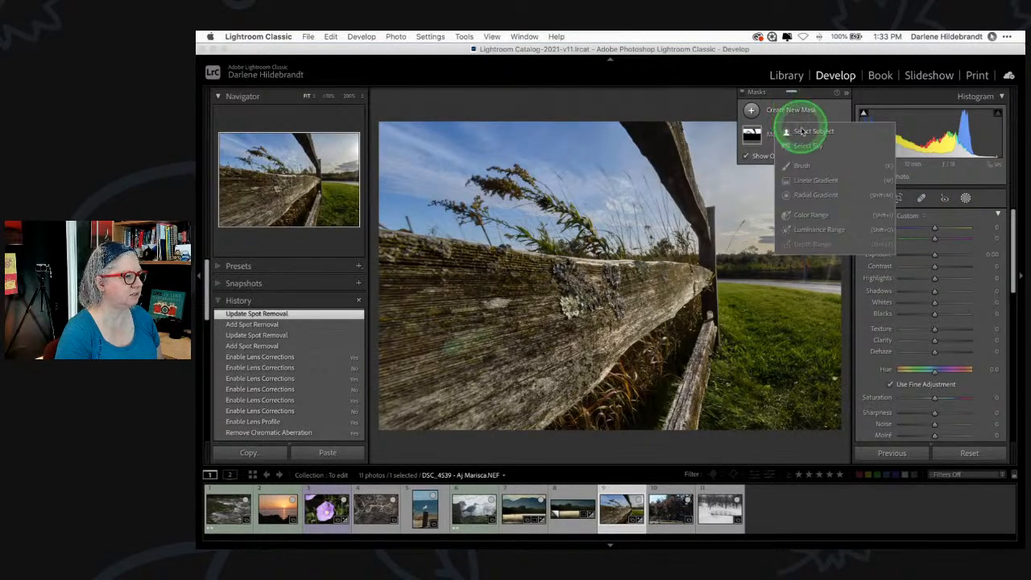
{"action": "left_click", "coordinate": [805, 131]}
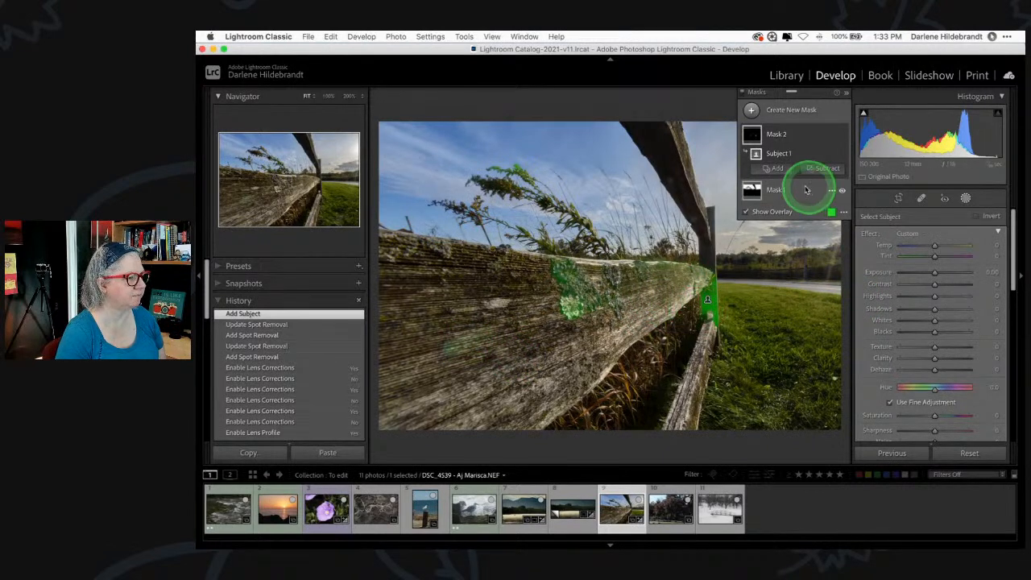
{"action": "left_click", "coordinate": [775, 169]}
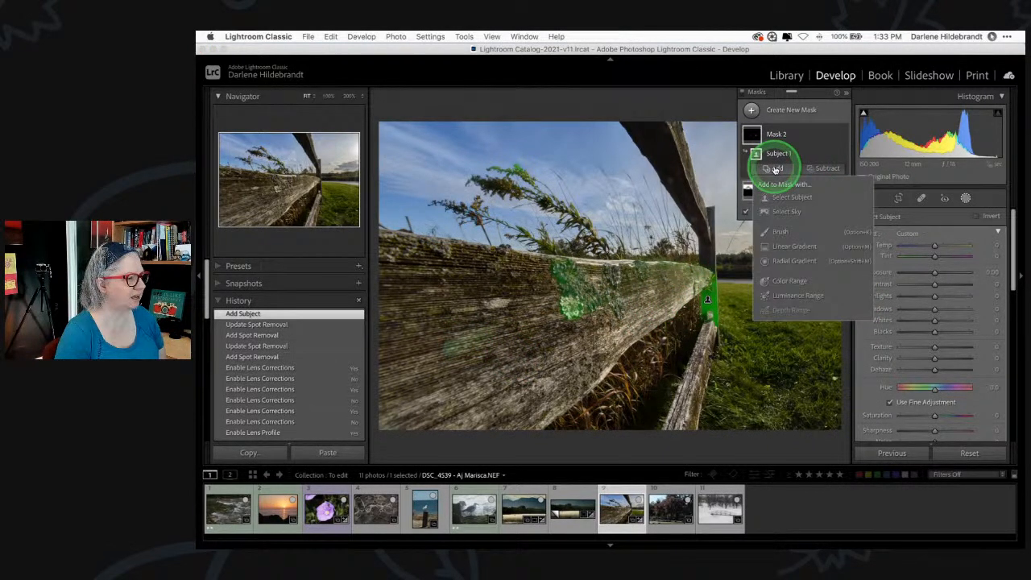
{"action": "left_click", "coordinate": [794, 259]}
{"action": "left_click_drag", "start_coordinate": [603, 306], "coordinate": [568, 328]}
- Add a second radial gradient over the lower rail and dry grass, and shift the first one down along the near rail
{"action": "left_click", "coordinate": [776, 182]}
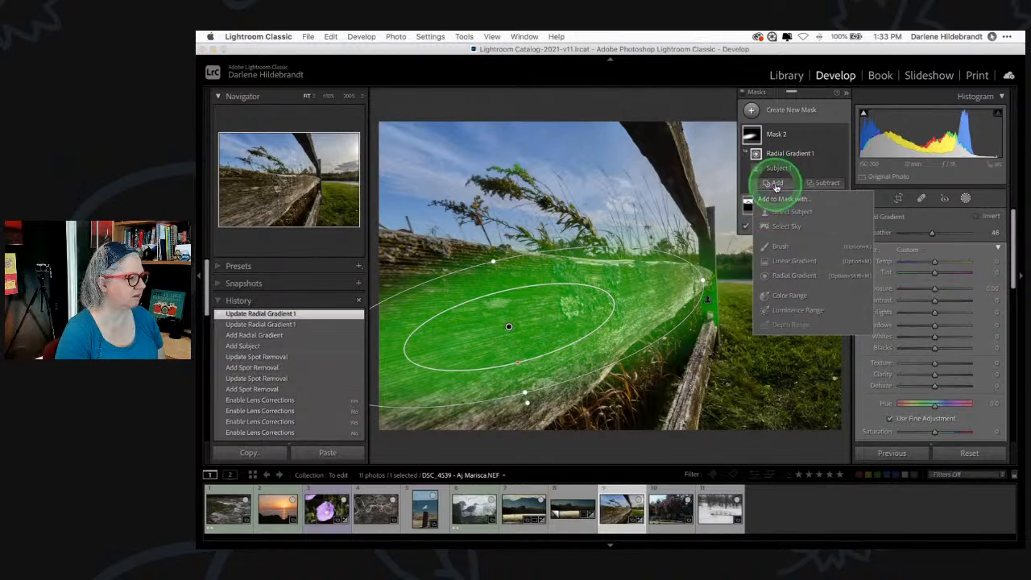
{"action": "left_click", "coordinate": [787, 275]}
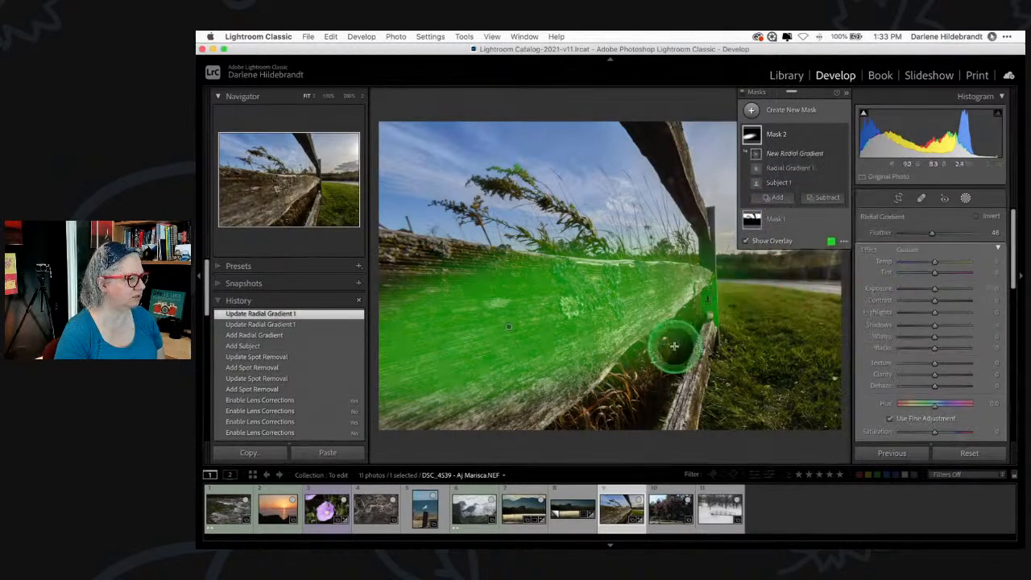
{"action": "mouse_move", "coordinate": [698, 353]}
{"action": "left_mouse_down"}
{"action": "mouse_move", "coordinate": [683, 390]}
{"action": "mouse_move", "coordinate": [737, 429]}
{"action": "left_mouse_up"}
{"action": "left_click_drag", "start_coordinate": [727, 391], "coordinate": [663, 371]}
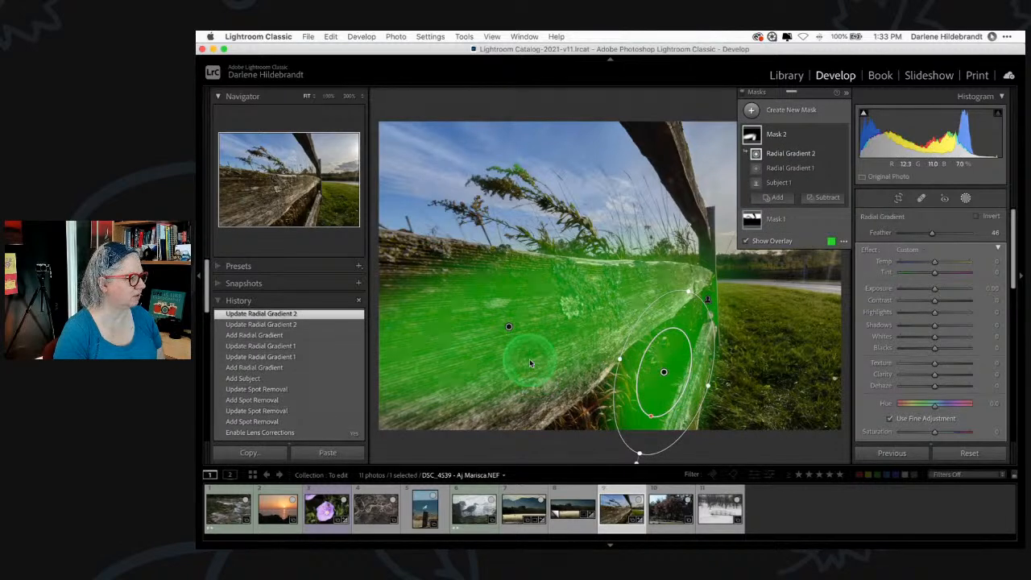
{"action": "left_click", "coordinate": [508, 326]}
{"action": "left_click_drag", "start_coordinate": [508, 326], "coordinate": [522, 348]}
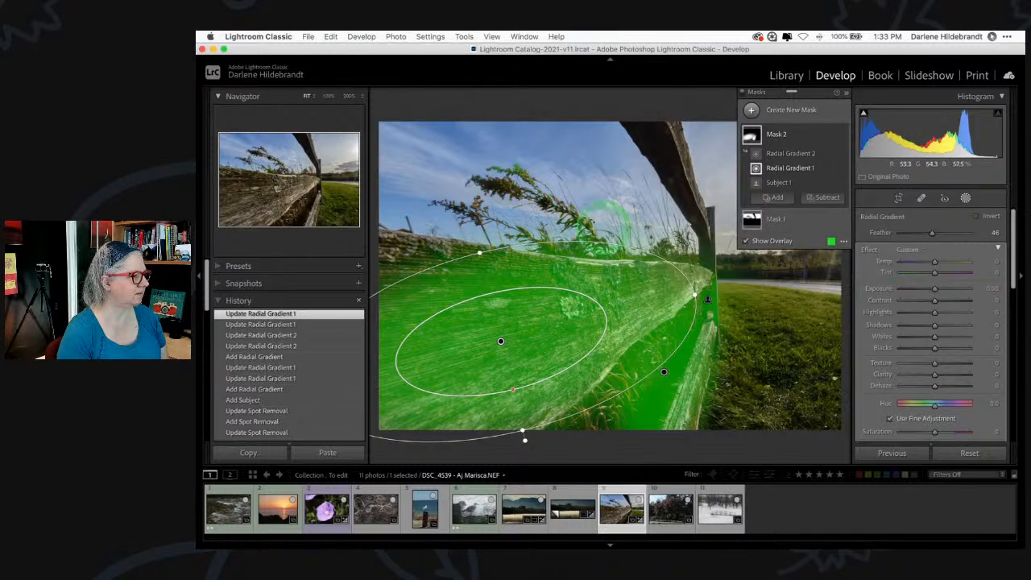
- Try adding a Color Range sampled from the dark upper fence beam to the mask, refine it to 61, and delete it
{"action": "left_click", "coordinate": [779, 197]}
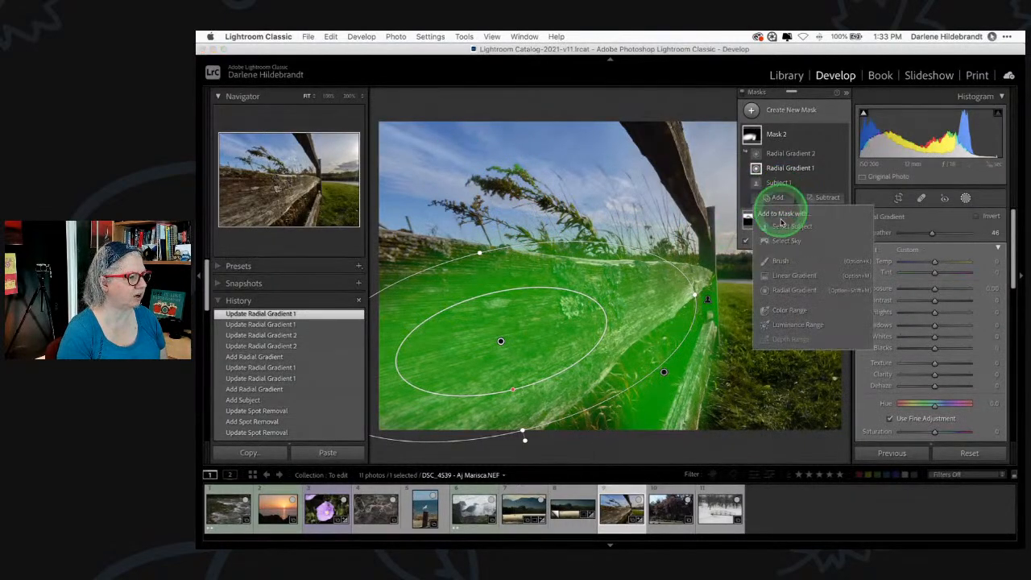
{"action": "left_click", "coordinate": [790, 313]}
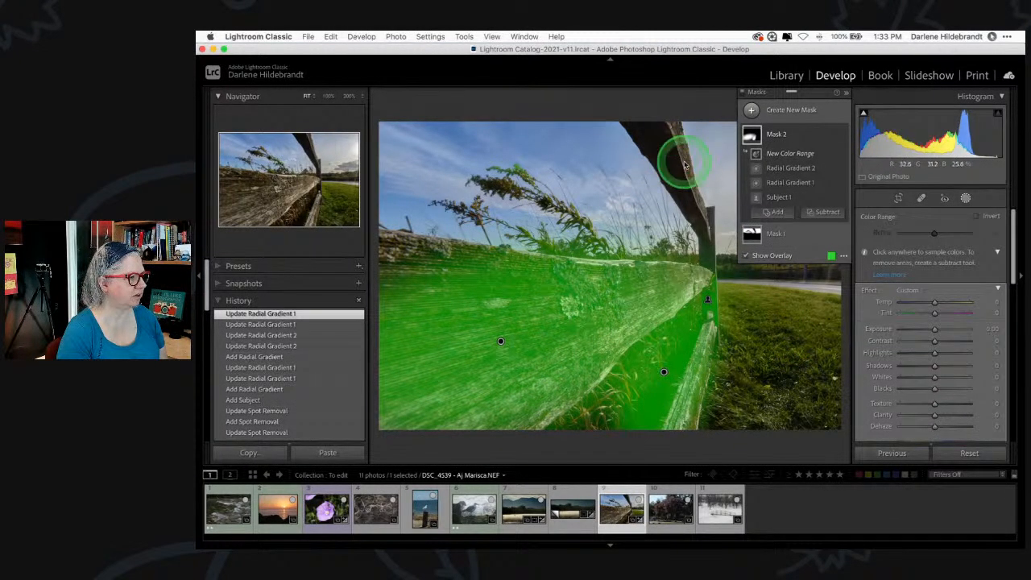
{"action": "left_click", "coordinate": [677, 155]}
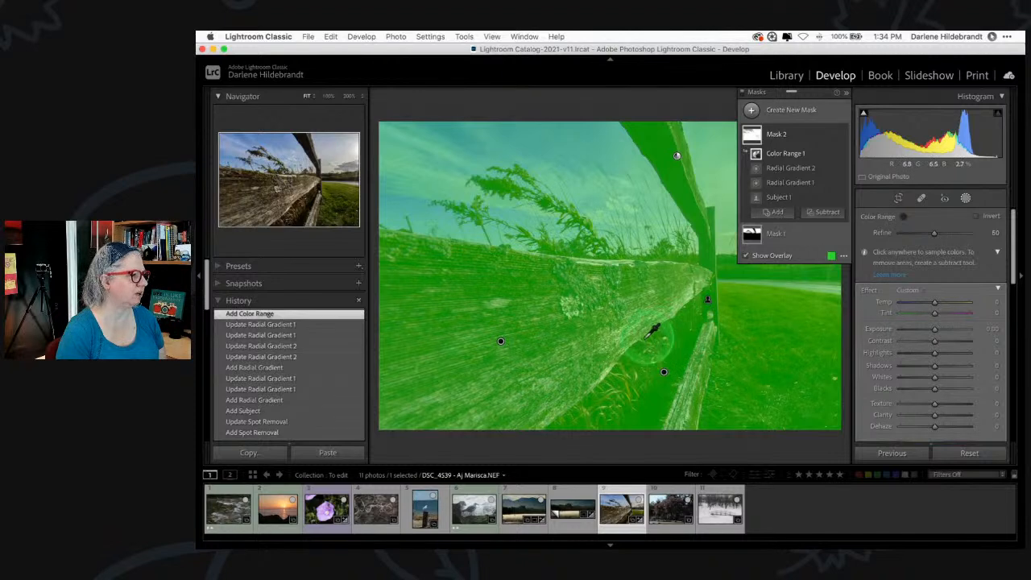
{"action": "left_click_drag", "start_coordinate": [971, 234], "coordinate": [935, 233]}
{"action": "left_click", "coordinate": [830, 154]}
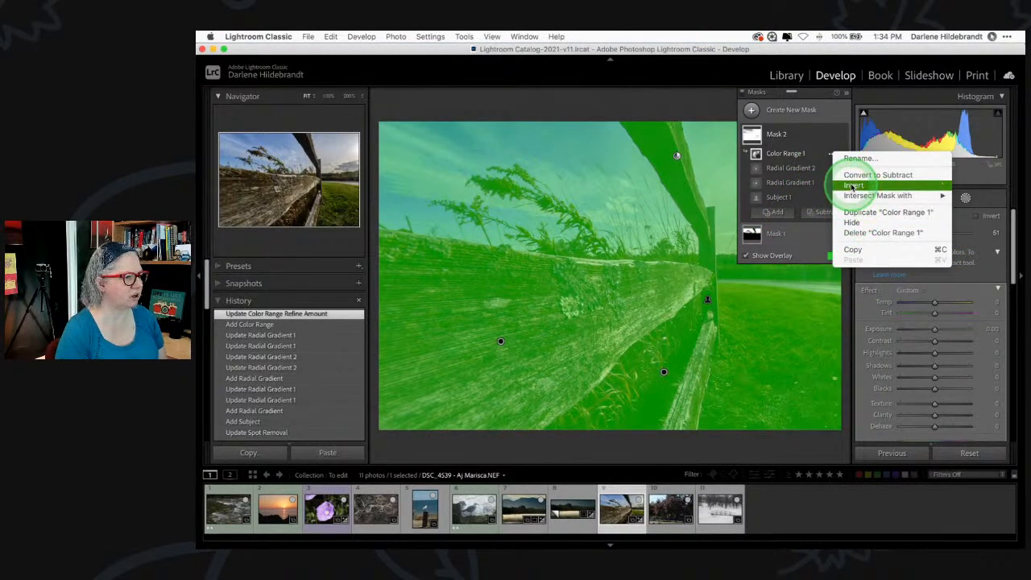
{"action": "left_click", "coordinate": [856, 232]}
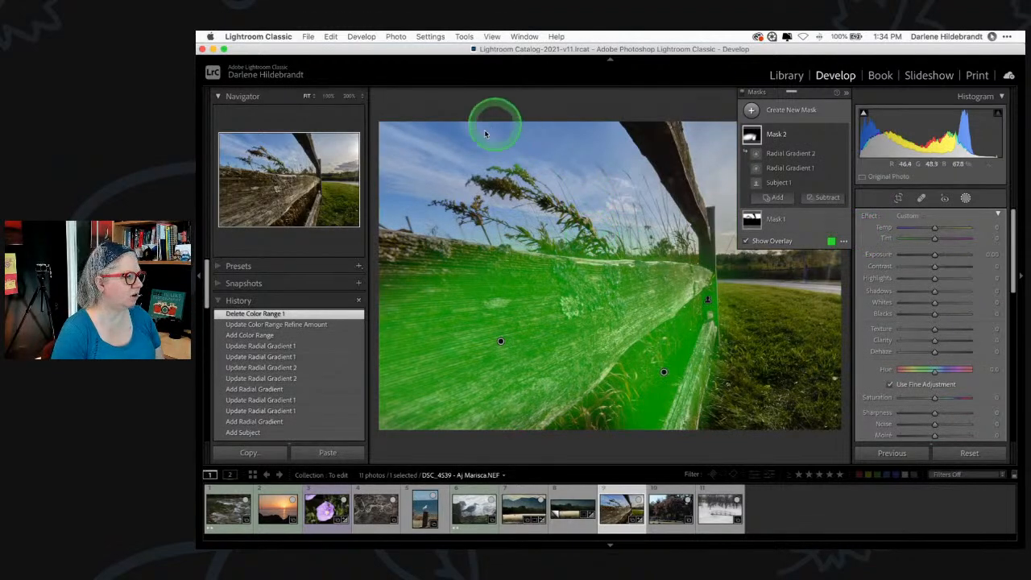
- Add a Luminance Range sampled from the upper fence beam to the mask and widen its upper limits to 32/58
{"action": "left_click", "coordinate": [776, 198]}
{"action": "left_click", "coordinate": [778, 324]}
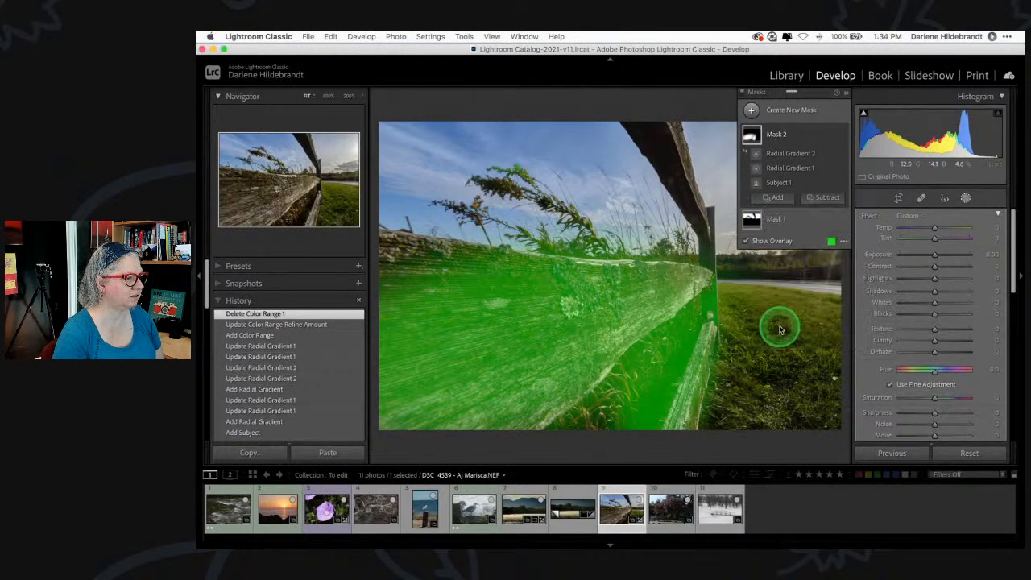
{"action": "left_click", "coordinate": [667, 160]}
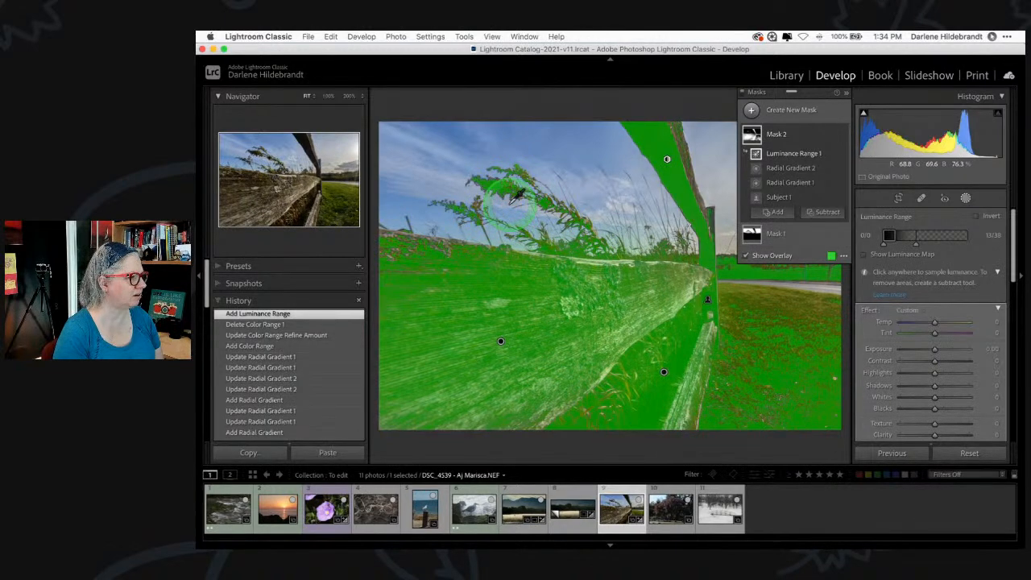
{"action": "left_click_drag", "start_coordinate": [913, 233], "coordinate": [934, 245]}
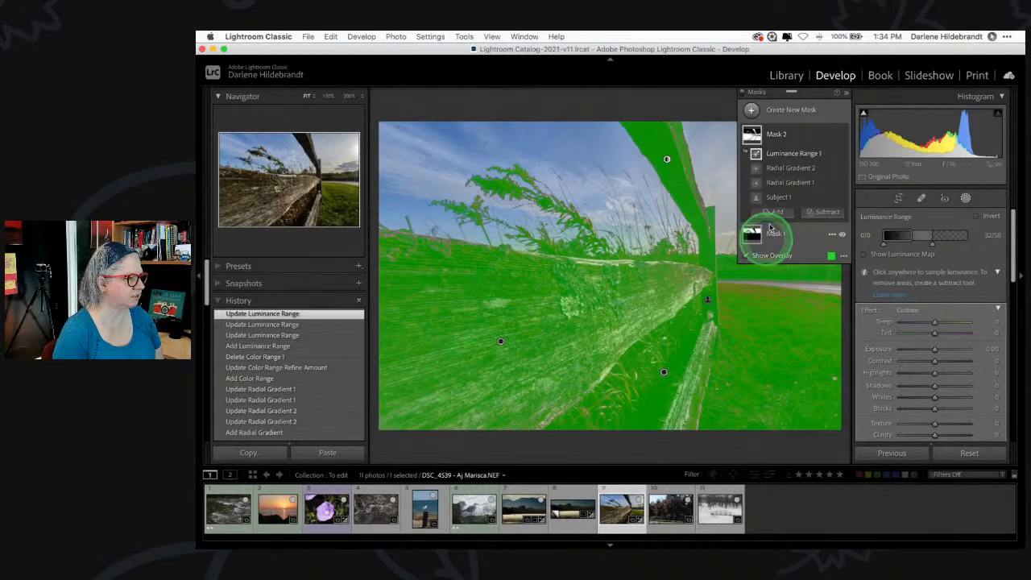
- Subtract a linear gradient from the fence mask to exclude the sky, road and grass beyond the upright post
{"action": "left_click_drag", "start_coordinate": [819, 92], "coordinate": [499, 137]}
{"action": "double_click", "coordinate": [476, 180]}
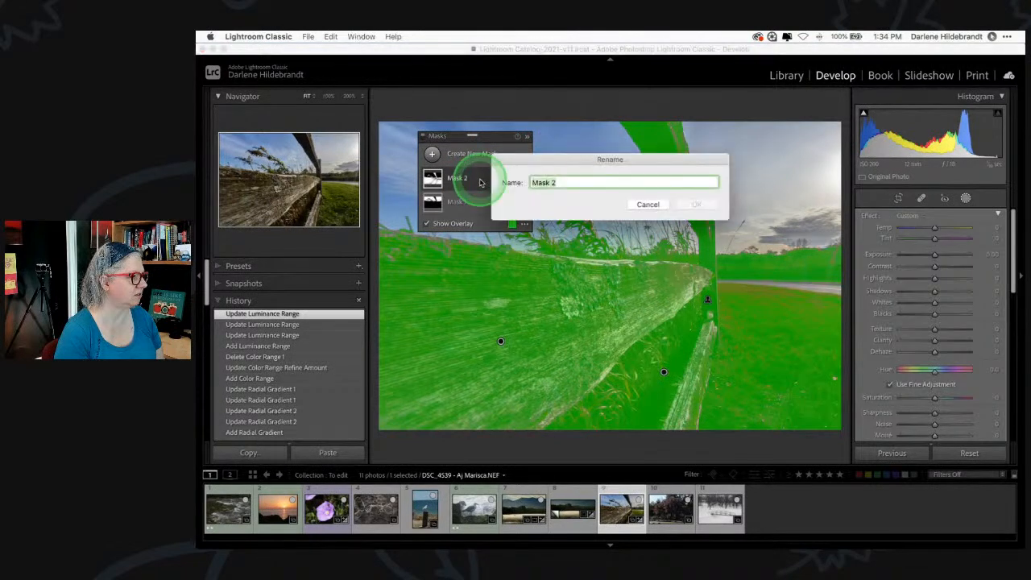
{"action": "left_click", "coordinate": [647, 204]}
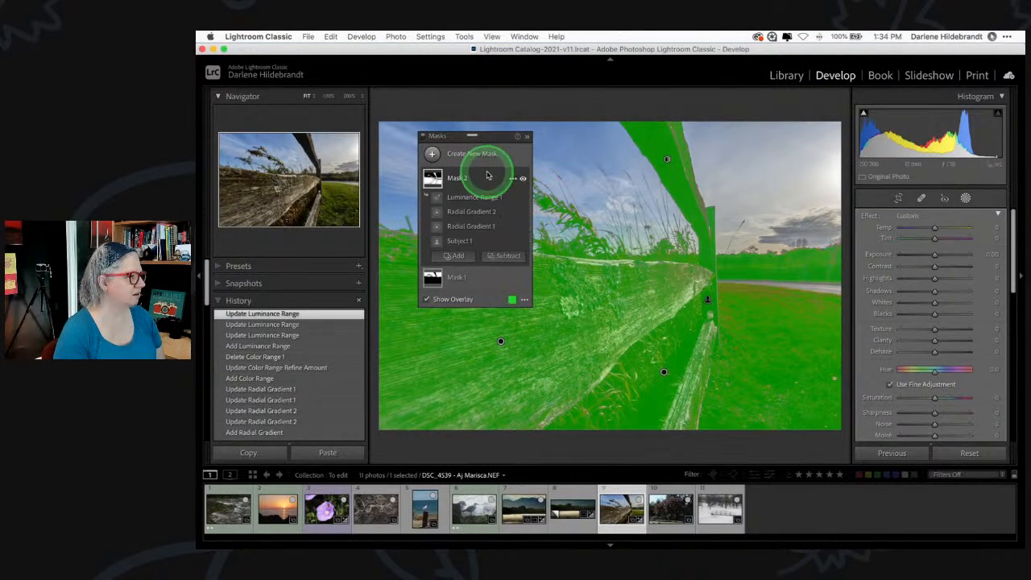
{"action": "left_click", "coordinate": [506, 256]}
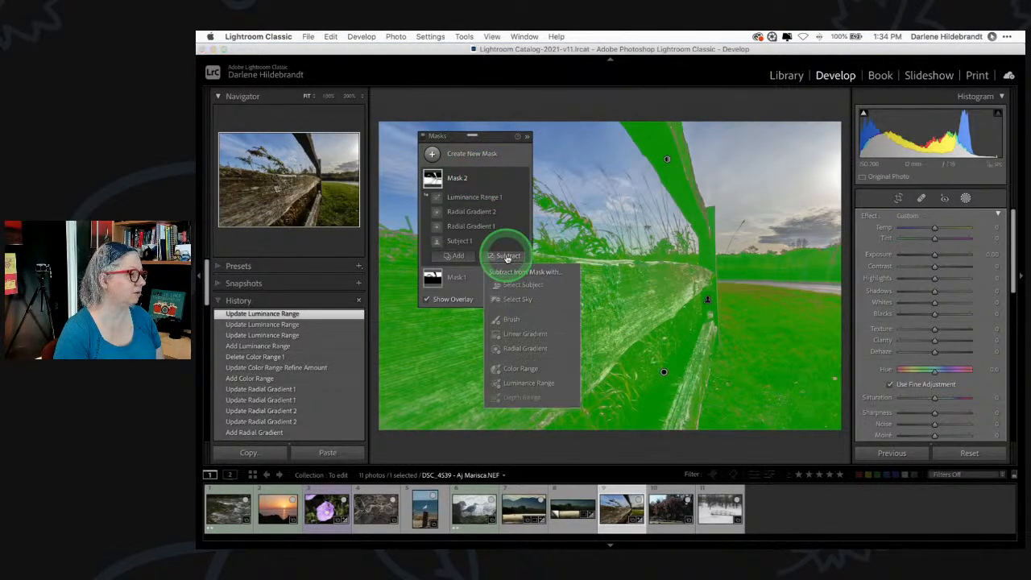
{"action": "left_click", "coordinate": [509, 347]}
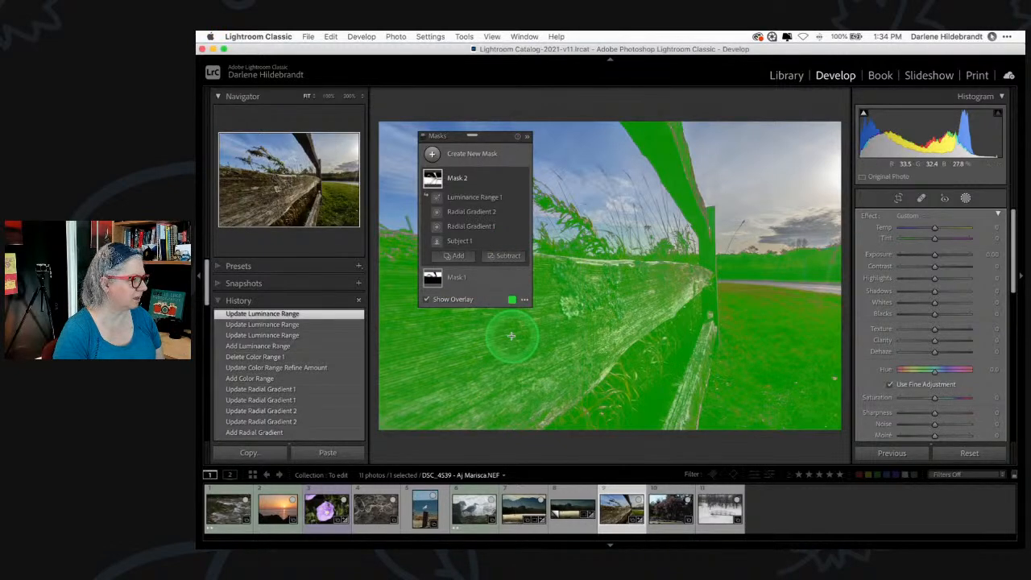
{"action": "left_click_drag", "start_coordinate": [770, 283], "coordinate": [716, 285]}
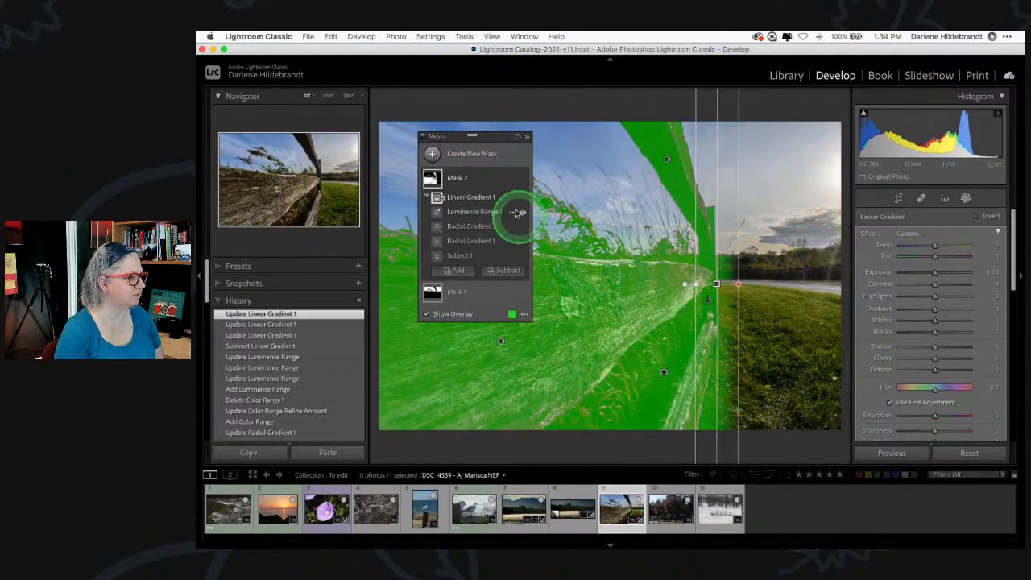
- Check the subtracted linear gradient's coverage and tilt it to follow the fence post and the lower rail
{"action": "left_click", "coordinate": [483, 178]}
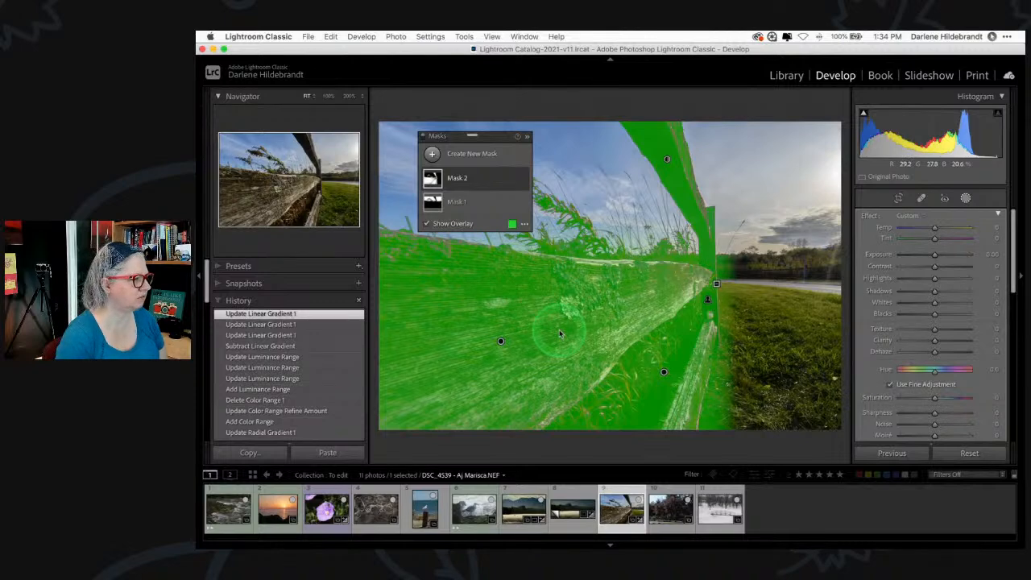
{"action": "left_click", "coordinate": [716, 284]}
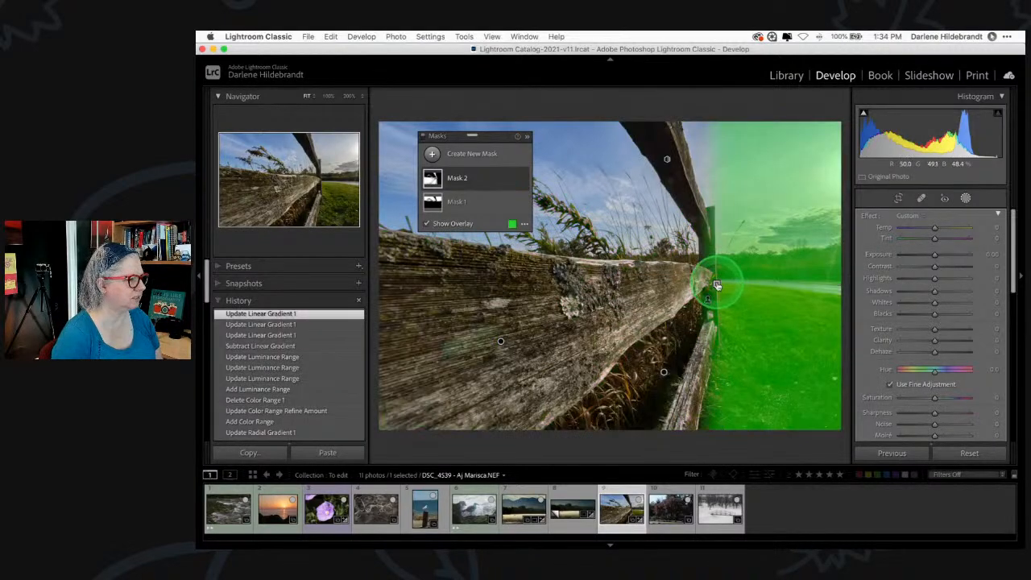
{"action": "left_click_drag", "start_coordinate": [724, 392], "coordinate": [707, 390]}
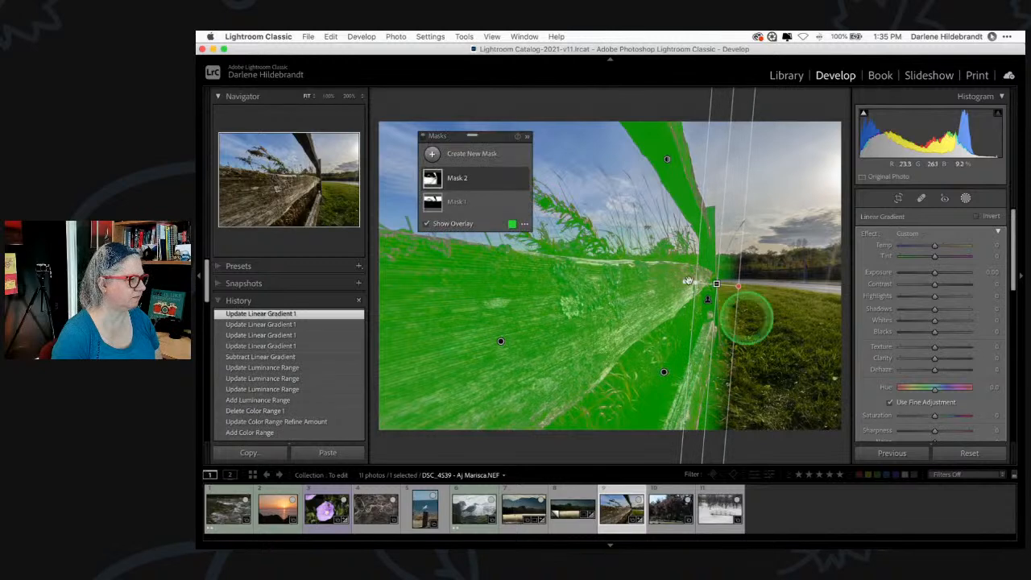
{"action": "left_click", "coordinate": [481, 183]}
- Set Texture to 30 and Clarity to 25 for the fence mask
{"action": "left_click_drag", "start_coordinate": [463, 143], "coordinate": [778, 36]}
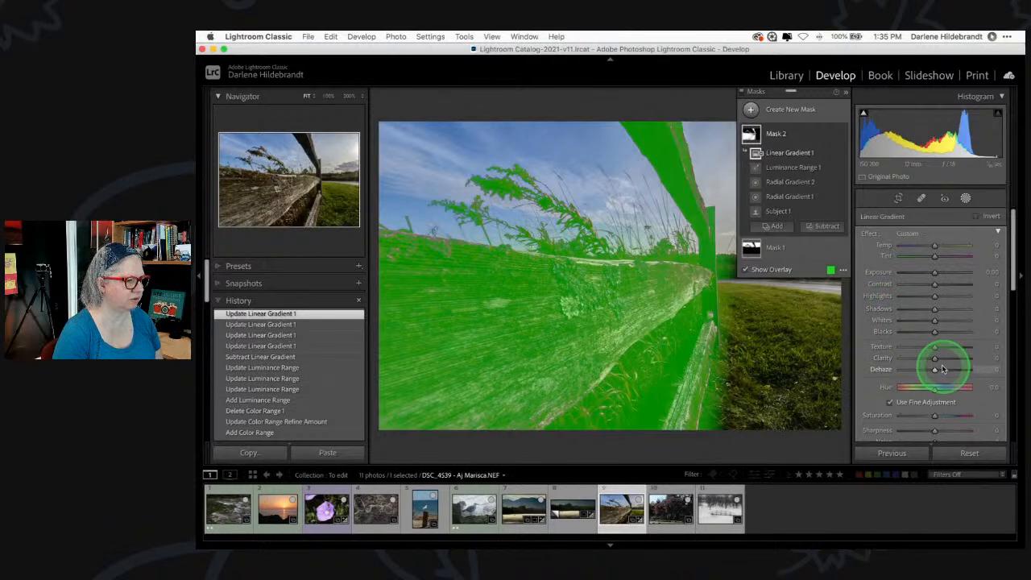
{"action": "left_click_drag", "start_coordinate": [934, 347], "coordinate": [946, 347]}
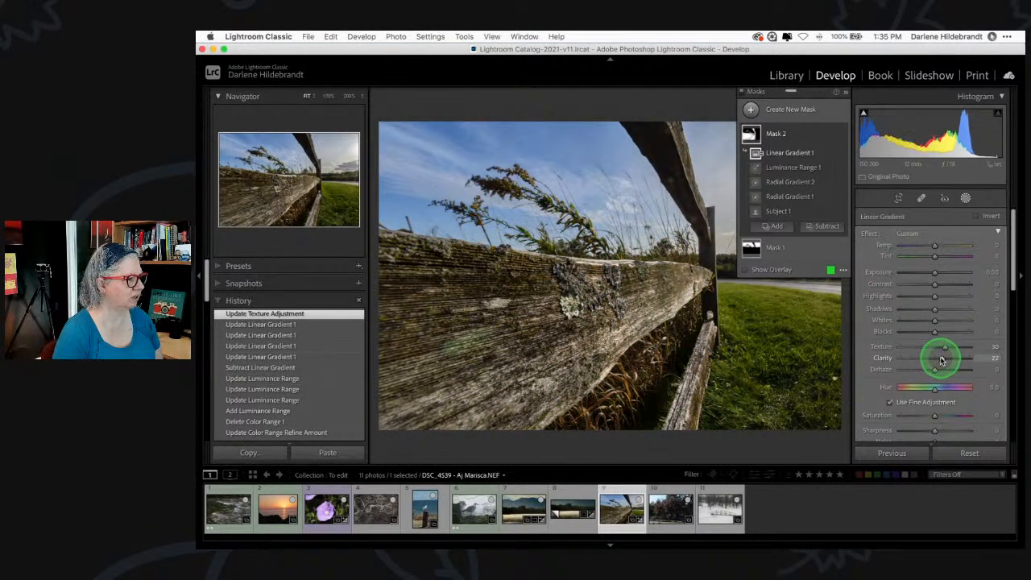
{"action": "left_click_drag", "start_coordinate": [943, 360], "coordinate": [940, 359]}
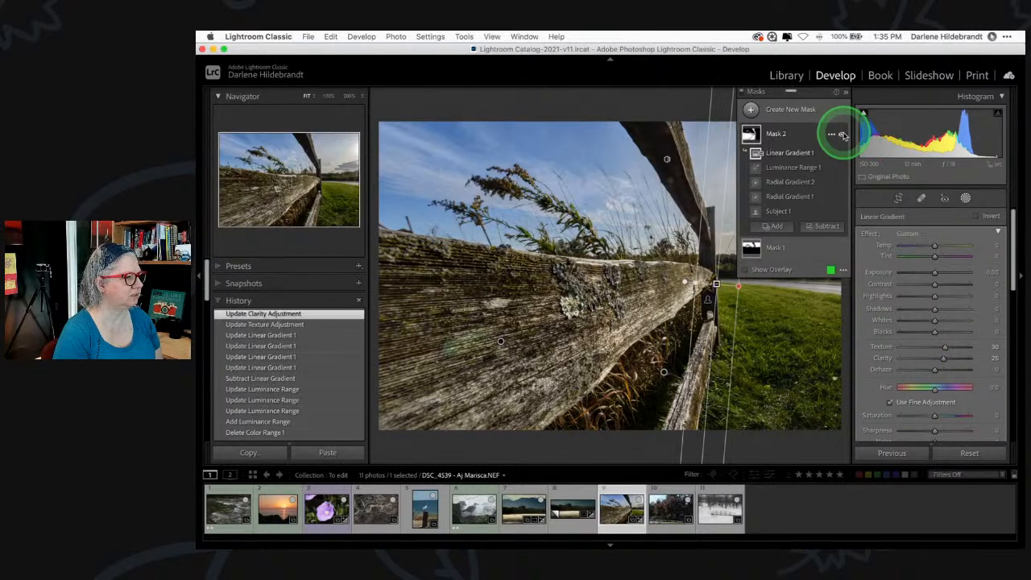
- Compare the photo with the fence mask hidden and shown several times, leave the mask on, and close masking
{"action": "left_click", "coordinate": [842, 136]}
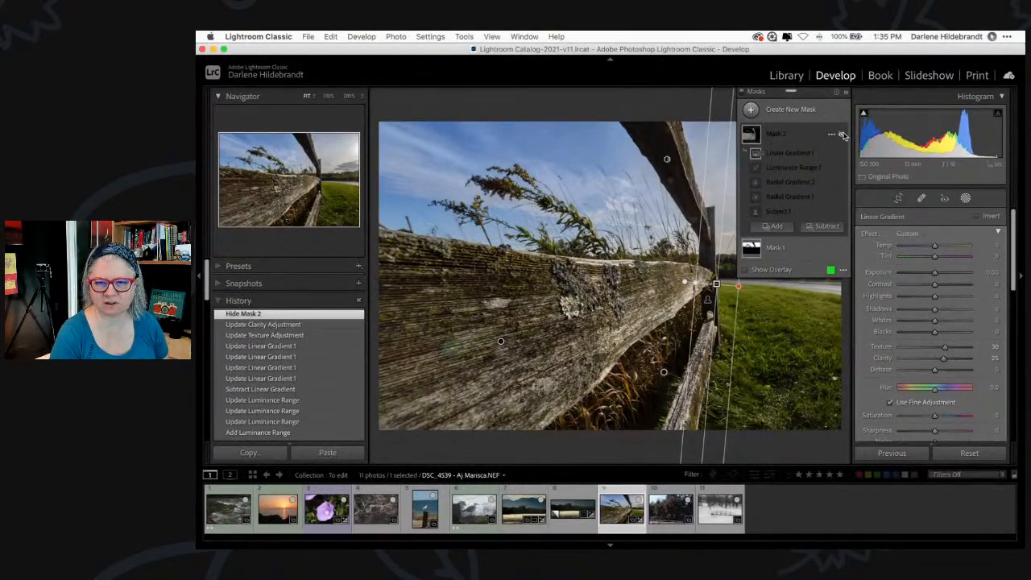
{"action": "left_click", "coordinate": [842, 135]}
{"action": "left_click", "coordinate": [841, 135]}
{"action": "left_click", "coordinate": [842, 135]}
{"action": "left_click", "coordinate": [842, 135]}
{"action": "left_click", "coordinate": [842, 135]}
{"action": "left_click", "coordinate": [842, 135]}
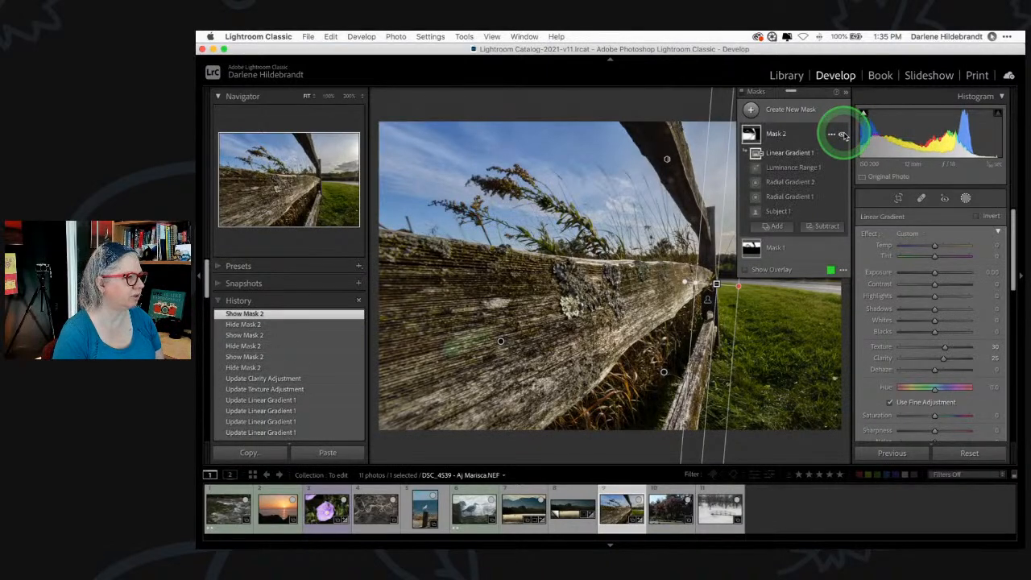
{"action": "left_click", "coordinate": [966, 199]}
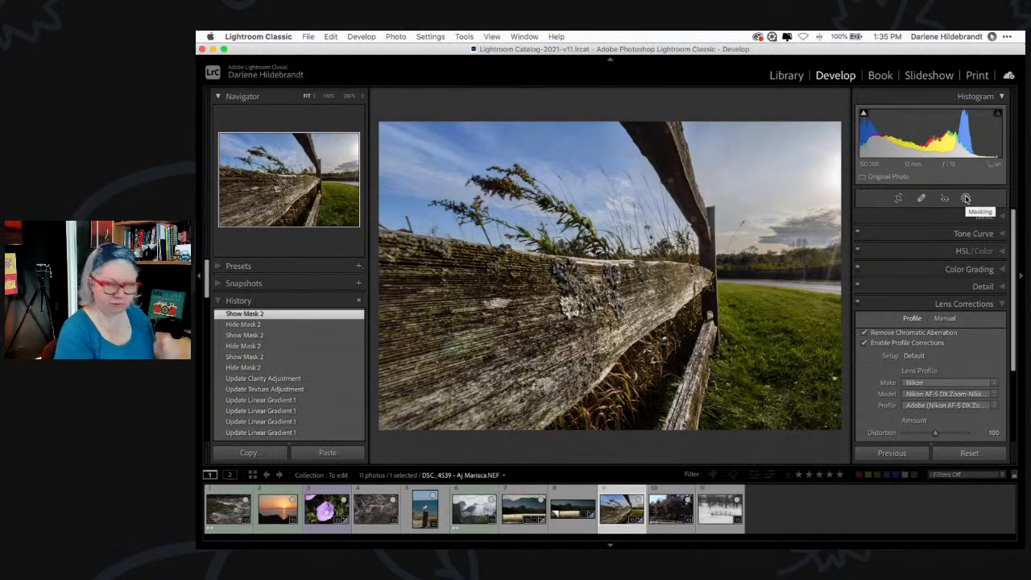
- Compare the fence photo's unedited and edited versions twice, ending on the edited version
{"action": "key", "text": "backslash"}
{"action": "key", "text": "backslash"}
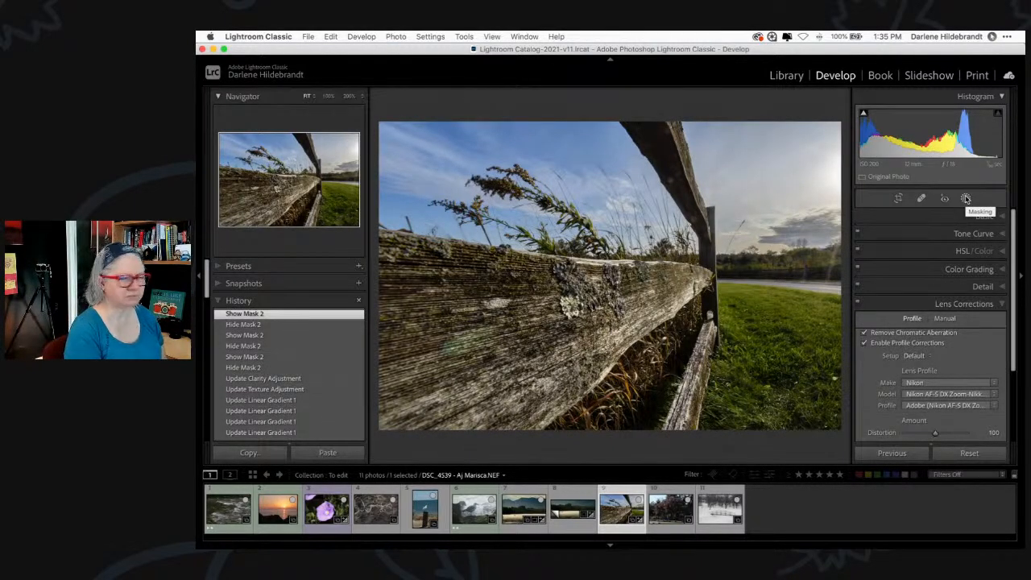
{"action": "key", "text": "backslash"}
{"action": "key", "text": "backslash"}
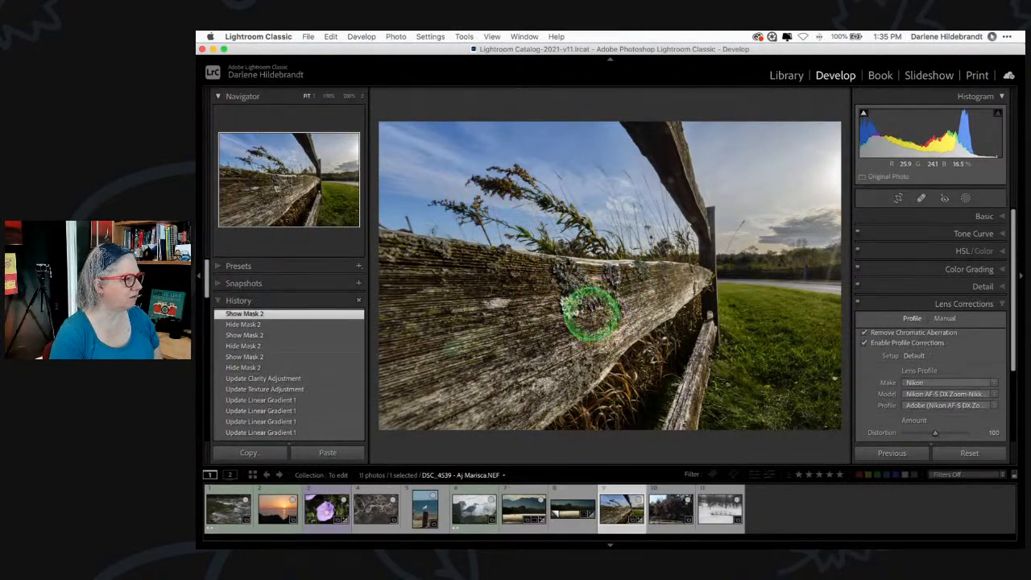
{"action": "left_click", "coordinate": [396, 36]}
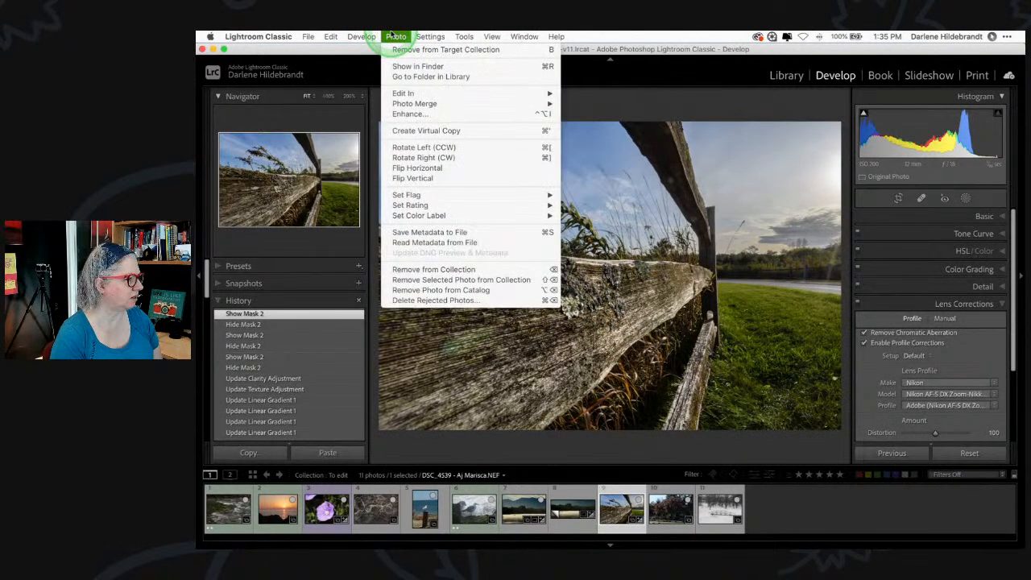
{"action": "left_click", "coordinate": [411, 178]}
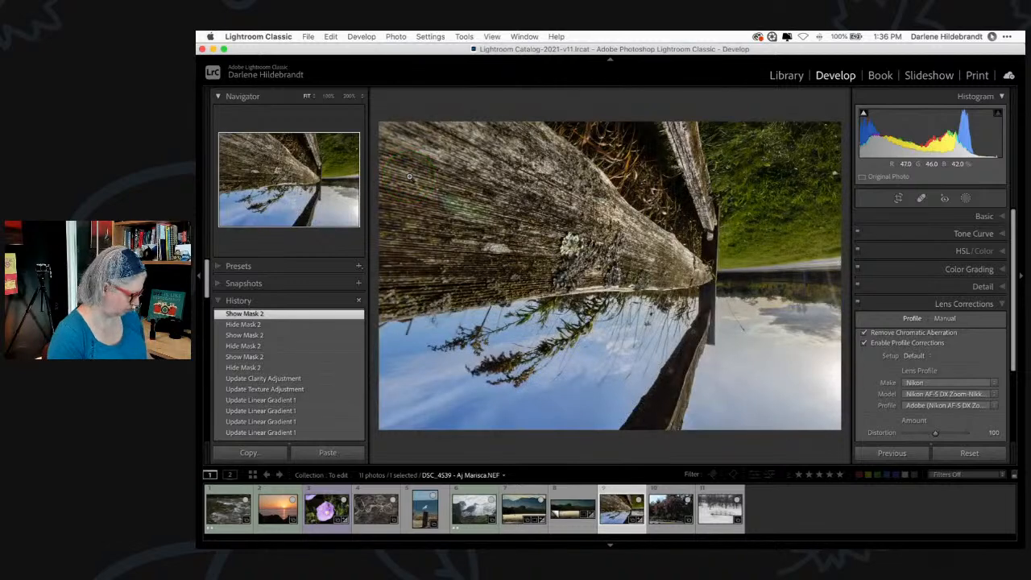
{"action": "key", "text": "super+z"}
- Flip the fence photo horizontally and review it with the surrounding interface dimmed, restoring normal lighting at the end
{"action": "left_click", "coordinate": [396, 37]}
{"action": "mouse_move", "coordinate": [376, 34]}
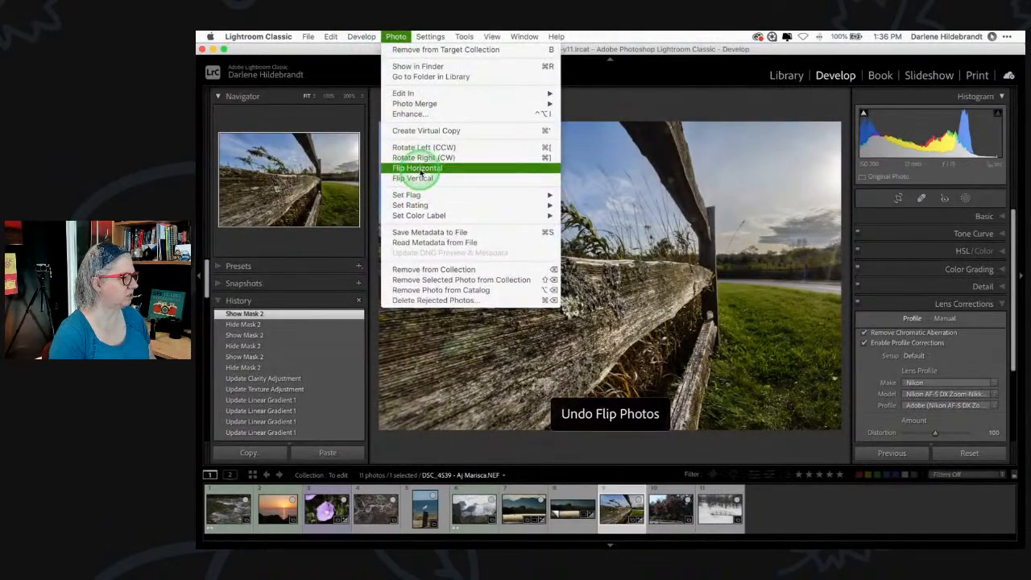
{"action": "left_click", "coordinate": [420, 169]}
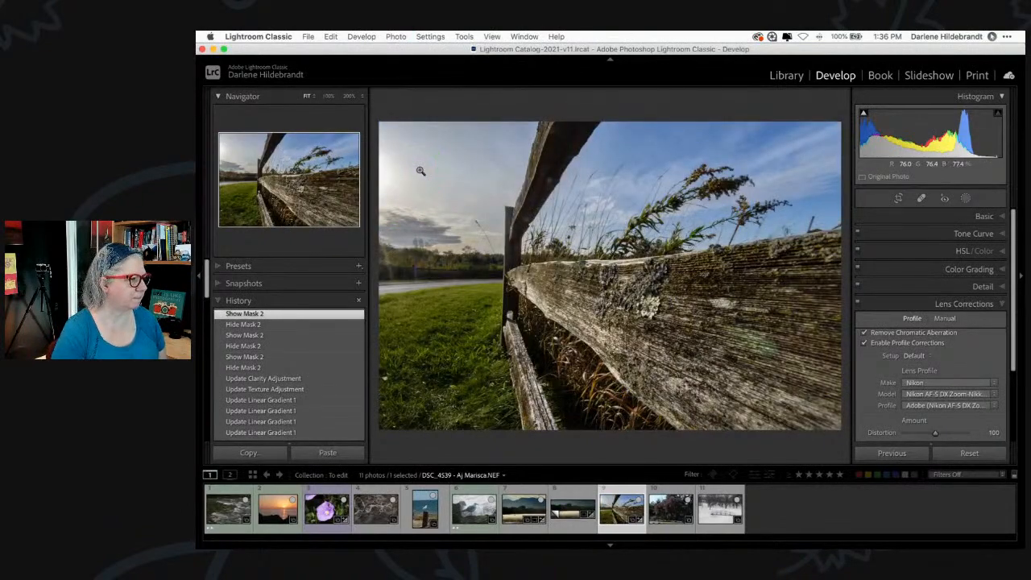
{"action": "key", "text": "l"}
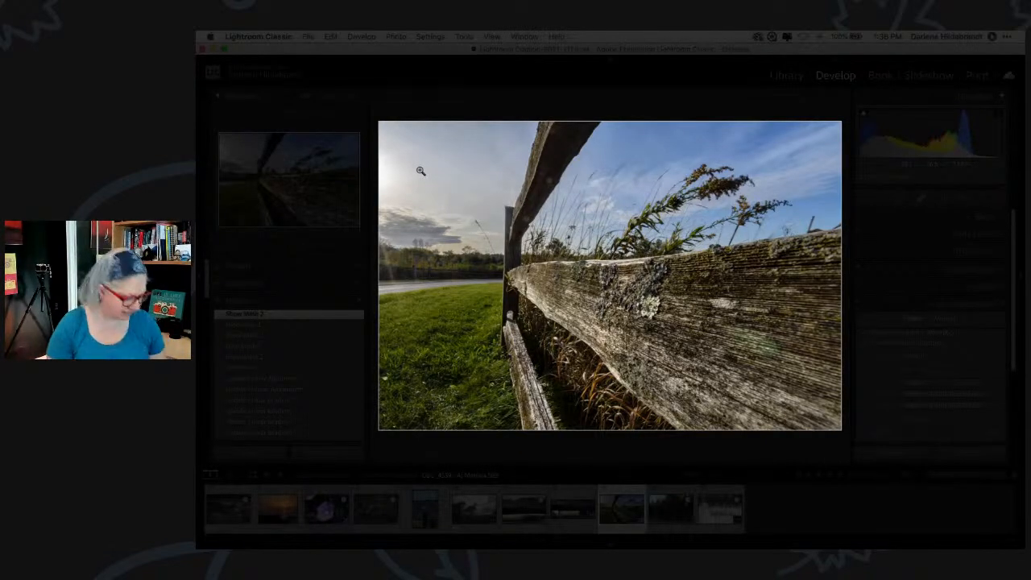
{"action": "key", "text": "l"}
{"action": "key", "text": "l"}
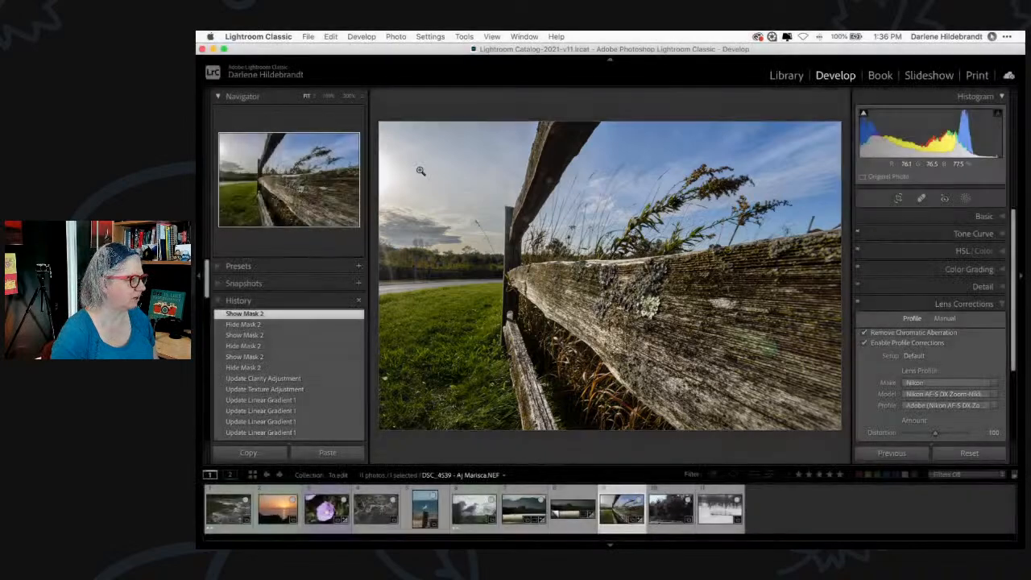
- Crop a narrow strip of sky and grass off the side of the fence photo beyond the upright post
{"action": "key", "text": "r"}
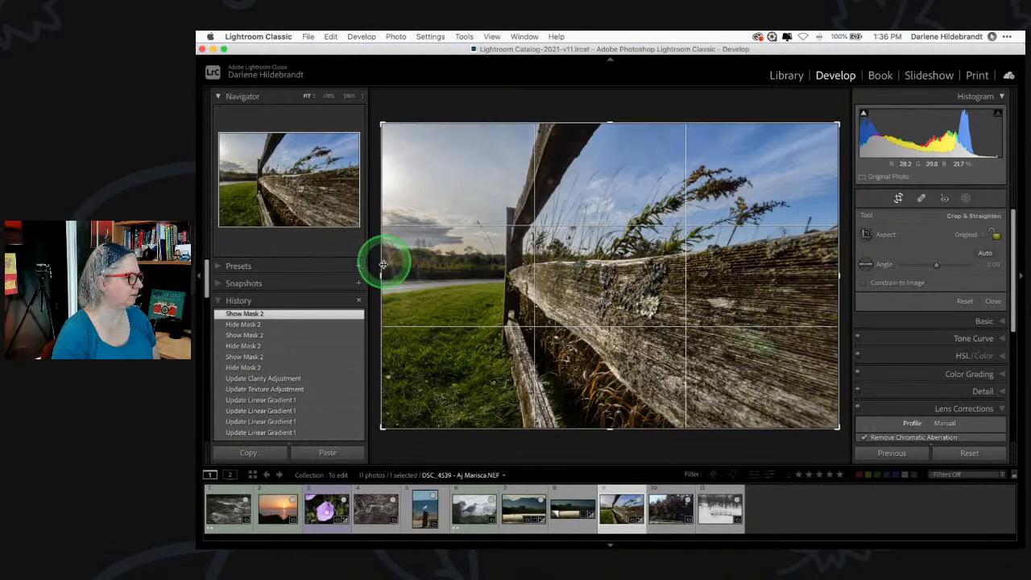
{"action": "left_click_drag", "start_coordinate": [384, 258], "coordinate": [422, 263]}
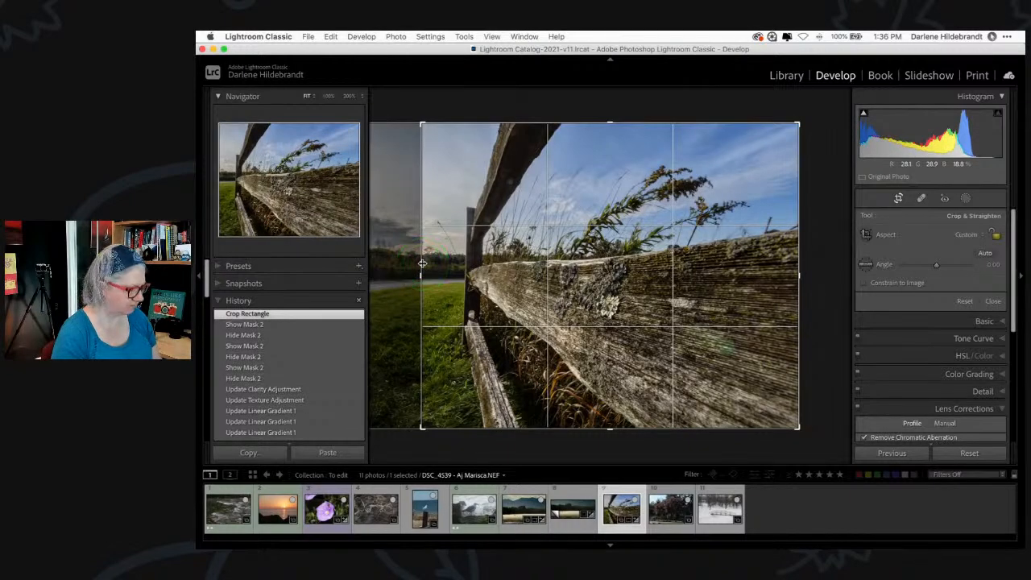
{"action": "key", "text": "Return"}
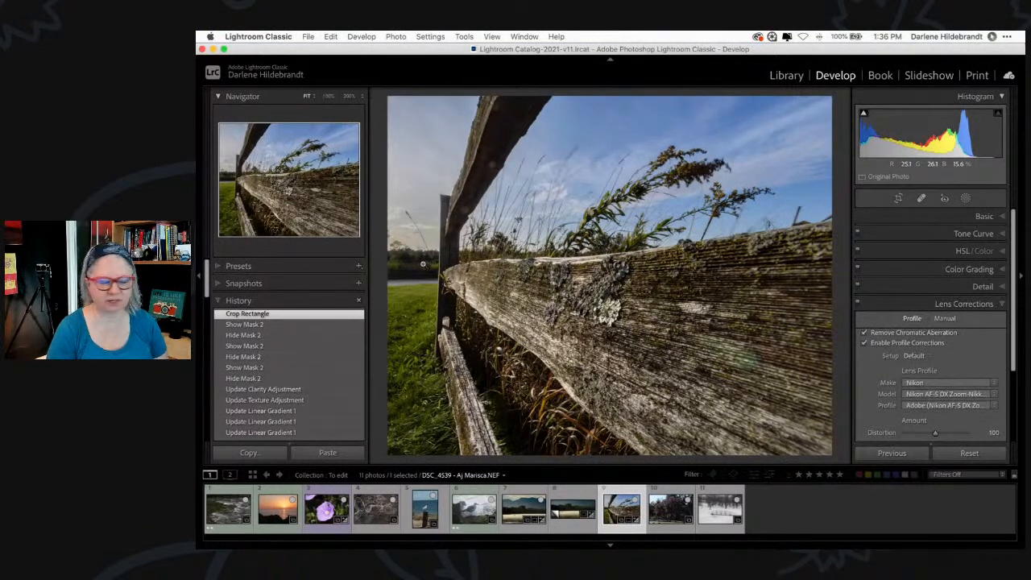
{"action": "mouse_move", "coordinate": [422, 263]}
{"action": "left_mouse_down"}
{"action": "mouse_move", "coordinate": [361, 260]}
{"action": "mouse_move", "coordinate": [359, 218]}
{"action": "mouse_move", "coordinate": [341, 287]}
{"action": "mouse_move", "coordinate": [395, 198]}
{"action": "mouse_move", "coordinate": [490, 134]}
{"action": "mouse_move", "coordinate": [414, 237]}
{"action": "mouse_move", "coordinate": [424, 305]}
{"action": "left_mouse_up"}
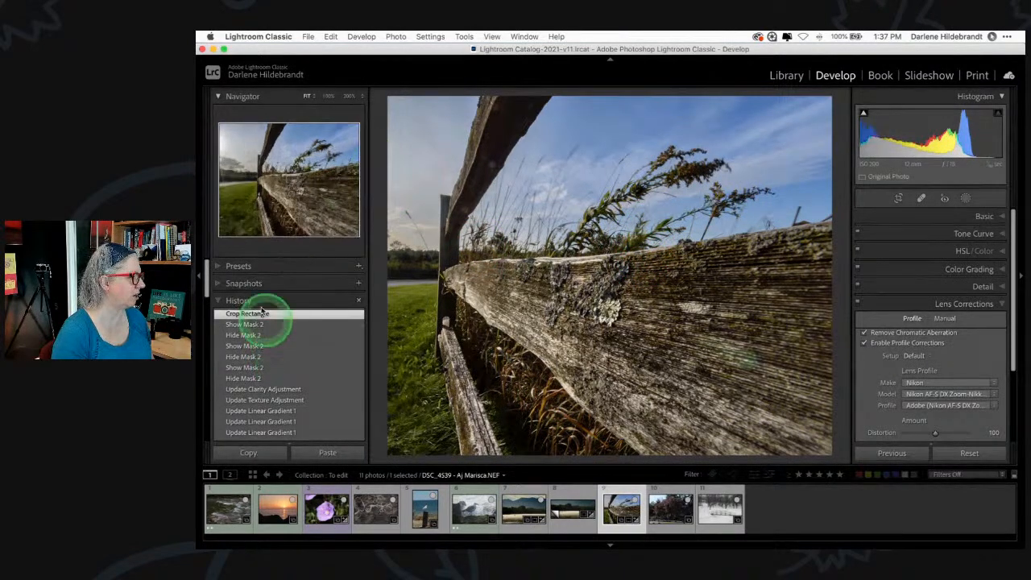
- Apply the Edge darken low preset from the DPM Edge Vignettes group to the fence photo
{"action": "left_click", "coordinate": [241, 266]}
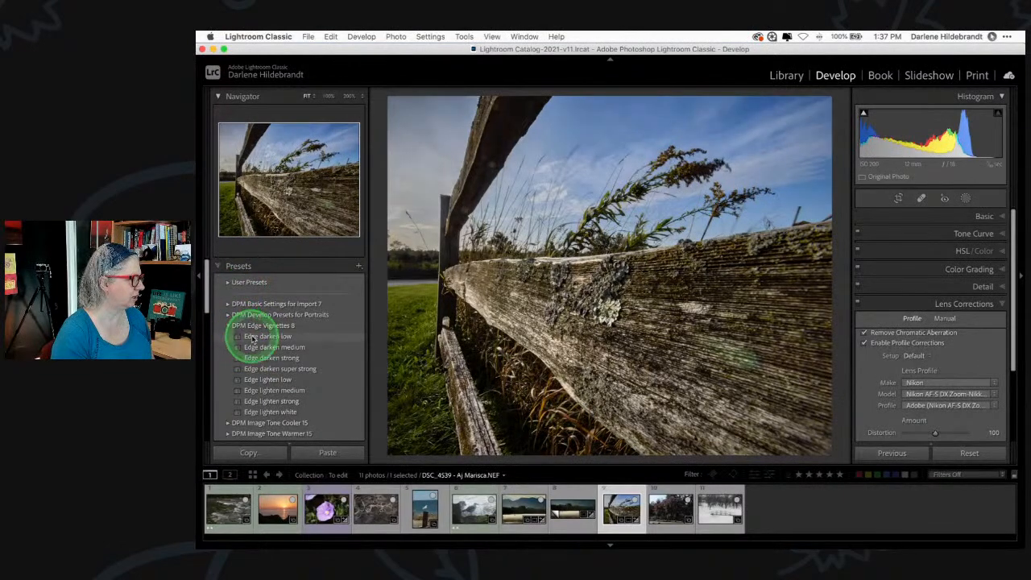
{"action": "left_click", "coordinate": [260, 337]}
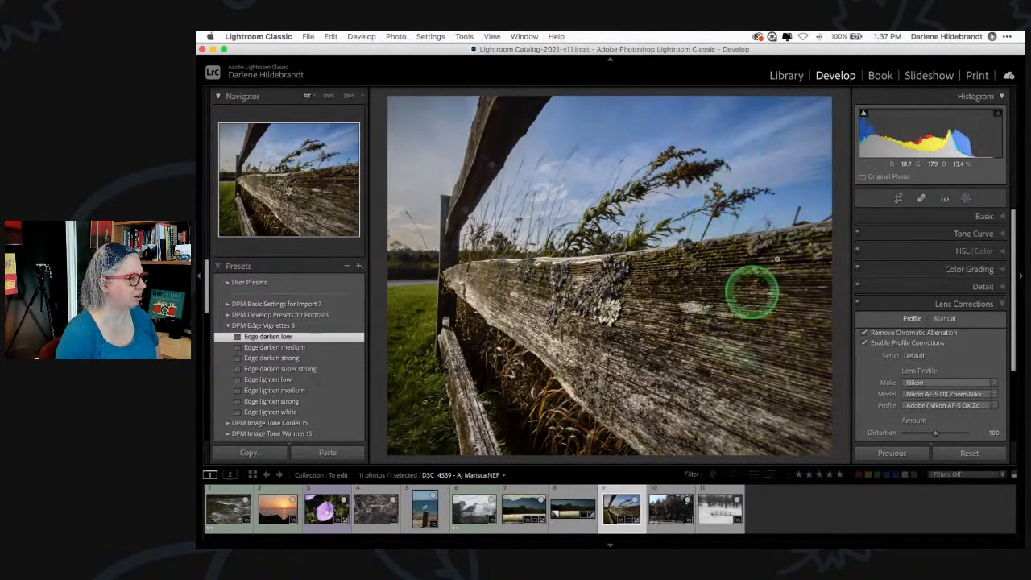
- Open the fence photo's list of masks
{"action": "left_click", "coordinate": [965, 199]}
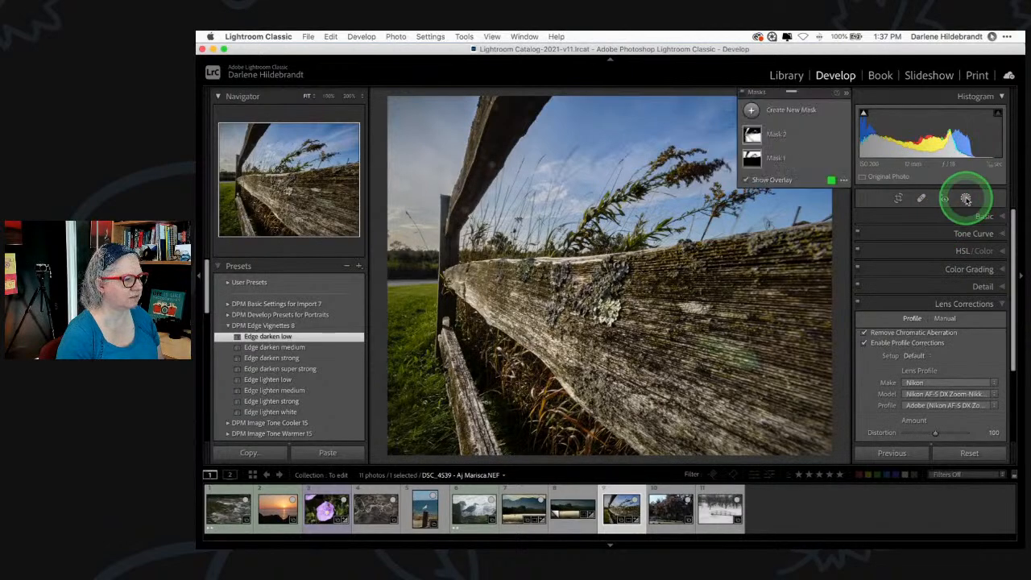
- Darken the sky mask (Mask 1) by setting its Exposure to about -0.68
{"action": "left_click", "coordinate": [800, 159]}
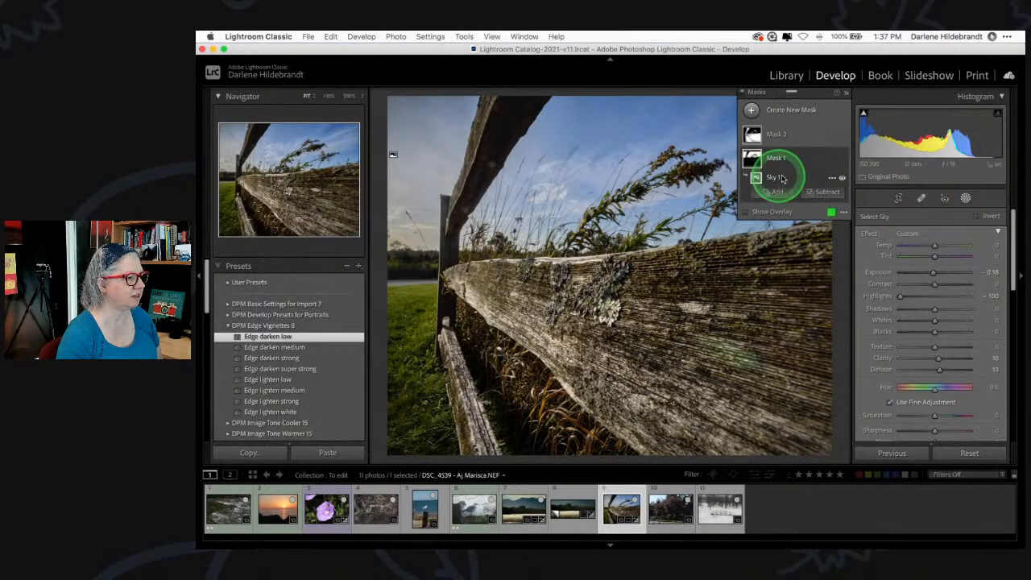
{"action": "left_click", "coordinate": [801, 161]}
{"action": "left_click", "coordinate": [803, 161]}
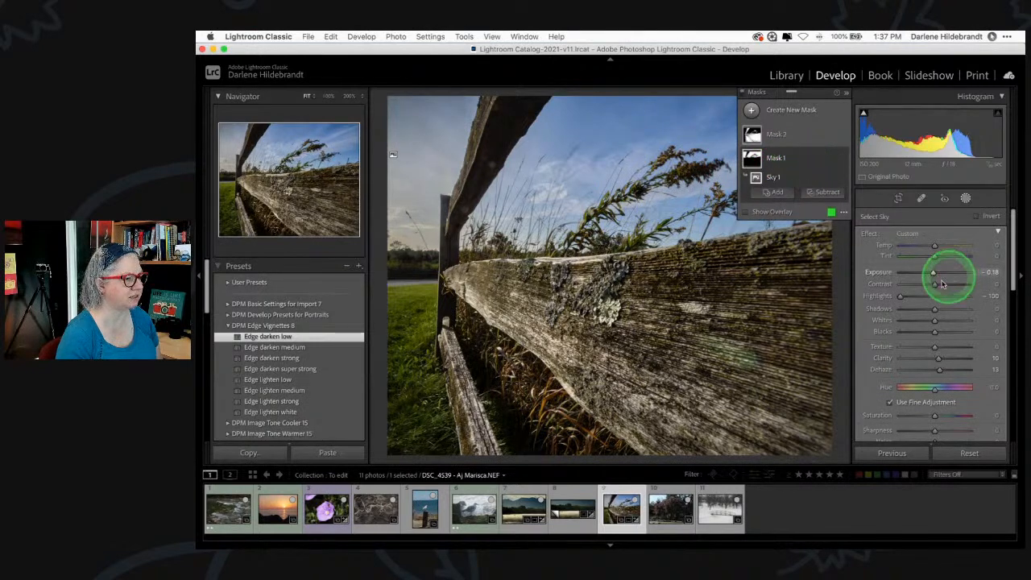
{"action": "left_click_drag", "start_coordinate": [933, 275], "coordinate": [928, 274]}
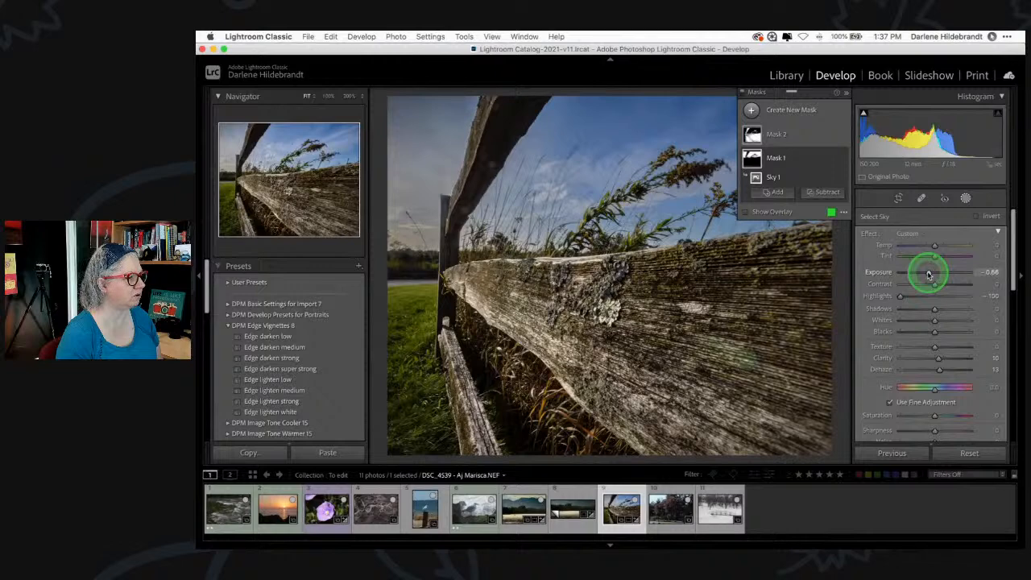
{"action": "left_click", "coordinate": [967, 201]}
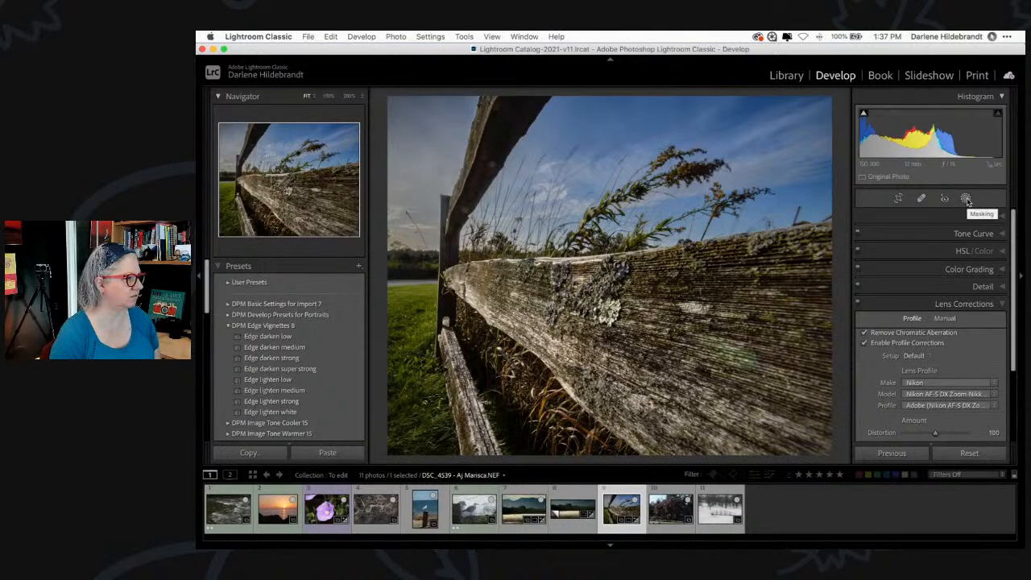
- Set the sky mask's Highlights to -45 and Whites to 21, and compare the fence photo with its unedited version
{"action": "left_click", "coordinate": [967, 199]}
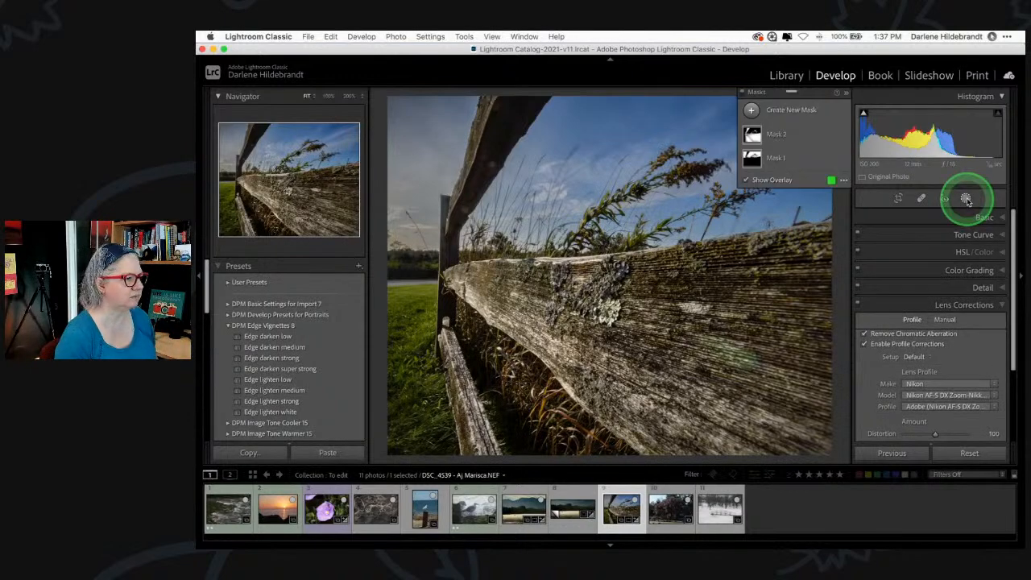
{"action": "left_click", "coordinate": [797, 176]}
{"action": "left_click_drag", "start_coordinate": [901, 296], "coordinate": [940, 320]}
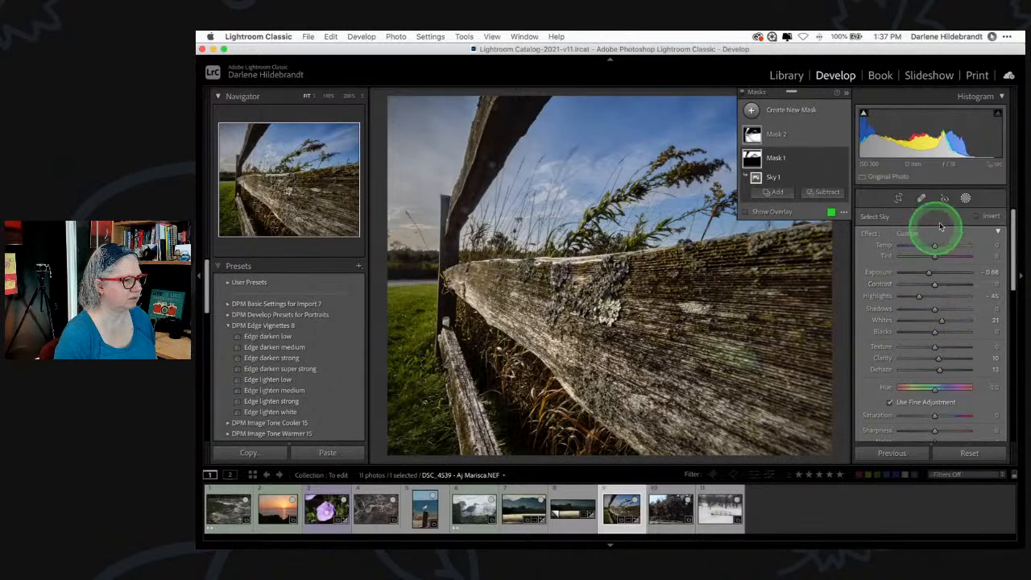
{"action": "left_click", "coordinate": [965, 198]}
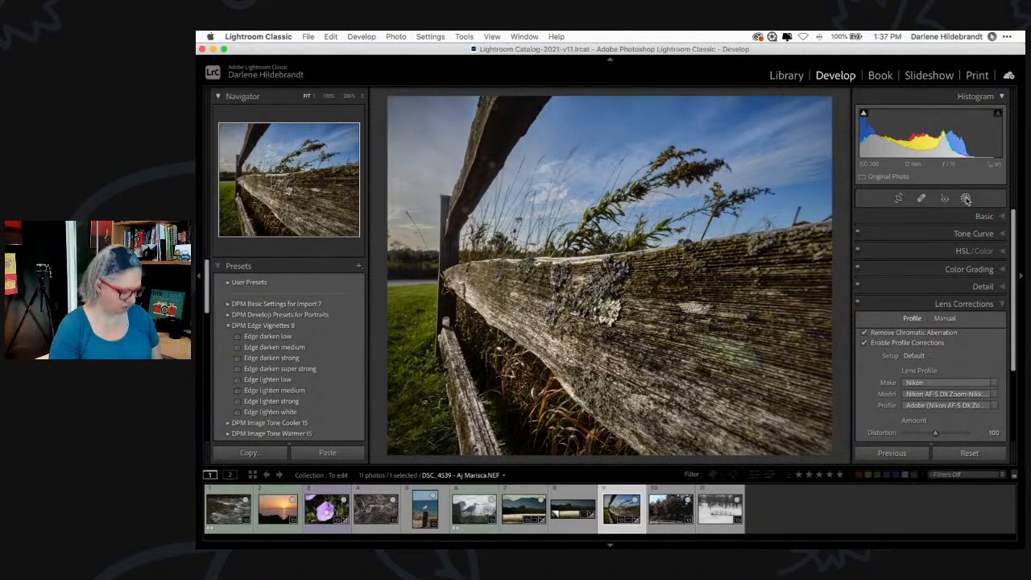
{"action": "key", "text": "backslash"}
{"action": "key", "text": "backslash"}
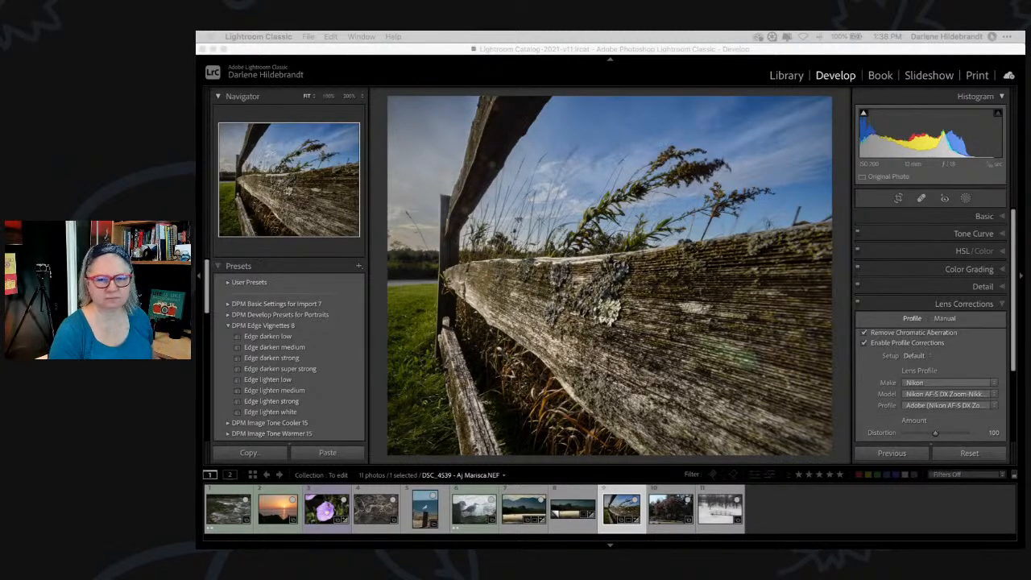
- Create a virtual copy of the fence photo and reselect the original
{"action": "left_click", "coordinate": [838, 384]}
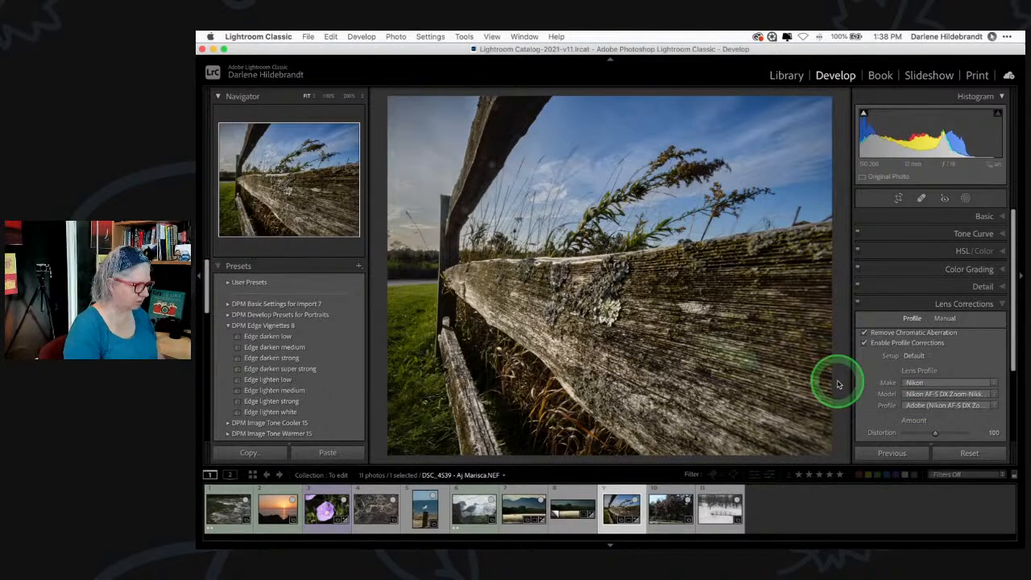
{"action": "left_click", "coordinate": [837, 384]}
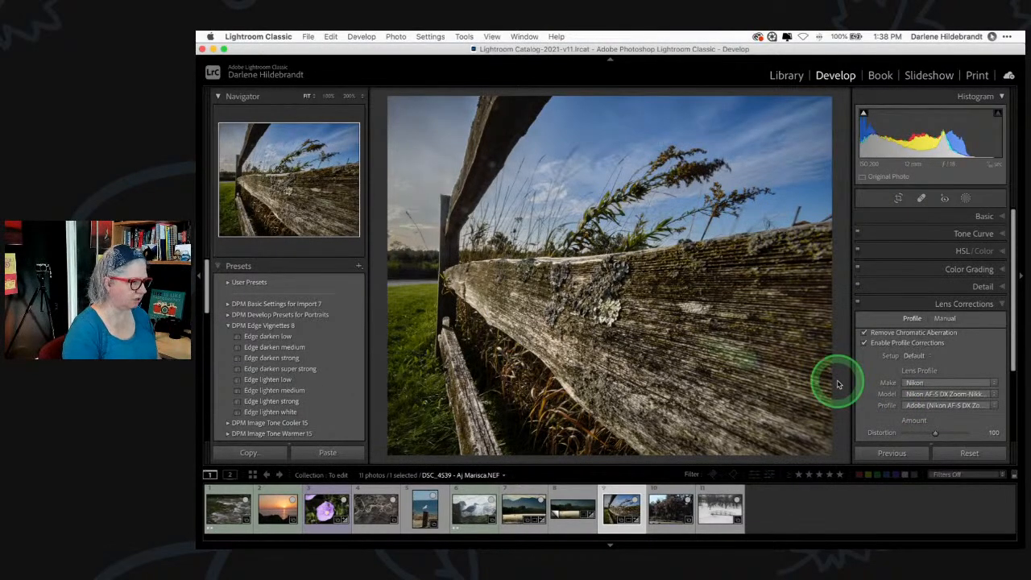
{"action": "key", "text": "super+apostrophe"}
{"action": "left_click", "coordinate": [632, 506]}
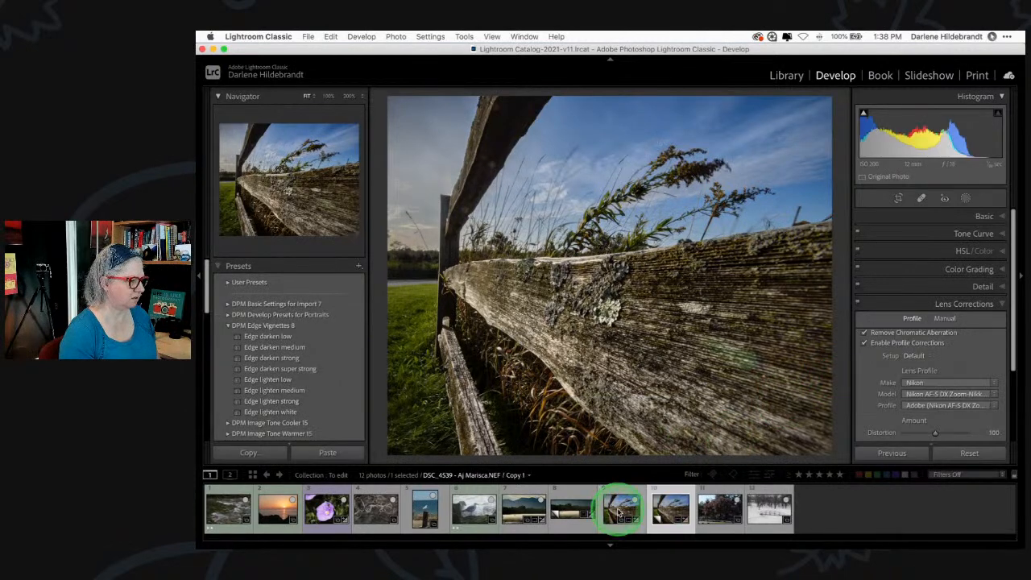
- Return the original fence photo to its Show Mask 2 history state just before the crop, and flip it horizontally
{"action": "scroll", "coordinate": [228, 276], "scroll_direction": "down", "scroll_amount": 10}
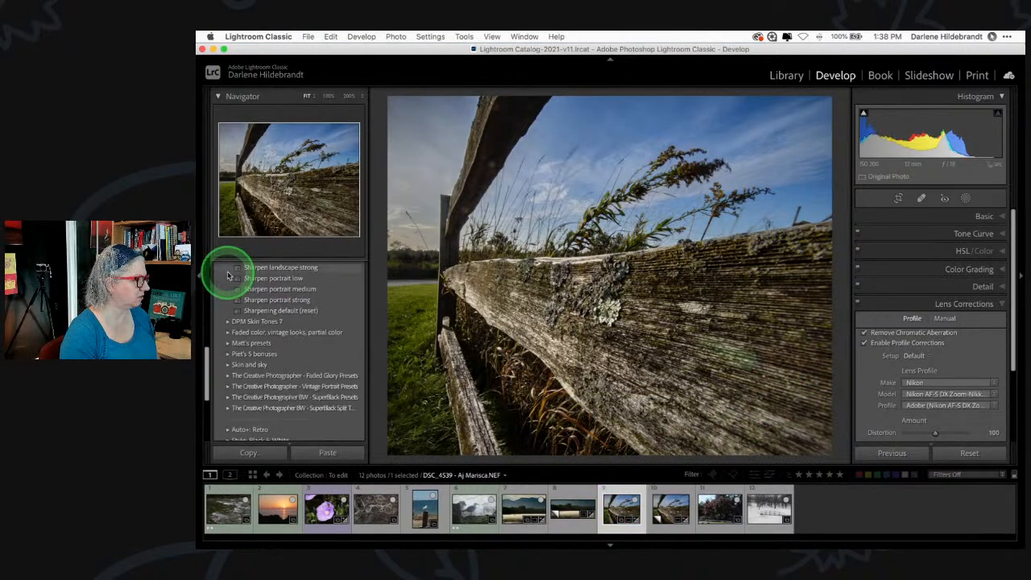
{"action": "left_click", "coordinate": [218, 411]}
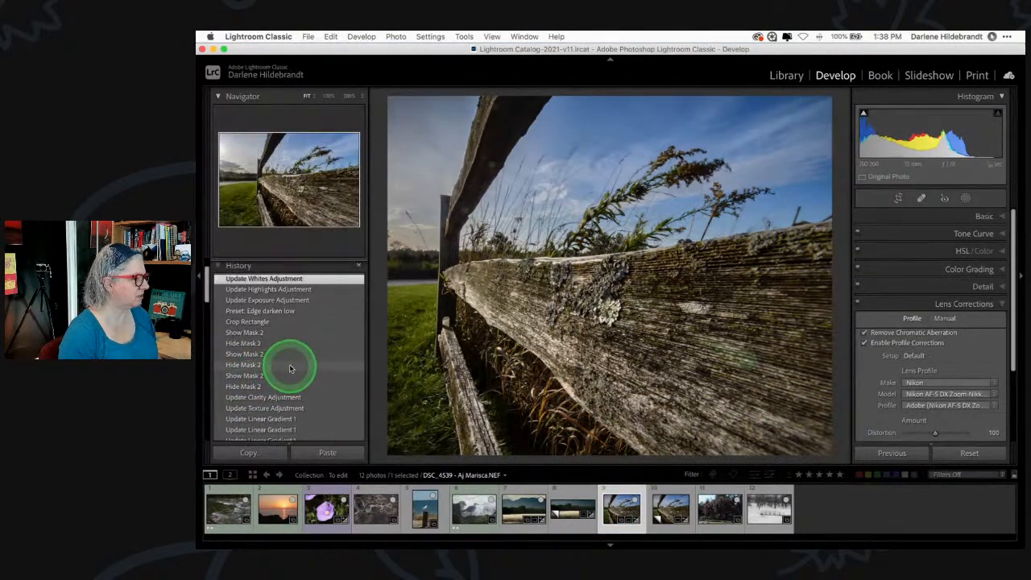
{"action": "scroll", "coordinate": [290, 364], "scroll_direction": "up", "scroll_amount": 1}
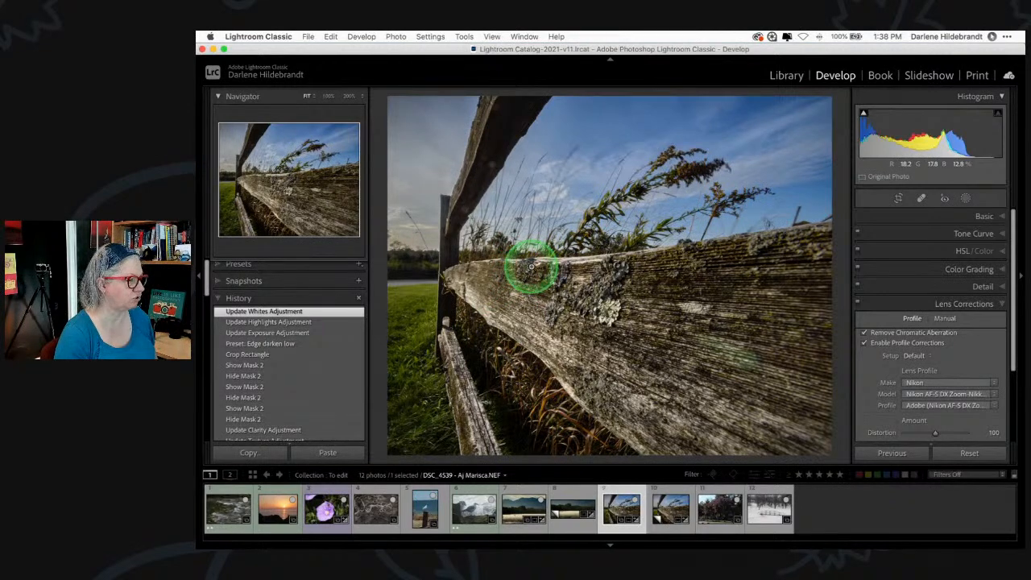
{"action": "right_click", "coordinate": [531, 269]}
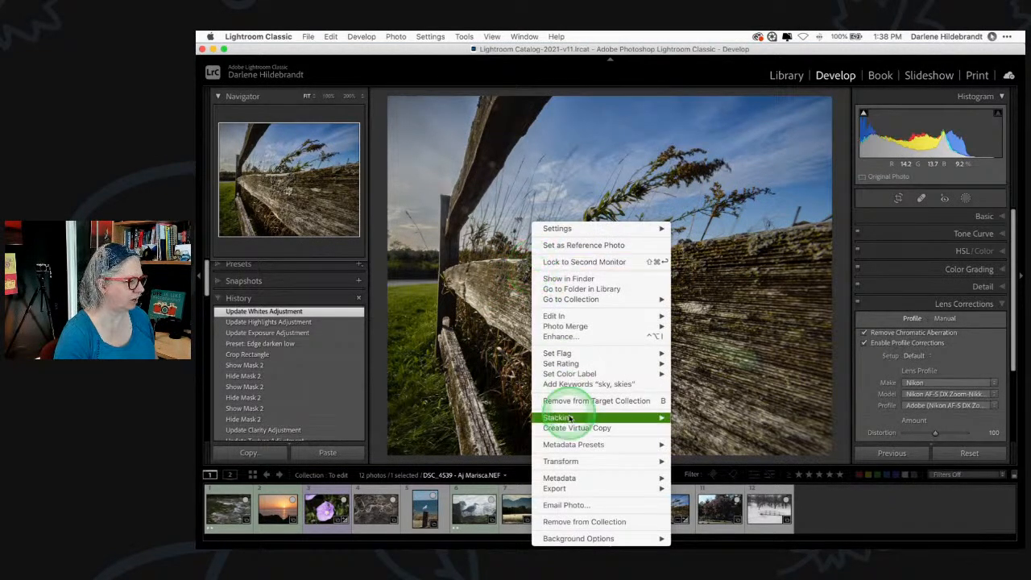
{"action": "left_click", "coordinate": [376, 395]}
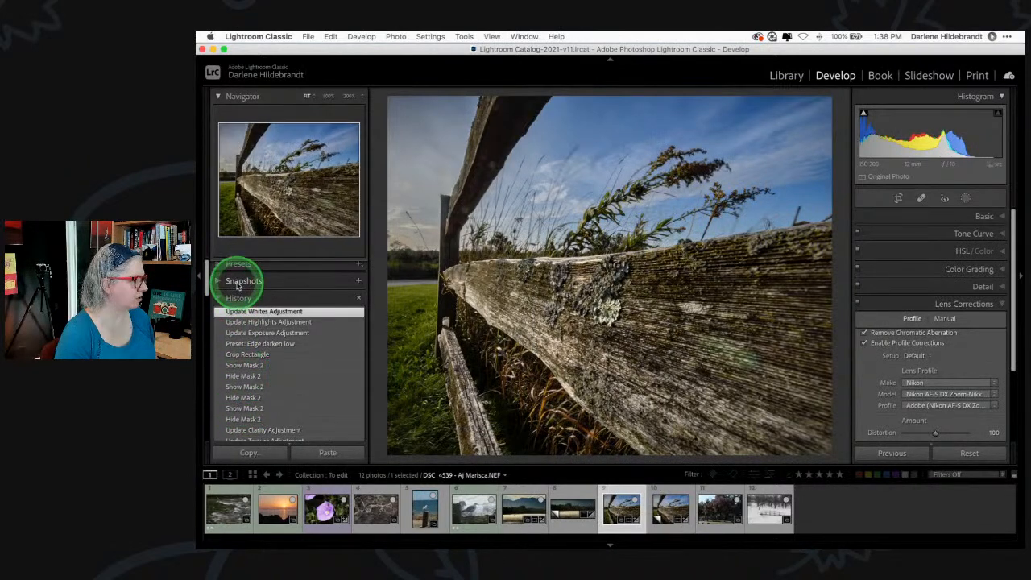
{"action": "left_click", "coordinate": [266, 366]}
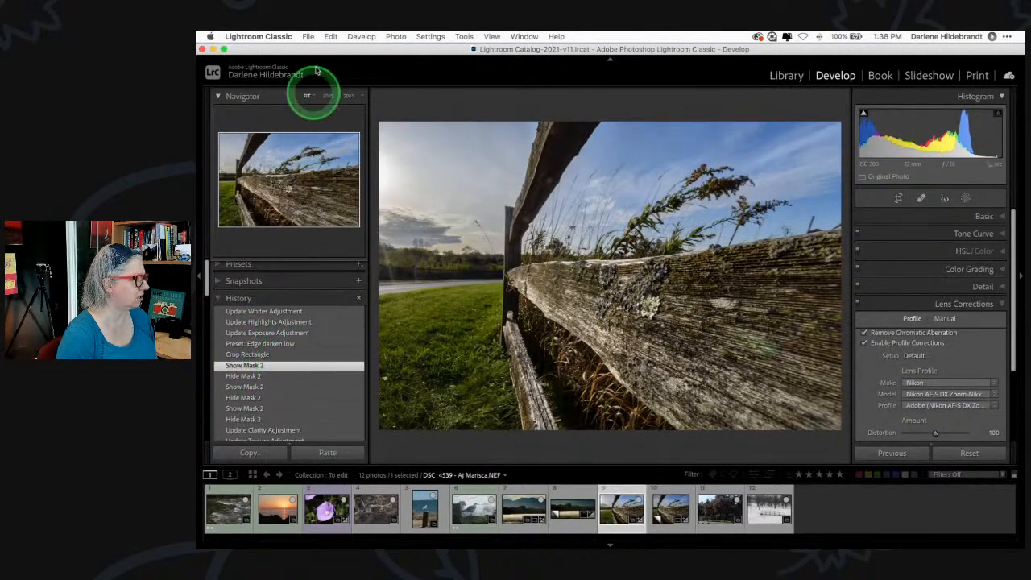
{"action": "left_click", "coordinate": [395, 36]}
{"action": "left_click", "coordinate": [412, 169]}
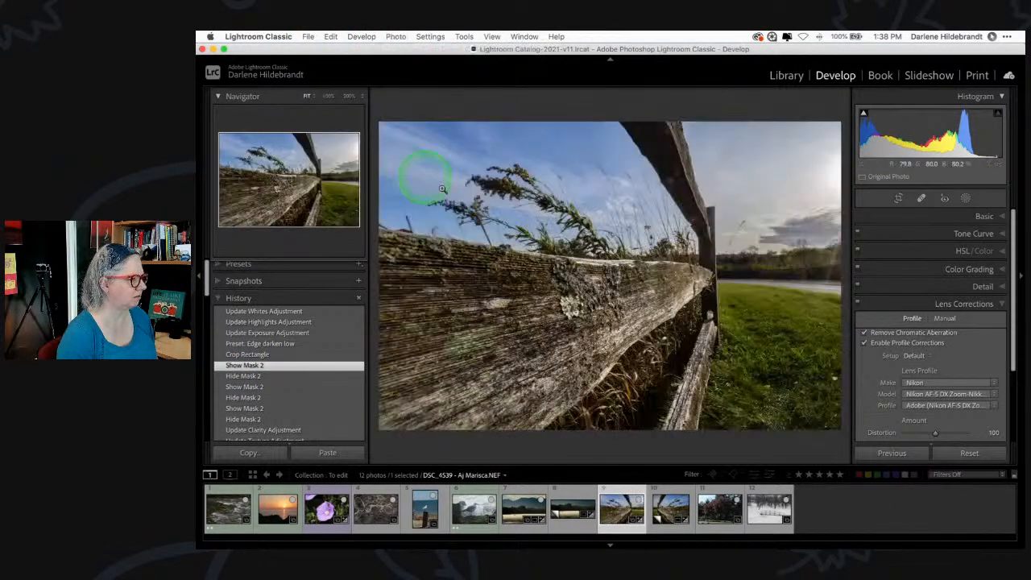
- Compare the flipped fence photo and its virtual copy side by side in the Library with the side panels hidden
{"action": "left_click", "coordinate": [670, 506], "text": "super"}
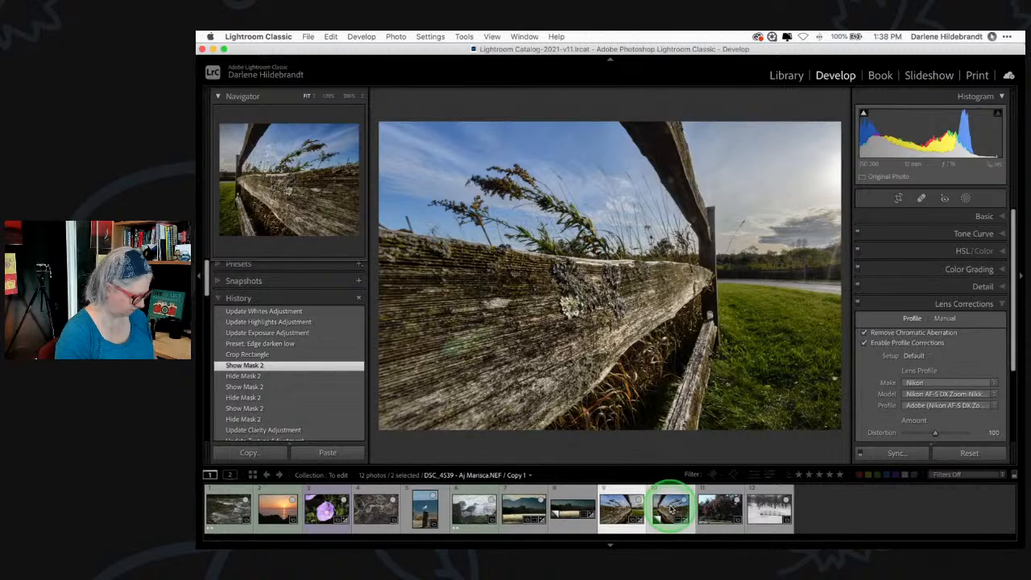
{"action": "key", "text": "c"}
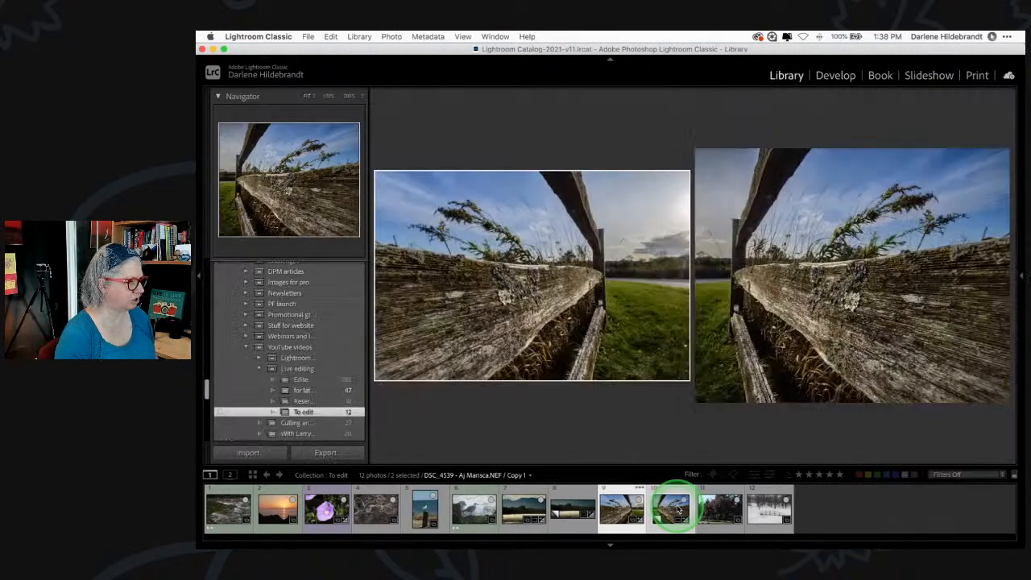
{"action": "key", "text": "Tab"}
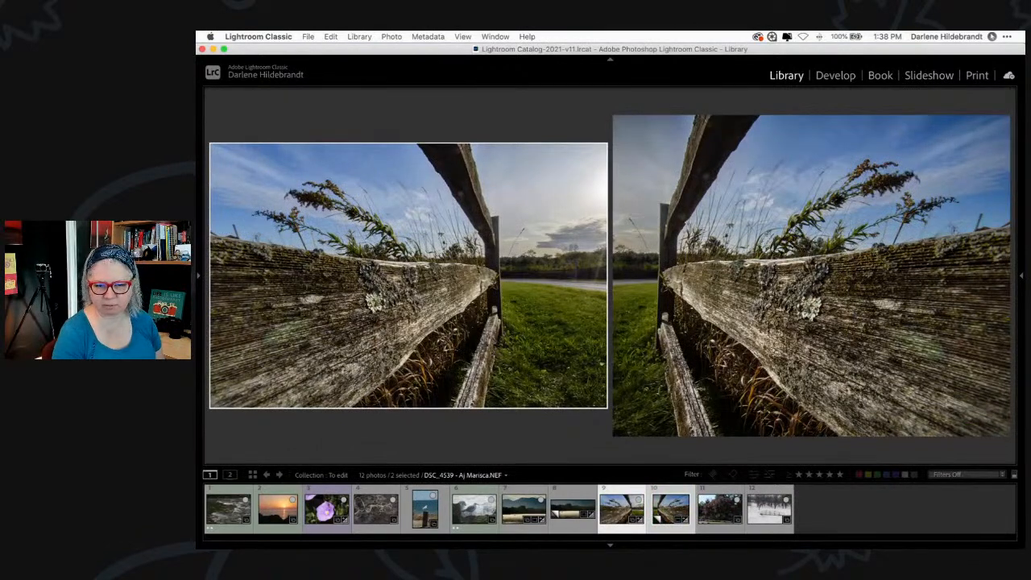
{"action": "key", "text": "shift+f"}
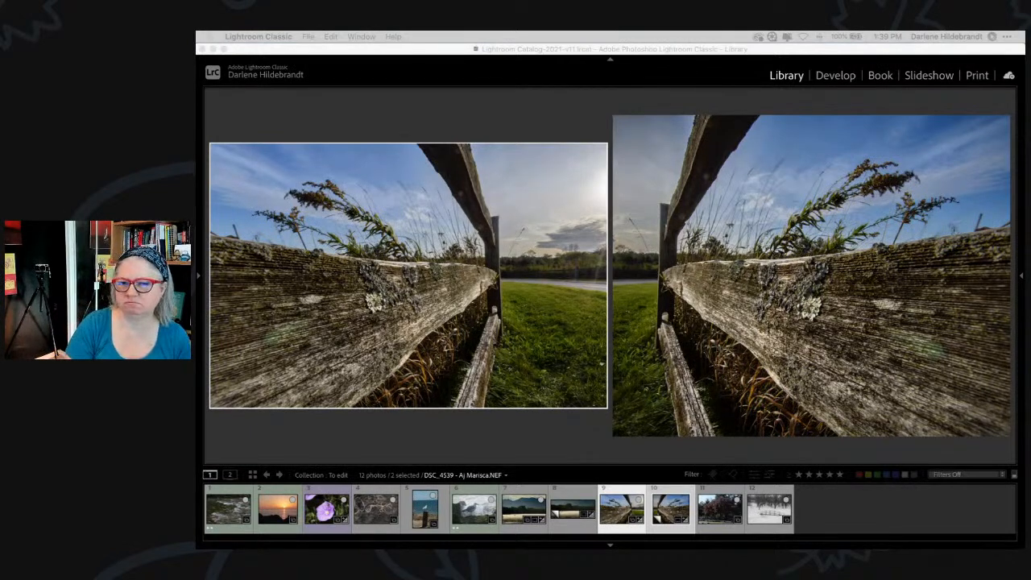
{"action": "left_click", "coordinate": [543, 436]}
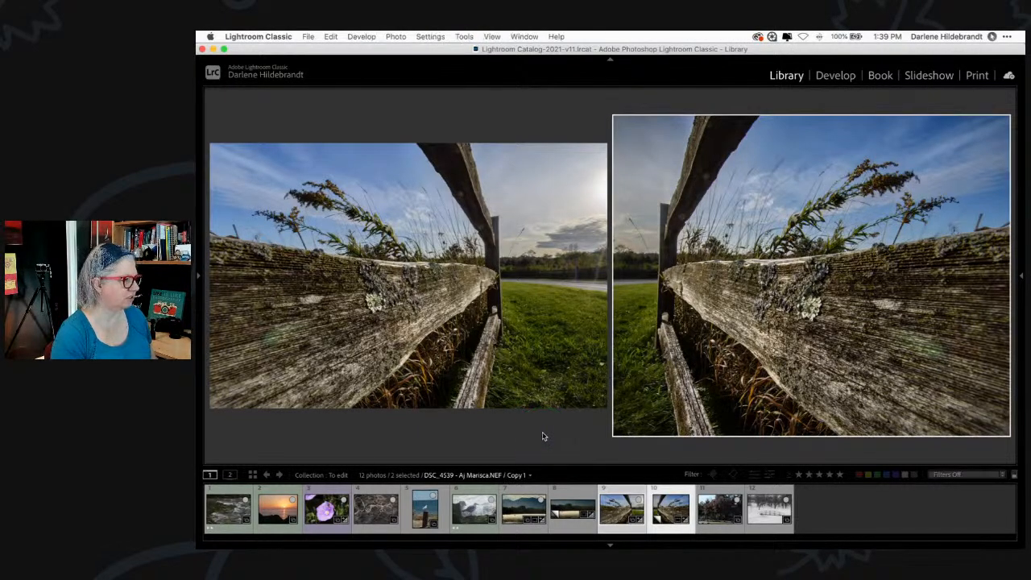
- Crop the fence photo's virtual copy to the Original aspect ratio
{"action": "key", "text": "d"}
{"action": "key", "text": "r"}
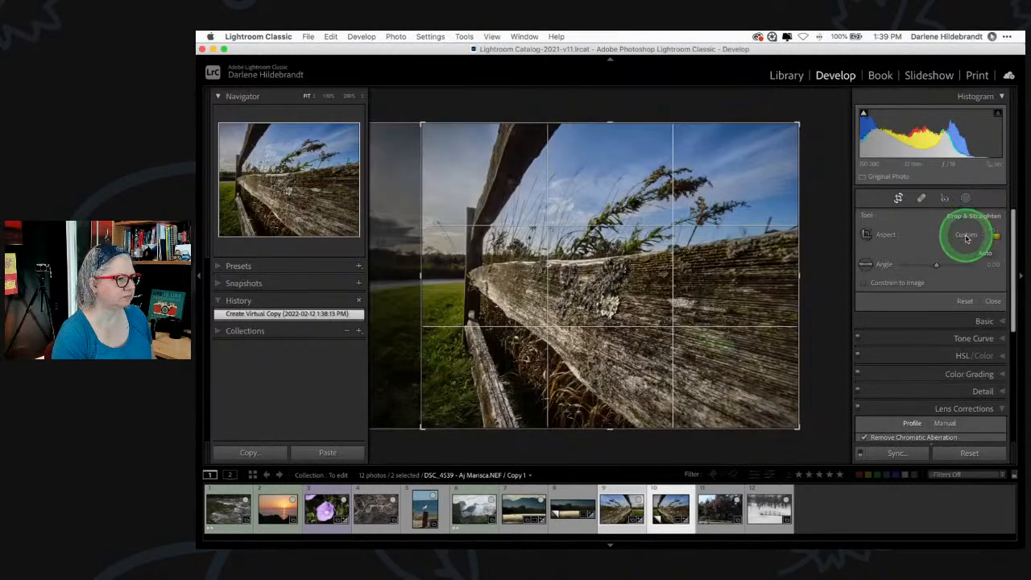
{"action": "left_click", "coordinate": [966, 232]}
{"action": "left_click", "coordinate": [947, 223]}
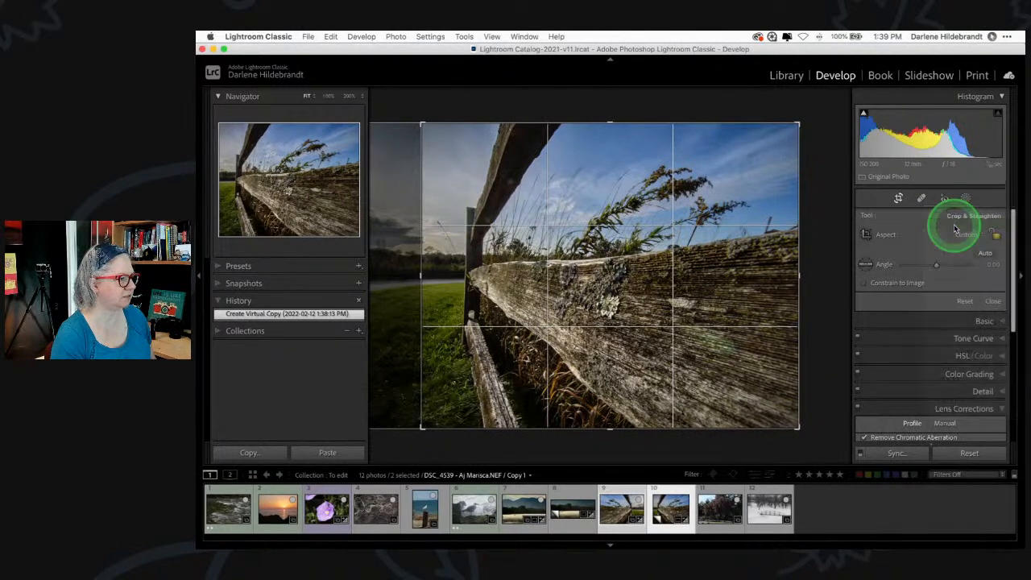
{"action": "left_click_drag", "start_coordinate": [384, 427], "coordinate": [419, 403]}
{"action": "key", "text": "Return"}
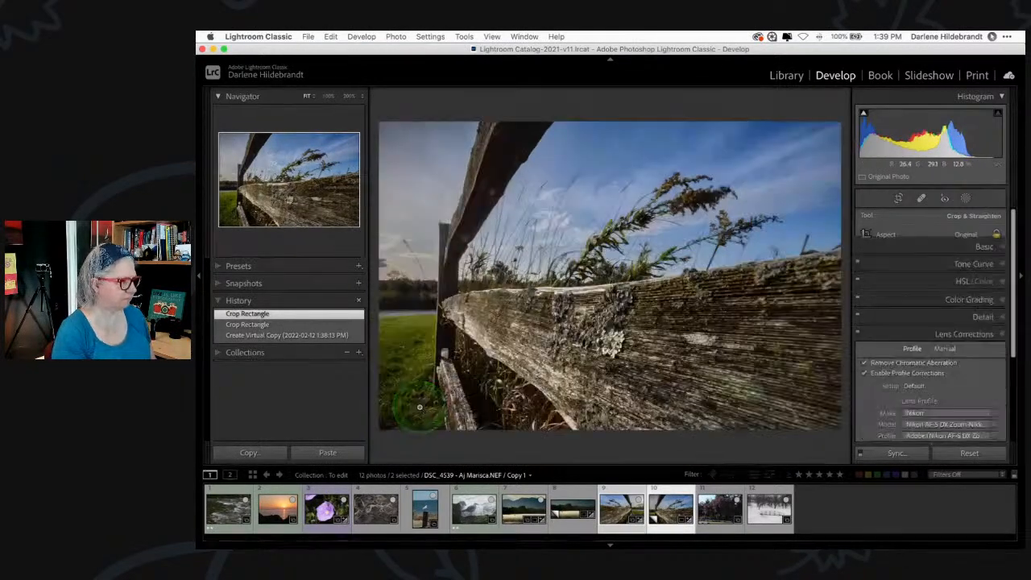
- Compare the two fence versions side by side again, and return to the thumbnail grid with no photos selected
{"action": "key", "text": "c"}
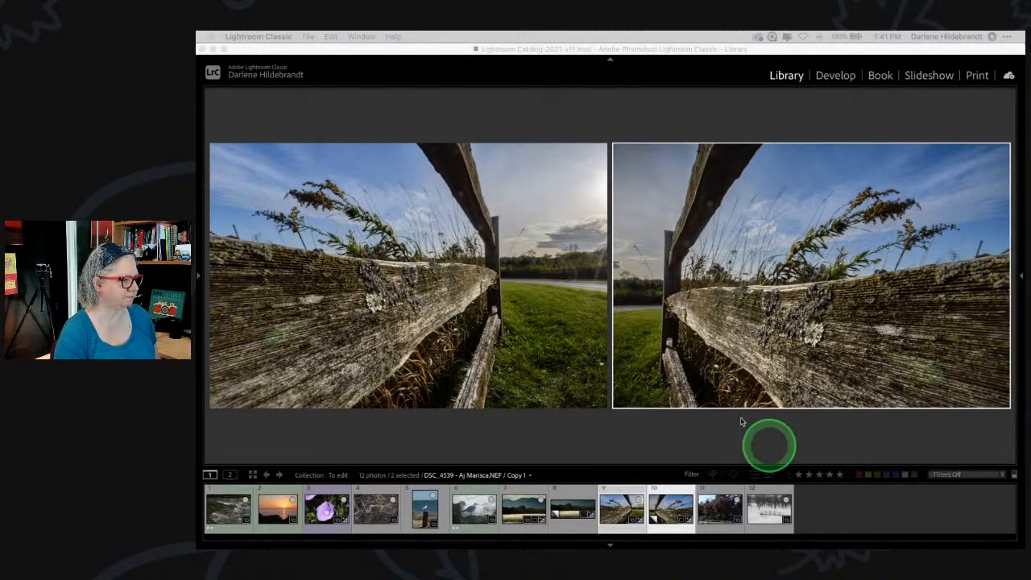
{"action": "left_click", "coordinate": [716, 437]}
{"action": "key", "text": "g"}
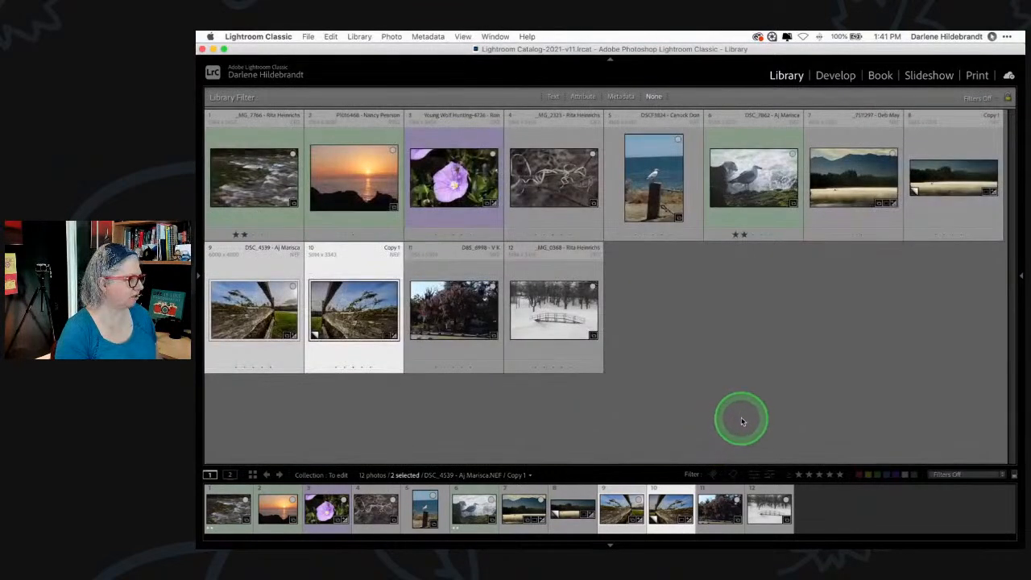
{"action": "left_click", "coordinate": [737, 416]}
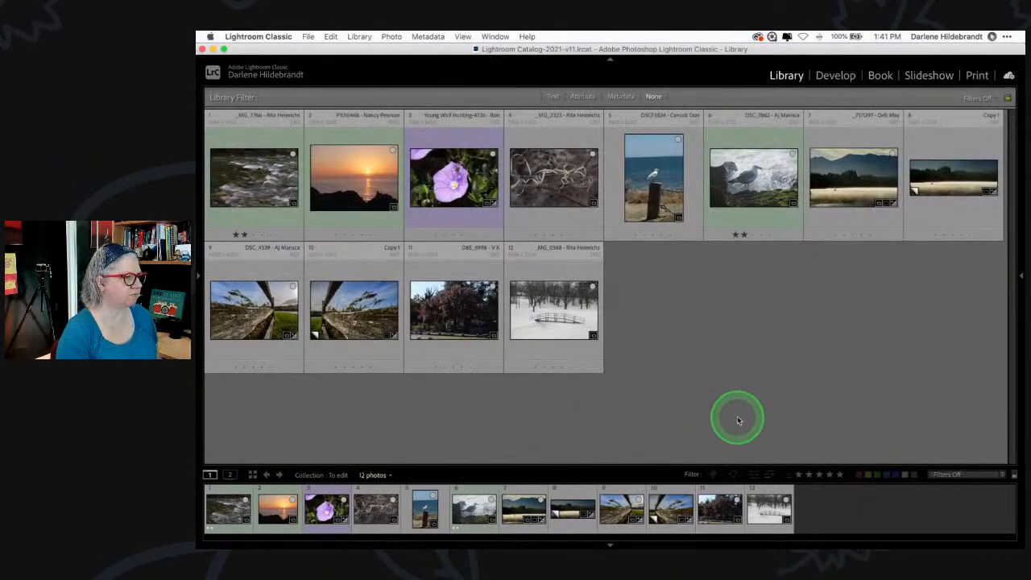
- Extend the lower edge of the kayaker lake copy's crop downward to include more of the foreground water
{"action": "double_click", "coordinate": [930, 176]}
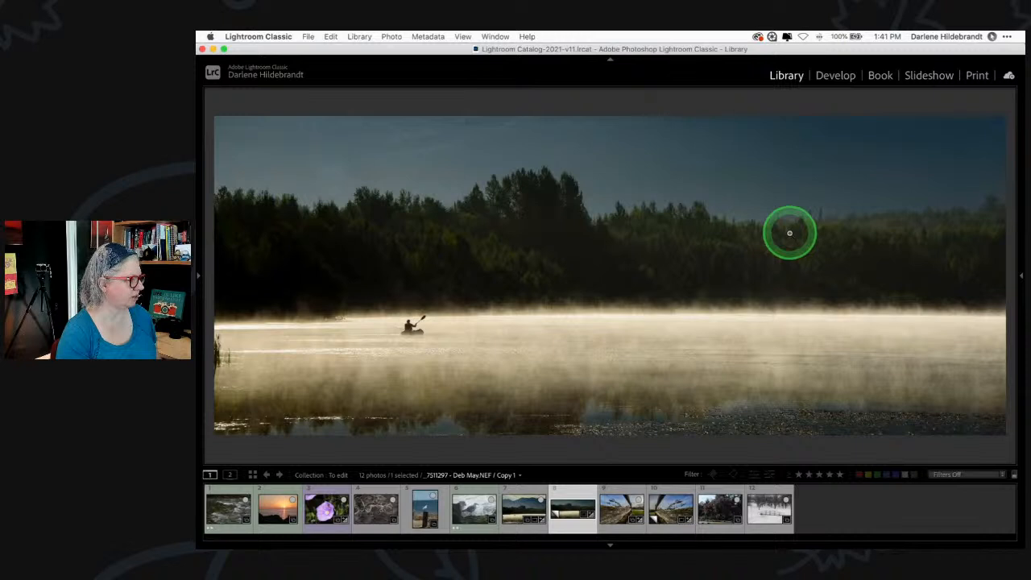
{"action": "key", "text": "d"}
{"action": "left_click_drag", "start_coordinate": [782, 238], "coordinate": [609, 368]}
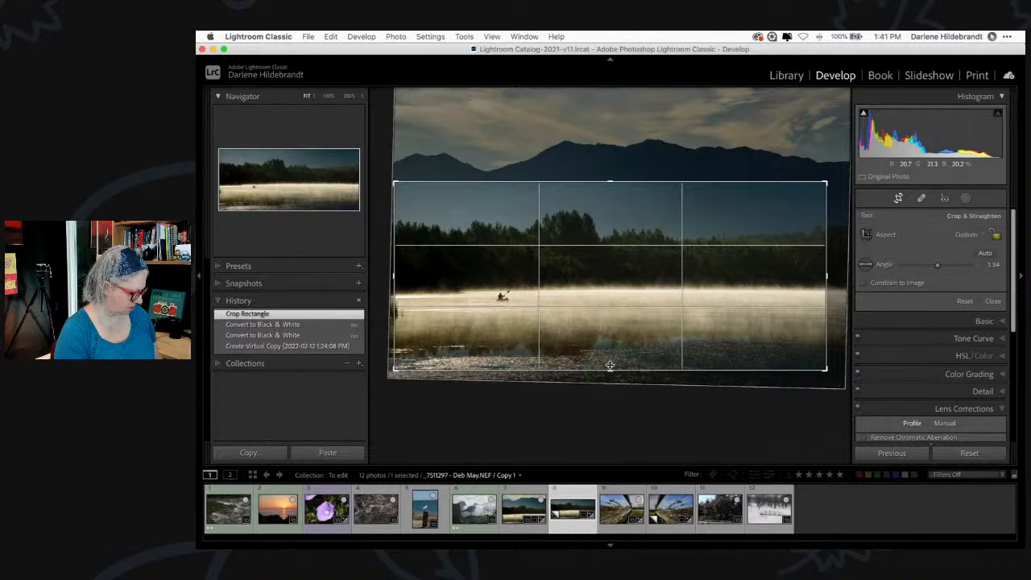
{"action": "double_click", "coordinate": [608, 365]}
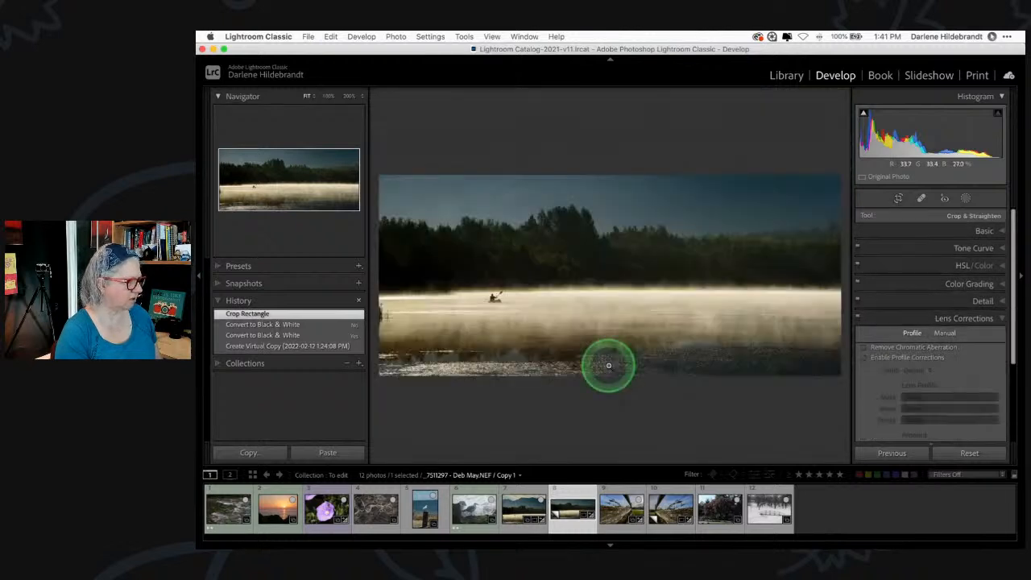
- Send the cropped kayaker lake copy to Luminar AI as a TIFF copy with Lightroom adjustments
{"action": "right_click", "coordinate": [668, 268]}
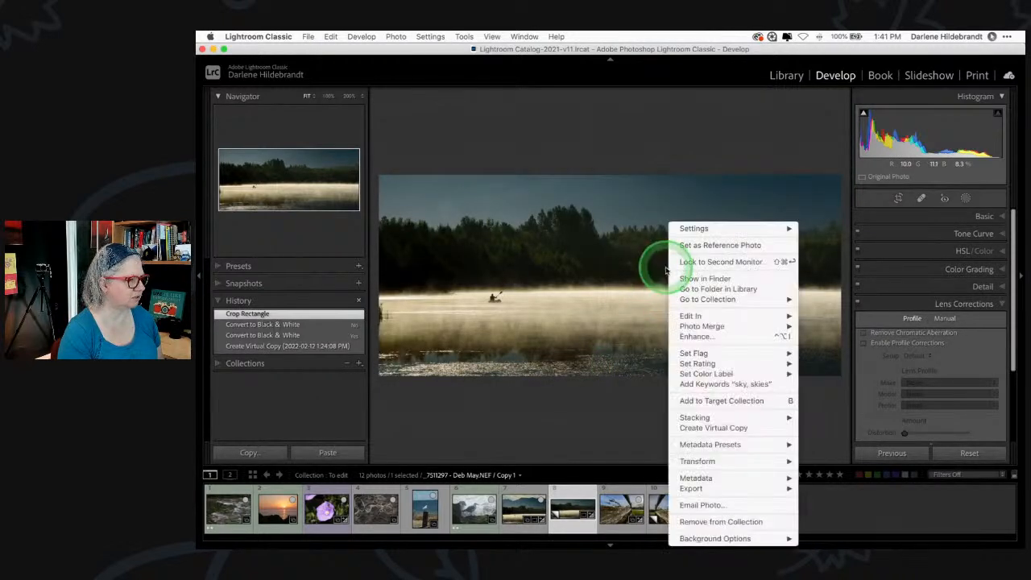
{"action": "mouse_move", "coordinate": [680, 321]}
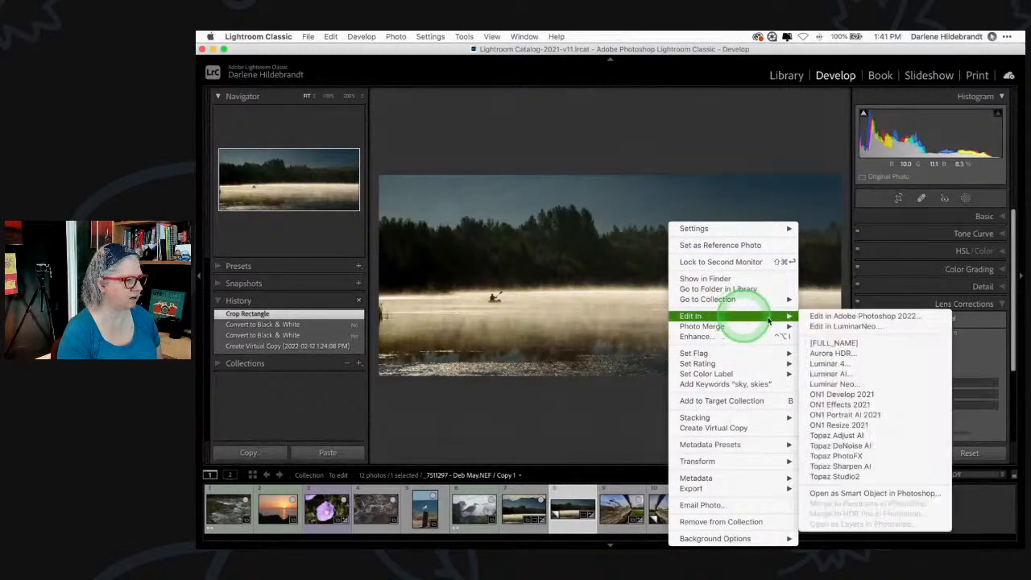
{"action": "left_click", "coordinate": [834, 374]}
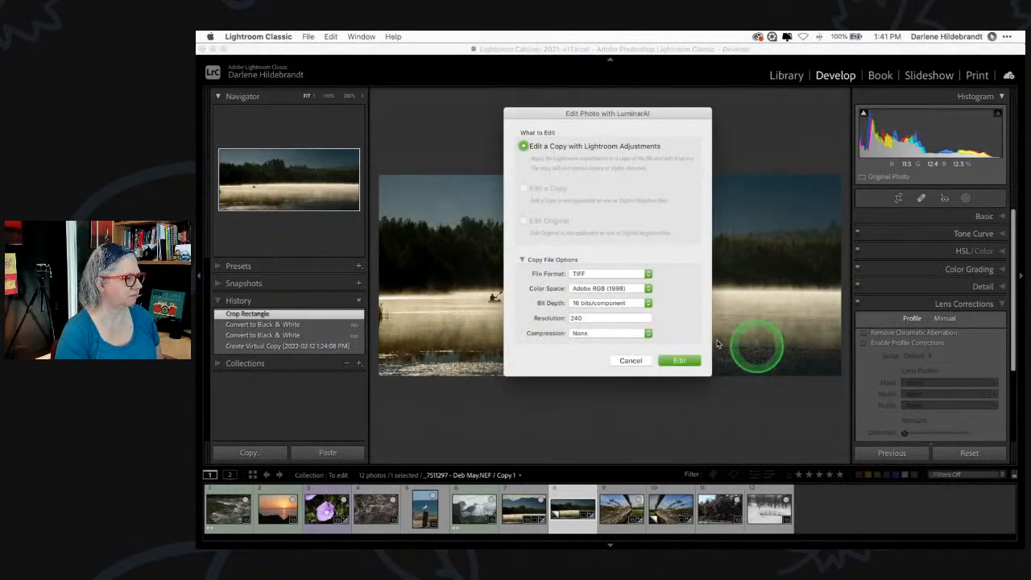
{"action": "left_click", "coordinate": [675, 360]}
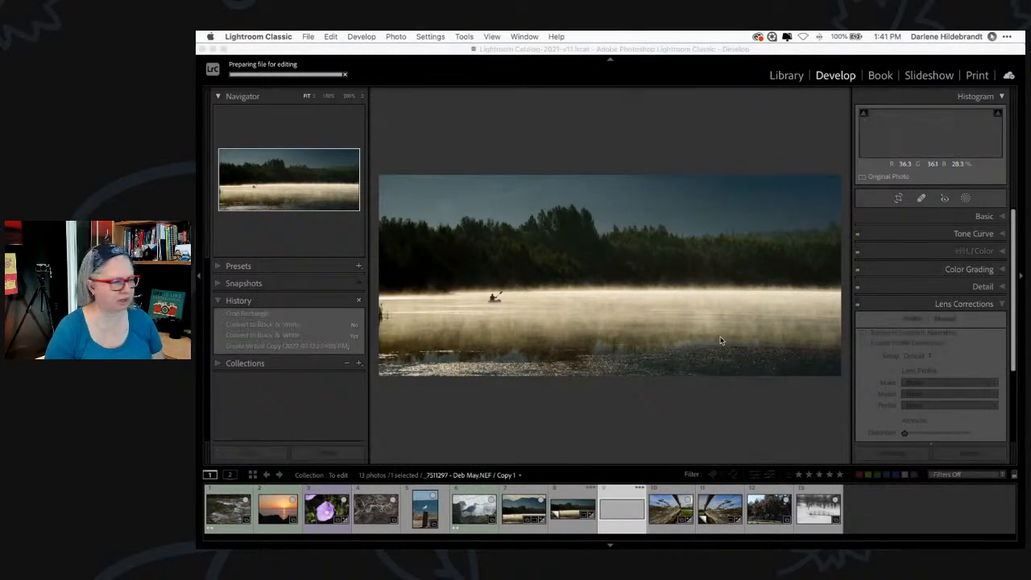
{"action": "left_click", "coordinate": [720, 340]}
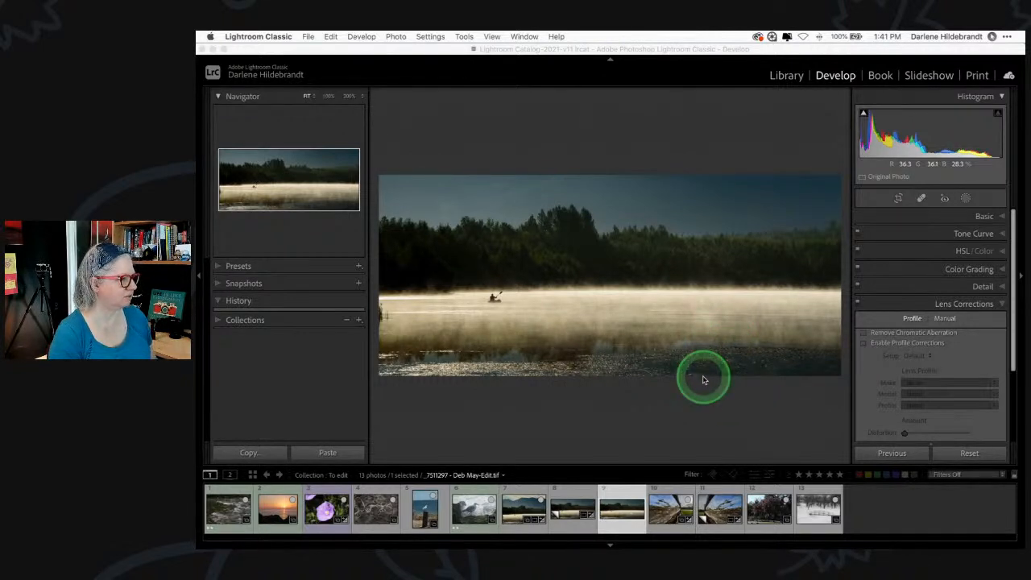
- Switch to Luminar AI and close the software update offer to reach the lake photo
{"action": "key", "text": "super+Tab"}
{"action": "key", "text": "super+Tab"}
{"action": "key", "text": "super+Tab"}
{"action": "key", "text": "super+Tab"}
{"action": "key", "text": "super+Tab"}
{"action": "key", "text": "super+Tab"}
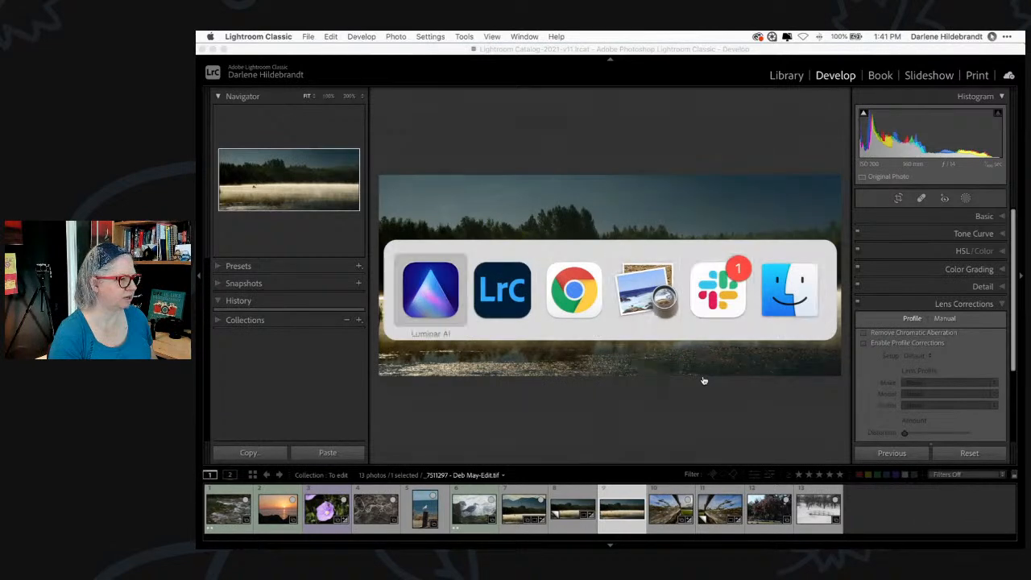
{"action": "left_click", "coordinate": [703, 379]}
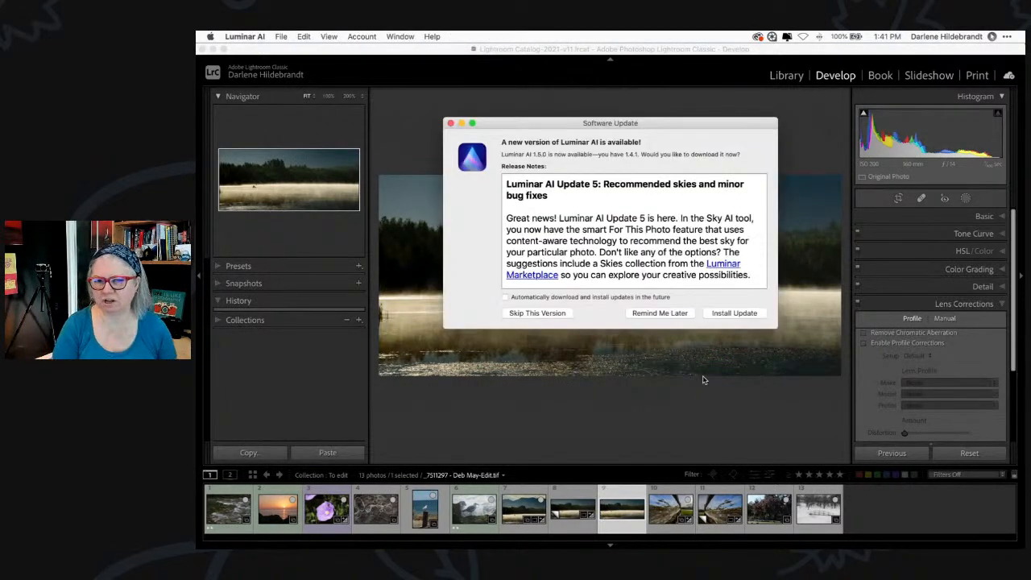
{"action": "left_click", "coordinate": [703, 379]}
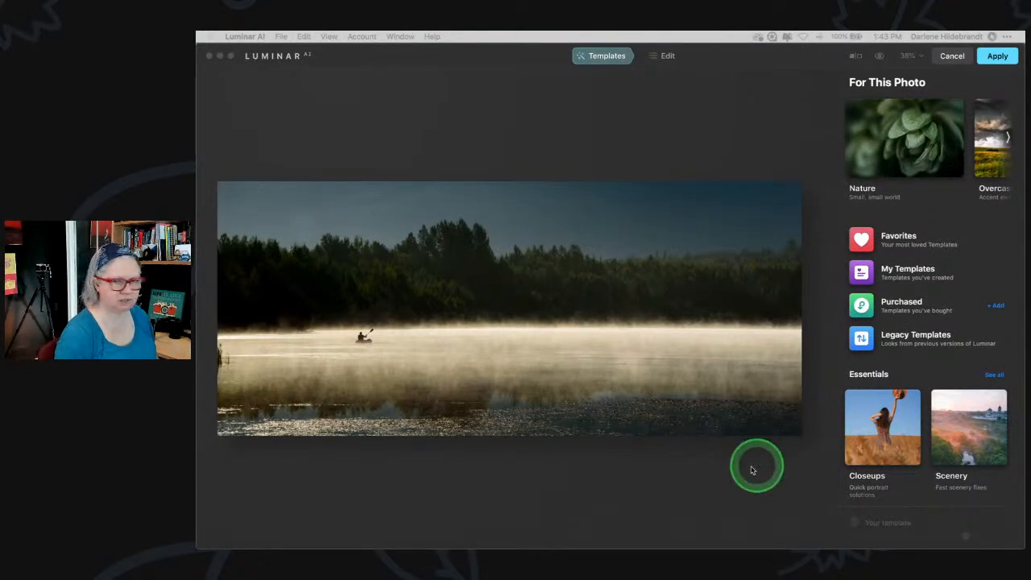
{"action": "left_click", "coordinate": [639, 514]}
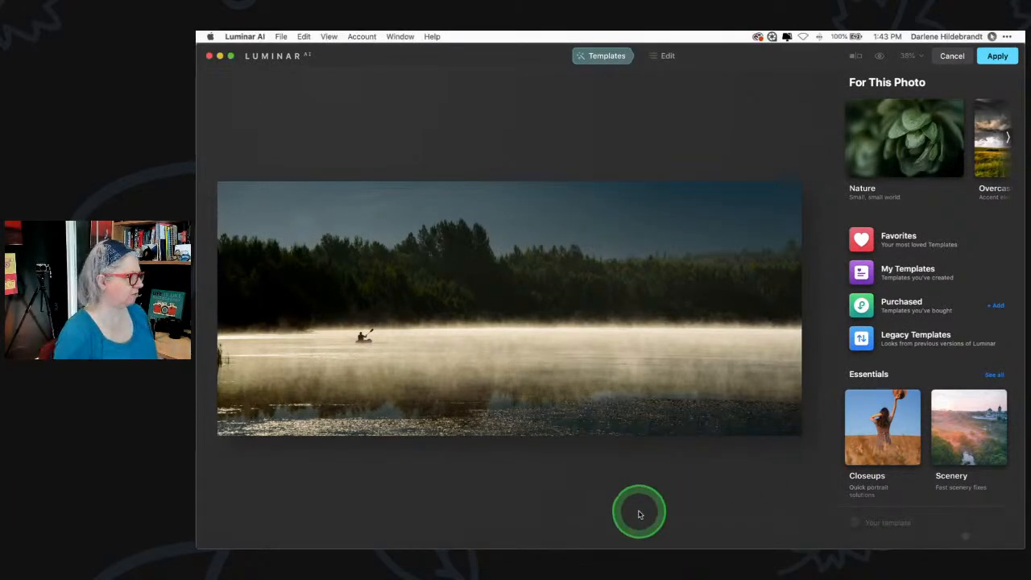
- Show the editing tools and apply the Mystical effect to the lake photo with an amount of 27, expanding its Colorize settings
{"action": "left_click", "coordinate": [668, 54]}
{"action": "scroll", "coordinate": [887, 309], "scroll_direction": "down", "scroll_amount": 10}
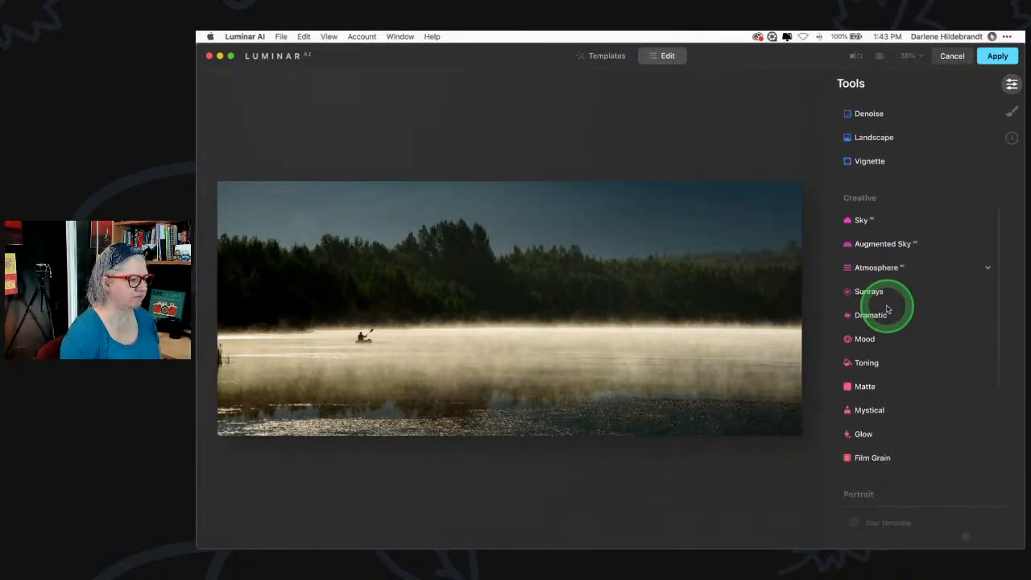
{"action": "left_click", "coordinate": [874, 301]}
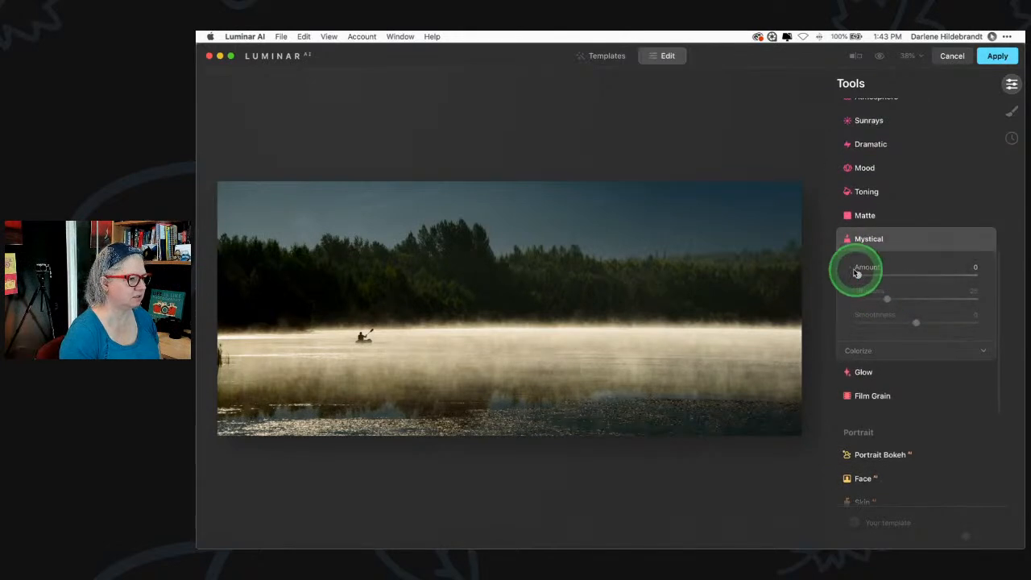
{"action": "left_click_drag", "start_coordinate": [859, 275], "coordinate": [891, 279]}
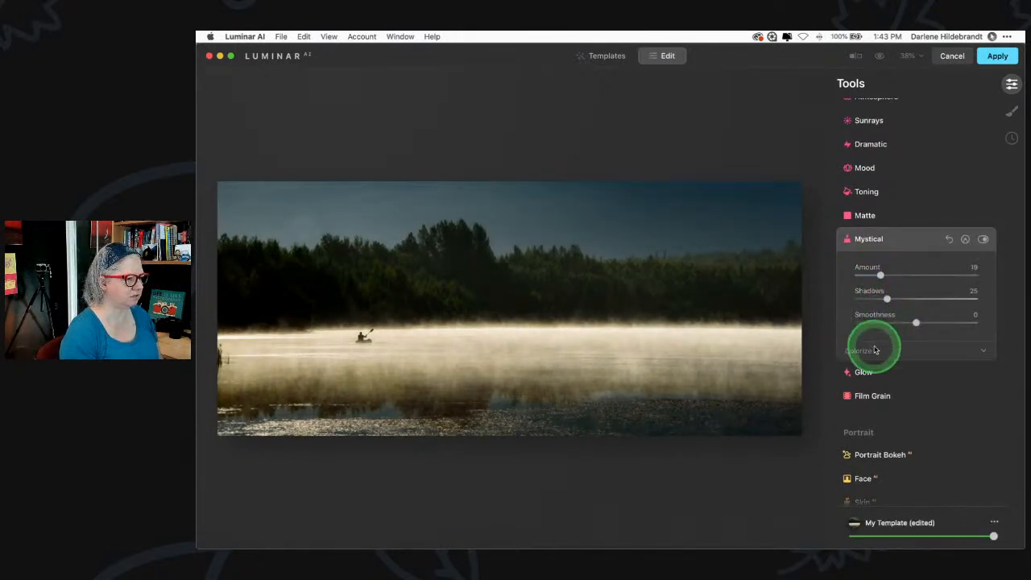
{"action": "left_click", "coordinate": [874, 350]}
{"action": "left_click", "coordinate": [881, 303]}
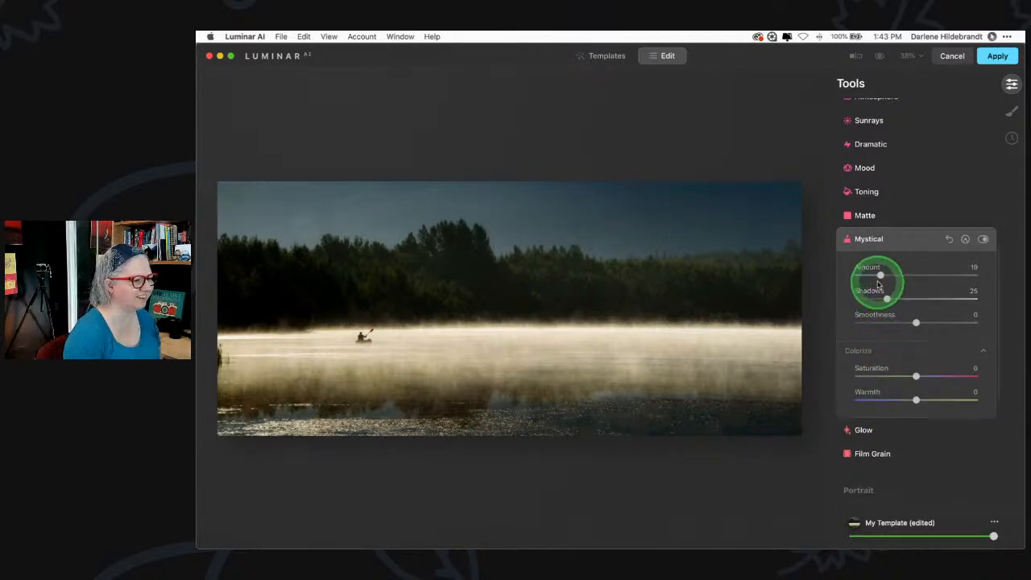
{"action": "left_click_drag", "start_coordinate": [867, 276], "coordinate": [916, 276]}
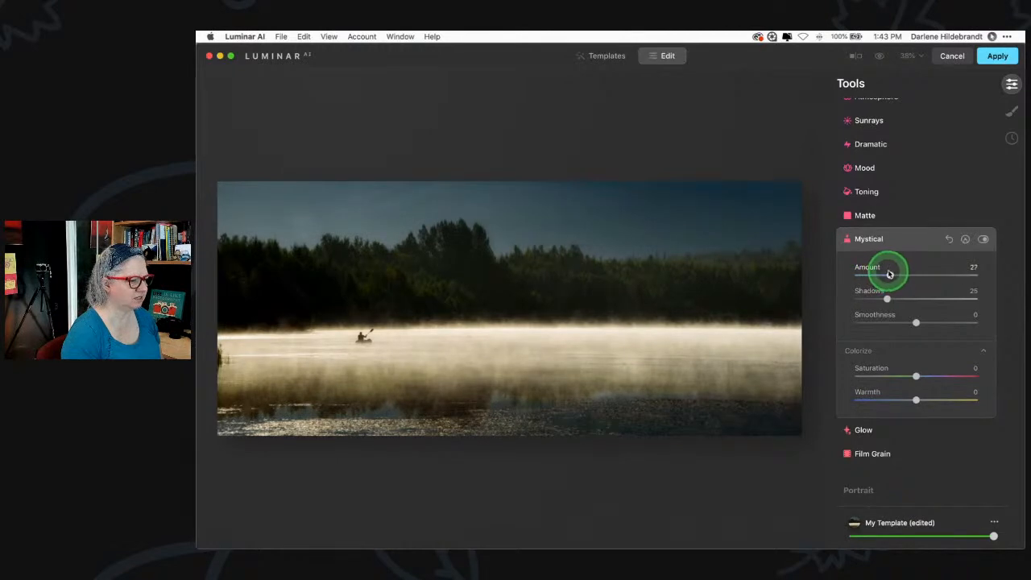
- Try the Atmosphere effect in Fog mode at amount 47 and in Layered Fog mode at amount 58 and depth 31
{"action": "scroll", "coordinate": [886, 269], "scroll_direction": "up", "scroll_amount": 4}
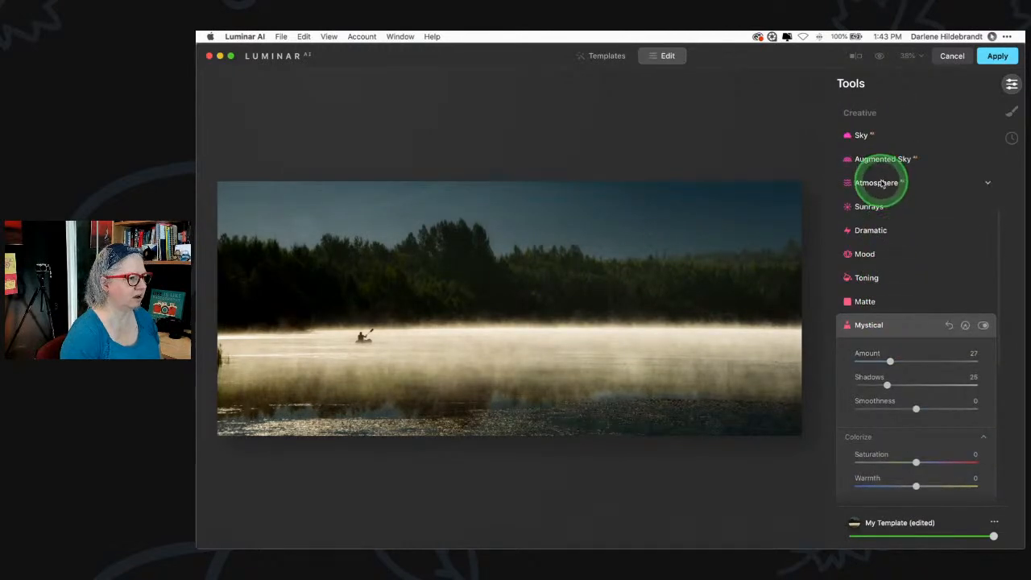
{"action": "left_click", "coordinate": [882, 184]}
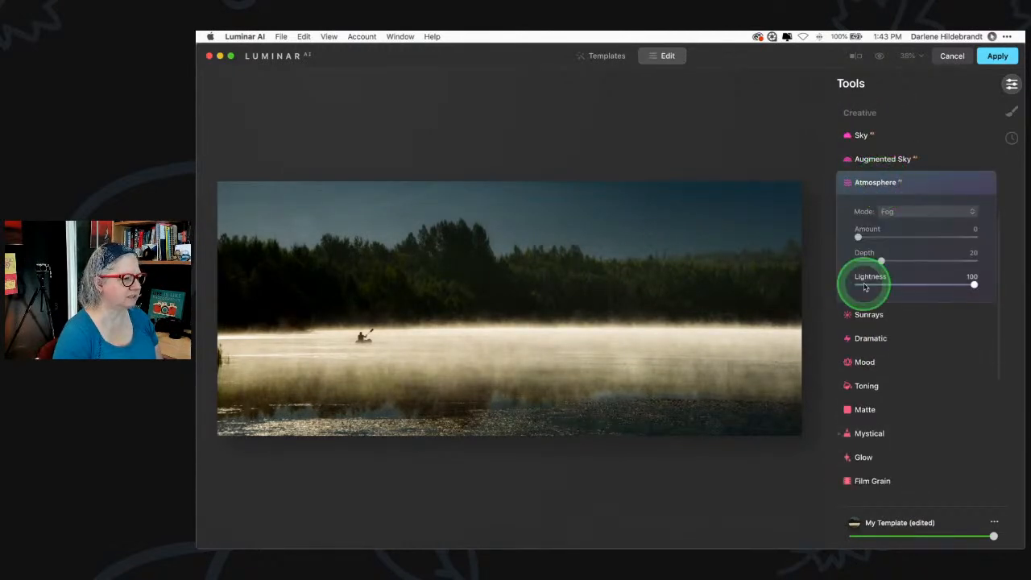
{"action": "left_click_drag", "start_coordinate": [858, 236], "coordinate": [922, 228]}
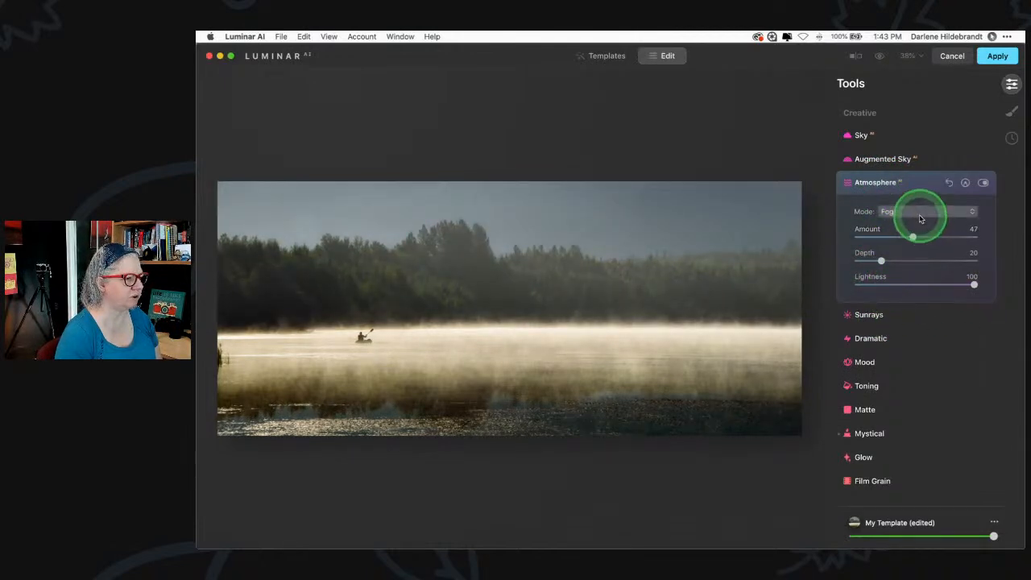
{"action": "left_click_drag", "start_coordinate": [879, 268], "coordinate": [927, 265]}
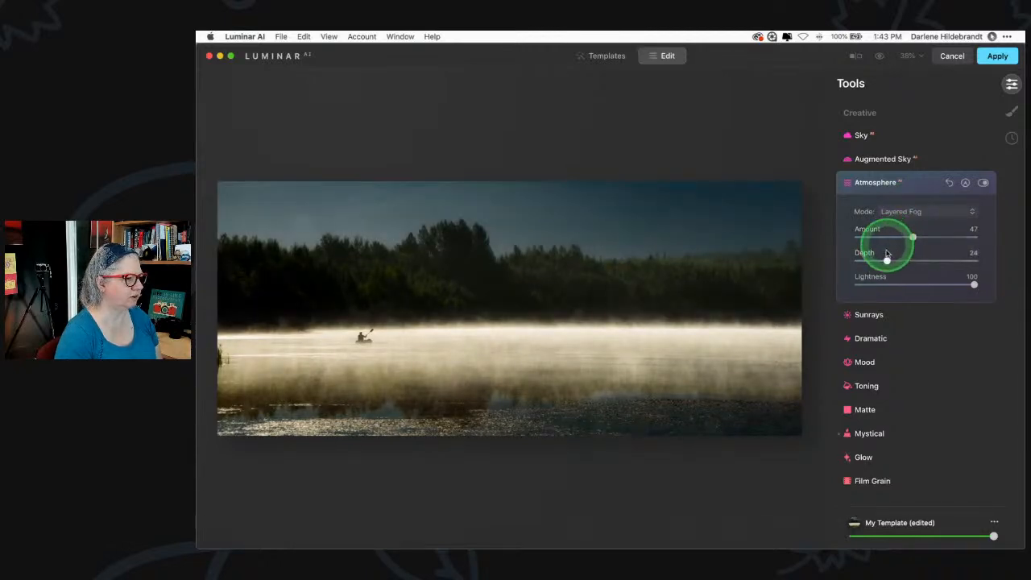
{"action": "left_click_drag", "start_coordinate": [936, 240], "coordinate": [874, 260]}
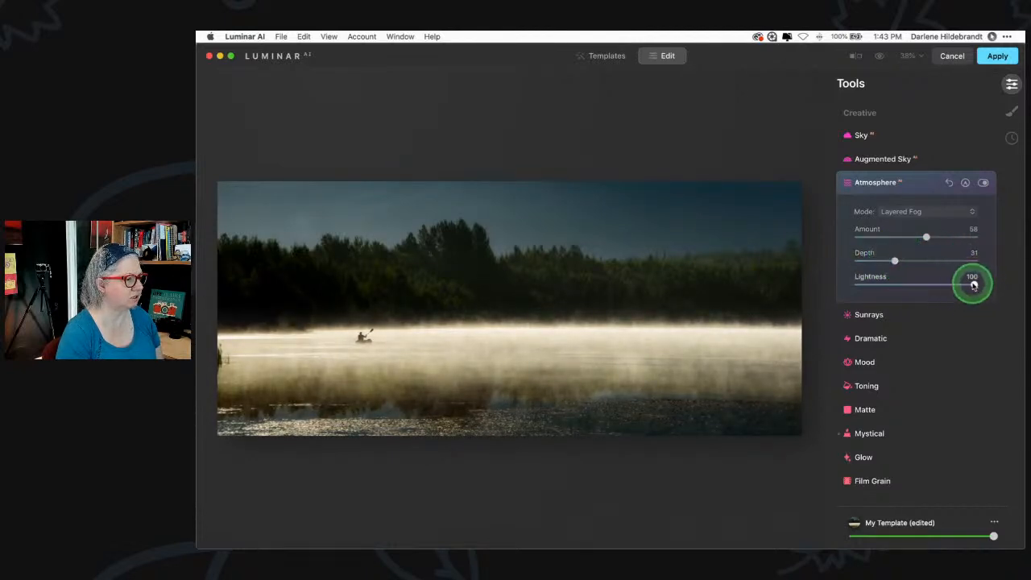
- Try the Atmosphere effect in Mist mode with amount 72, depth 39 and lightness 55
{"action": "left_click_drag", "start_coordinate": [973, 285], "coordinate": [886, 280]}
{"action": "mouse_move", "coordinate": [926, 238]}
{"action": "left_mouse_down"}
{"action": "mouse_move", "coordinate": [966, 233]}
{"action": "mouse_move", "coordinate": [845, 239]}
{"action": "mouse_move", "coordinate": [940, 240]}
{"action": "left_mouse_up"}
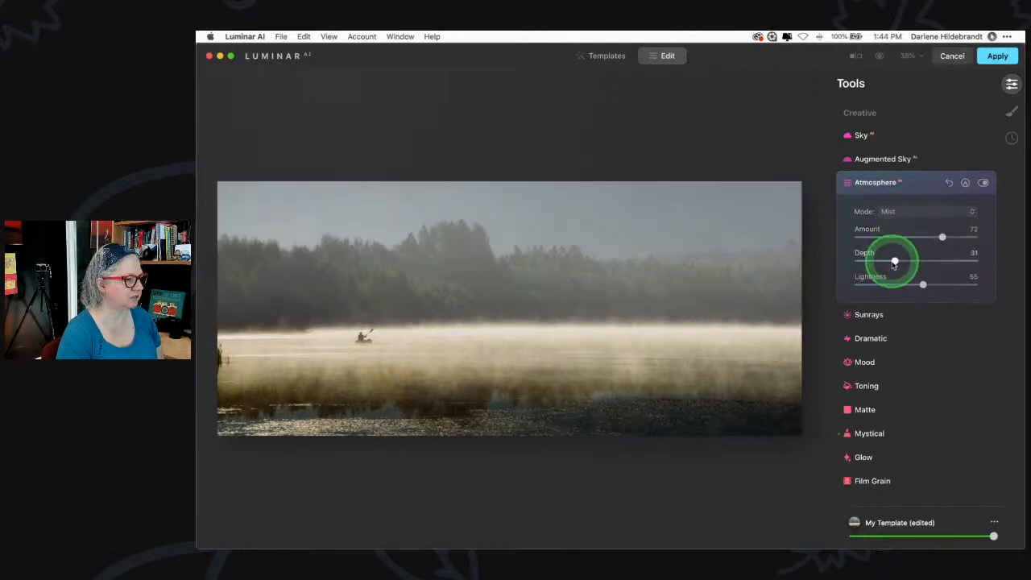
{"action": "mouse_move", "coordinate": [893, 261]}
{"action": "left_mouse_down"}
{"action": "mouse_move", "coordinate": [955, 258]}
{"action": "mouse_move", "coordinate": [902, 260]}
{"action": "left_mouse_up"}
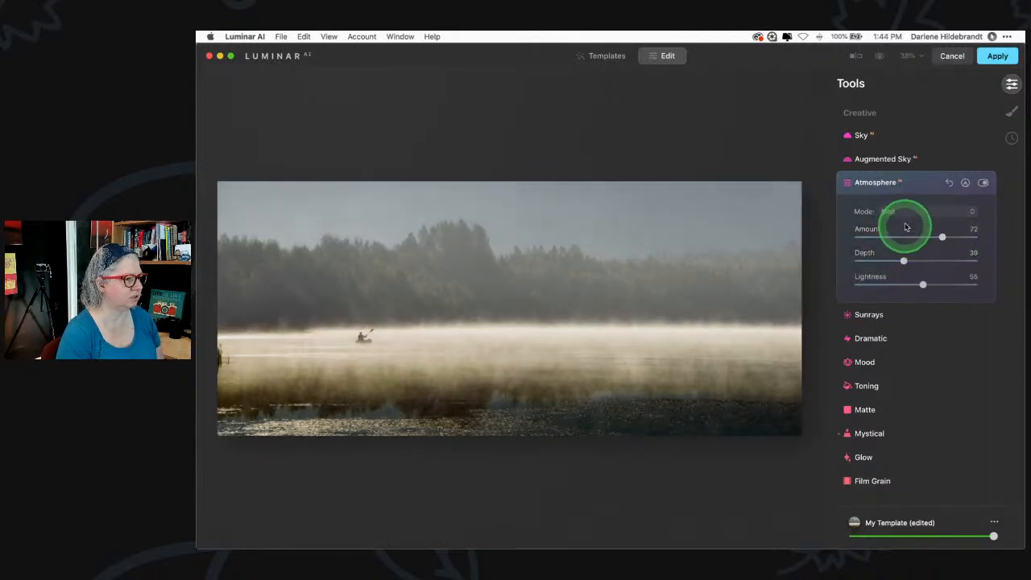
- Try the Atmosphere effect in Haze mode with amount 77, depth 37 and lightness 47
{"action": "left_click", "coordinate": [905, 212]}
{"action": "left_click", "coordinate": [898, 257]}
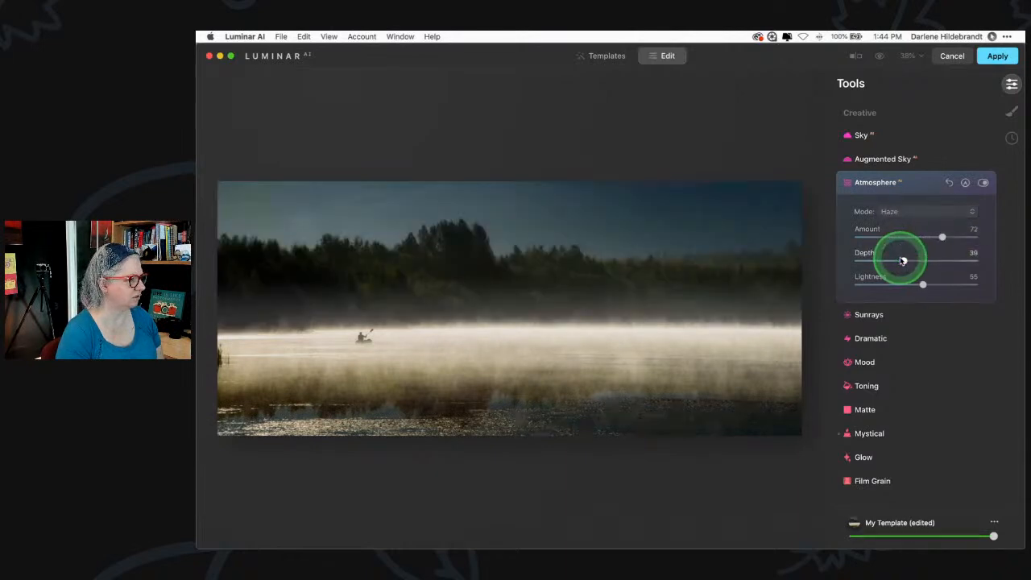
{"action": "mouse_move", "coordinate": [941, 236]}
{"action": "left_mouse_down"}
{"action": "mouse_move", "coordinate": [872, 235]}
{"action": "mouse_move", "coordinate": [979, 239]}
{"action": "mouse_move", "coordinate": [867, 241]}
{"action": "mouse_move", "coordinate": [933, 245]}
{"action": "mouse_move", "coordinate": [880, 260]}
{"action": "mouse_move", "coordinate": [901, 260]}
{"action": "mouse_move", "coordinate": [918, 278]}
{"action": "mouse_move", "coordinate": [898, 265]}
{"action": "mouse_move", "coordinate": [938, 260]}
{"action": "mouse_move", "coordinate": [890, 260]}
{"action": "mouse_move", "coordinate": [923, 282]}
{"action": "mouse_move", "coordinate": [956, 286]}
{"action": "mouse_move", "coordinate": [909, 284]}
{"action": "mouse_move", "coordinate": [931, 236]}
{"action": "mouse_move", "coordinate": [949, 238]}
{"action": "left_mouse_up"}
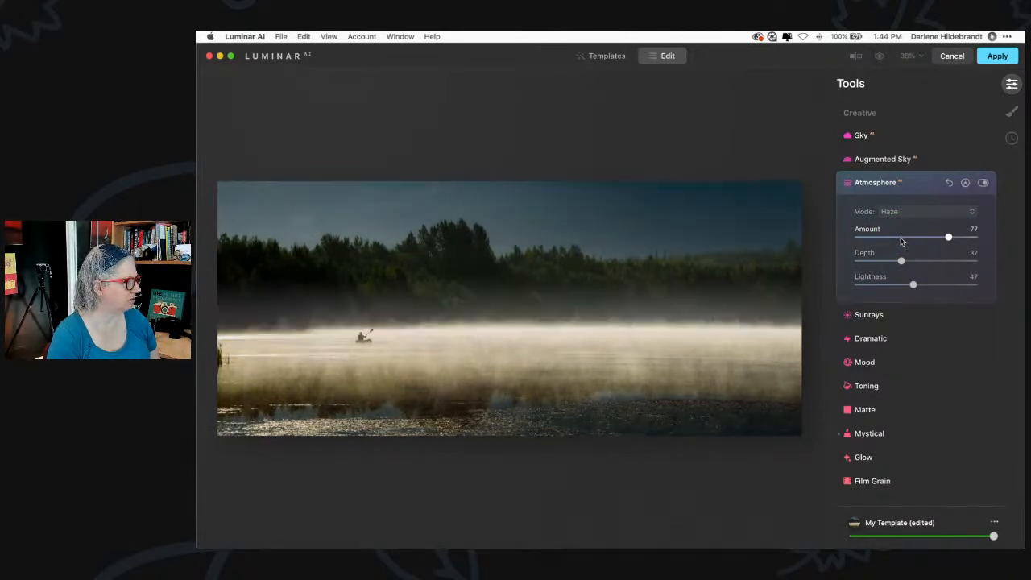
- Set the Atmosphere effect to Layered Fog with amount 70, depth 56 and lightness 68
{"action": "left_click_drag", "start_coordinate": [943, 236], "coordinate": [924, 227]}
{"action": "left_click", "coordinate": [916, 213]}
{"action": "left_click", "coordinate": [915, 231]}
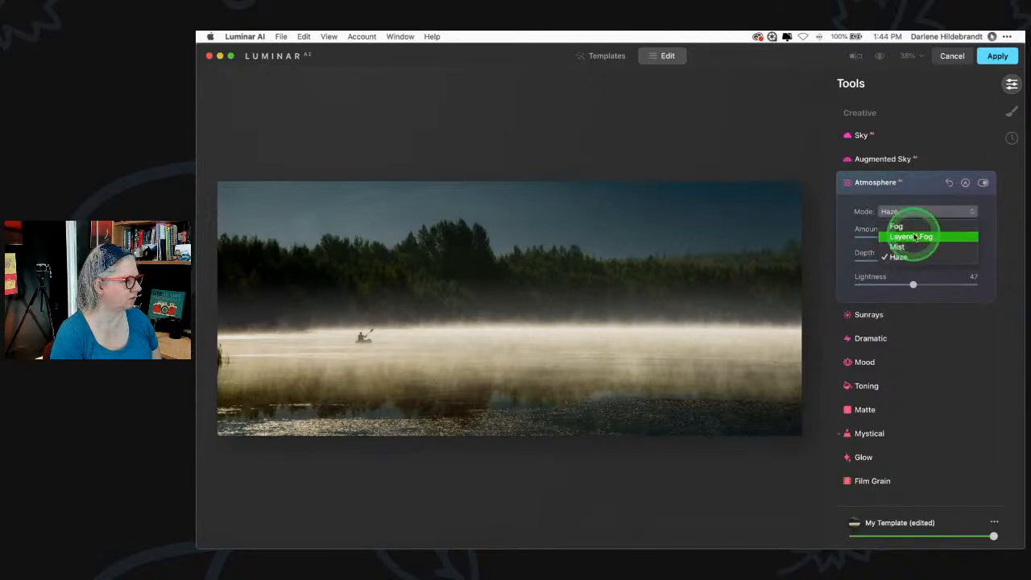
{"action": "left_click_drag", "start_coordinate": [900, 260], "coordinate": [943, 276]}
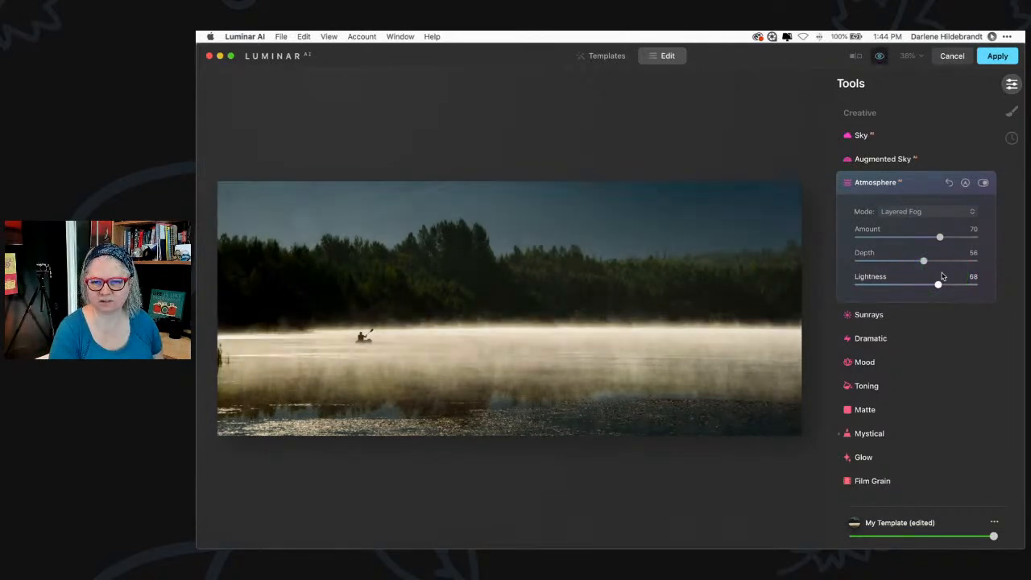
- Expand the curves in the Light adjustments and lower the highlights slightly
{"action": "scroll", "coordinate": [941, 274], "scroll_direction": "up", "scroll_amount": 8}
{"action": "left_click", "coordinate": [881, 205]}
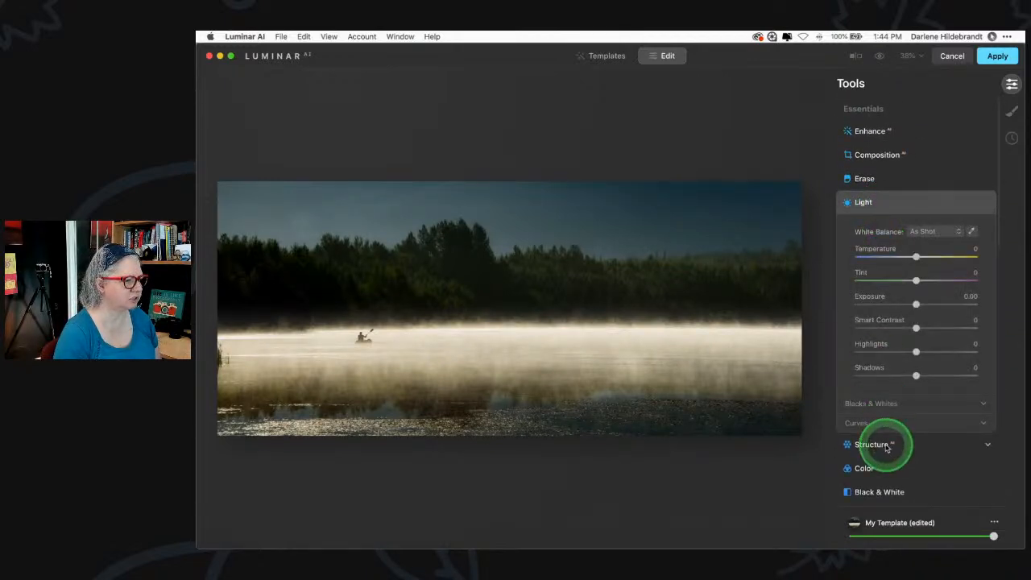
{"action": "left_click", "coordinate": [880, 423]}
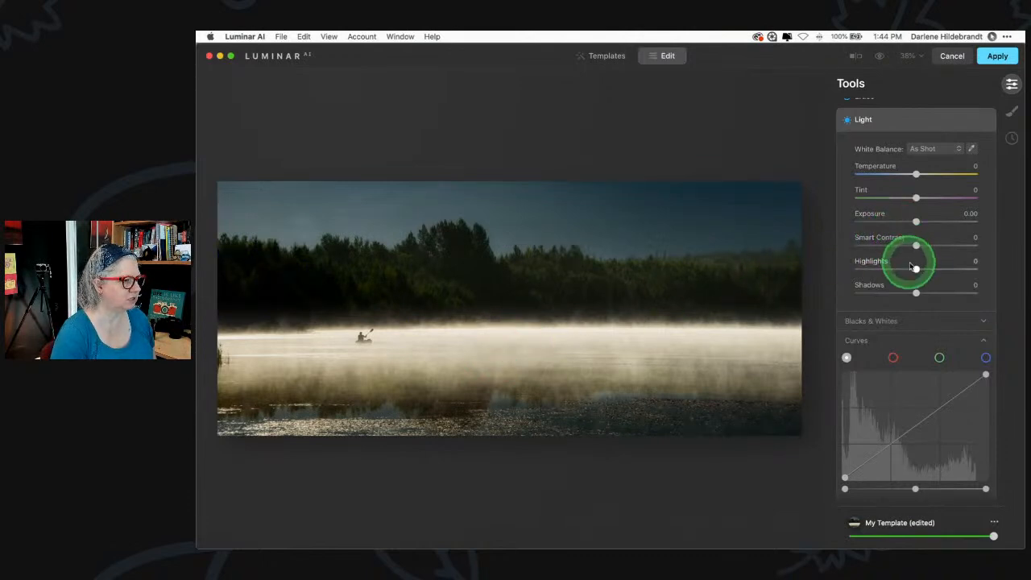
{"action": "mouse_move", "coordinate": [917, 271]}
{"action": "left_mouse_down"}
{"action": "mouse_move", "coordinate": [854, 269]}
{"action": "mouse_move", "coordinate": [953, 271]}
{"action": "mouse_move", "coordinate": [819, 268]}
{"action": "mouse_move", "coordinate": [957, 267]}
{"action": "mouse_move", "coordinate": [874, 267]}
{"action": "mouse_move", "coordinate": [909, 269]}
{"action": "left_mouse_up"}
- Apply Supercontrast to the lake photo with highlights contrast about 33 and highlights balance 35
{"action": "scroll", "coordinate": [909, 269], "scroll_direction": "down", "scroll_amount": 10}
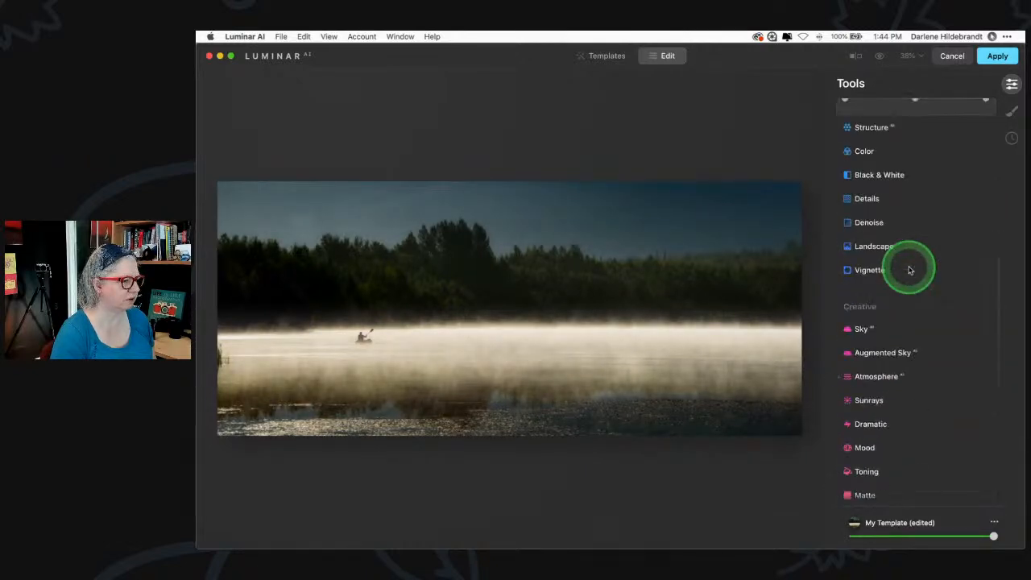
{"action": "scroll", "coordinate": [908, 274], "scroll_direction": "down", "scroll_amount": 5}
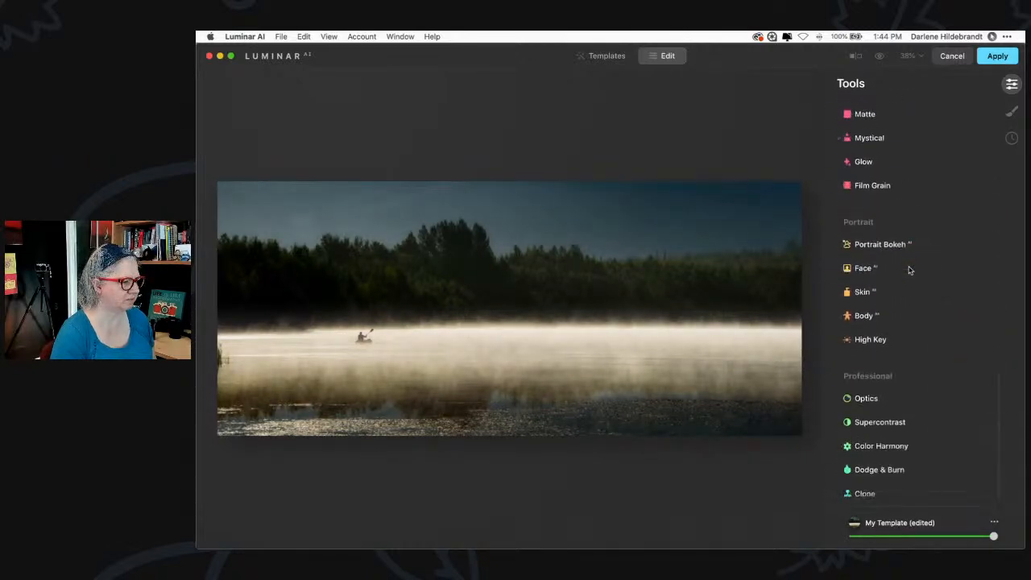
{"action": "left_click", "coordinate": [886, 411]}
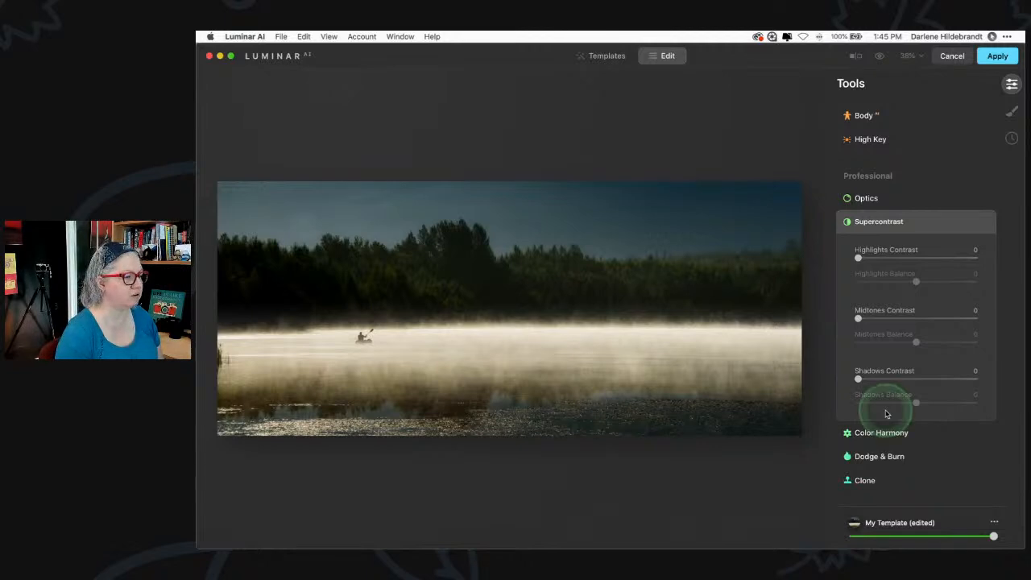
{"action": "left_click", "coordinate": [859, 256]}
{"action": "left_click_drag", "start_coordinate": [859, 258], "coordinate": [928, 256]}
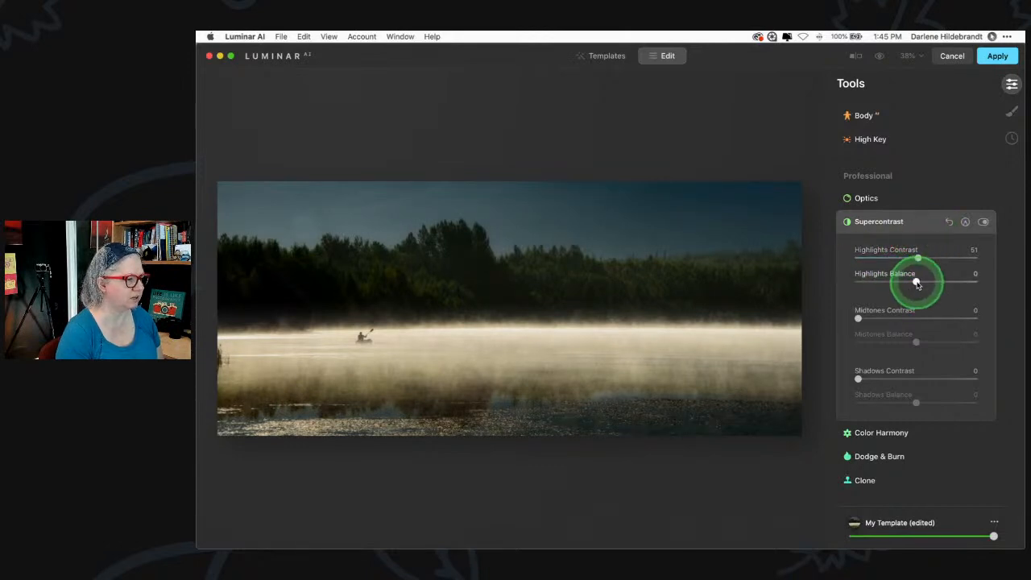
{"action": "left_click_drag", "start_coordinate": [947, 284], "coordinate": [914, 256]}
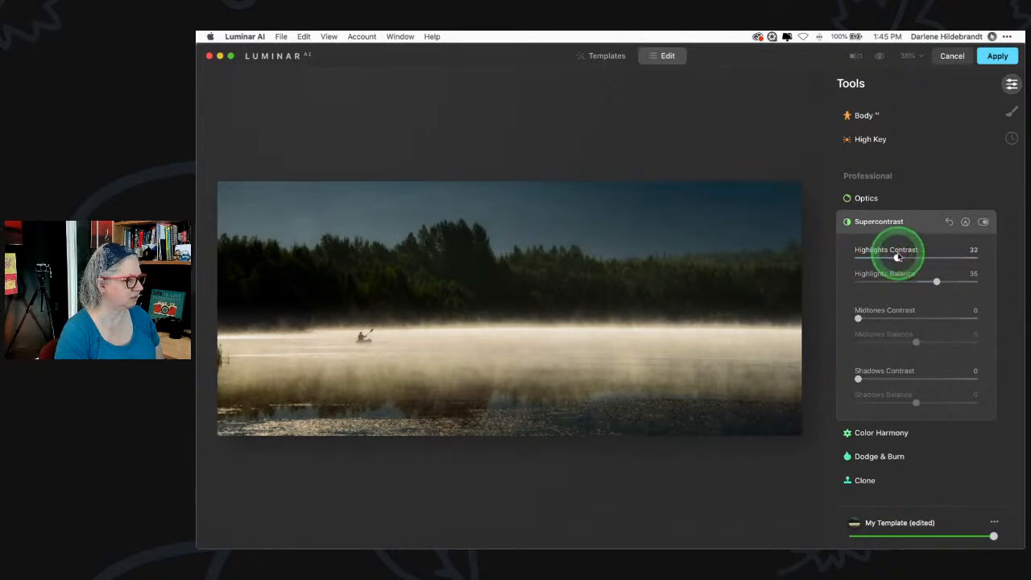
- Turn the Supercontrast effect off and on repeatedly to compare the lake photo with and without it
{"action": "left_click", "coordinate": [982, 222]}
{"action": "left_click", "coordinate": [982, 224]}
{"action": "left_click", "coordinate": [982, 223]}
{"action": "left_click", "coordinate": [982, 223]}
{"action": "left_click", "coordinate": [983, 223]}
{"action": "left_click", "coordinate": [982, 223]}
{"action": "left_click", "coordinate": [983, 223]}
{"action": "left_click", "coordinate": [983, 223]}
{"action": "left_click", "coordinate": [943, 233]}
- Set the Mystical effect's amount to 19 and smoothness to -35, and add a paint mask to it
{"action": "scroll", "coordinate": [941, 232], "scroll_direction": "up", "scroll_amount": 6}
{"action": "left_click", "coordinate": [910, 209]}
{"action": "left_click_drag", "start_coordinate": [894, 241], "coordinate": [881, 241]}
{"action": "left_click", "coordinate": [894, 290]}
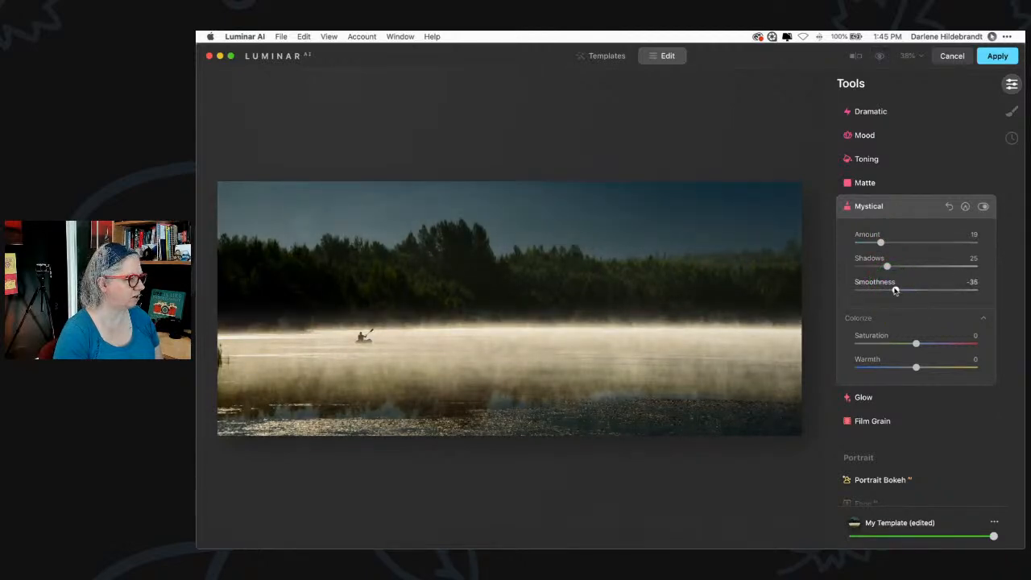
{"action": "left_click", "coordinate": [964, 207]}
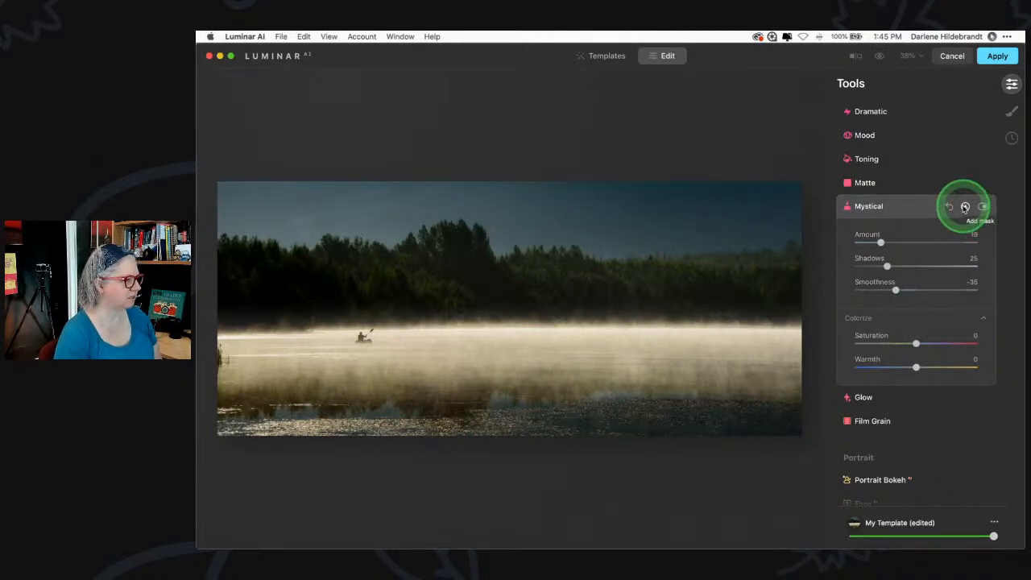
{"action": "left_click", "coordinate": [965, 207]}
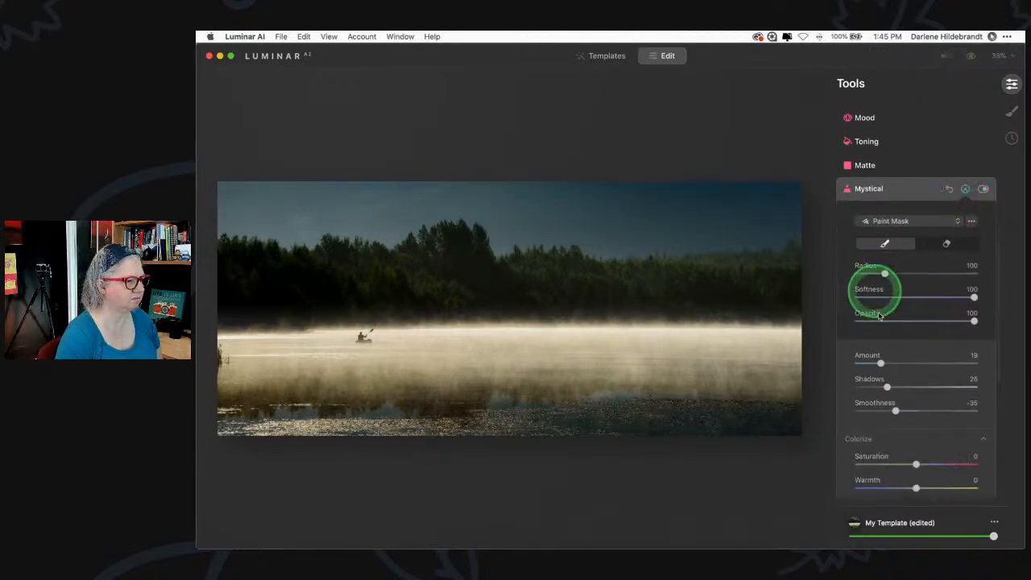
- Erase the Mystical effect over the misty water with a mask eraser at radius 112 and opacity 74, then preview the change
{"action": "left_click", "coordinate": [942, 244]}
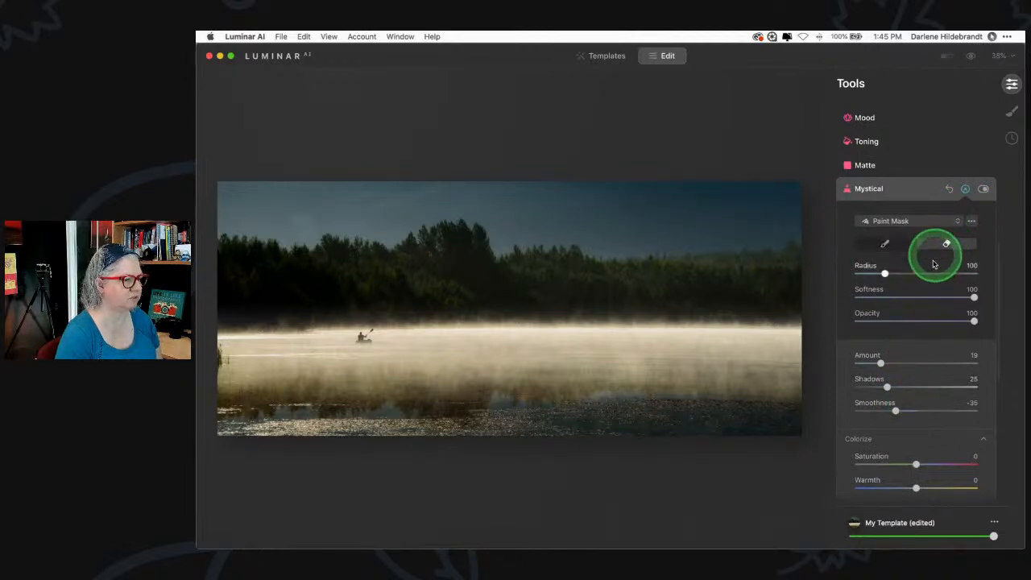
{"action": "left_click", "coordinate": [941, 322]}
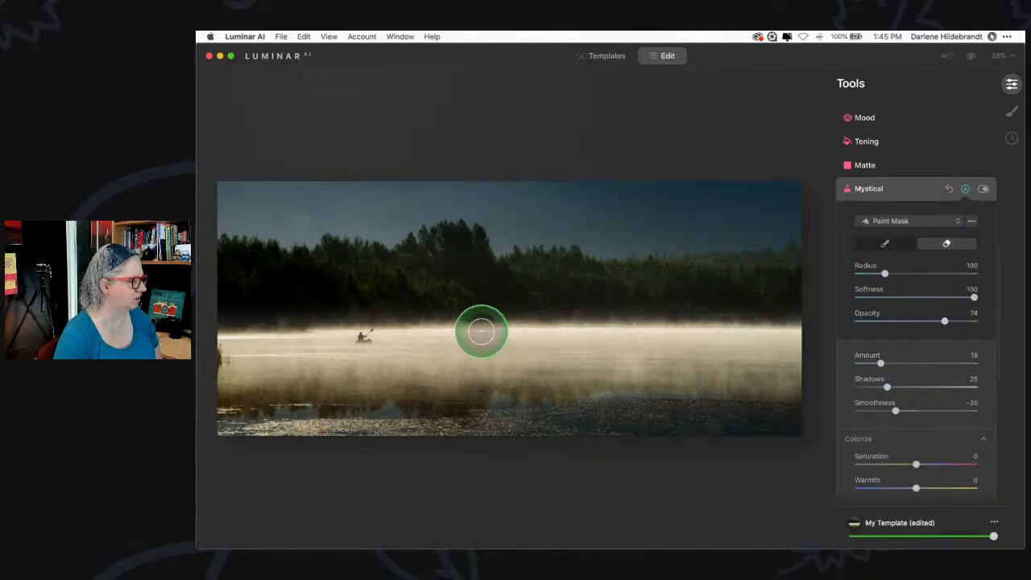
{"action": "key", "text": "bracketright"}
{"action": "mouse_move", "coordinate": [239, 341]}
{"action": "left_mouse_down"}
{"action": "mouse_move", "coordinate": [796, 339]}
{"action": "mouse_move", "coordinate": [226, 353]}
{"action": "left_mouse_up"}
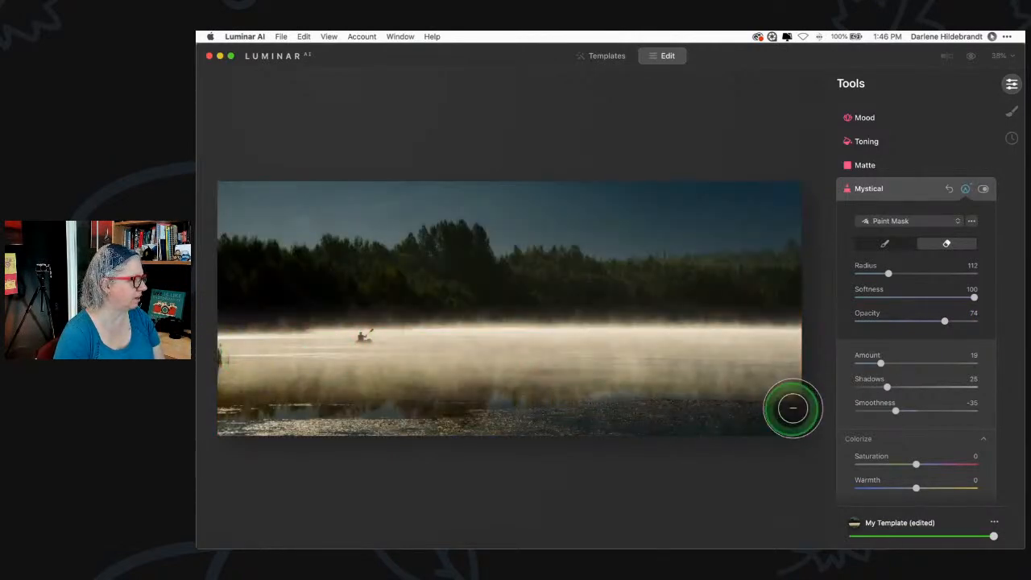
{"action": "left_click", "coordinate": [966, 189]}
{"action": "left_click", "coordinate": [916, 200]}
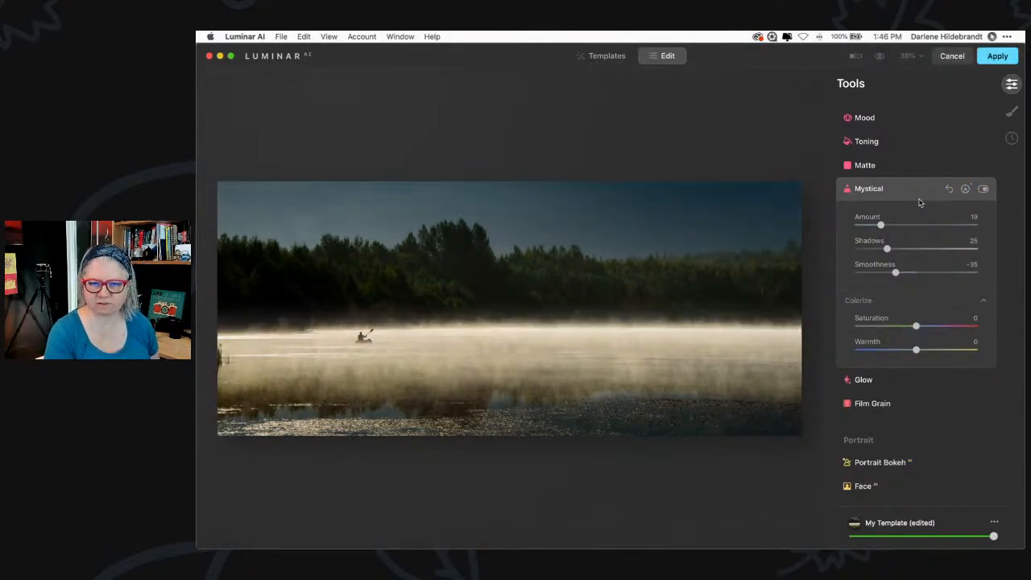
{"action": "key", "text": "backslash"}
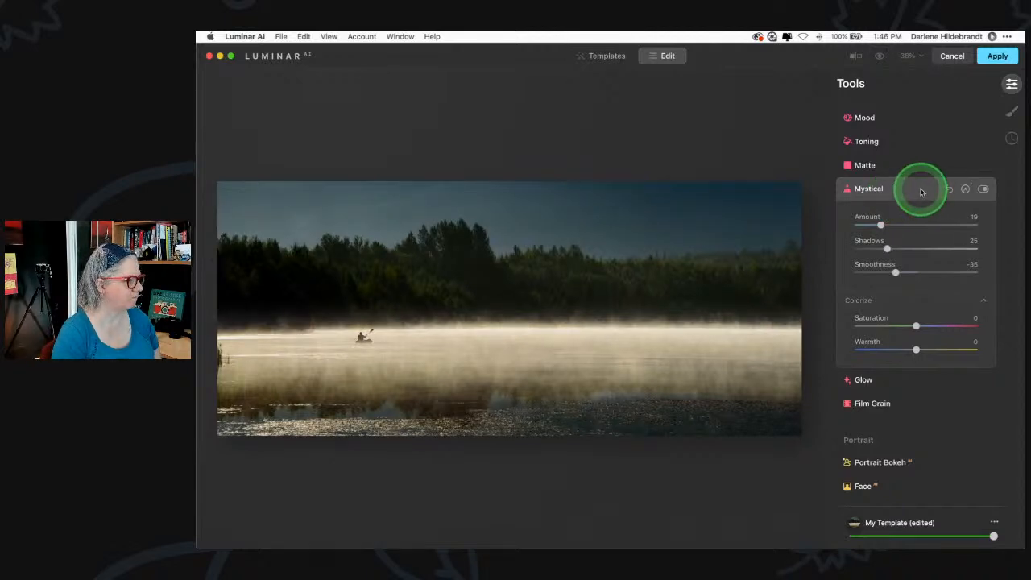
{"action": "left_click", "coordinate": [921, 191]}
- Apply the Dramatic effect with amount 28, local contrast 88 and brightness 20
{"action": "scroll", "coordinate": [920, 191], "scroll_direction": "up", "scroll_amount": 5}
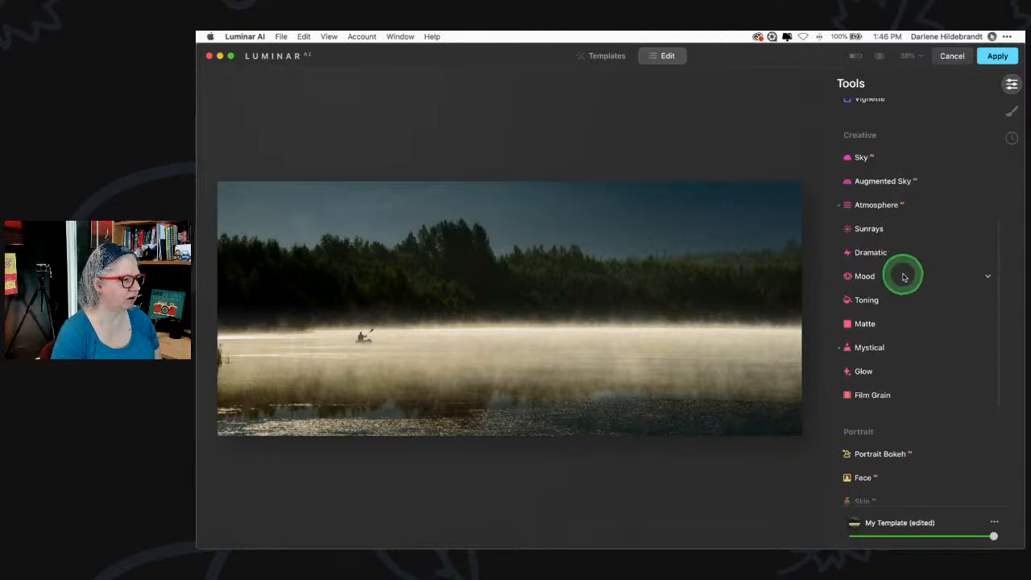
{"action": "left_click", "coordinate": [901, 274]}
{"action": "left_click", "coordinate": [900, 238]}
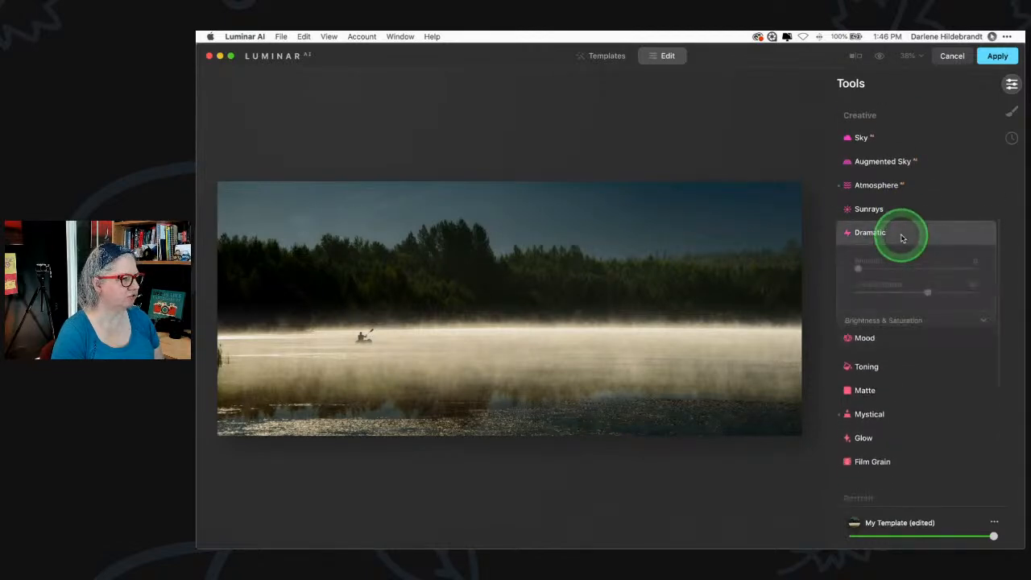
{"action": "left_click", "coordinate": [892, 315]}
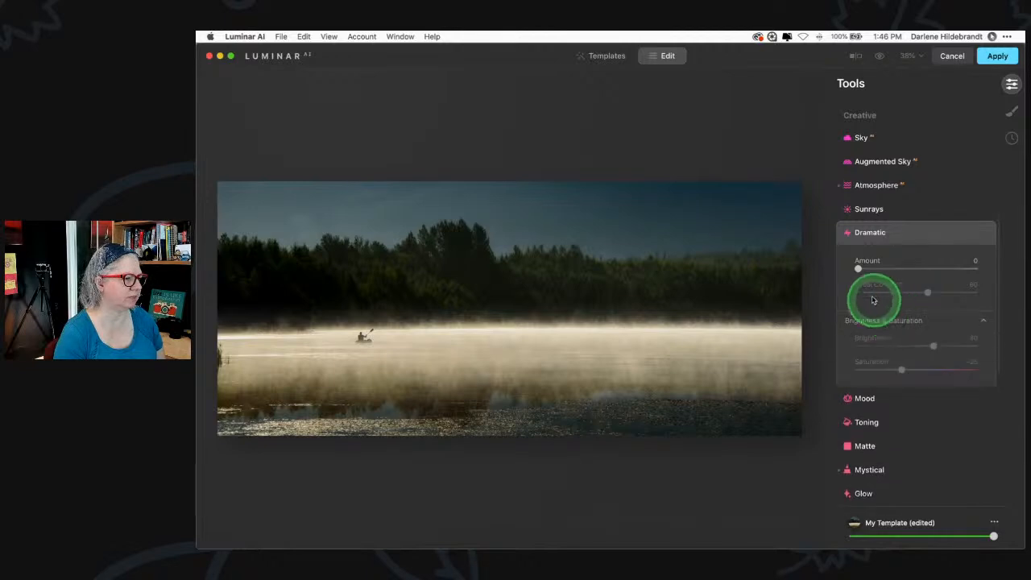
{"action": "left_click_drag", "start_coordinate": [858, 269], "coordinate": [909, 273]}
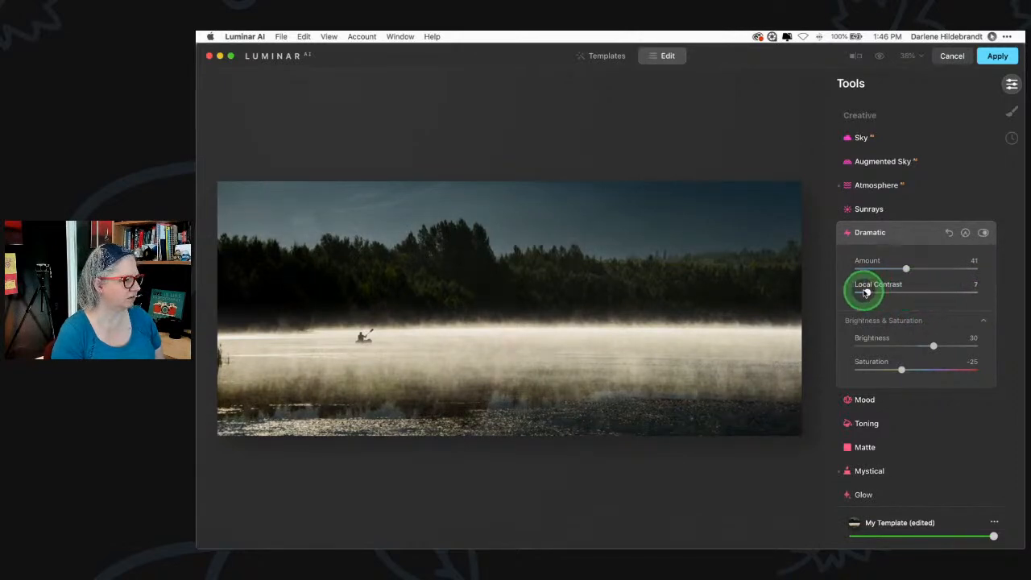
{"action": "left_click_drag", "start_coordinate": [926, 269], "coordinate": [889, 268]}
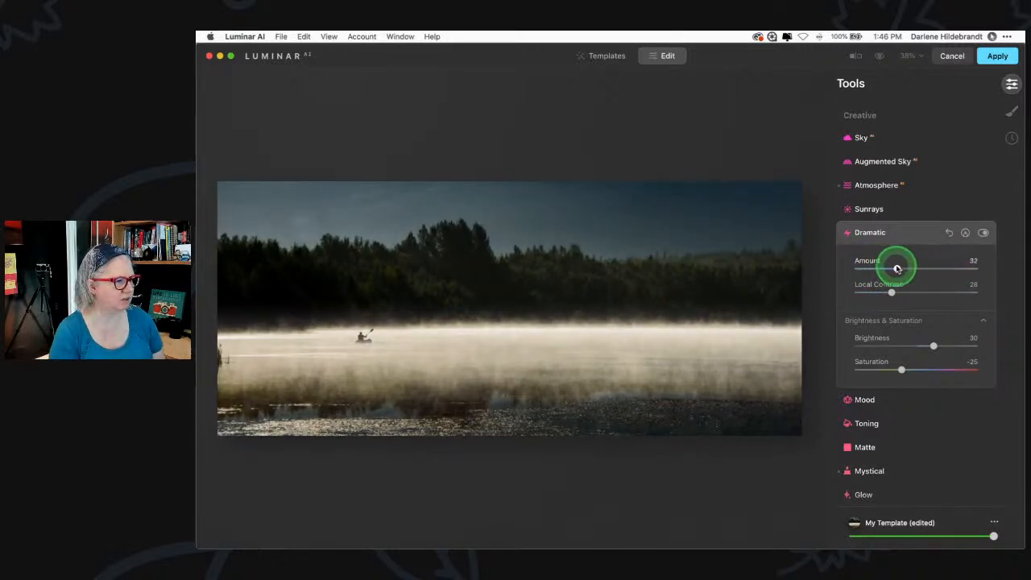
{"action": "left_click_drag", "start_coordinate": [958, 270], "coordinate": [897, 269]}
{"action": "mouse_move", "coordinate": [911, 269]}
{"action": "left_mouse_down"}
{"action": "mouse_move", "coordinate": [927, 265]}
{"action": "mouse_move", "coordinate": [894, 268]}
{"action": "mouse_move", "coordinate": [991, 287]}
{"action": "mouse_move", "coordinate": [870, 287]}
{"action": "mouse_move", "coordinate": [988, 290]}
{"action": "mouse_move", "coordinate": [881, 269]}
{"action": "mouse_move", "coordinate": [891, 268]}
{"action": "left_mouse_up"}
{"action": "left_click", "coordinate": [890, 293]}
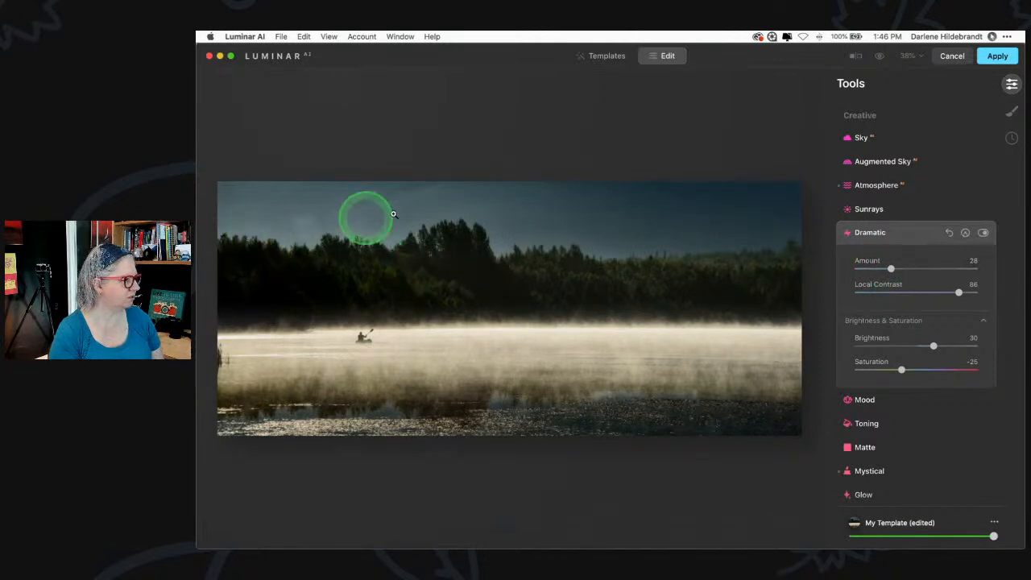
{"action": "left_click_drag", "start_coordinate": [933, 346], "coordinate": [930, 346]}
{"action": "left_click_drag", "start_coordinate": [958, 292], "coordinate": [961, 269]}
- Paint the Dramatic effect's mask across the misty lake with the brush at radius 112 and opacity 86
{"action": "left_click", "coordinate": [965, 233]}
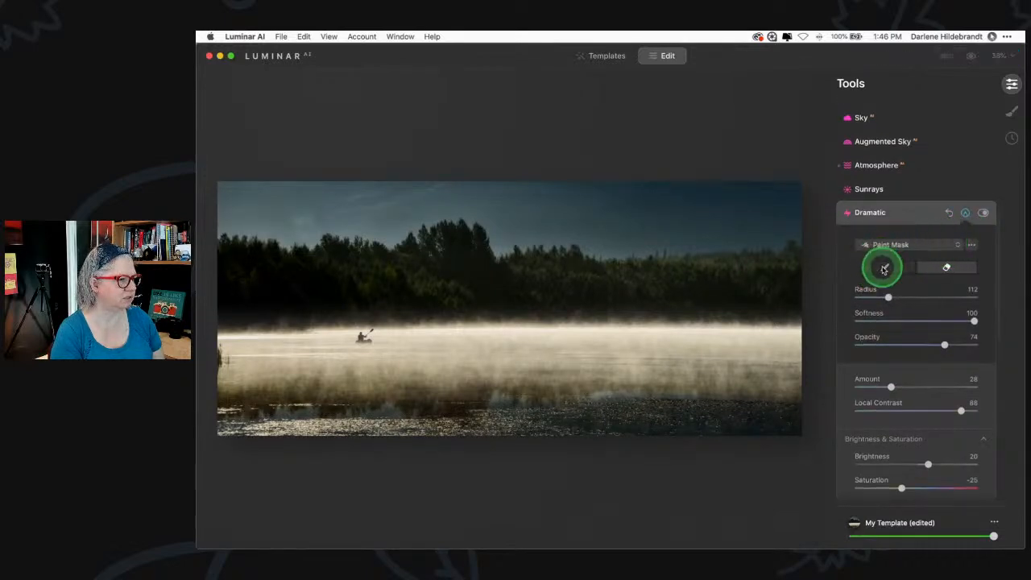
{"action": "mouse_move", "coordinate": [974, 345]}
{"action": "left_mouse_down"}
{"action": "mouse_move", "coordinate": [946, 347]}
{"action": "mouse_move", "coordinate": [958, 345]}
{"action": "left_mouse_up"}
{"action": "mouse_move", "coordinate": [644, 347]}
{"action": "left_mouse_down"}
{"action": "mouse_move", "coordinate": [788, 342]}
{"action": "mouse_move", "coordinate": [709, 360]}
{"action": "mouse_move", "coordinate": [788, 362]}
{"action": "mouse_move", "coordinate": [801, 346]}
{"action": "mouse_move", "coordinate": [433, 371]}
{"action": "mouse_move", "coordinate": [325, 356]}
{"action": "mouse_move", "coordinate": [675, 322]}
{"action": "mouse_move", "coordinate": [617, 344]}
{"action": "mouse_move", "coordinate": [315, 394]}
{"action": "mouse_move", "coordinate": [249, 392]}
{"action": "mouse_move", "coordinate": [678, 374]}
{"action": "mouse_move", "coordinate": [805, 350]}
{"action": "left_mouse_up"}
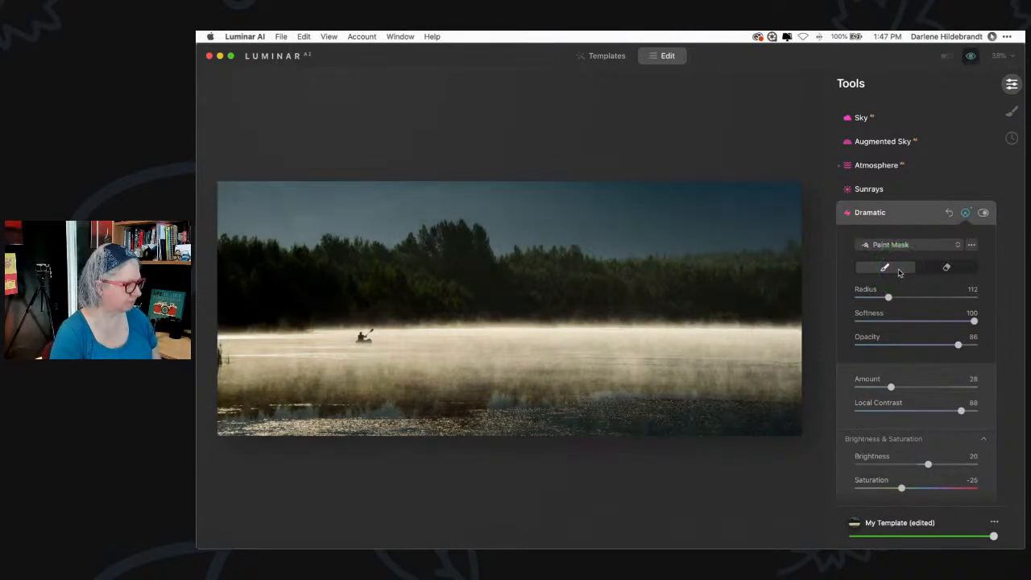
- Compare the photo with and without the Dramatic effect, and set the effect's saturation to about -3
{"action": "left_click", "coordinate": [982, 213]}
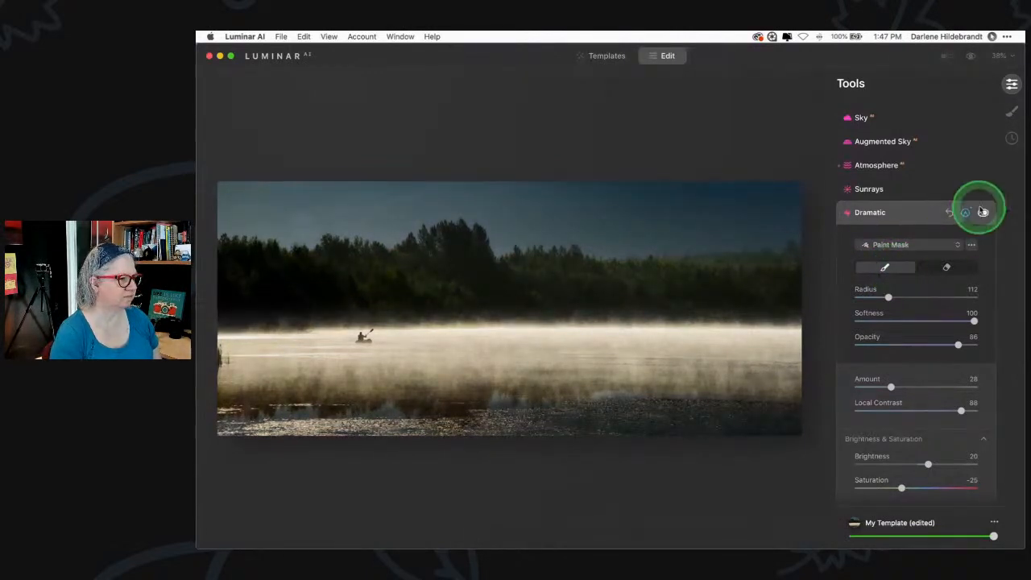
{"action": "left_click", "coordinate": [982, 212]}
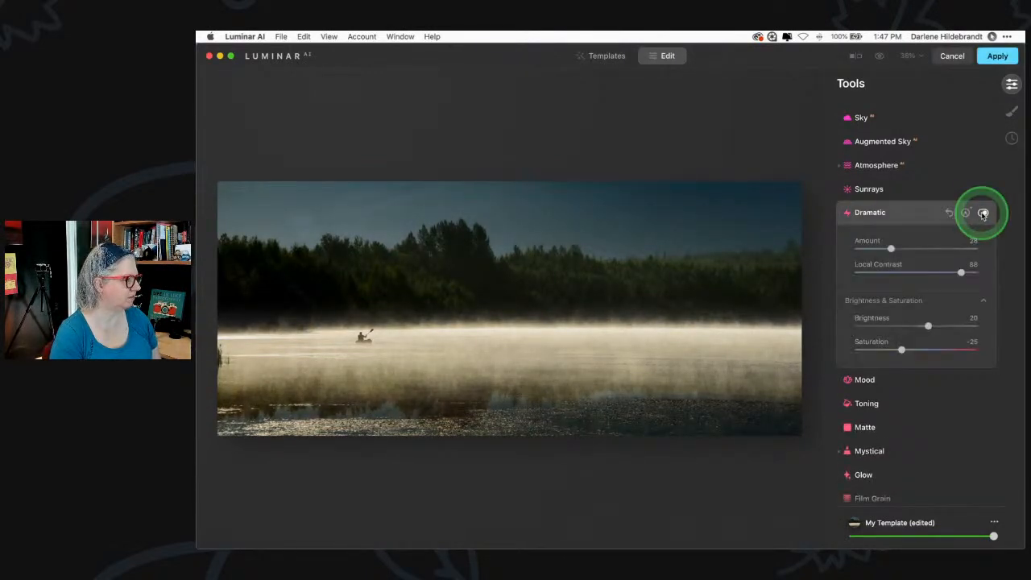
{"action": "left_click", "coordinate": [982, 213]}
{"action": "left_click", "coordinate": [982, 213]}
{"action": "left_click", "coordinate": [981, 213]}
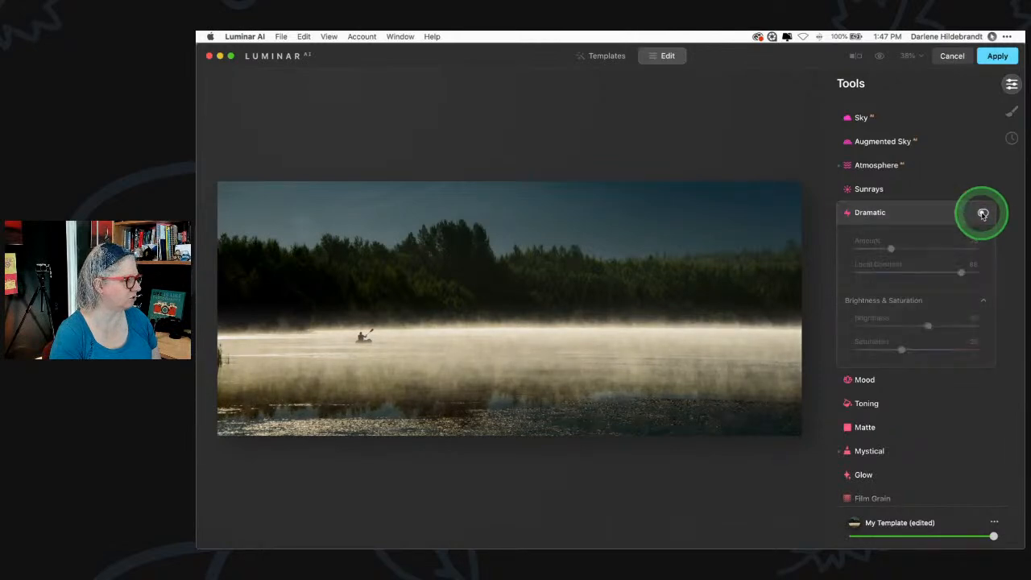
{"action": "left_click", "coordinate": [982, 213]}
{"action": "left_click_drag", "start_coordinate": [902, 348], "coordinate": [914, 350]}
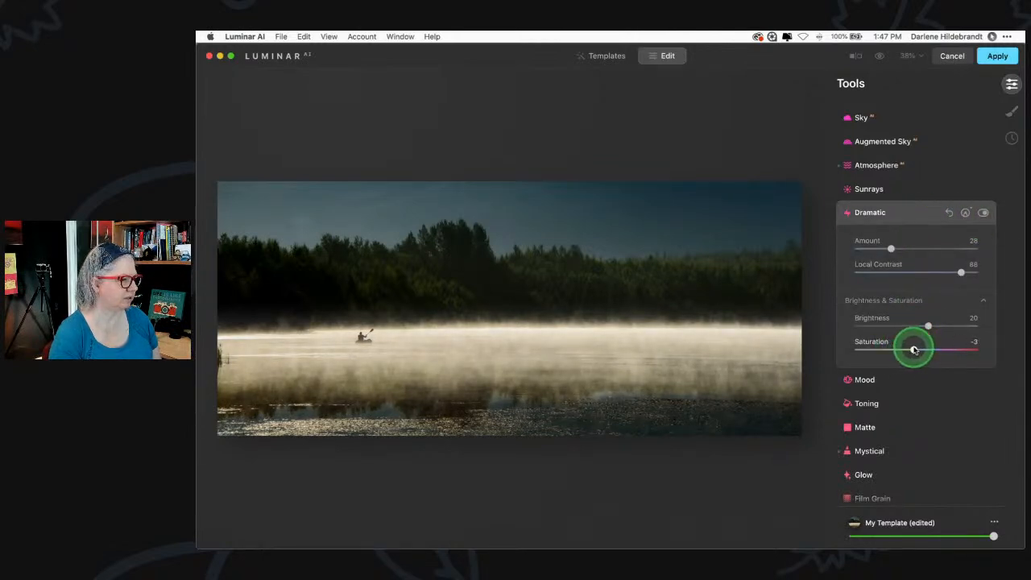
{"action": "left_click", "coordinate": [916, 212]}
- Preview the Mood LUTs, choose Sina at amount 16, and apply all the edits to the lake photo
{"action": "left_click", "coordinate": [886, 234]}
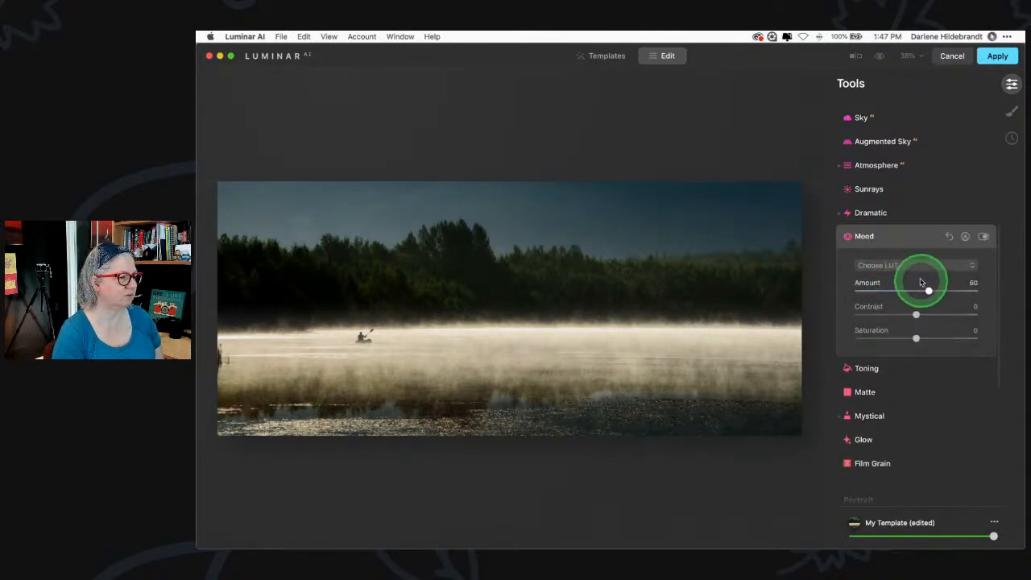
{"action": "left_click", "coordinate": [916, 266]}
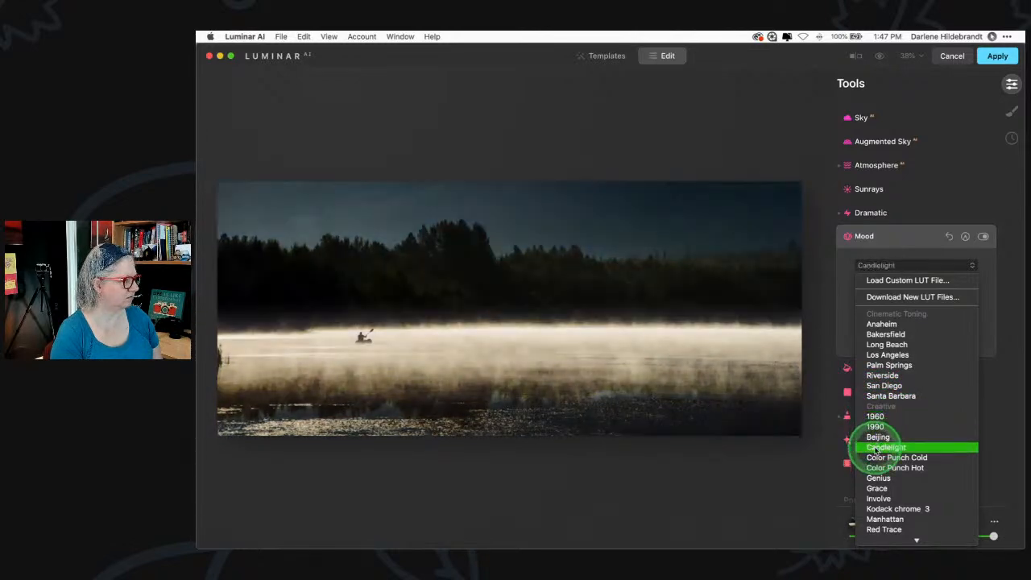
{"action": "scroll", "coordinate": [876, 447], "scroll_direction": "down", "scroll_amount": 3}
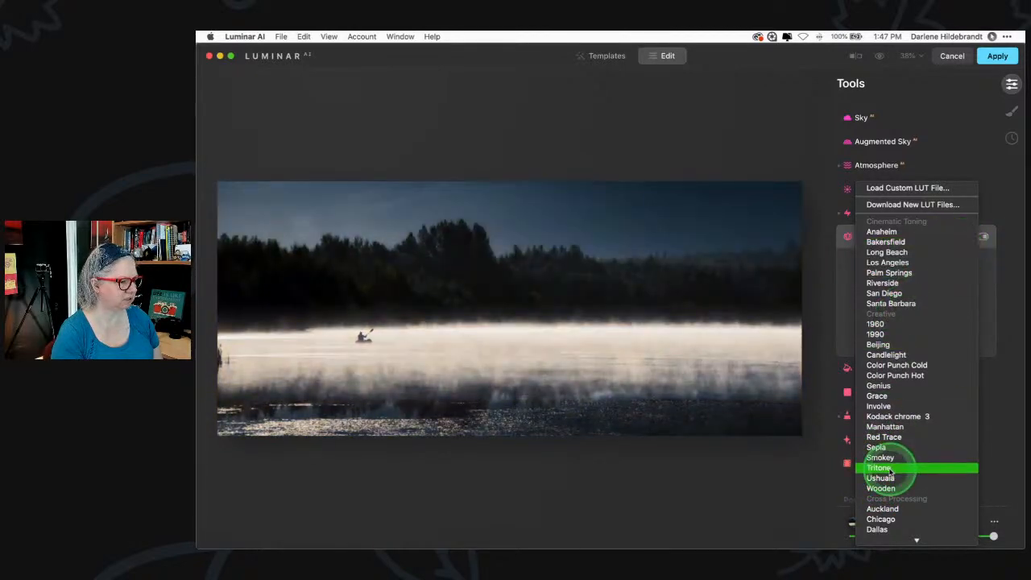
{"action": "scroll", "coordinate": [890, 471], "scroll_direction": "down", "scroll_amount": 4}
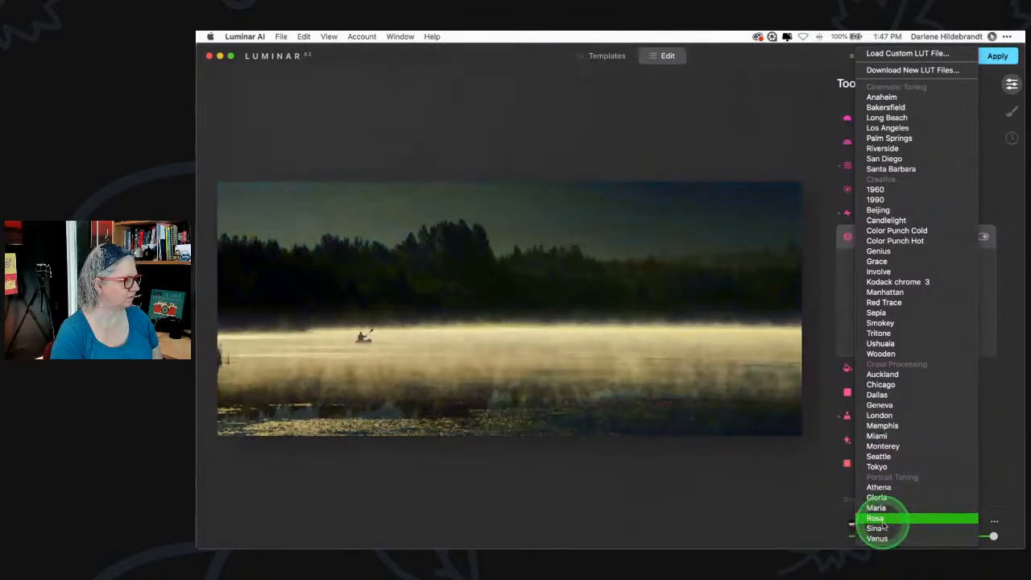
{"action": "left_click", "coordinate": [878, 528]}
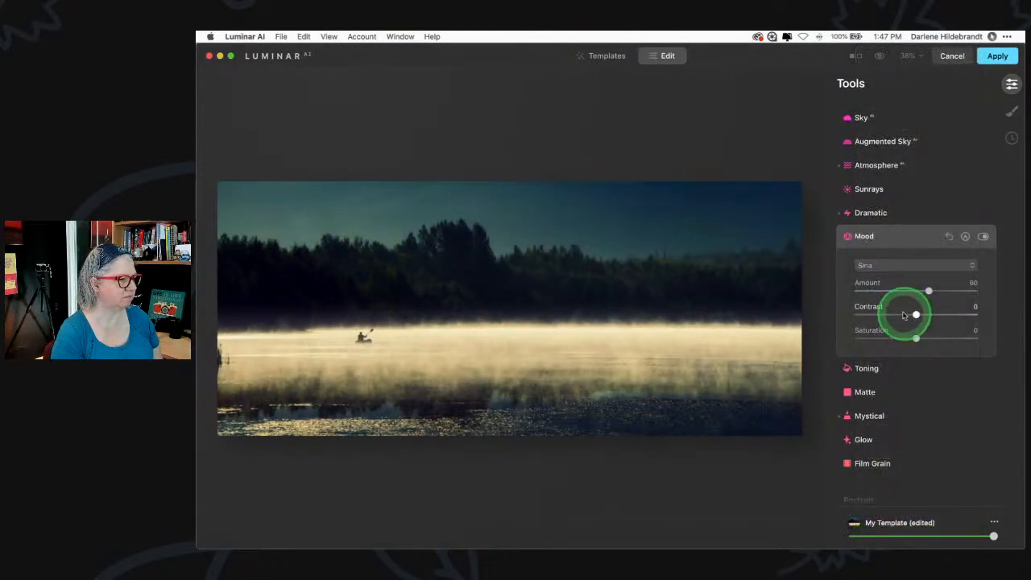
{"action": "left_click_drag", "start_coordinate": [921, 299], "coordinate": [878, 296]}
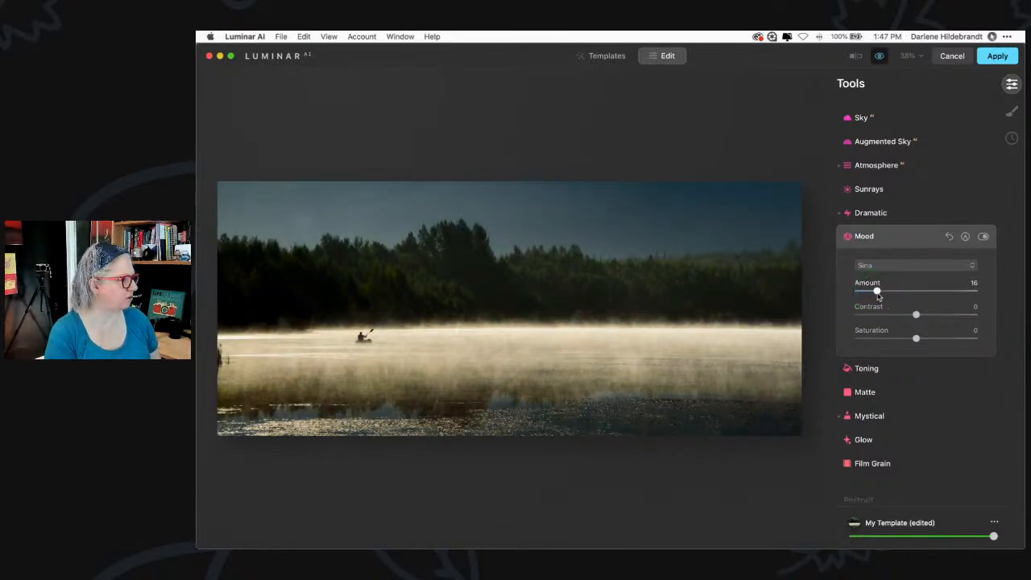
{"action": "left_click", "coordinate": [995, 56]}
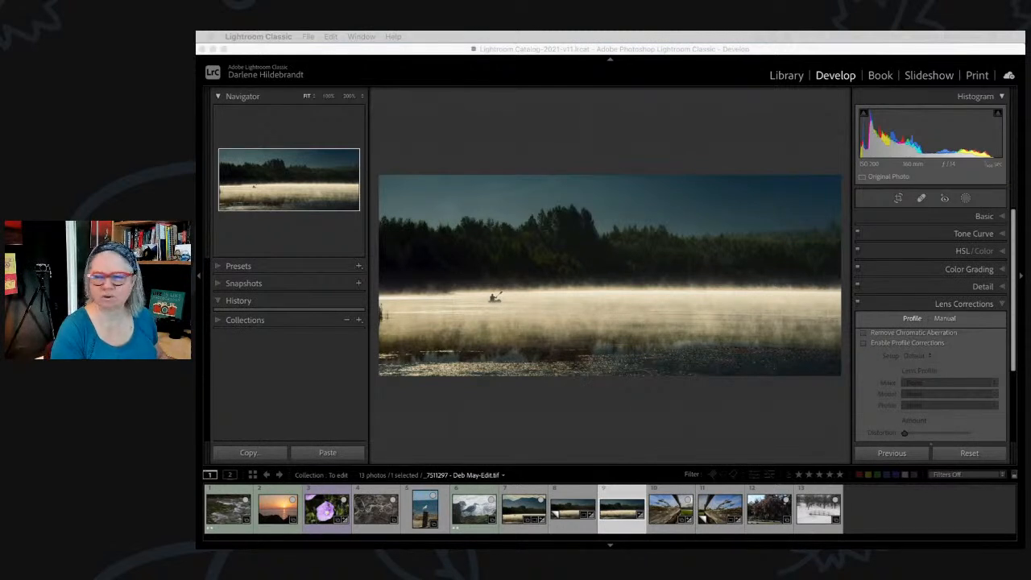
- In Lightroom Classic, compare the two panoramic lake versions together in Survey view with lights out and the surrounding panels hidden
{"action": "key", "text": "super+Tab"}
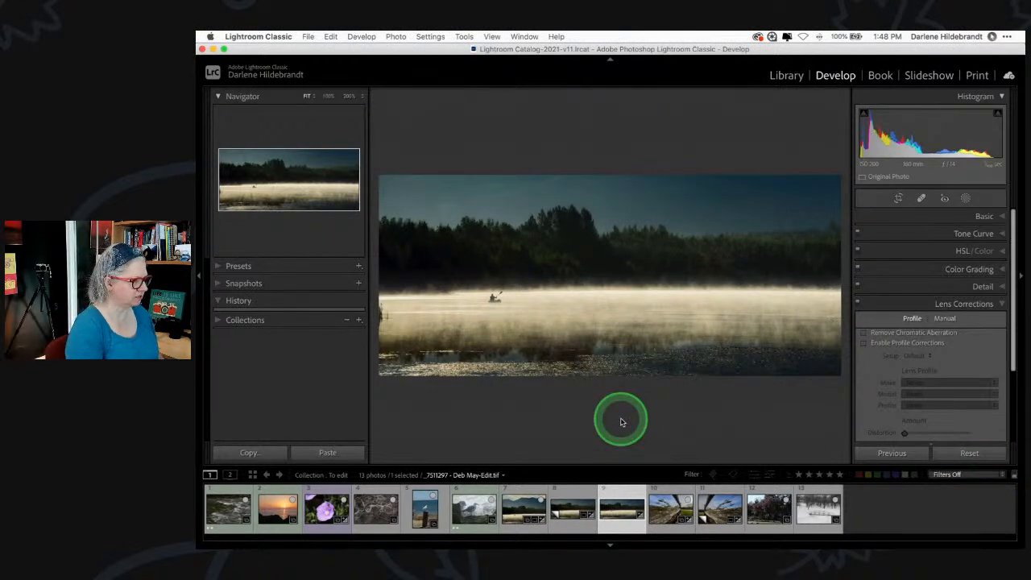
{"action": "key", "text": "shift+Left"}
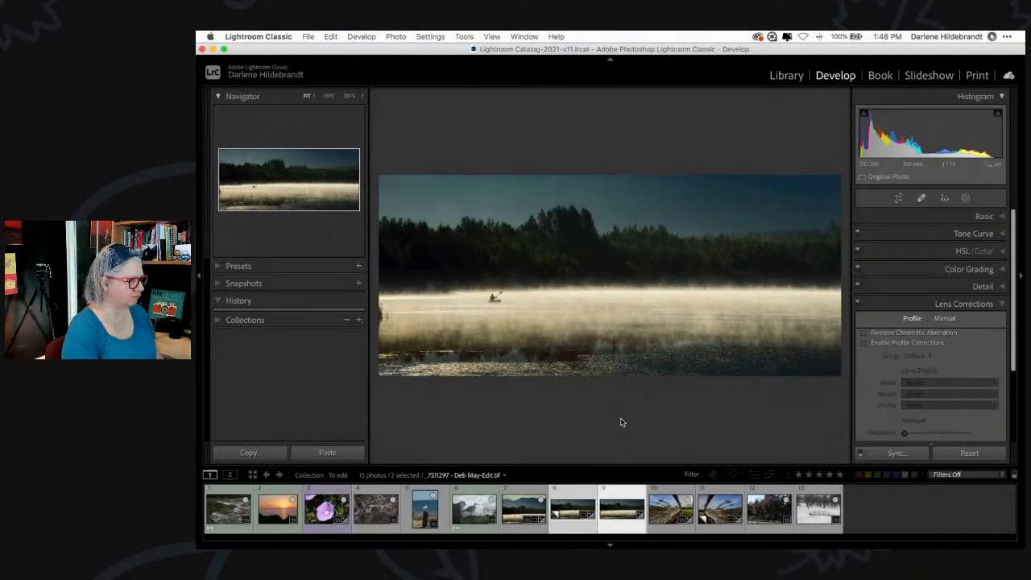
{"action": "key", "text": "n"}
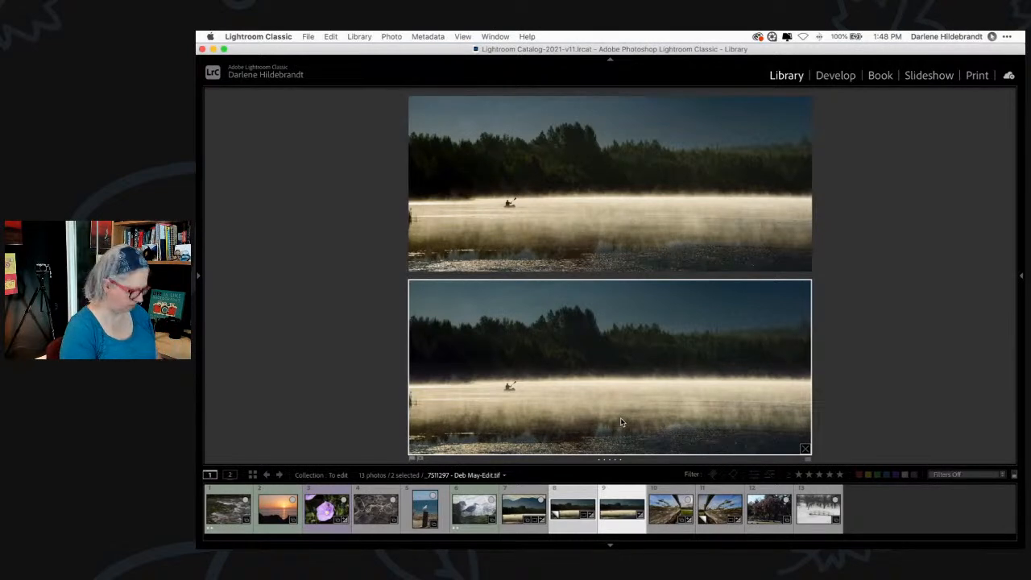
{"action": "key", "text": "l"}
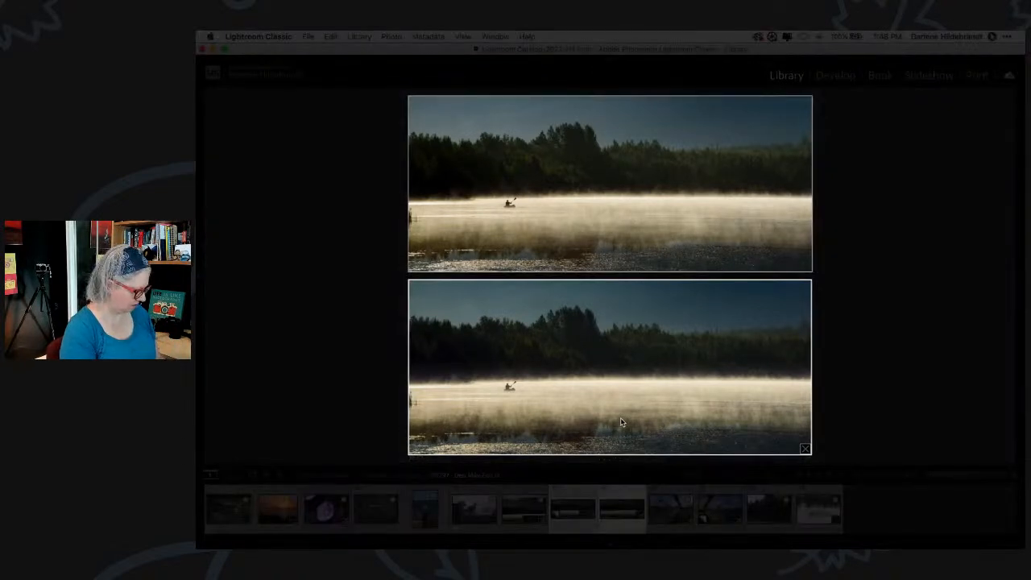
{"action": "key", "text": "shift+Tab"}
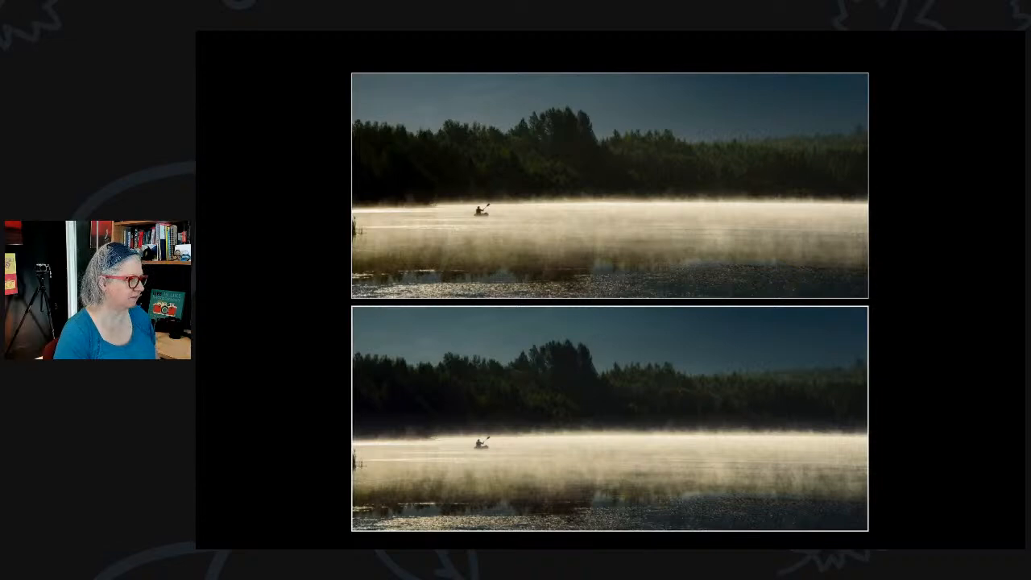
- Return to the photo grid and open the purple flower photo in Develop with the filmstrip shown
{"action": "key", "text": "Right"}
{"action": "key", "text": "ctrl+z"}
{"action": "left_click", "coordinate": [918, 380]}
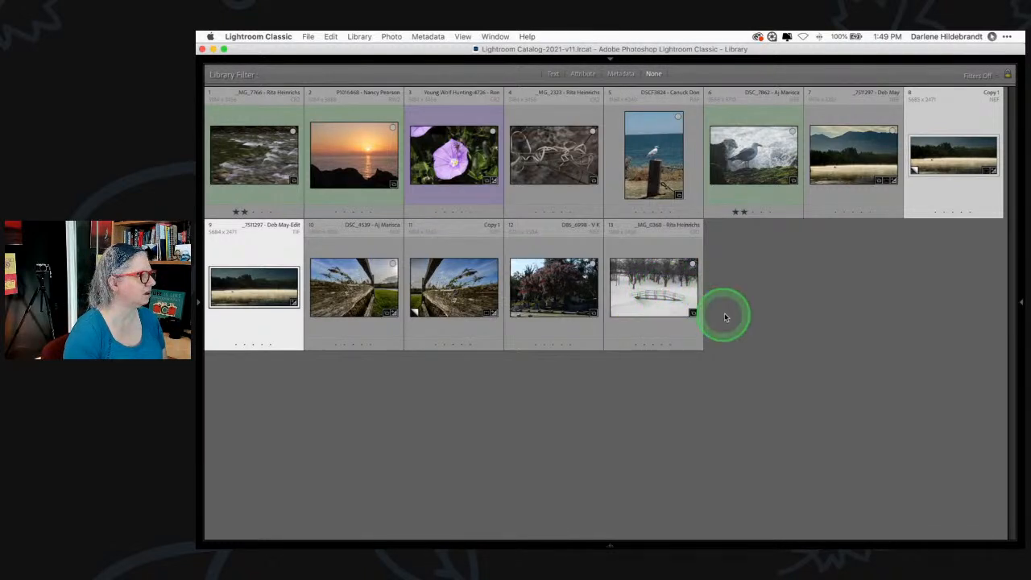
{"action": "double_click", "coordinate": [471, 163]}
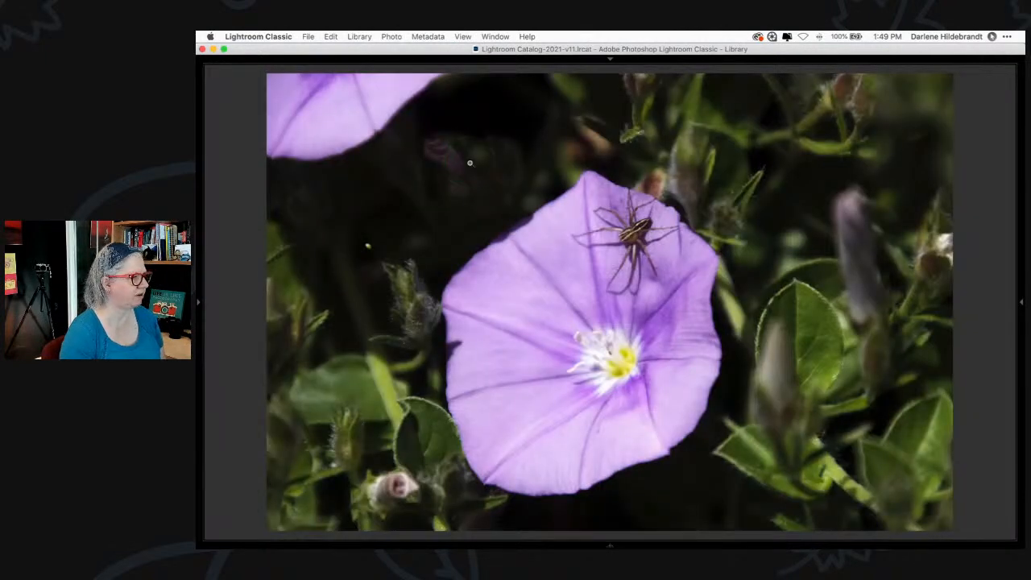
{"action": "key", "text": "d"}
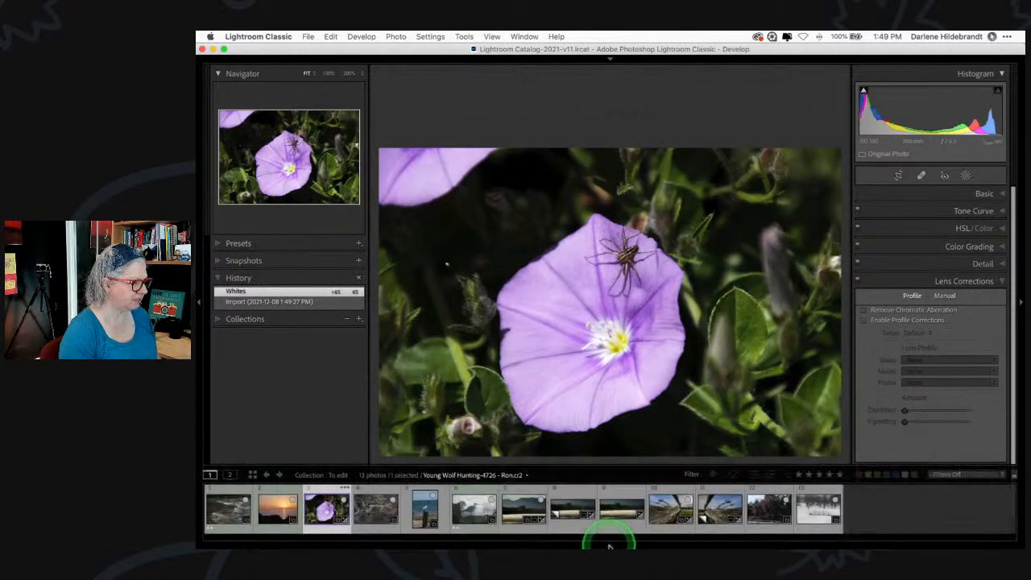
{"action": "left_click", "coordinate": [608, 546]}
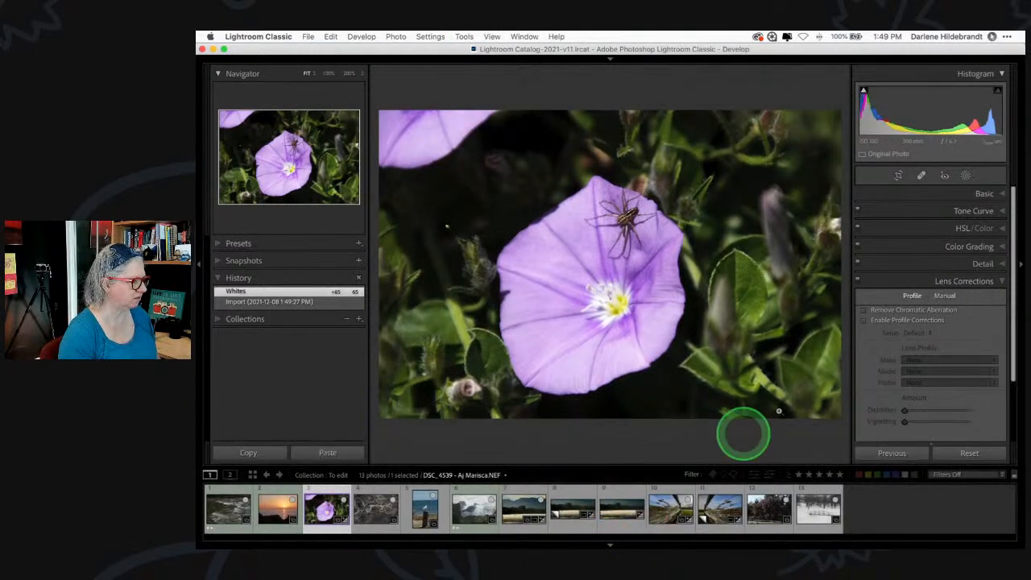
- Preview the Faithful, Landscape, Neutral and Portrait camera profiles on the flower photo, and apply Camera Landscape
{"action": "left_click", "coordinate": [984, 194]}
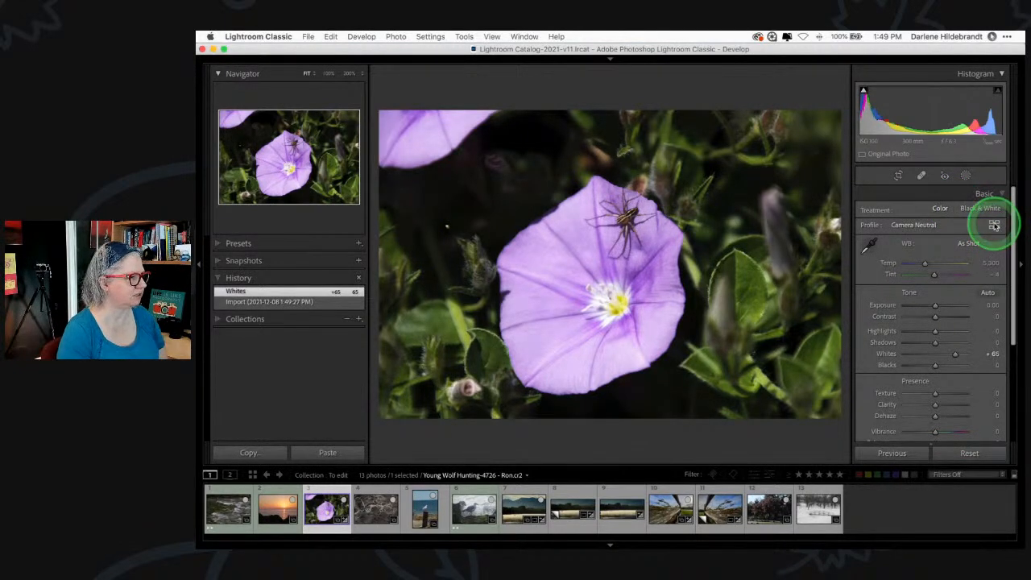
{"action": "left_click", "coordinate": [995, 225]}
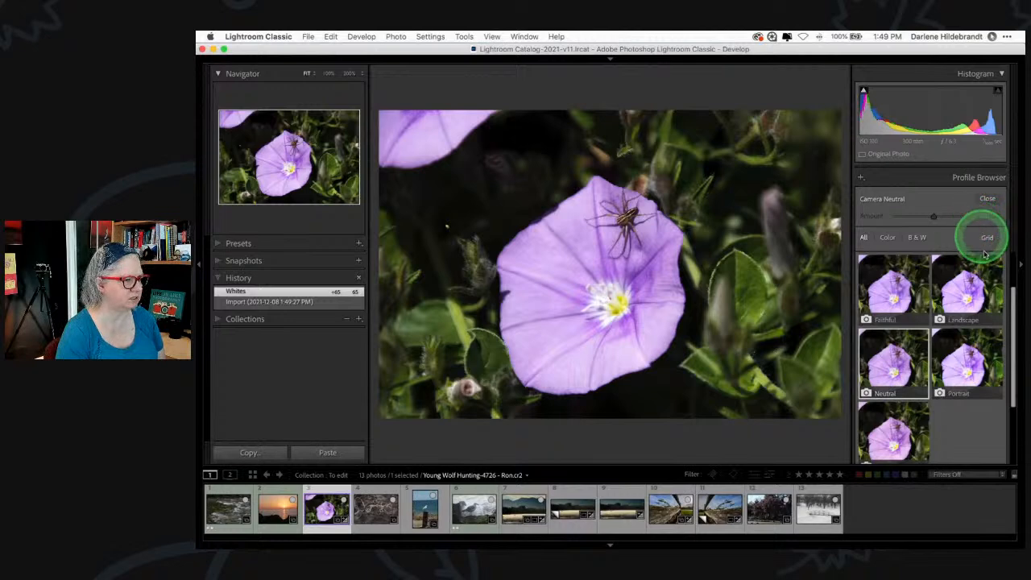
{"action": "left_click", "coordinate": [965, 298]}
{"action": "left_click", "coordinate": [965, 359]}
{"action": "left_click", "coordinate": [965, 298]}
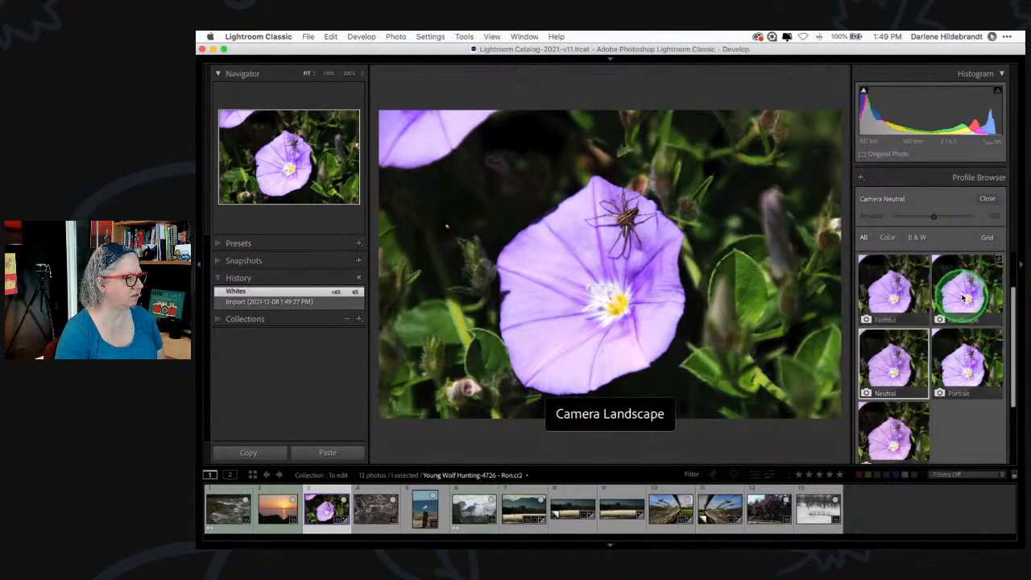
{"action": "left_click", "coordinate": [892, 295]}
{"action": "left_click", "coordinate": [962, 287]}
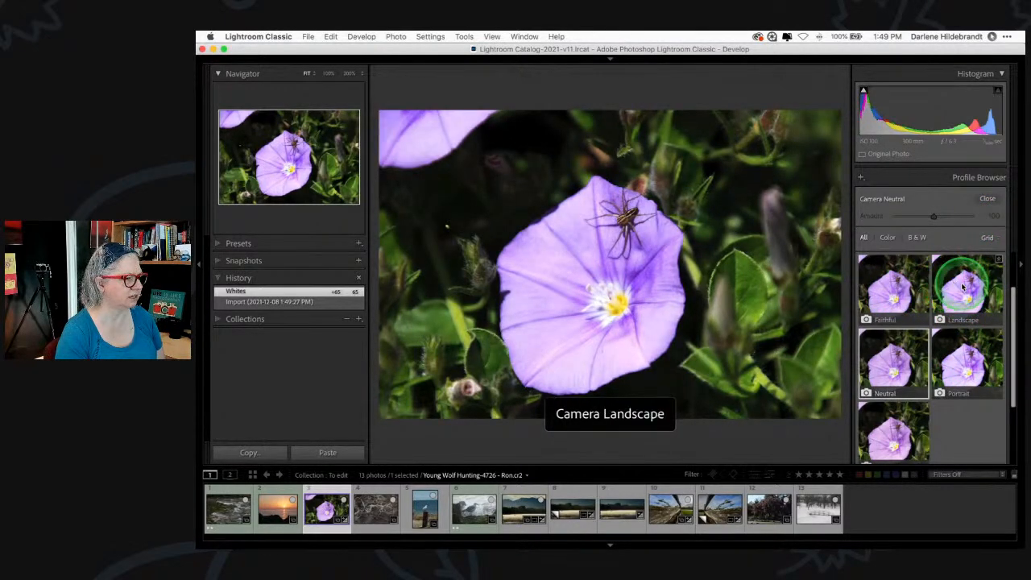
{"action": "left_click", "coordinate": [964, 367]}
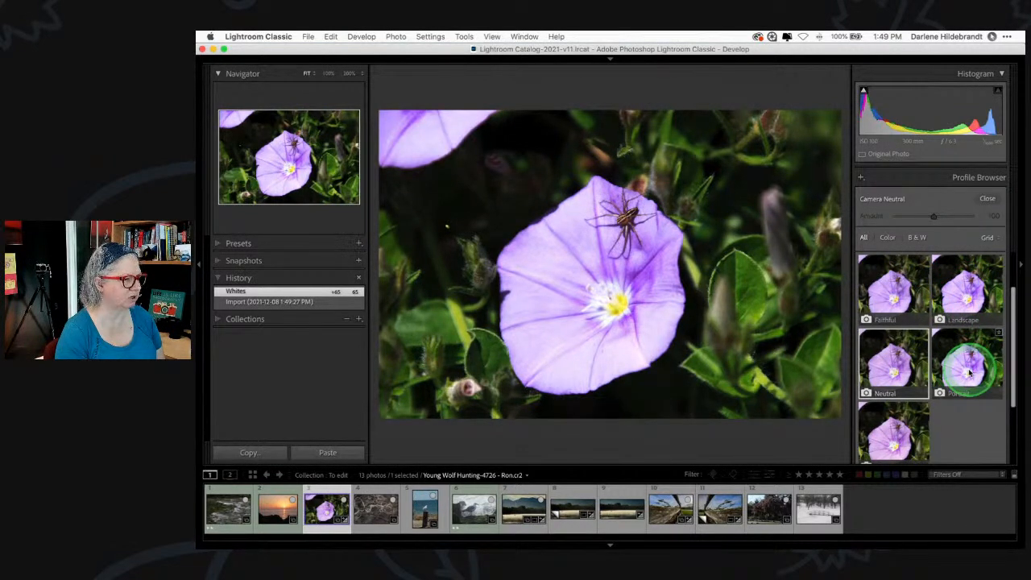
{"action": "left_click", "coordinate": [880, 272]}
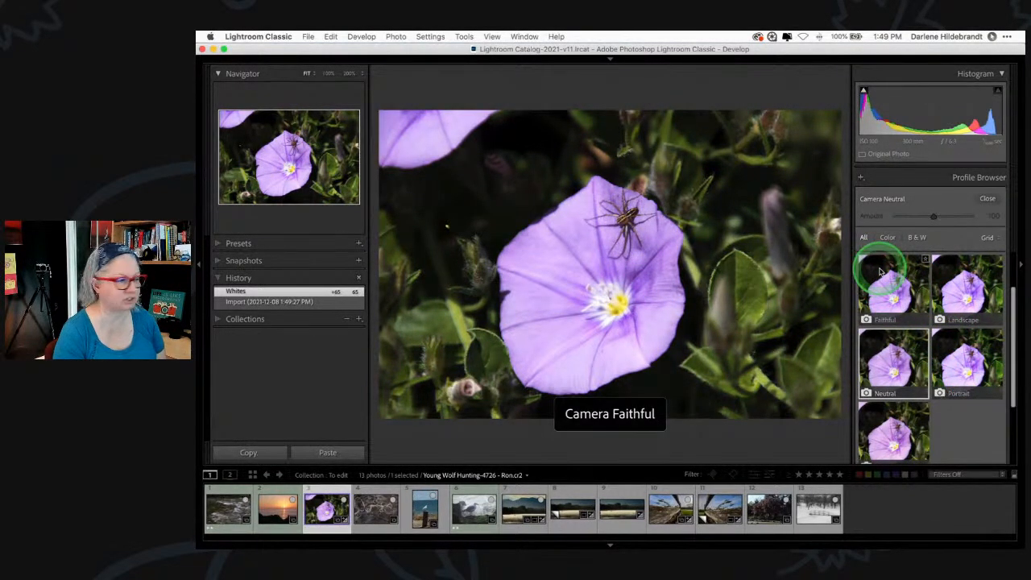
{"action": "left_click", "coordinate": [886, 348]}
{"action": "left_click", "coordinate": [891, 271]}
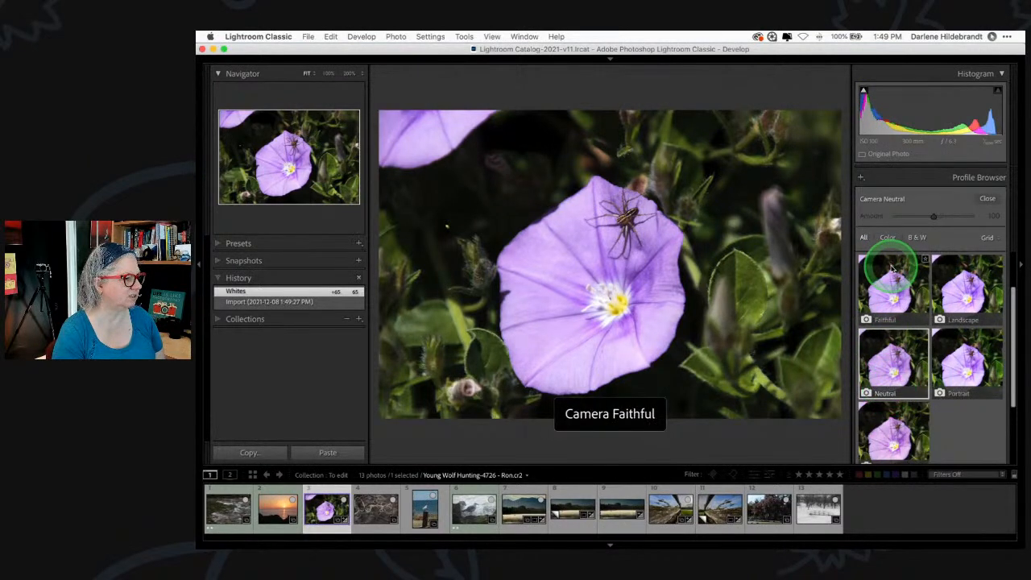
{"action": "left_click", "coordinate": [965, 288]}
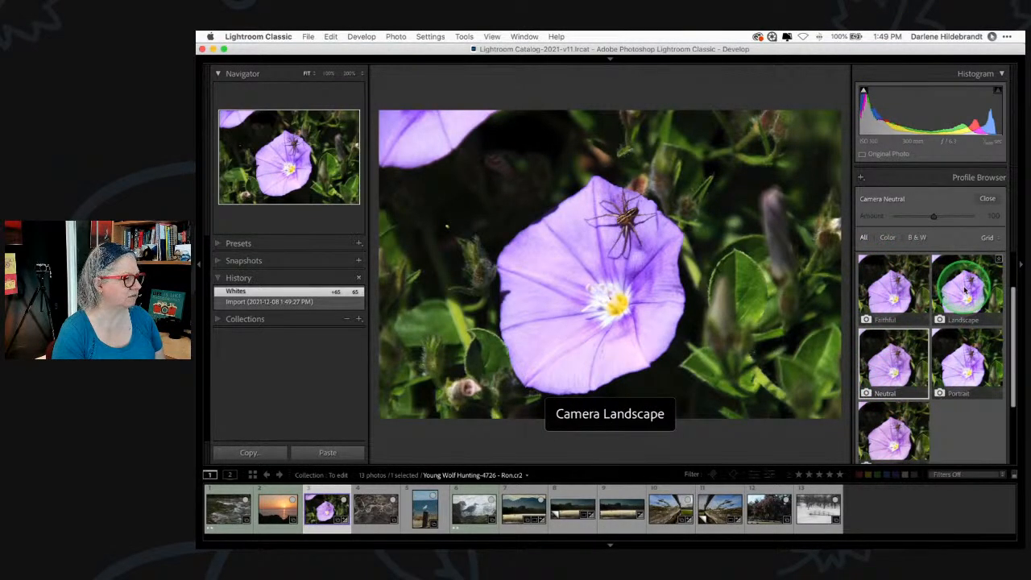
{"action": "left_click", "coordinate": [988, 199]}
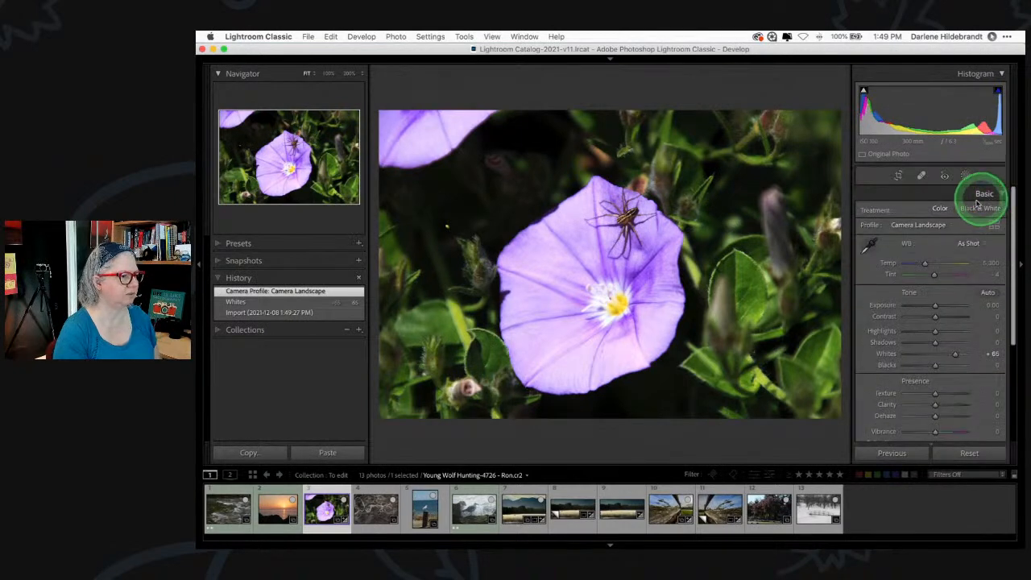
- Reduce the photo's Whites and reset them to 0
{"action": "left_click_drag", "start_coordinate": [955, 355], "coordinate": [944, 357]}
{"action": "double_click", "coordinate": [944, 357]}
{"action": "scroll", "coordinate": [944, 356], "scroll_direction": "down", "scroll_amount": 5}
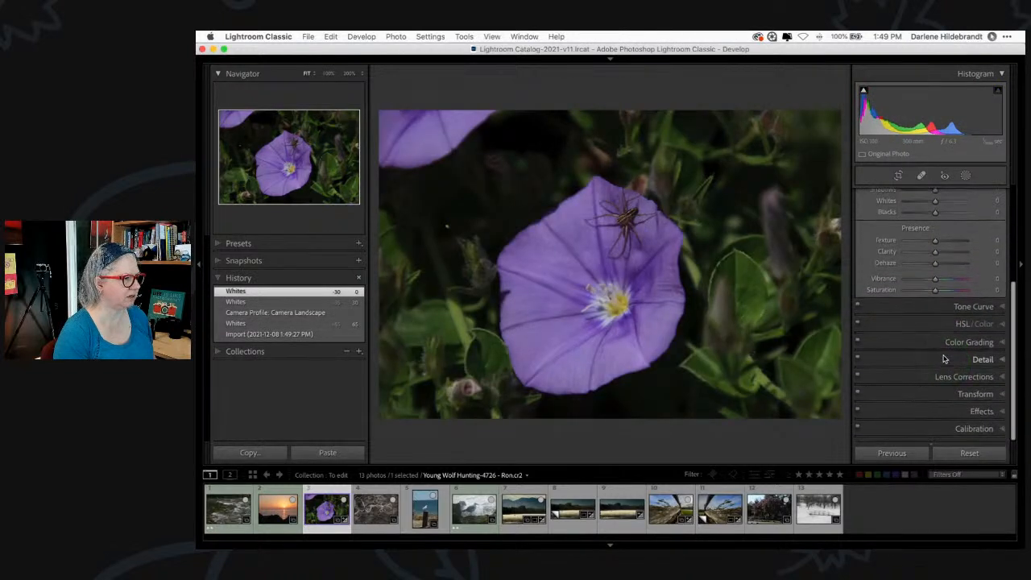
{"action": "scroll", "coordinate": [944, 359], "scroll_direction": "up", "scroll_amount": 3}
{"action": "scroll", "coordinate": [942, 358], "scroll_direction": "up", "scroll_amount": 2}
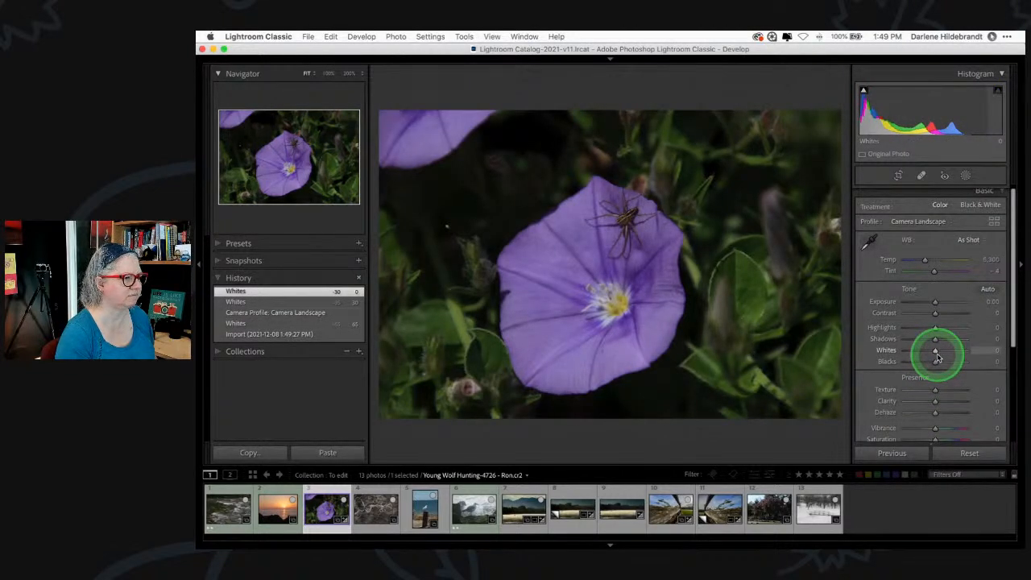
- Reset all Develop settings of the flower photo and apply the Camera Landscape profile
{"action": "left_click", "coordinate": [959, 452]}
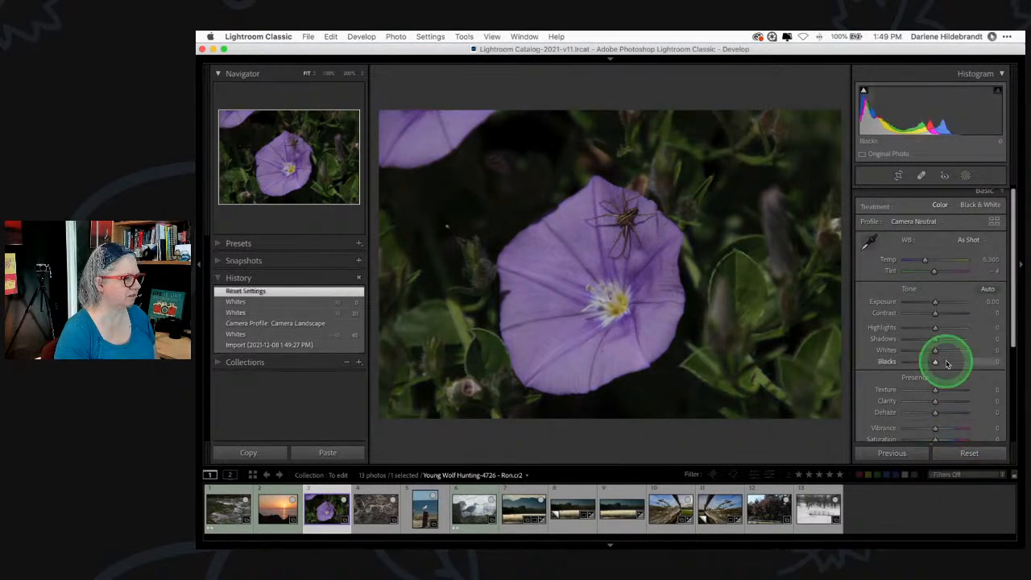
{"action": "left_click", "coordinate": [993, 220]}
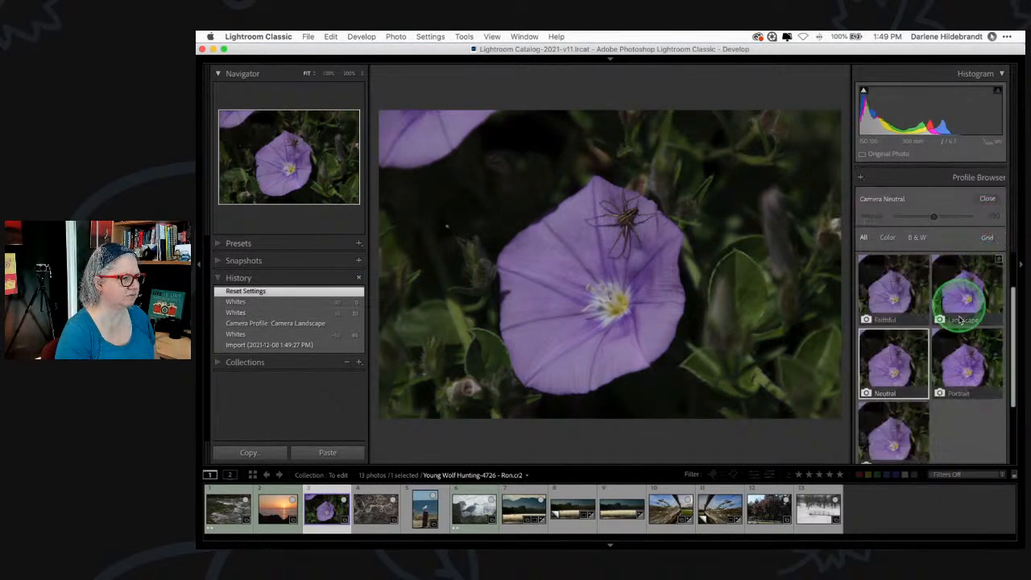
{"action": "left_click", "coordinate": [966, 302]}
{"action": "left_click", "coordinate": [986, 199]}
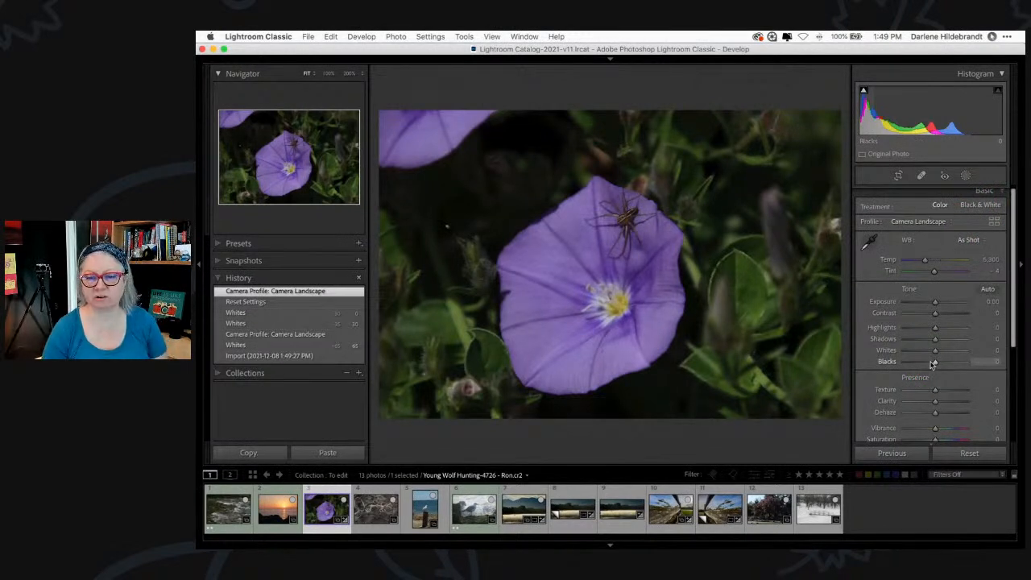
- Try automatic Whites with Exposure at +0.55, undo both, and test Exposure alone at +1.10 before resetting it
{"action": "left_click", "coordinate": [996, 128]}
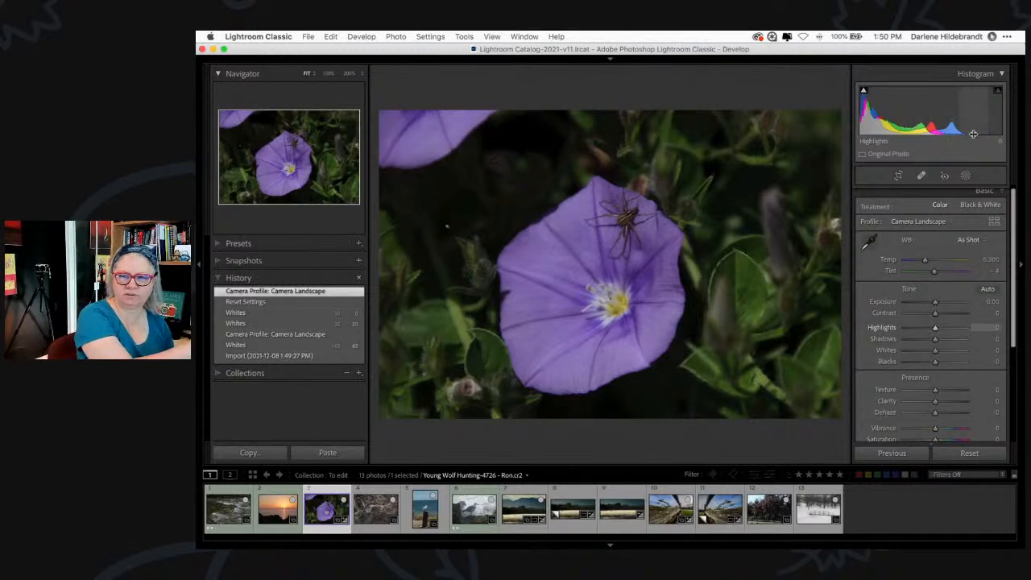
{"action": "double_click", "coordinate": [884, 351], "text": "shift"}
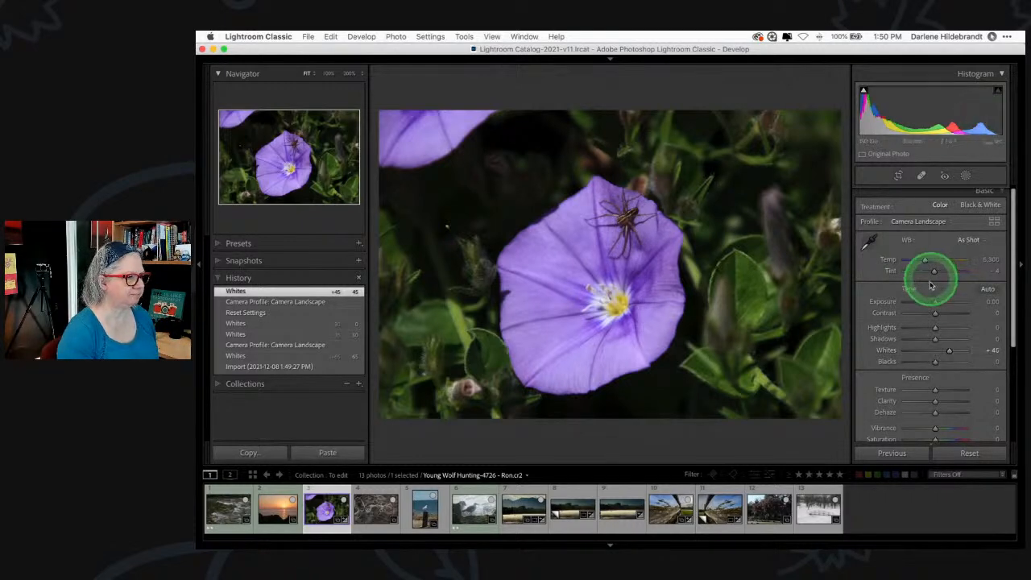
{"action": "left_click_drag", "start_coordinate": [935, 303], "coordinate": [938, 303]}
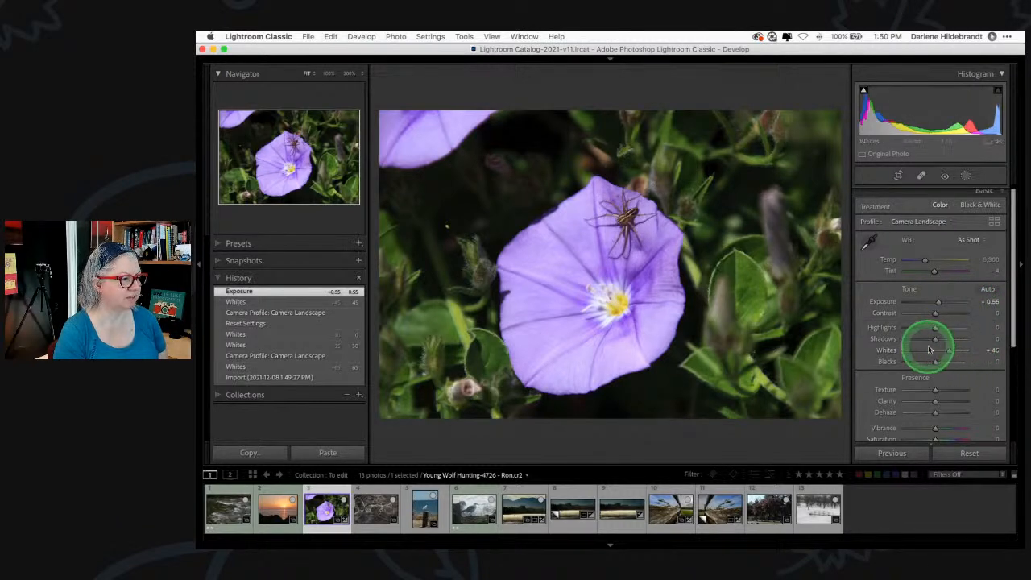
{"action": "key", "text": "super+z"}
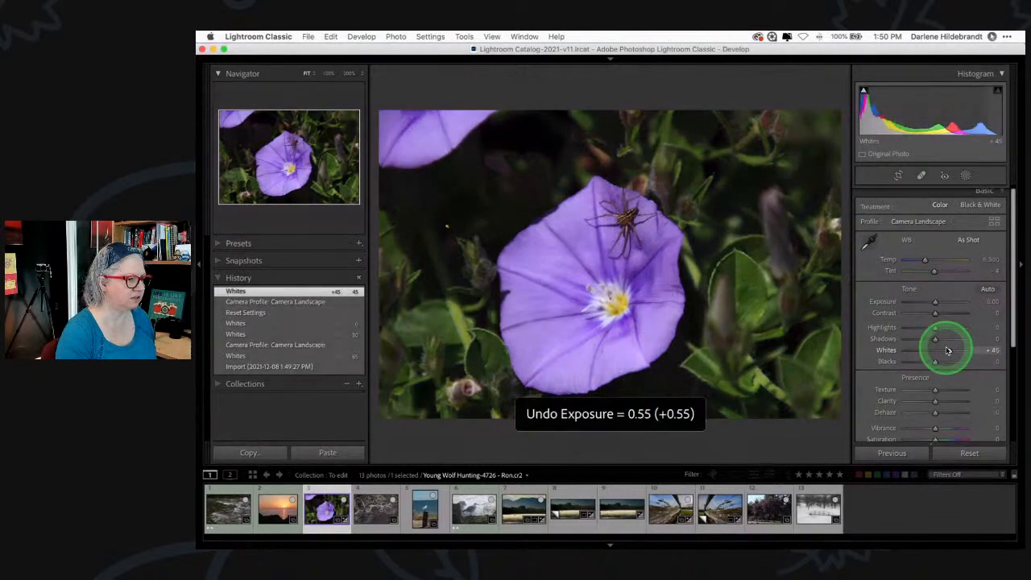
{"action": "key", "text": "super+z"}
{"action": "left_click_drag", "start_coordinate": [932, 303], "coordinate": [942, 303]}
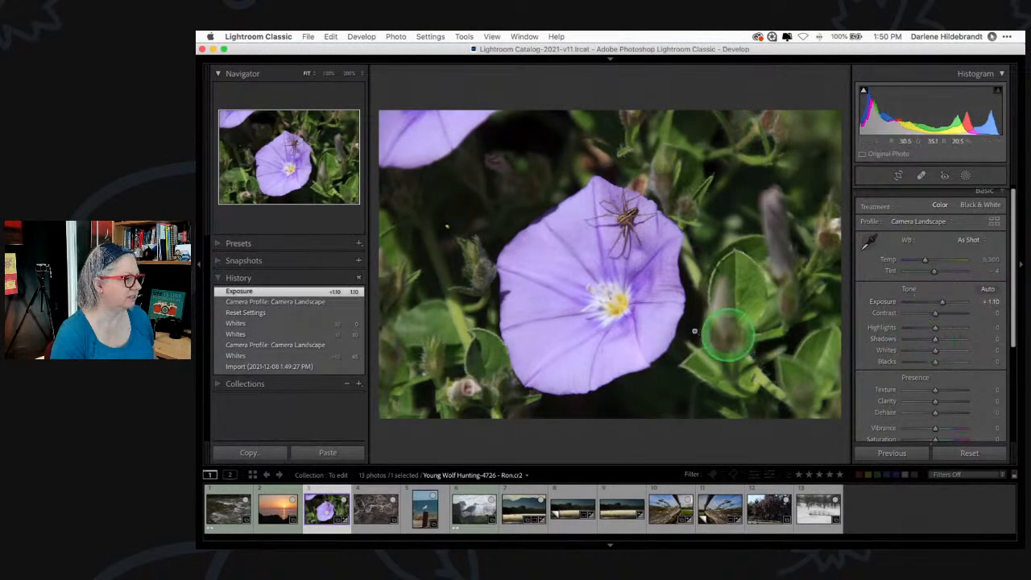
{"action": "double_click", "coordinate": [886, 301]}
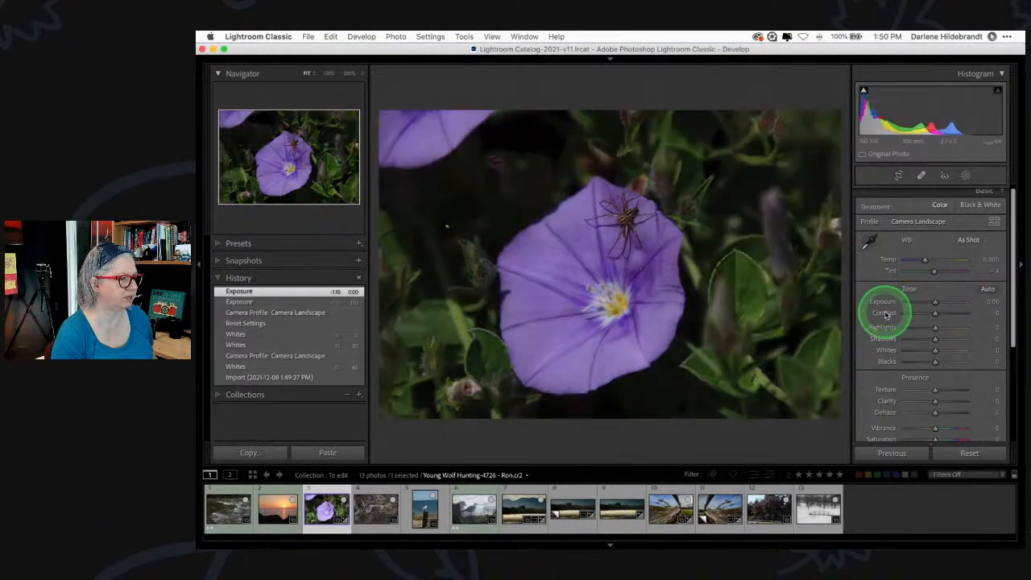
- Set the Whites automatically to +45, raise Exposure to +0.65 and lower Blacks to -12
{"action": "left_click_drag", "start_coordinate": [888, 349], "coordinate": [884, 354]}
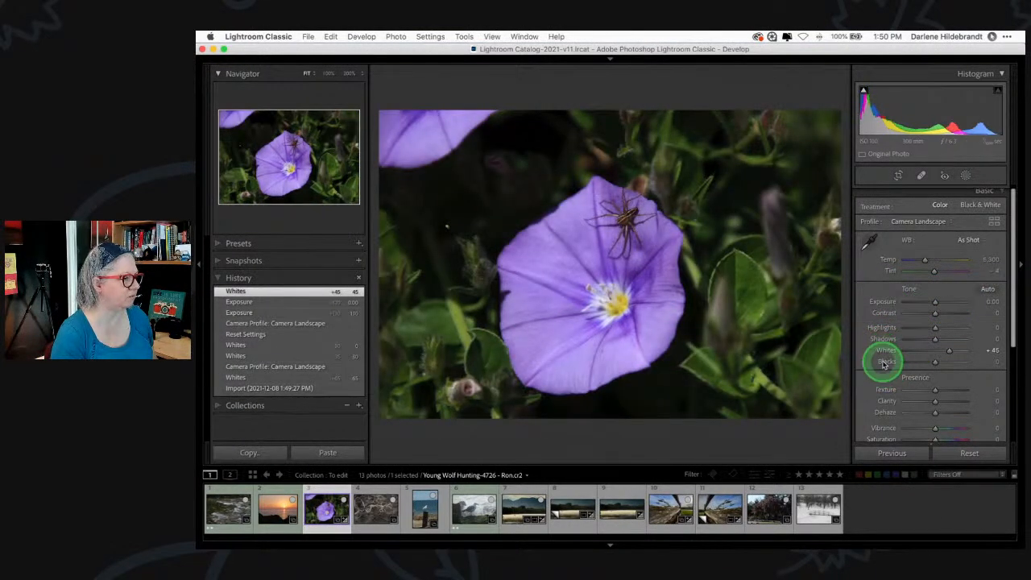
{"action": "left_click_drag", "start_coordinate": [925, 307], "coordinate": [938, 300]}
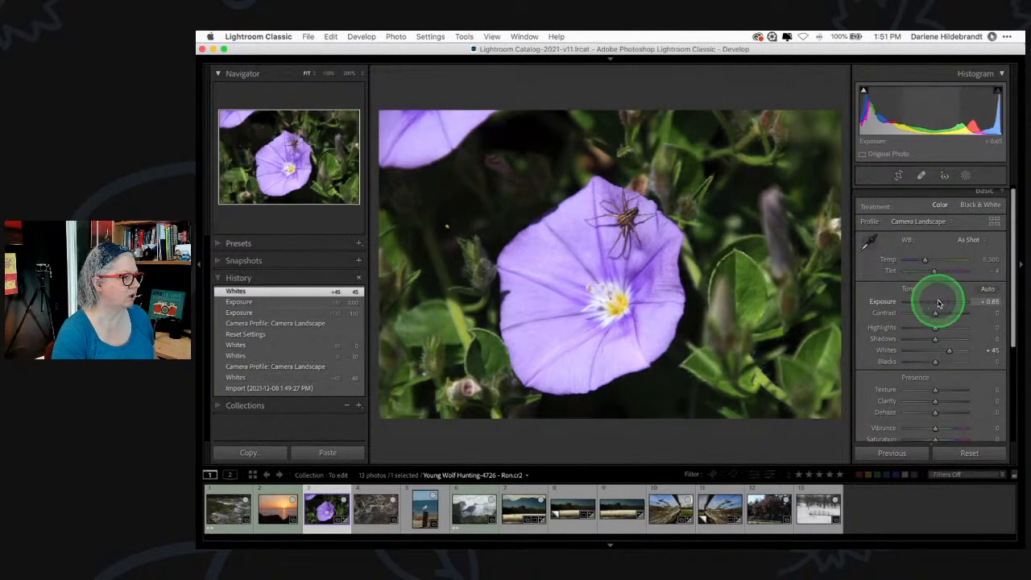
{"action": "left_click", "coordinate": [934, 361], "text": "alt"}
{"action": "left_click_drag", "start_coordinate": [934, 363], "coordinate": [931, 363]}
{"action": "left_click", "coordinate": [932, 363], "text": "alt"}
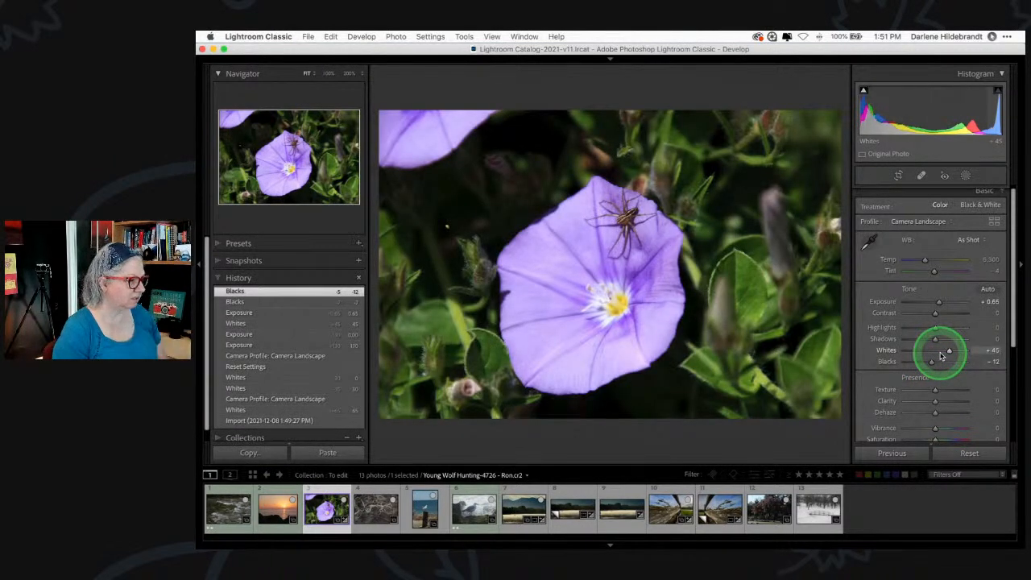
- Crop the photo tighter at its original aspect ratio, placing the main flower and spider right of centre
{"action": "key", "text": "r"}
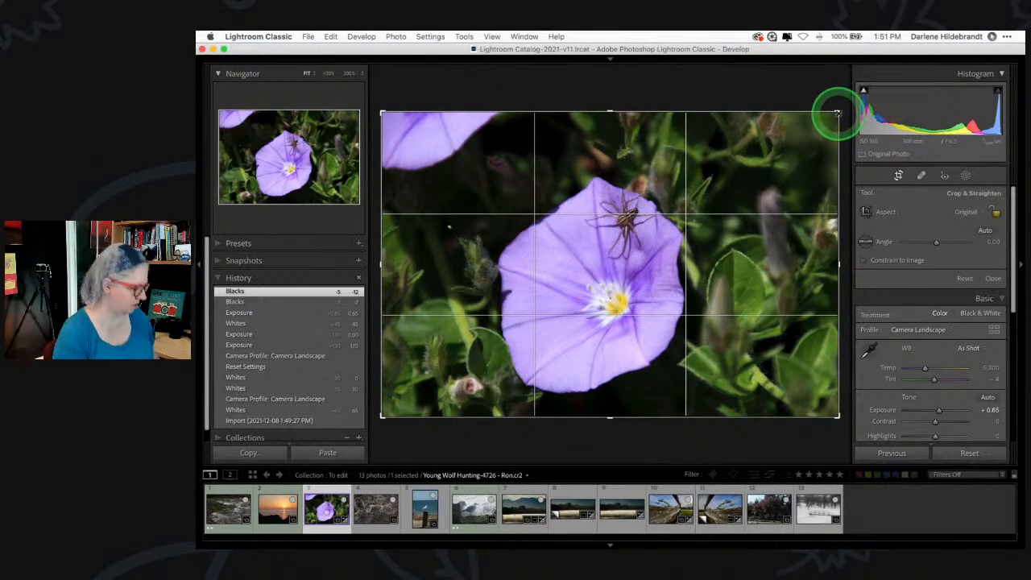
{"action": "left_click_drag", "start_coordinate": [837, 114], "coordinate": [805, 136]}
{"action": "left_click_drag", "start_coordinate": [599, 229], "coordinate": [597, 273]}
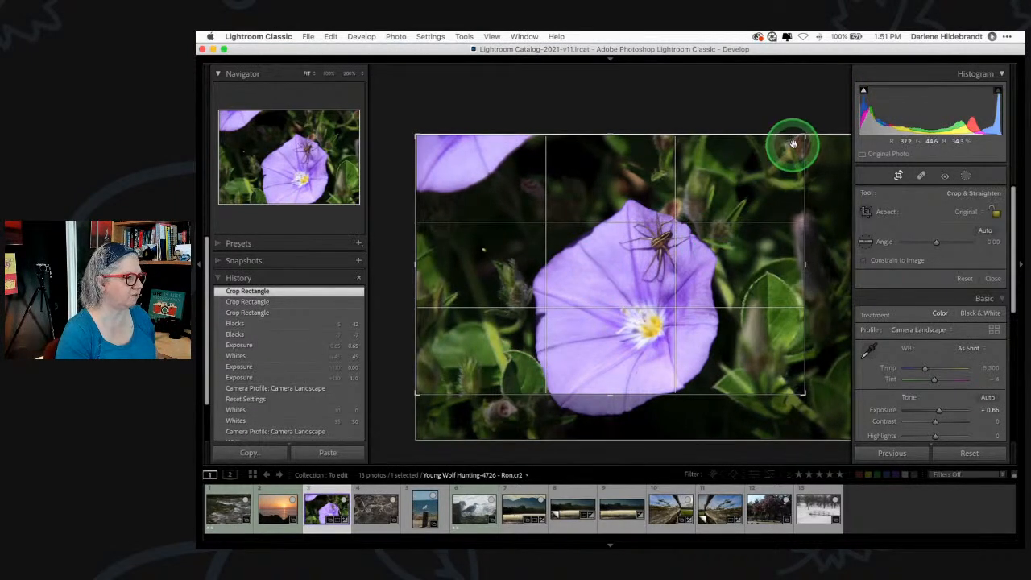
{"action": "left_click_drag", "start_coordinate": [802, 139], "coordinate": [799, 143]}
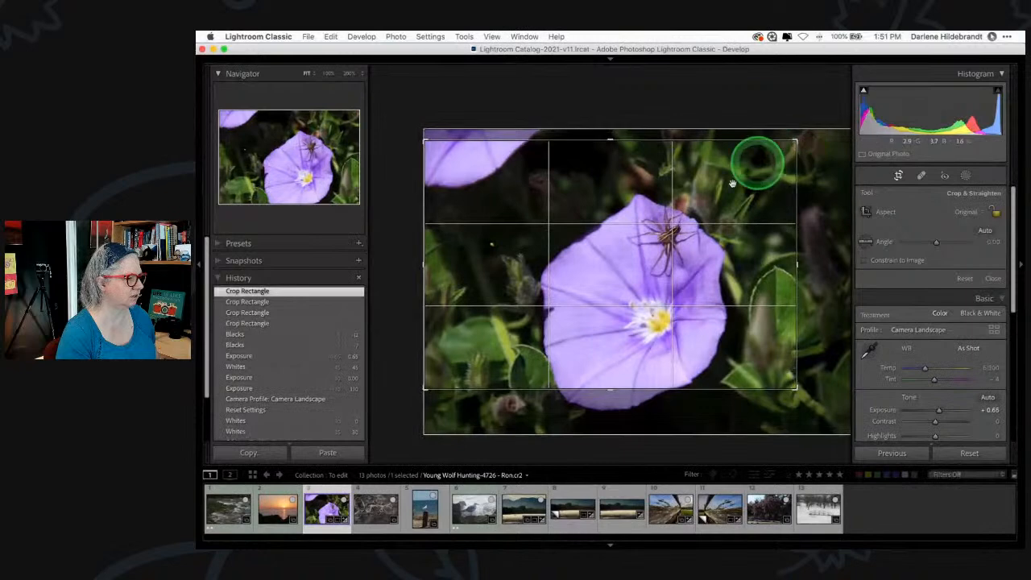
{"action": "left_click_drag", "start_coordinate": [705, 226], "coordinate": [707, 222]}
{"action": "double_click", "coordinate": [707, 222]}
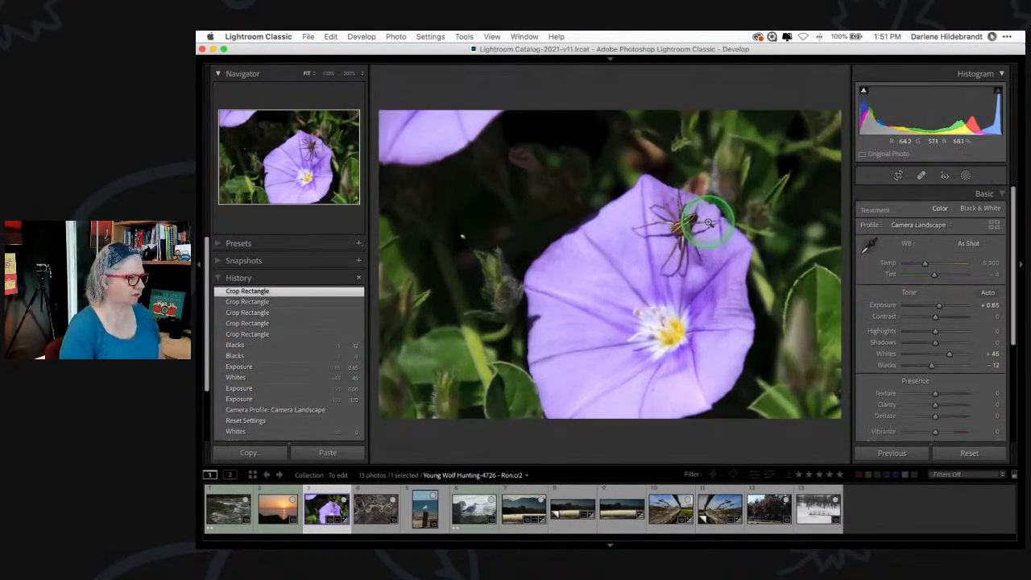
- Heal the small bright spot in the dark background beside the flower and reposition the healing source
{"action": "left_click", "coordinate": [781, 318]}
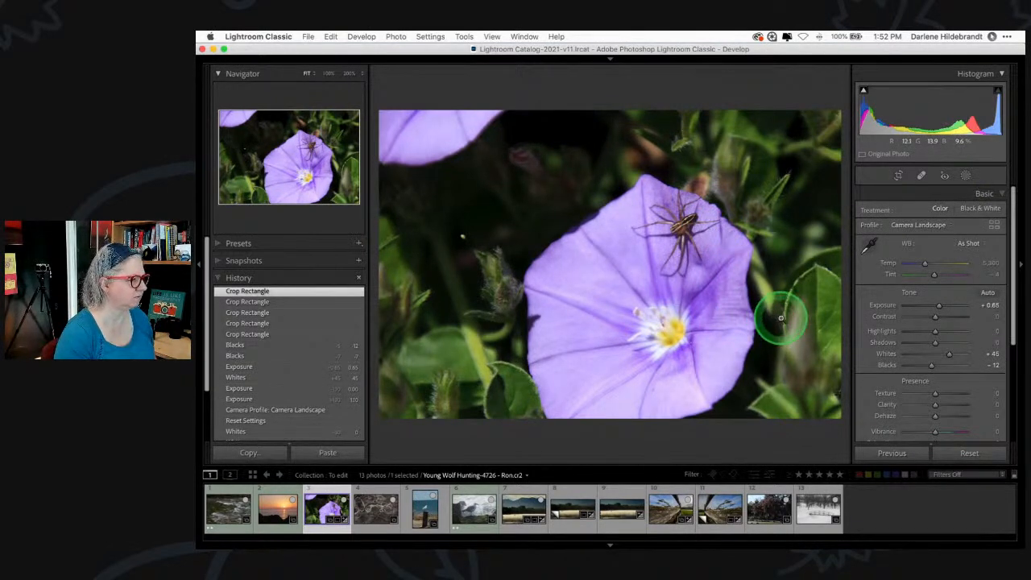
{"action": "left_click", "coordinate": [461, 235]}
{"action": "key", "text": "q"}
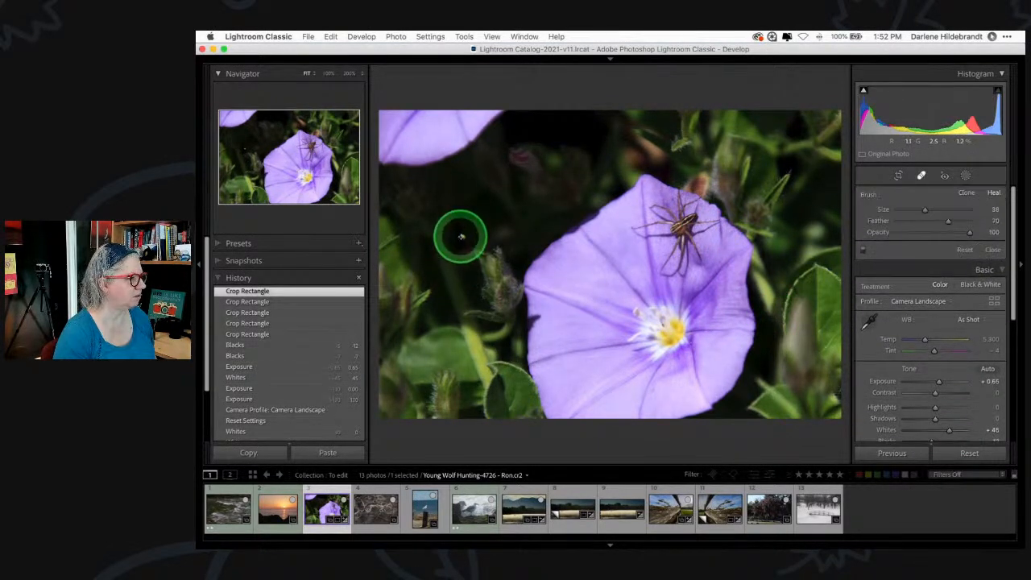
{"action": "left_click", "coordinate": [462, 235]}
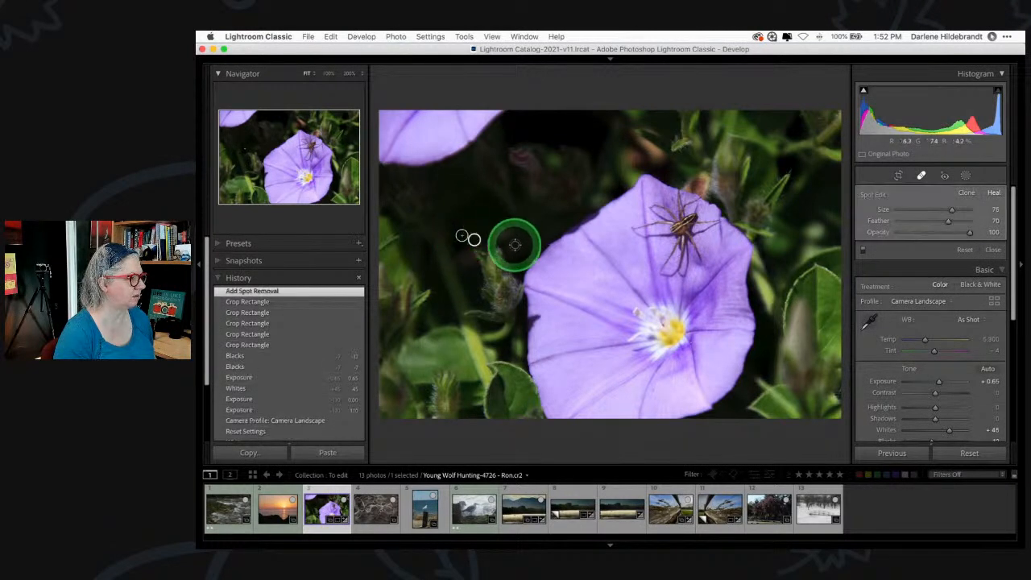
{"action": "left_click_drag", "start_coordinate": [477, 230], "coordinate": [414, 304]}
{"action": "key", "text": "q"}
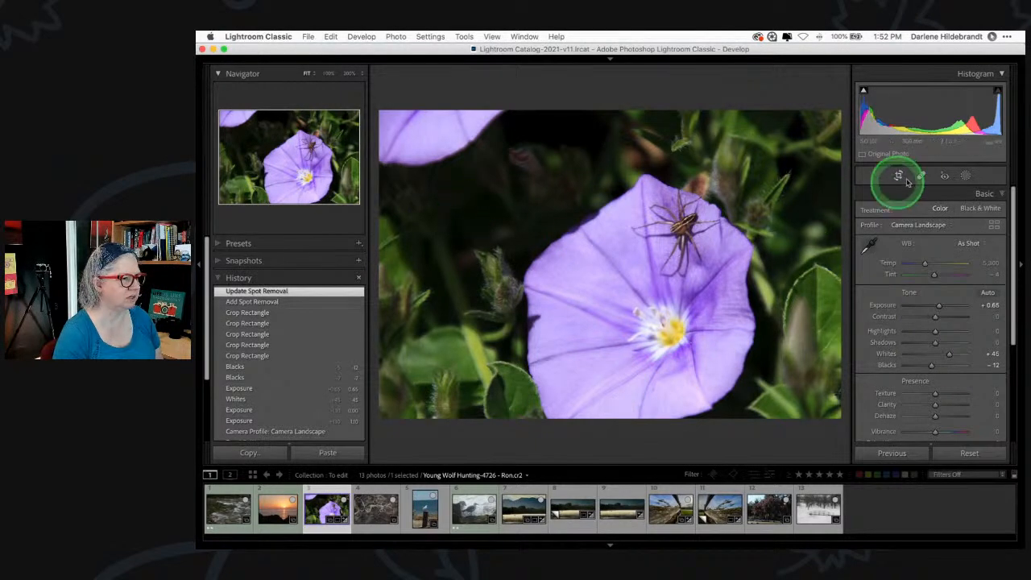
- Add a linear gradient mask over the partial flower in the photo's upper-left corner and set its Highlights to -45
{"action": "left_click", "coordinate": [966, 175]}
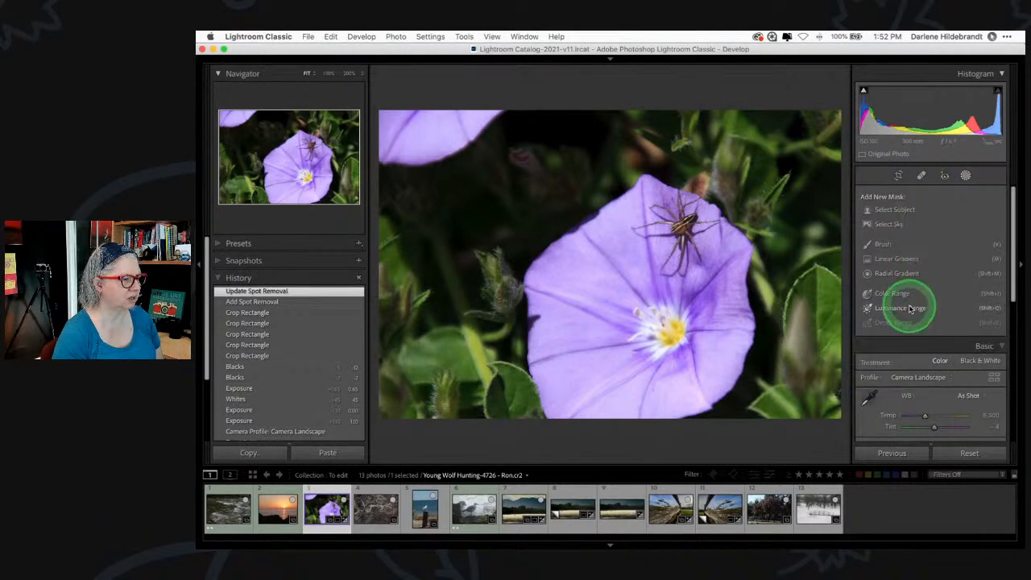
{"action": "left_click", "coordinate": [897, 258]}
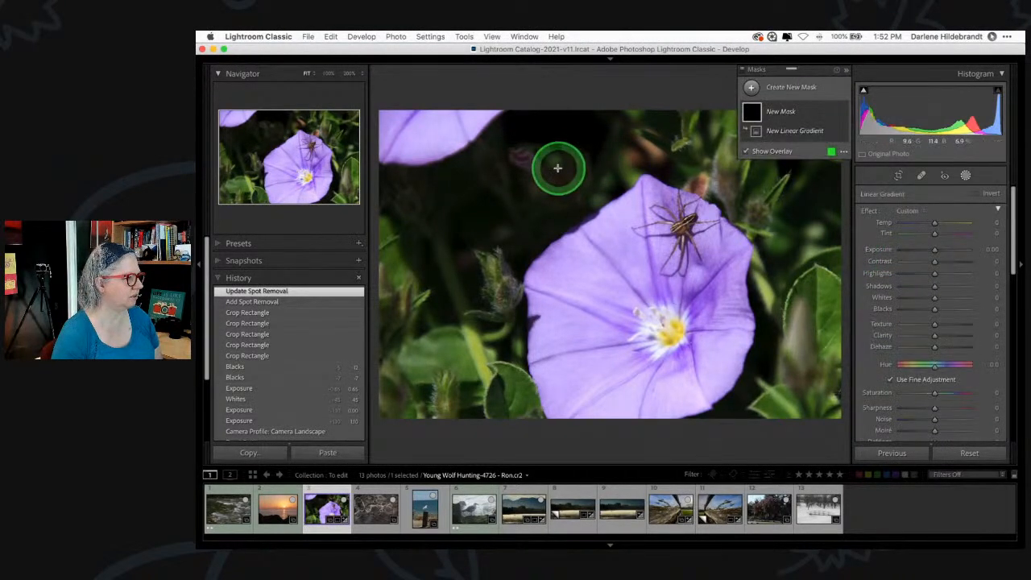
{"action": "left_click_drag", "start_coordinate": [455, 131], "coordinate": [485, 187]}
{"action": "mouse_move", "coordinate": [935, 275]}
{"action": "left_mouse_down"}
{"action": "mouse_move", "coordinate": [884, 266]}
{"action": "mouse_move", "coordinate": [975, 269]}
{"action": "mouse_move", "coordinate": [877, 269]}
{"action": "mouse_move", "coordinate": [927, 268]}
{"action": "mouse_move", "coordinate": [918, 271]}
{"action": "left_mouse_up"}
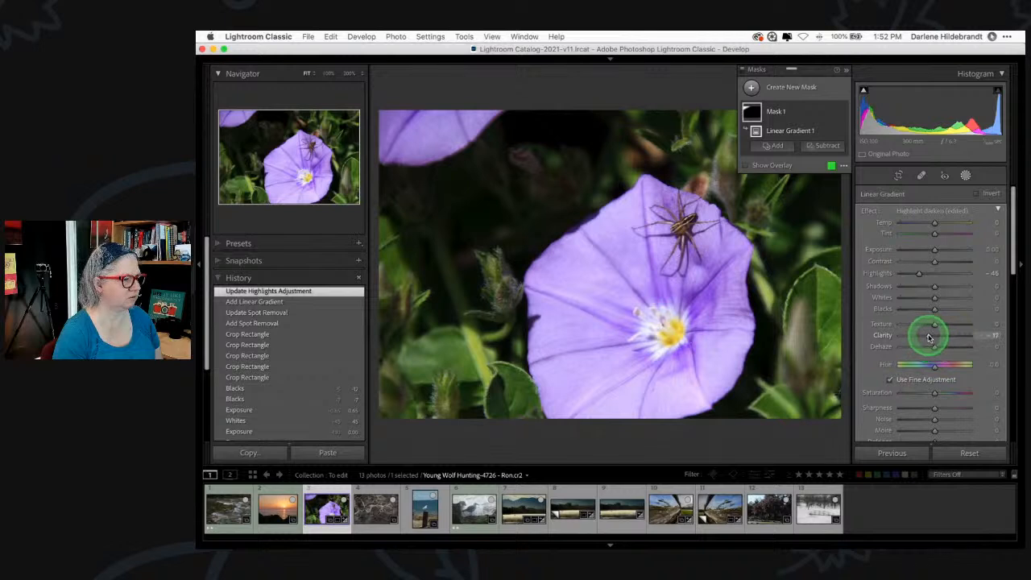
- Soften the gradient-masked corner with Clarity at -18, Sharpness at -71 and Texture at -18
{"action": "left_click_drag", "start_coordinate": [929, 338], "coordinate": [929, 336]}
{"action": "left_click_drag", "start_coordinate": [920, 406], "coordinate": [911, 408]}
{"action": "left_click_drag", "start_coordinate": [934, 323], "coordinate": [927, 325]}
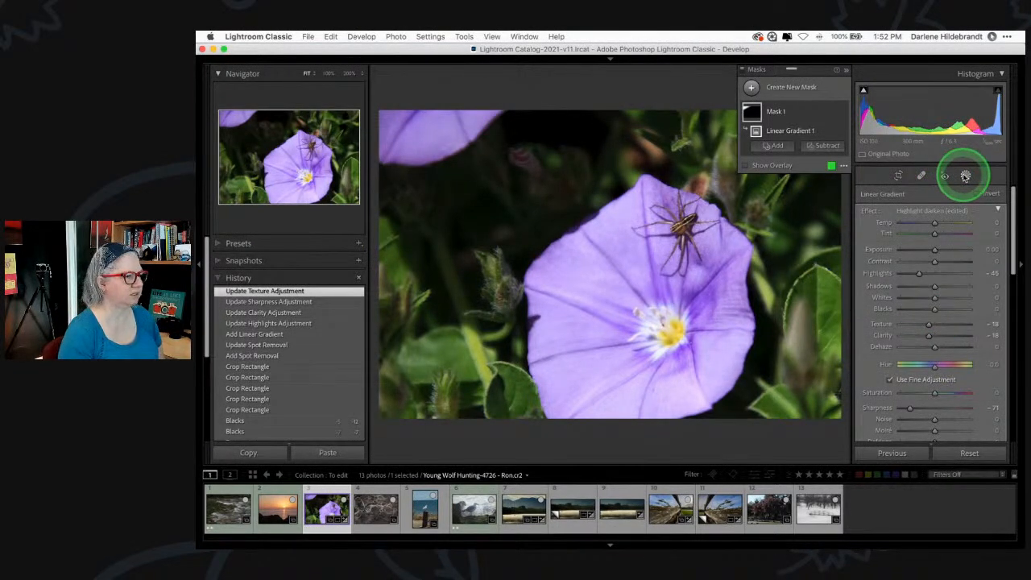
- Add a subject-selection mask over the main flower and spider and change the mask overlay colour to red
{"action": "left_click", "coordinate": [751, 87]}
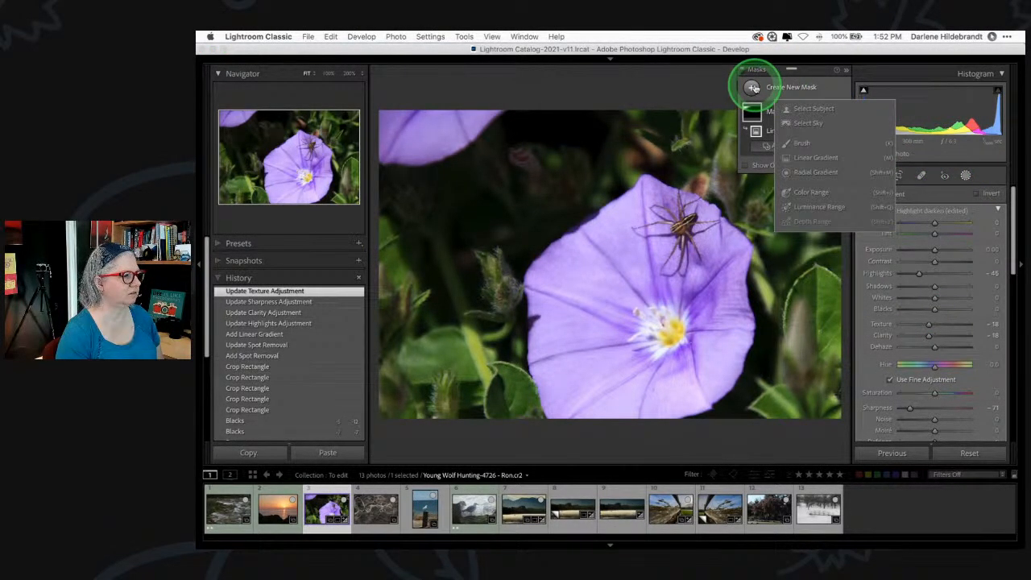
{"action": "left_click", "coordinate": [805, 110]}
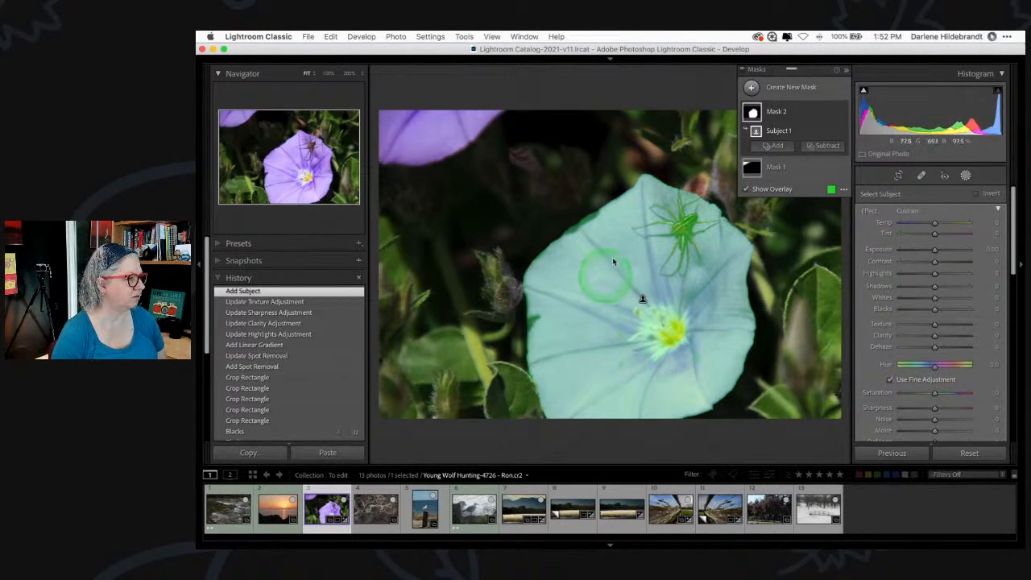
{"action": "left_click", "coordinate": [831, 191]}
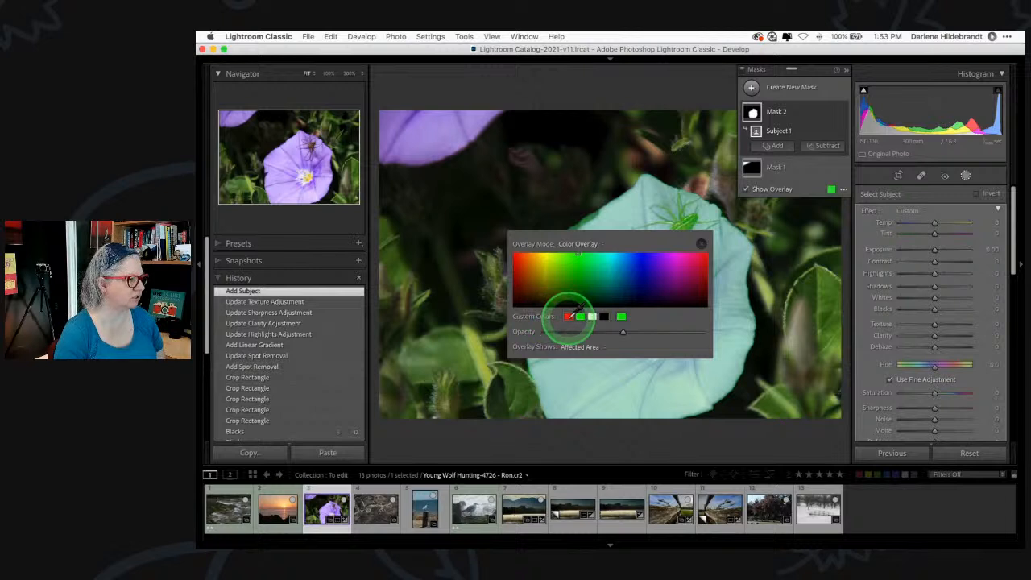
{"action": "left_click", "coordinate": [569, 315]}
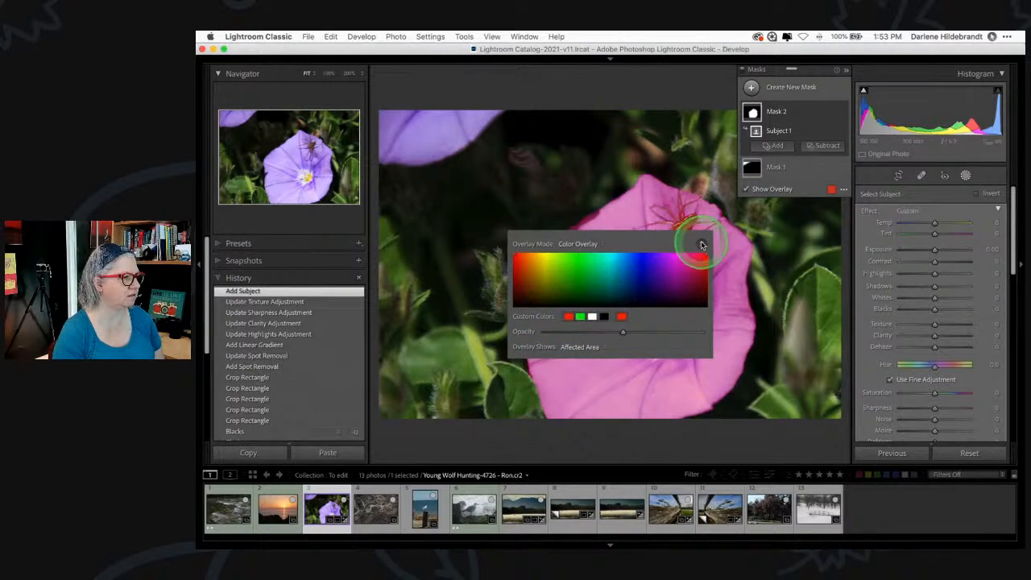
{"action": "left_click", "coordinate": [700, 242]}
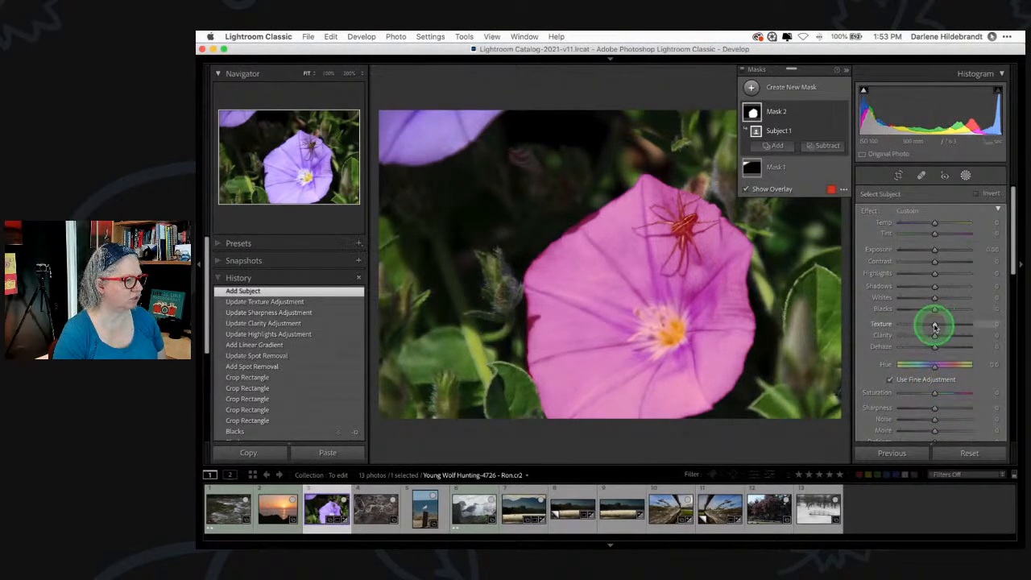
- Hide the mask overlay and set the flower mask's Texture to 21, Clarity to 22 and Highlights to -23
{"action": "key", "text": "o"}
{"action": "left_click_drag", "start_coordinate": [941, 326], "coordinate": [942, 336]}
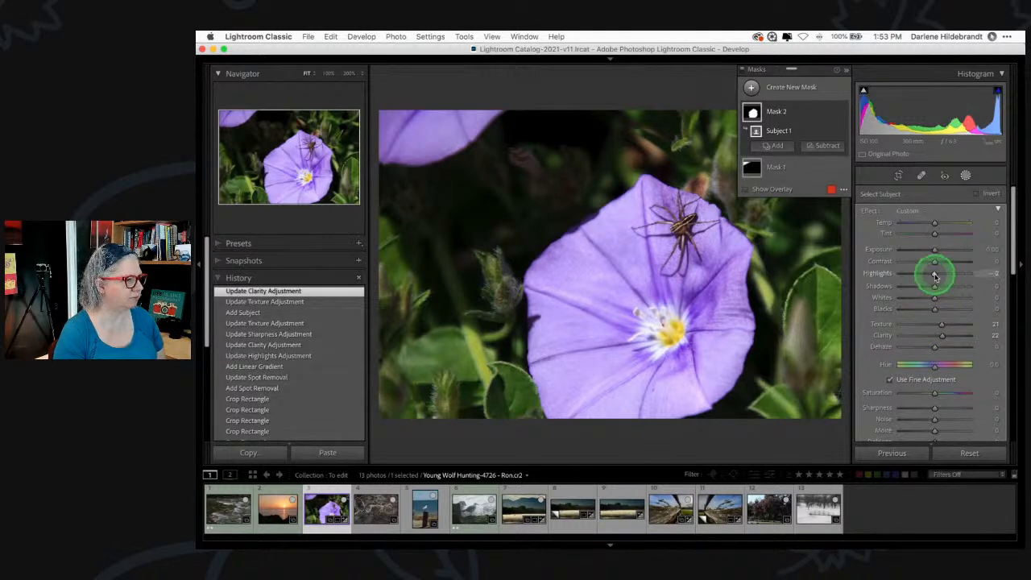
{"action": "left_click_drag", "start_coordinate": [932, 274], "coordinate": [933, 276]}
{"action": "left_click_drag", "start_coordinate": [932, 275], "coordinate": [931, 275]}
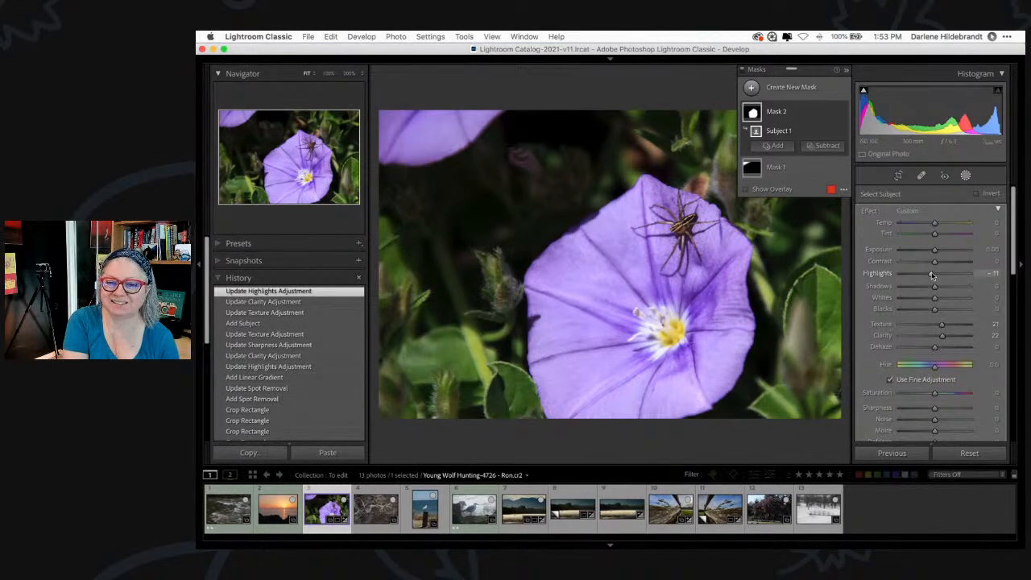
{"action": "mouse_move", "coordinate": [932, 276]}
{"action": "left_mouse_down"}
{"action": "mouse_move", "coordinate": [921, 274]}
{"action": "mouse_move", "coordinate": [941, 274]}
{"action": "mouse_move", "coordinate": [916, 275]}
{"action": "mouse_move", "coordinate": [978, 272]}
{"action": "mouse_move", "coordinate": [928, 274]}
{"action": "left_mouse_up"}
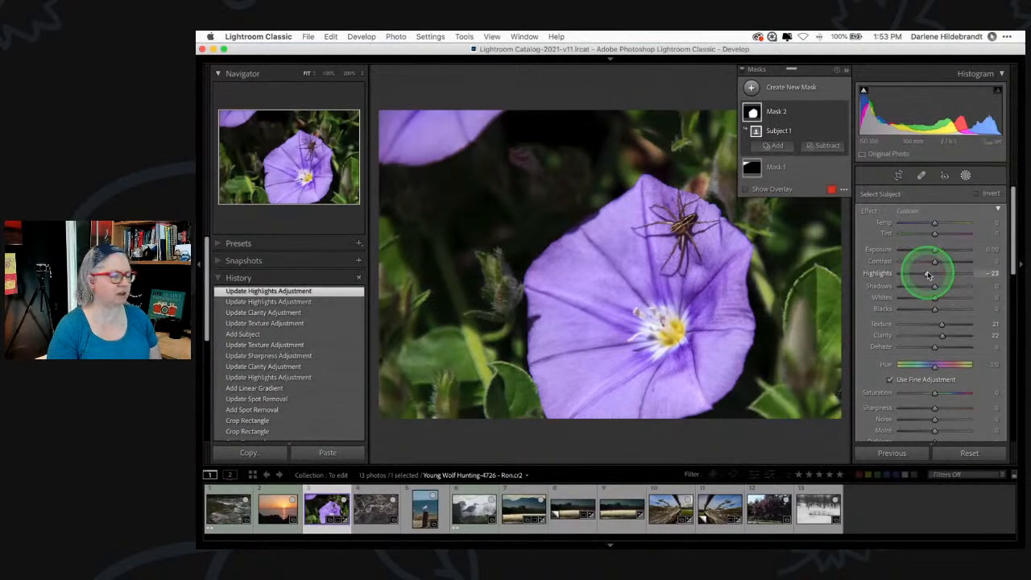
{"action": "left_click", "coordinate": [928, 275]}
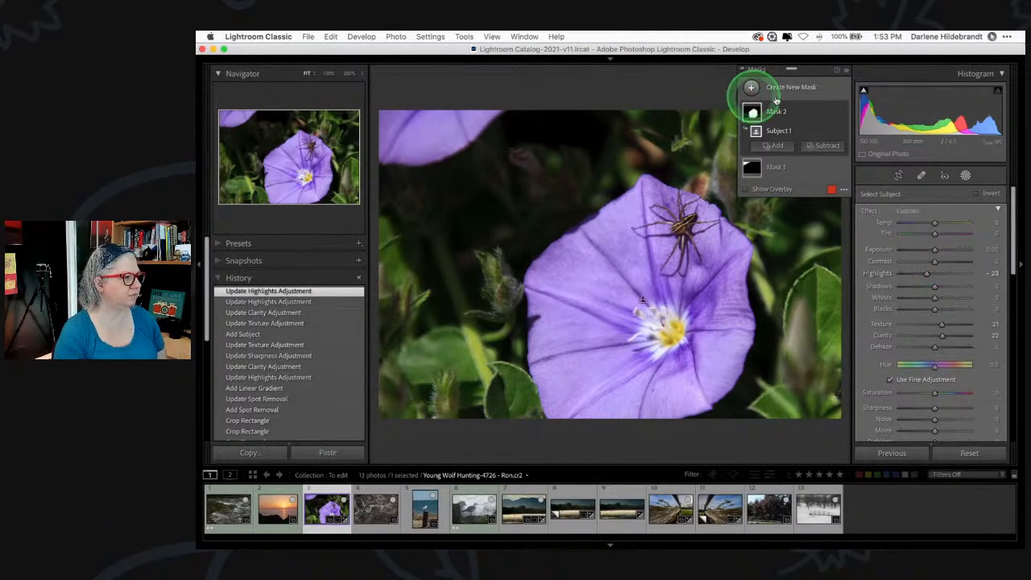
- Add an inverted subject mask covering the background, with Highlights at -47 and Exposure at -0.18
{"action": "left_click", "coordinate": [751, 87]}
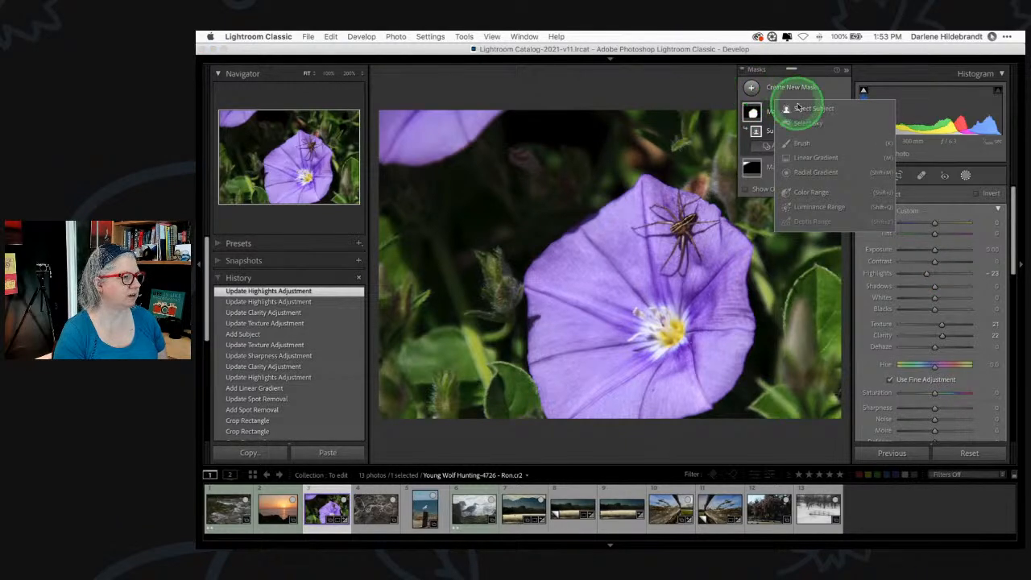
{"action": "left_click", "coordinate": [797, 107]}
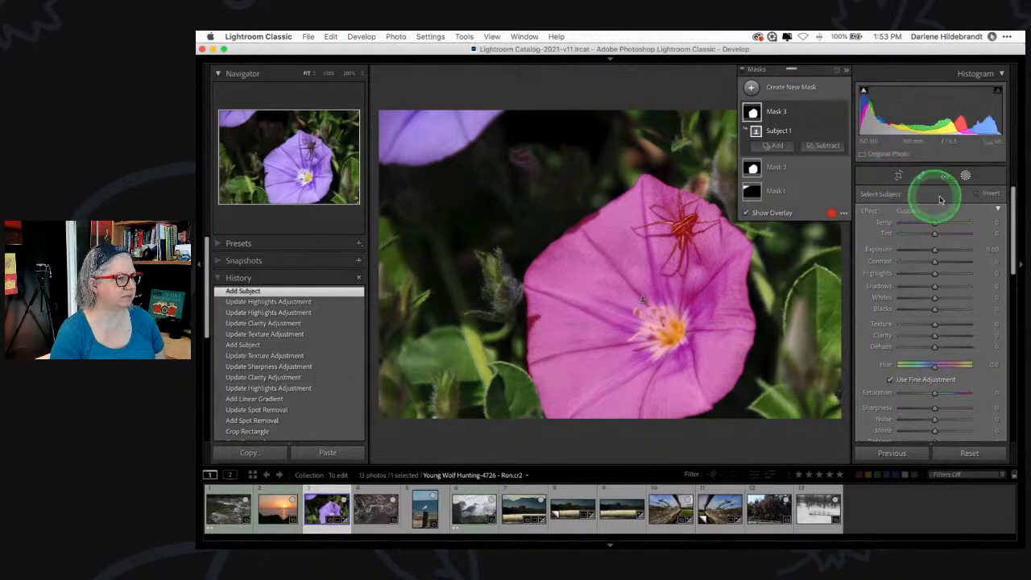
{"action": "left_click", "coordinate": [976, 194]}
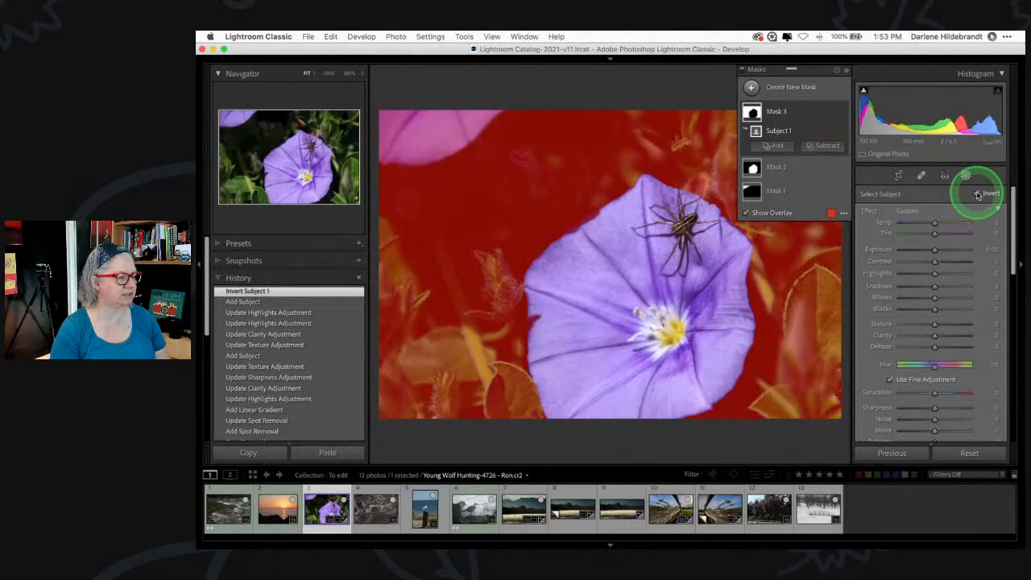
{"action": "mouse_move", "coordinate": [934, 273]}
{"action": "left_mouse_down"}
{"action": "mouse_move", "coordinate": [903, 276]}
{"action": "mouse_move", "coordinate": [1006, 271]}
{"action": "mouse_move", "coordinate": [857, 260]}
{"action": "mouse_move", "coordinate": [959, 265]}
{"action": "mouse_move", "coordinate": [919, 273]}
{"action": "left_mouse_up"}
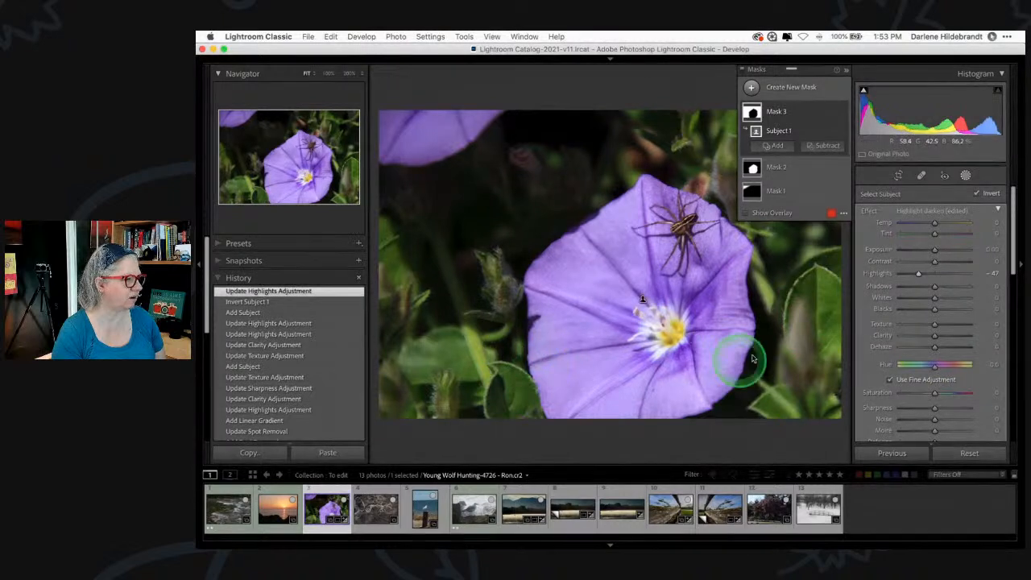
{"action": "left_click_drag", "start_coordinate": [934, 253], "coordinate": [933, 252]}
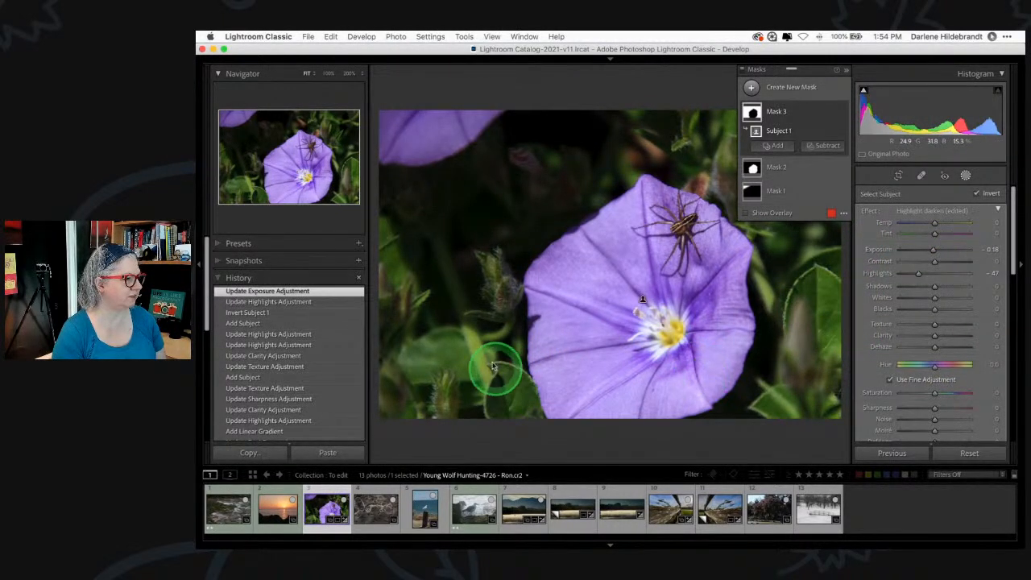
- Soften the background mask with Clarity at -45 and Sharpness at -59, and reset its Highlights to 0
{"action": "left_click_drag", "start_coordinate": [910, 277], "coordinate": [923, 273]}
{"action": "left_click_drag", "start_coordinate": [917, 411], "coordinate": [913, 408]}
{"action": "left_click_drag", "start_coordinate": [924, 339], "coordinate": [919, 338]}
{"action": "left_click_drag", "start_coordinate": [911, 409], "coordinate": [914, 408]}
{"action": "left_click_drag", "start_coordinate": [923, 273], "coordinate": [931, 275]}
{"action": "double_click", "coordinate": [932, 276]}
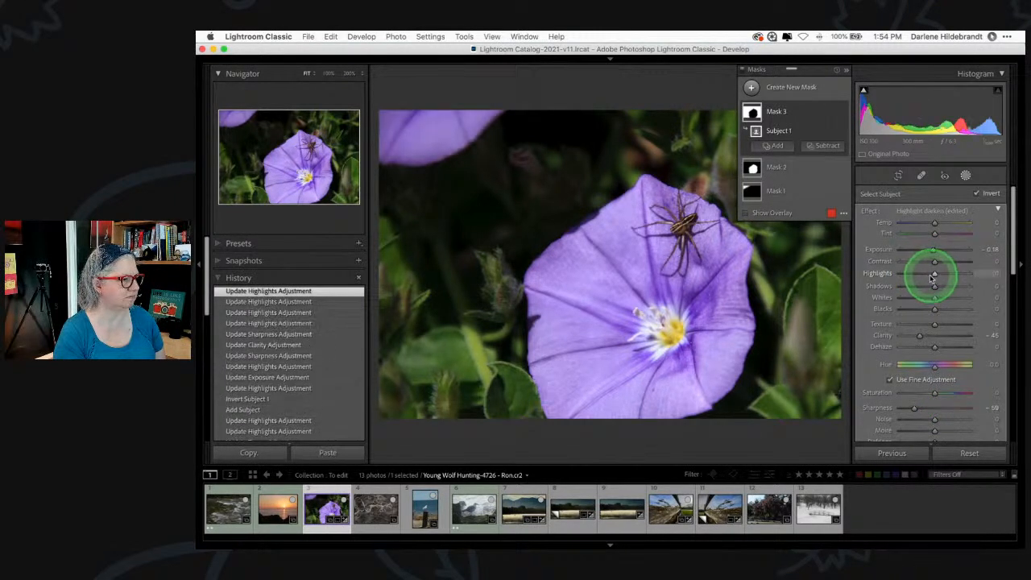
- Toggle the background mask's visibility repeatedly to compare the photo with and without its adjustments
{"action": "left_click", "coordinate": [842, 113]}
{"action": "left_click", "coordinate": [841, 112]}
{"action": "left_click", "coordinate": [842, 113]}
{"action": "left_click", "coordinate": [842, 113]}
{"action": "left_click", "coordinate": [842, 112]}
{"action": "left_click", "coordinate": [842, 112]}
{"action": "left_click", "coordinate": [842, 113]}
{"action": "left_click", "coordinate": [842, 113]}
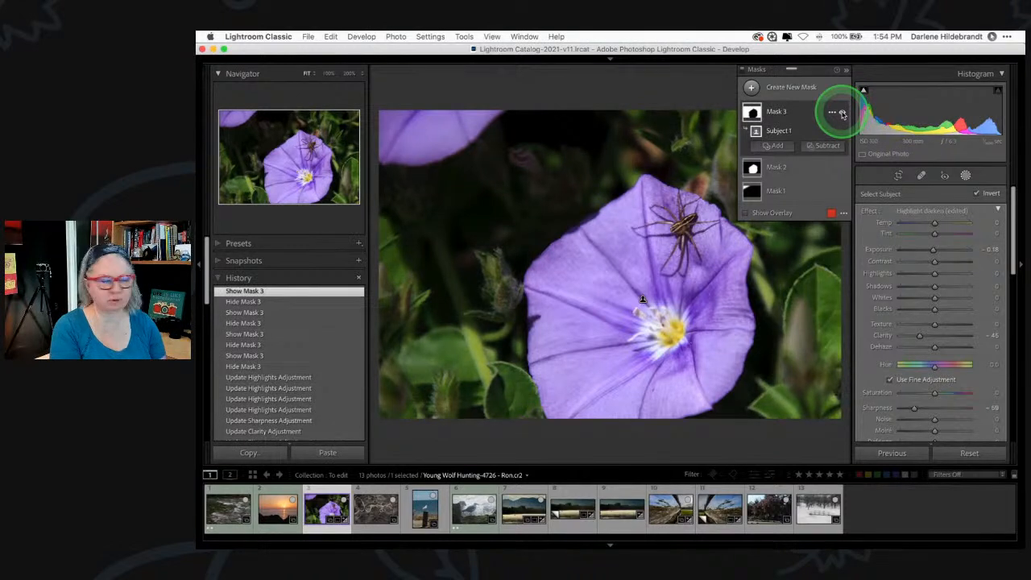
- Close the masking tool and compare the flower photo before and after all edits
{"action": "left_click", "coordinate": [965, 176]}
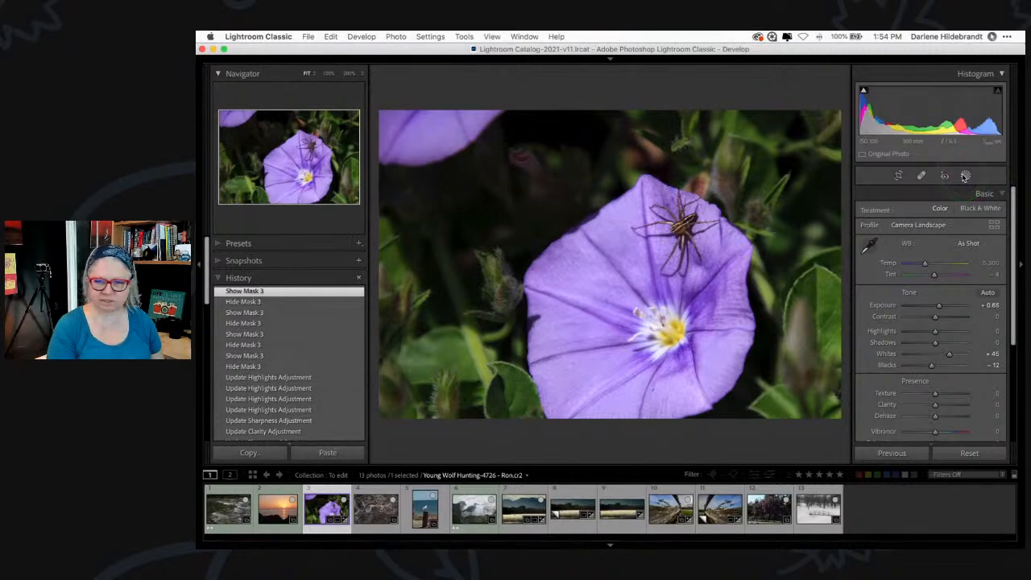
{"action": "key", "text": "backslash"}
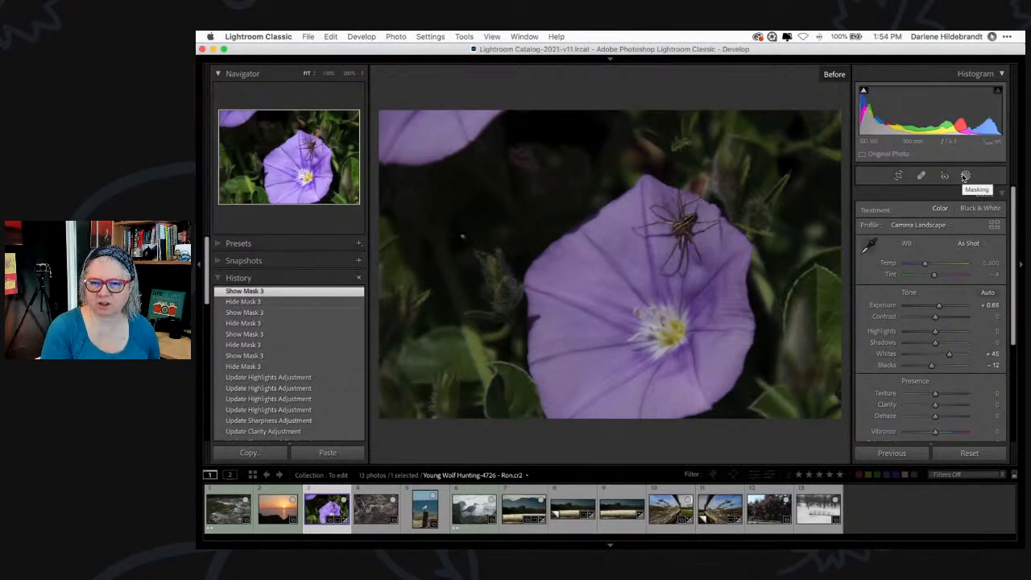
{"action": "key", "text": "backslash"}
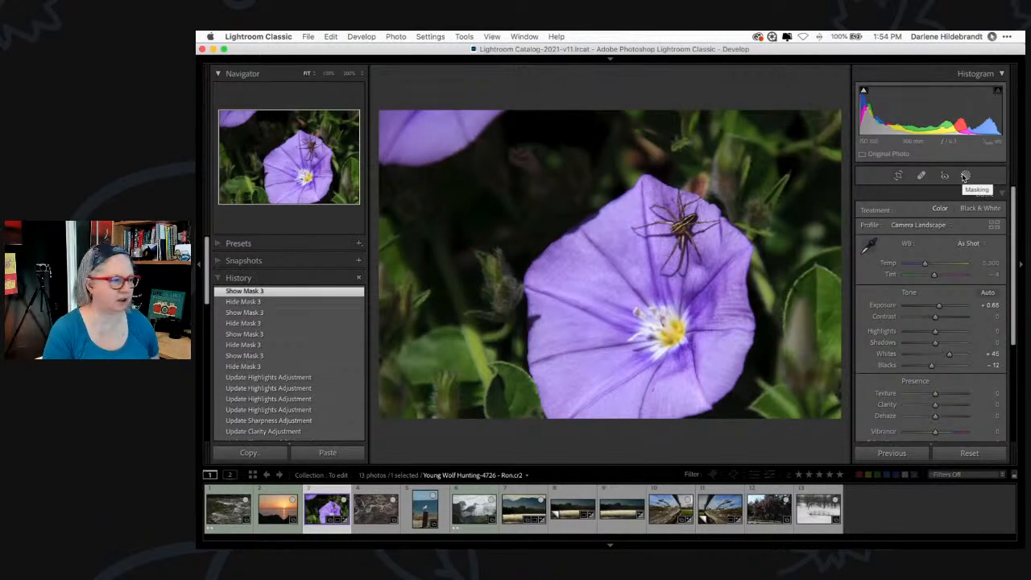
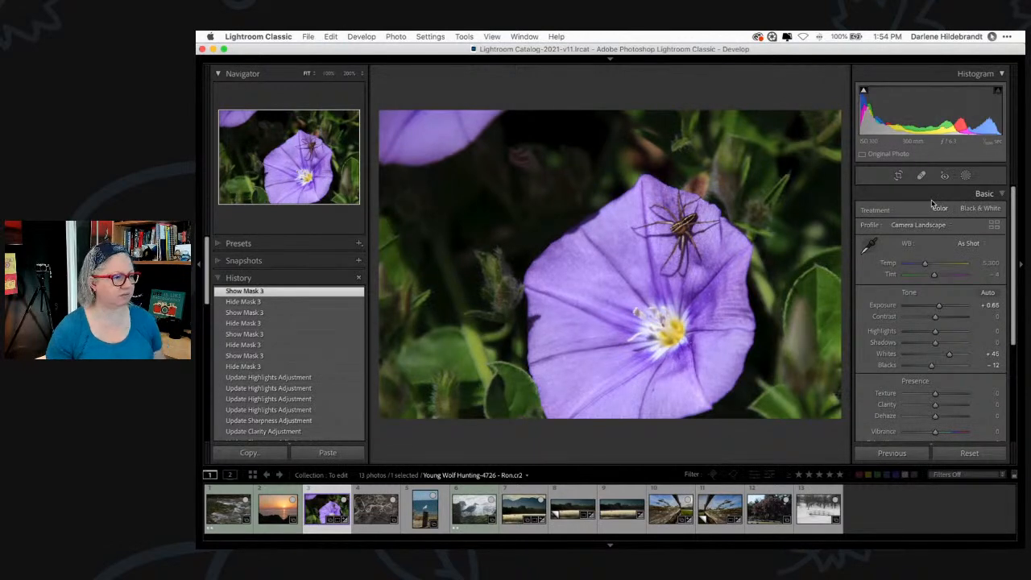
- Return to the photo grid and open the seagull-on-a-post photo for developing
{"action": "key", "text": "g"}
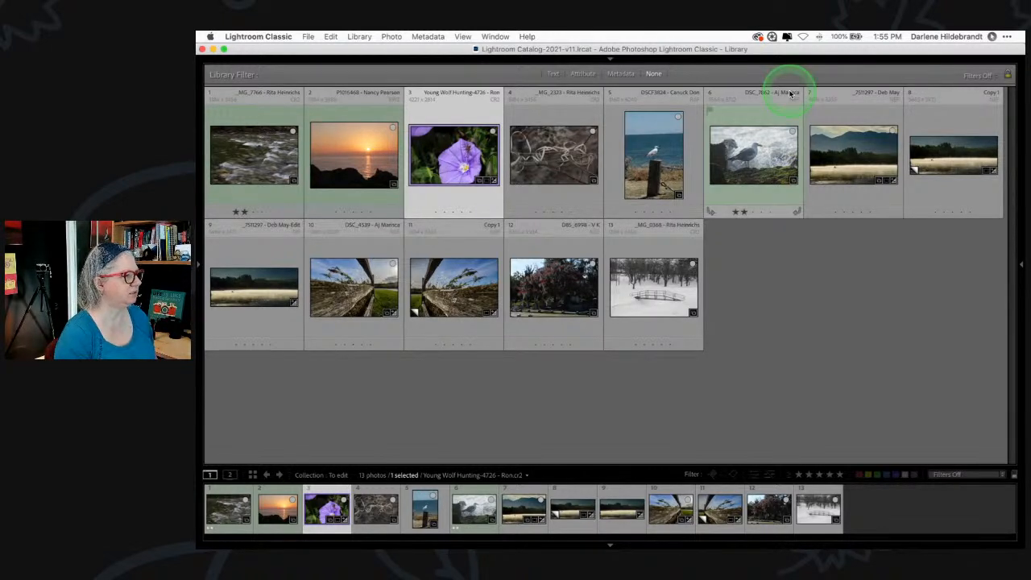
{"action": "double_click", "coordinate": [646, 164]}
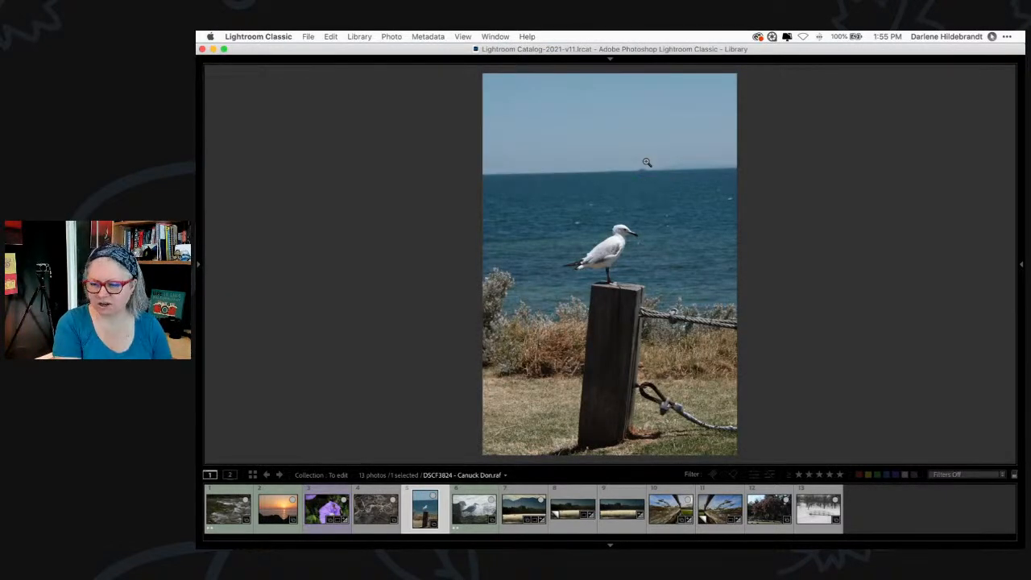
{"action": "key", "text": "d"}
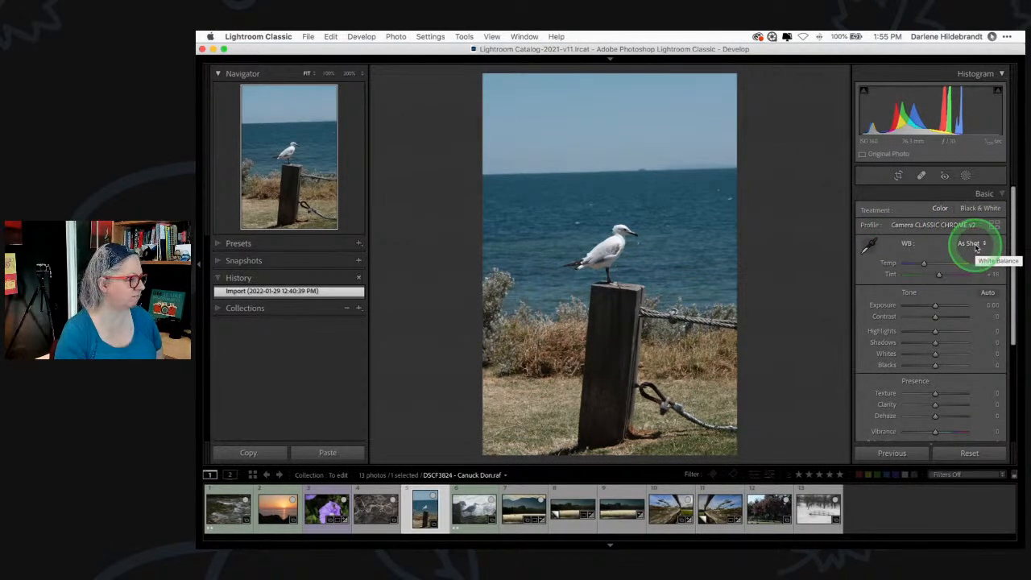
- Apply the Camera ASTIA/Soft v2 profile to the seagull photo
{"action": "left_click", "coordinate": [994, 225]}
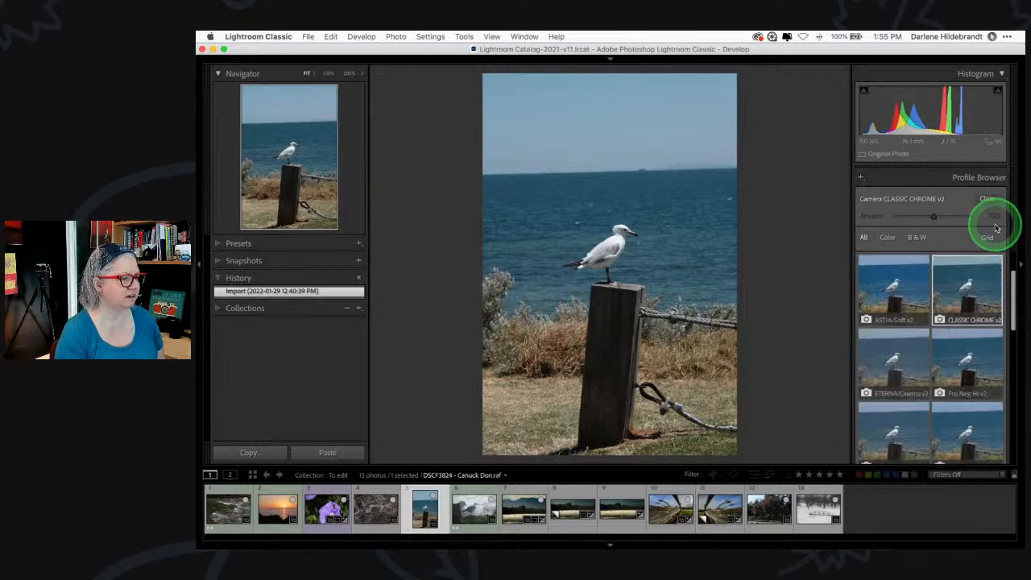
{"action": "left_click", "coordinate": [894, 288]}
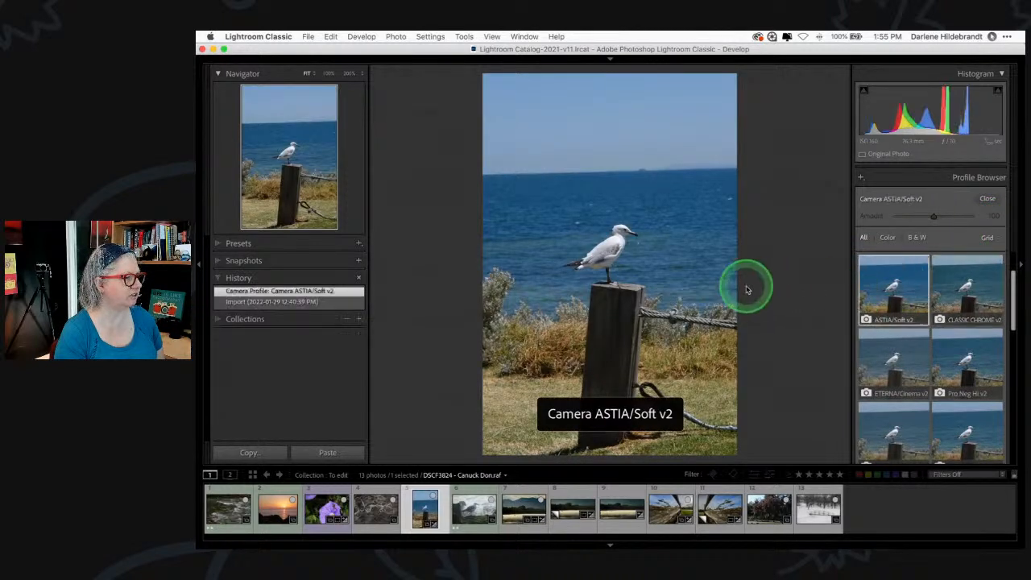
{"action": "left_click", "coordinate": [986, 199]}
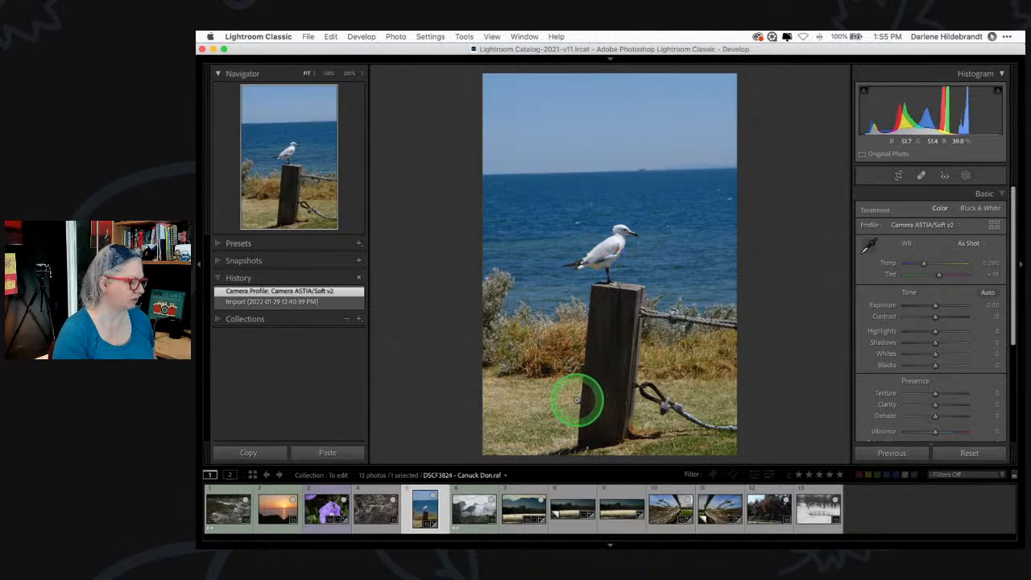
- Try straightening the seagull photo automatically and then along the post's edge, discarding each attempt
{"action": "key", "text": "r"}
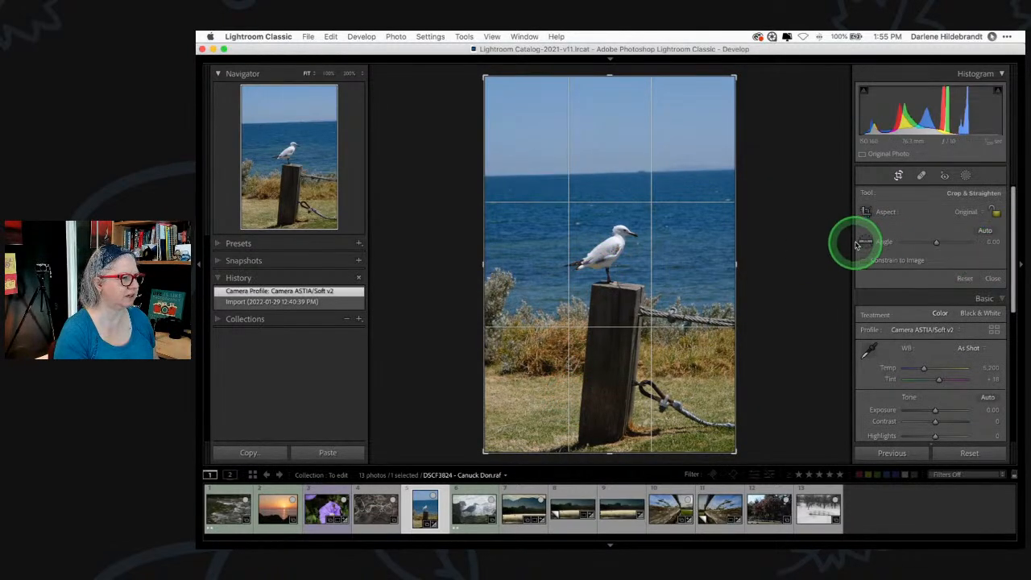
{"action": "left_click", "coordinate": [984, 230]}
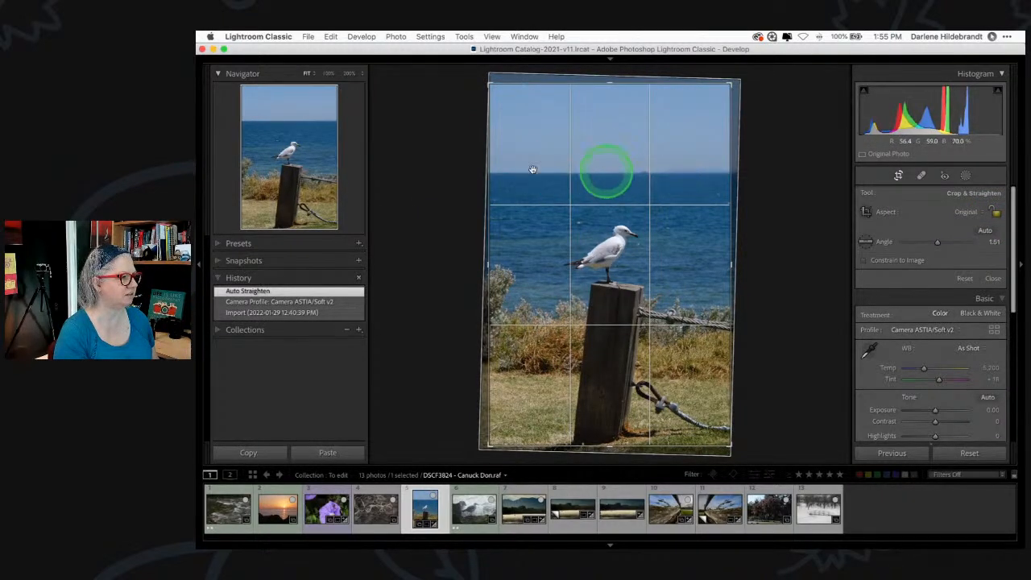
{"action": "left_click", "coordinate": [965, 279]}
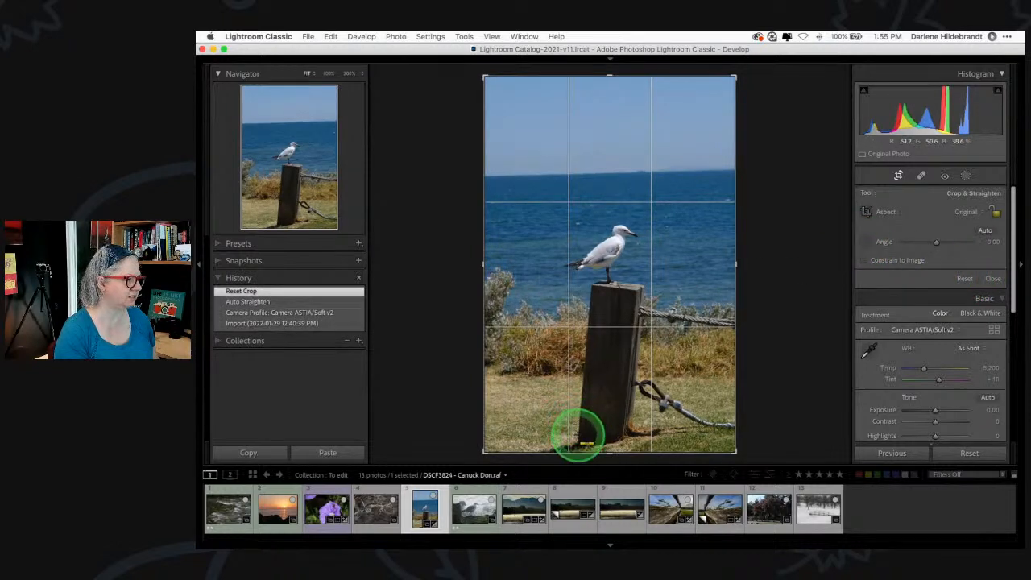
{"action": "left_click_drag", "start_coordinate": [577, 436], "coordinate": [591, 275]}
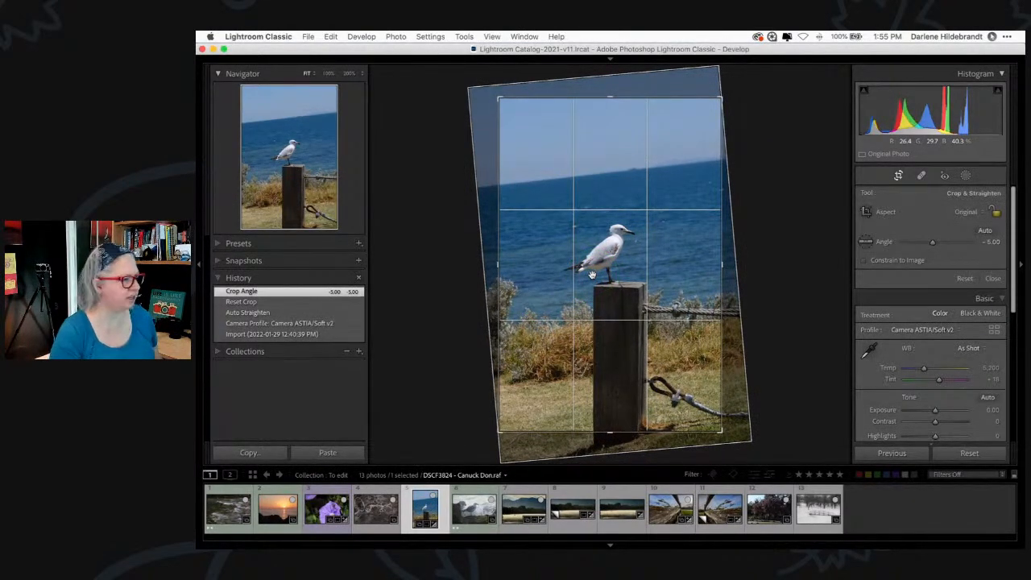
{"action": "left_click", "coordinate": [593, 276]}
{"action": "key", "text": "super+z"}
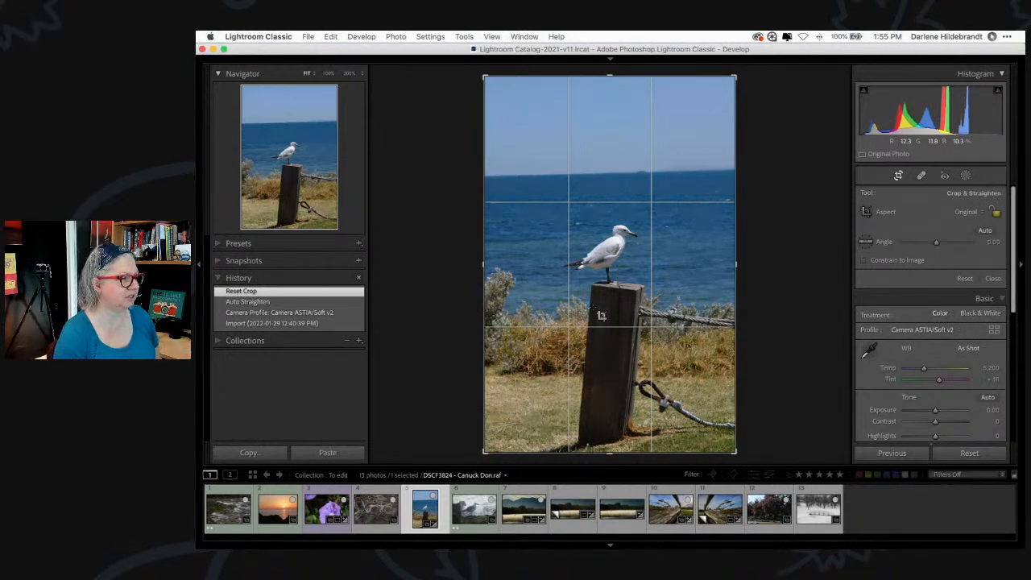
- Straighten the seagull photo by about 1.85 degrees along the sea horizon and shift the image slightly upward within the crop
{"action": "left_click", "coordinate": [864, 242]}
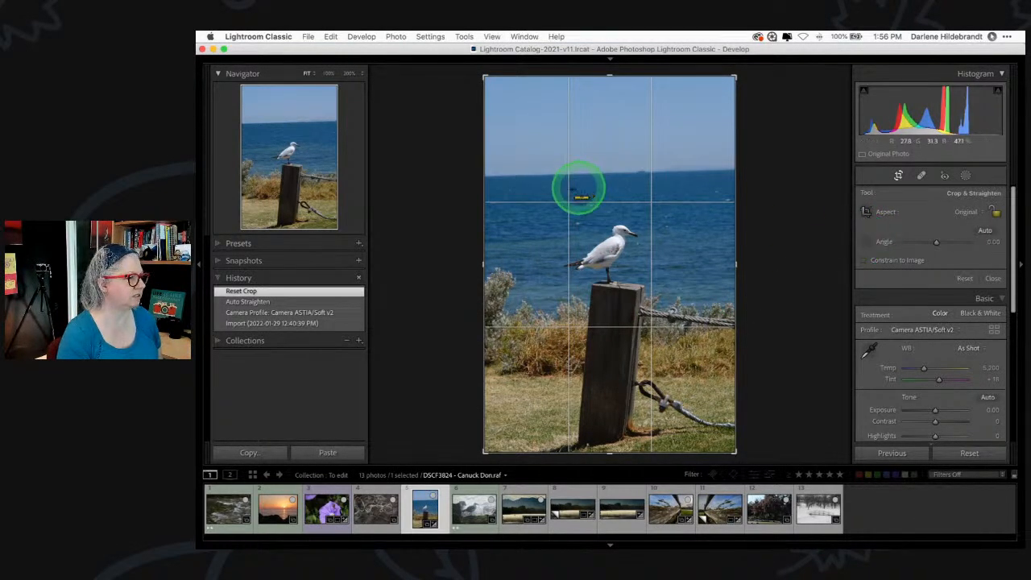
{"action": "left_click_drag", "start_coordinate": [488, 177], "coordinate": [803, 166]}
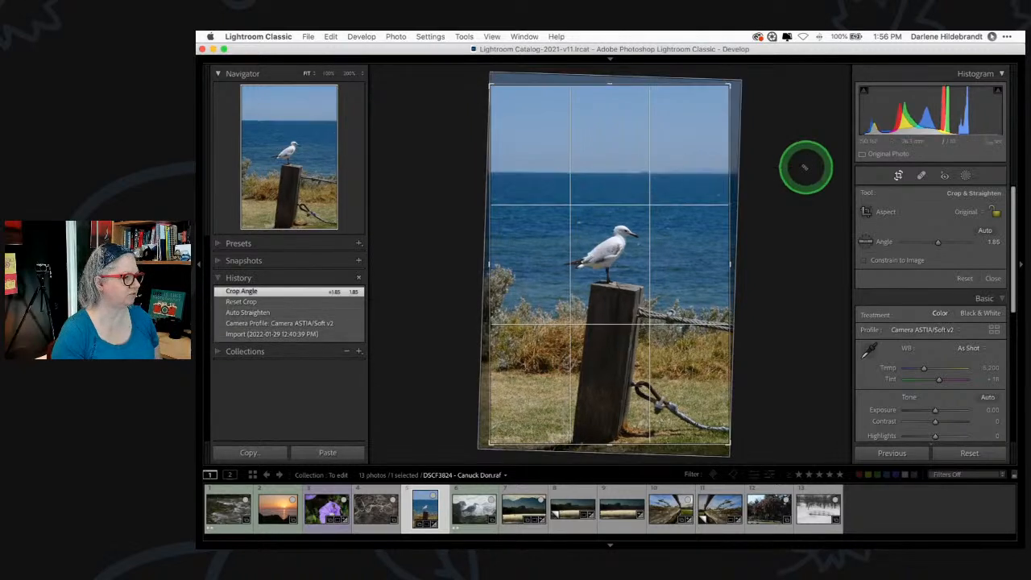
{"action": "left_click_drag", "start_coordinate": [639, 293], "coordinate": [640, 288]}
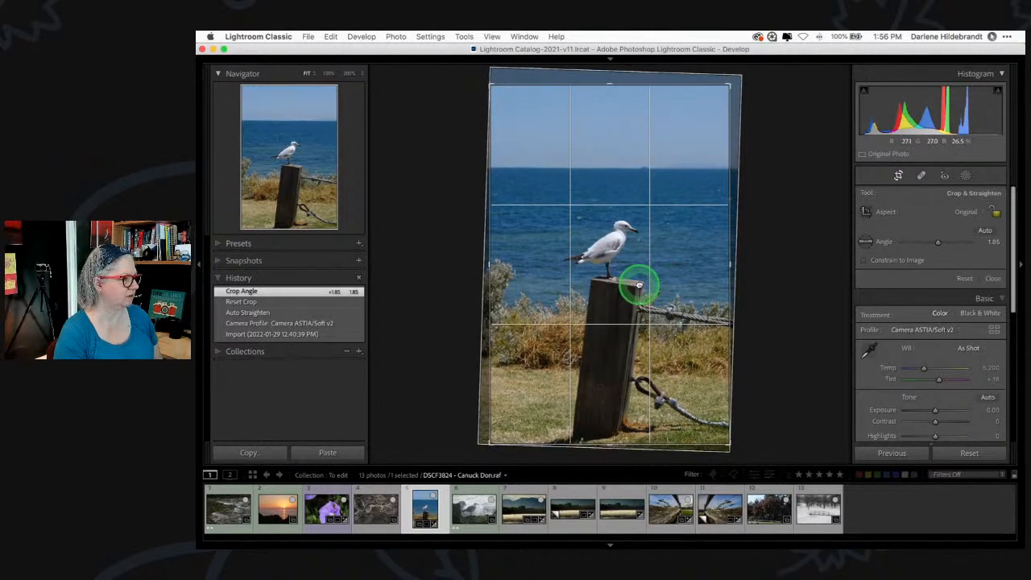
{"action": "left_click", "coordinate": [802, 300]}
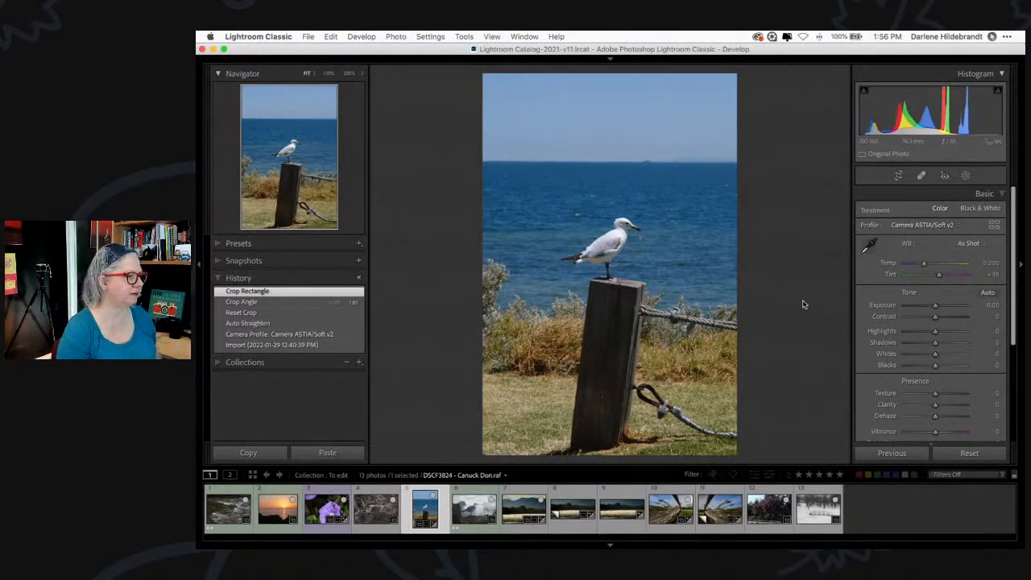
- Crop the seagull photo tighter around the bird and post, lowering the upper crop edge to remove the sky above the horizon
{"action": "key", "text": "r"}
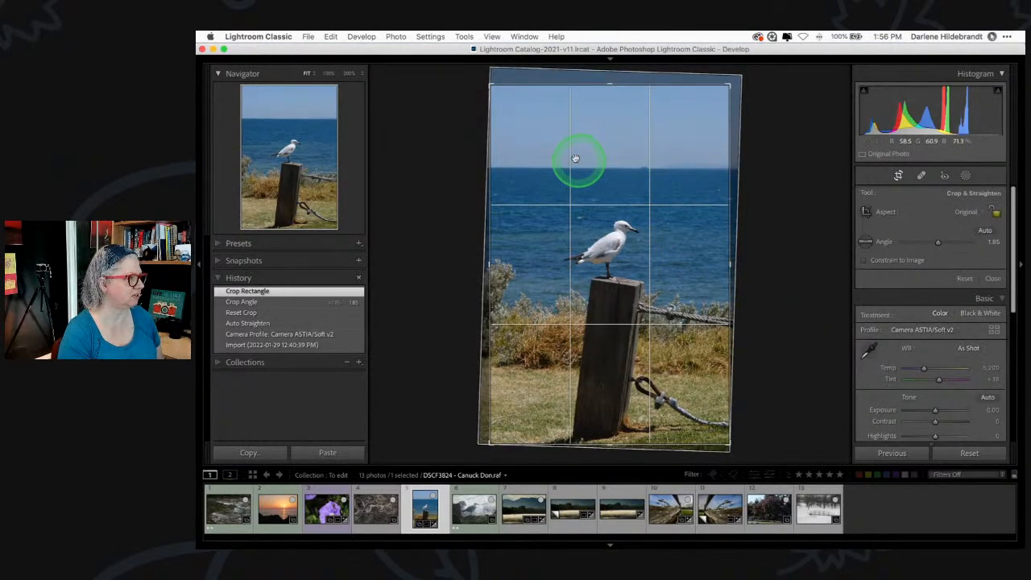
{"action": "mouse_move", "coordinate": [500, 91]}
{"action": "left_mouse_down"}
{"action": "mouse_move", "coordinate": [490, 85]}
{"action": "mouse_move", "coordinate": [509, 99]}
{"action": "mouse_move", "coordinate": [481, 85]}
{"action": "mouse_move", "coordinate": [511, 105]}
{"action": "left_mouse_up"}
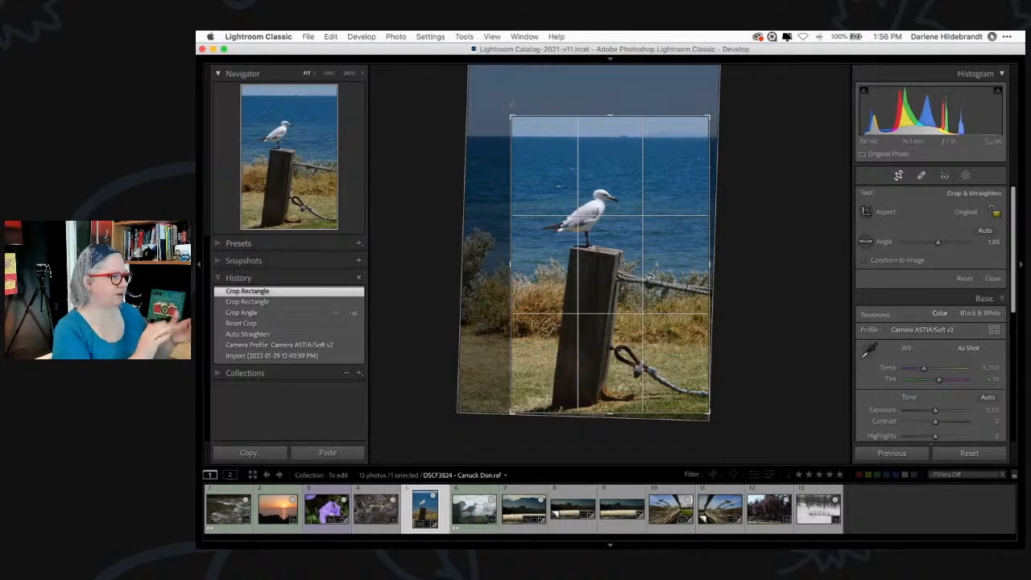
{"action": "key", "text": "Return"}
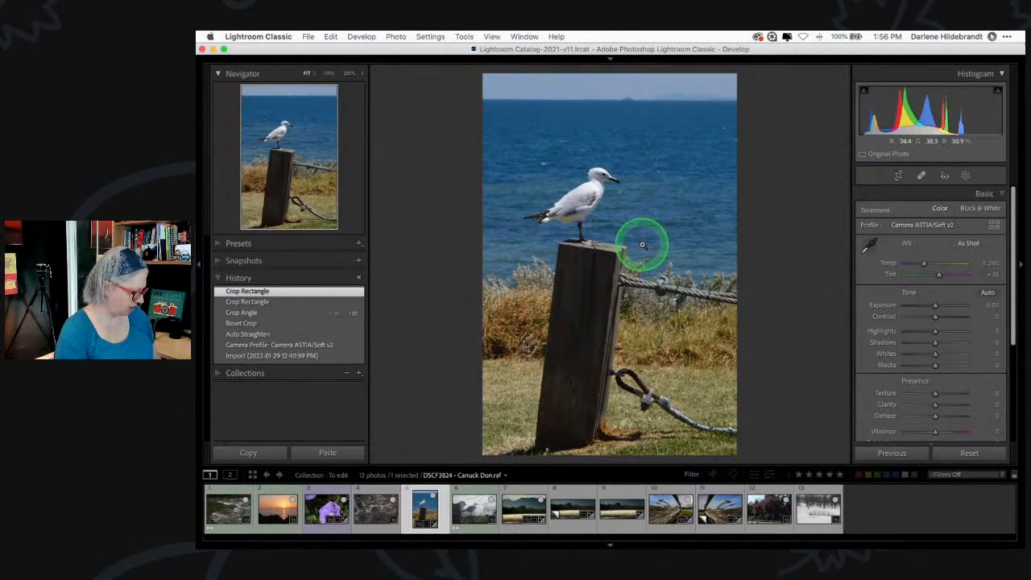
{"action": "key", "text": "r"}
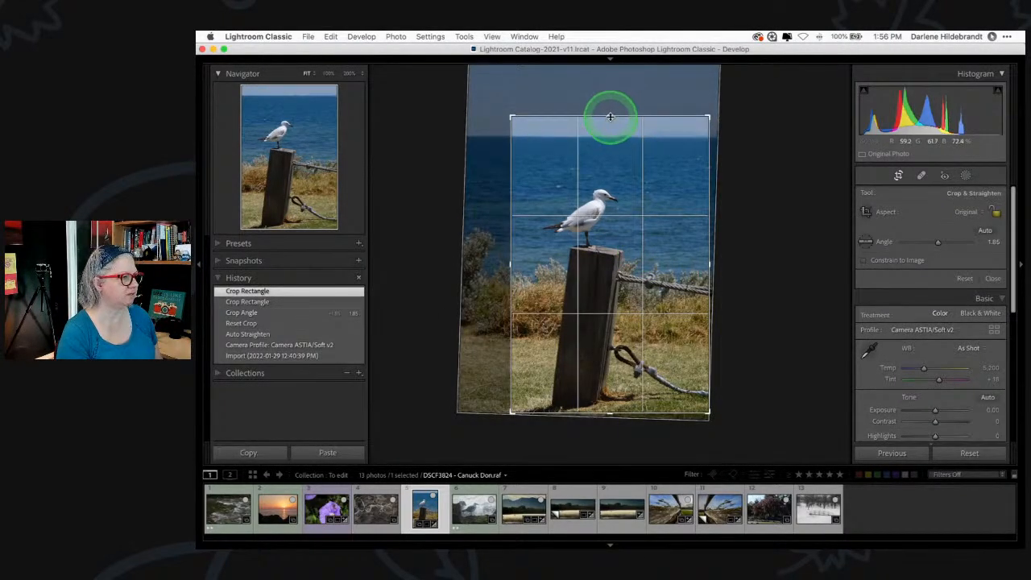
{"action": "left_click_drag", "start_coordinate": [609, 115], "coordinate": [610, 127]}
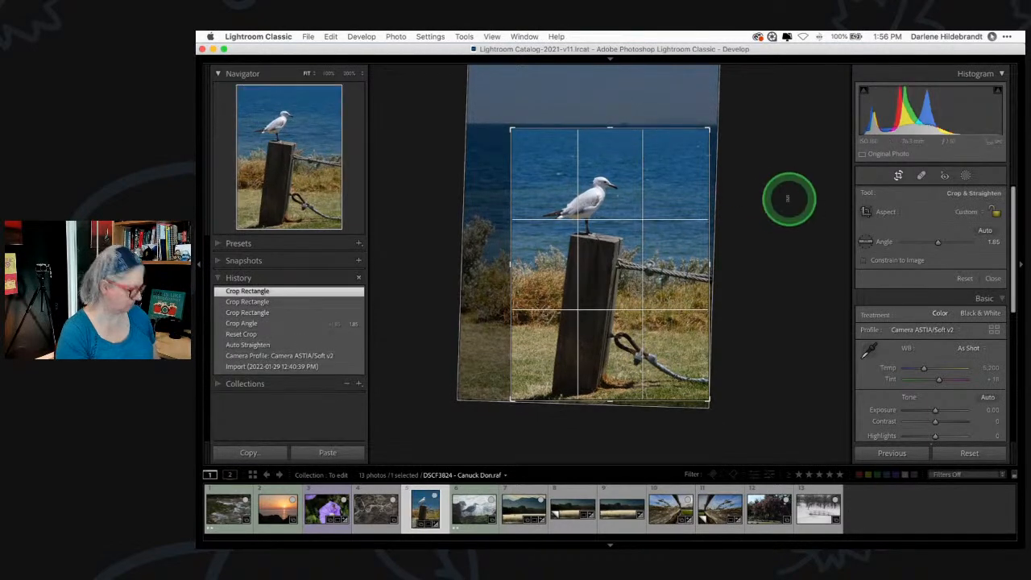
{"action": "left_click", "coordinate": [811, 229]}
{"action": "left_click", "coordinate": [866, 290]}
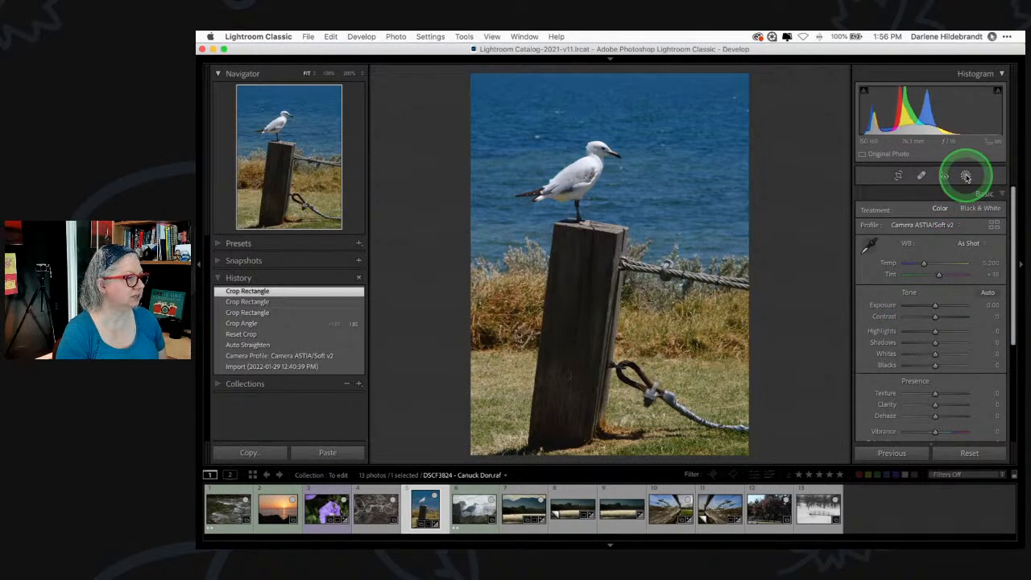
- Auto-set the seagull photo's whites to +14 and blacks to -21, and lower the highlights to -20
{"action": "double_click", "coordinate": [886, 353], "text": "shift"}
{"action": "double_click", "coordinate": [887, 364], "text": "shift"}
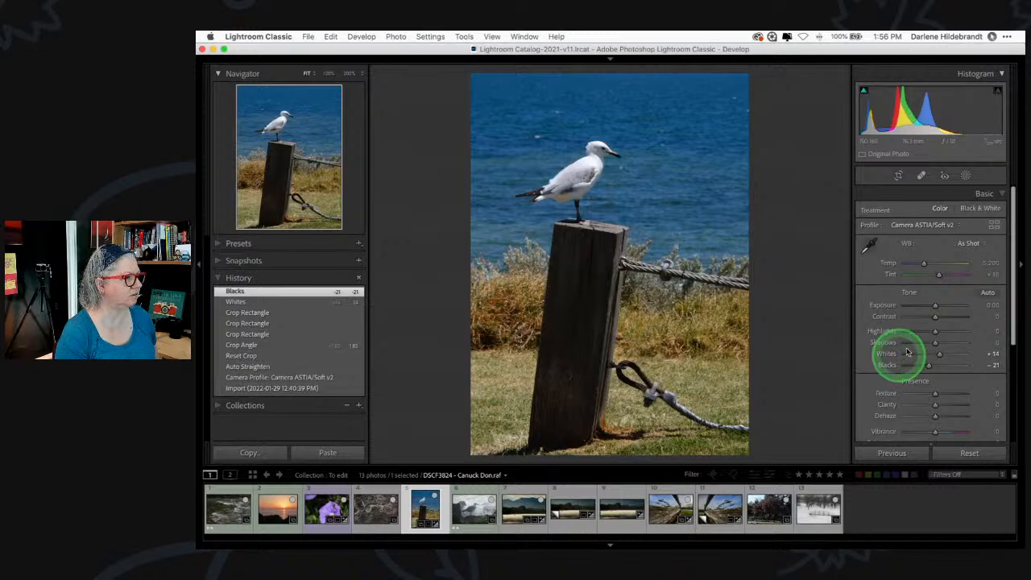
{"action": "left_click", "coordinate": [935, 331], "text": "alt"}
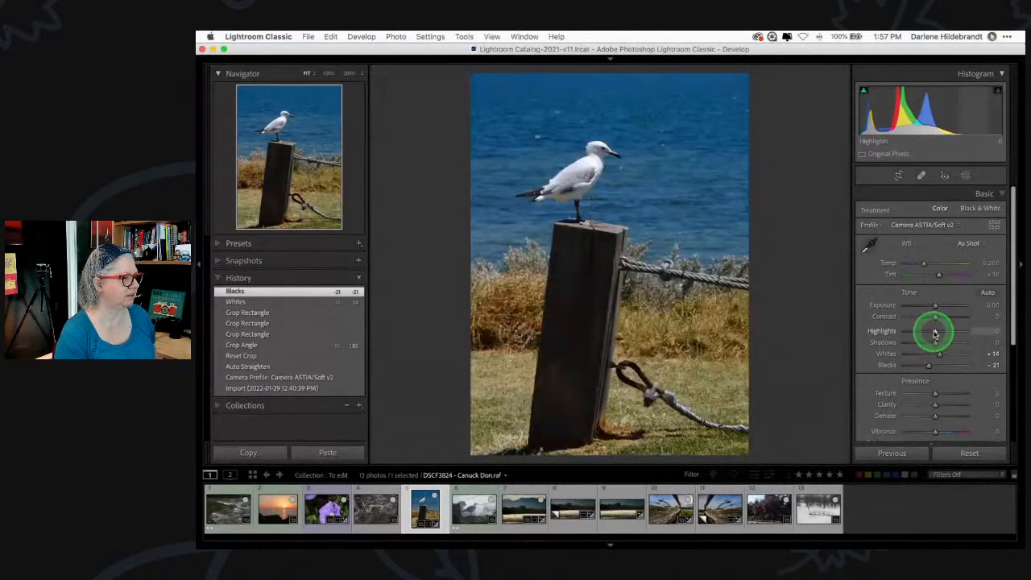
{"action": "left_click_drag", "start_coordinate": [935, 333], "coordinate": [927, 333]}
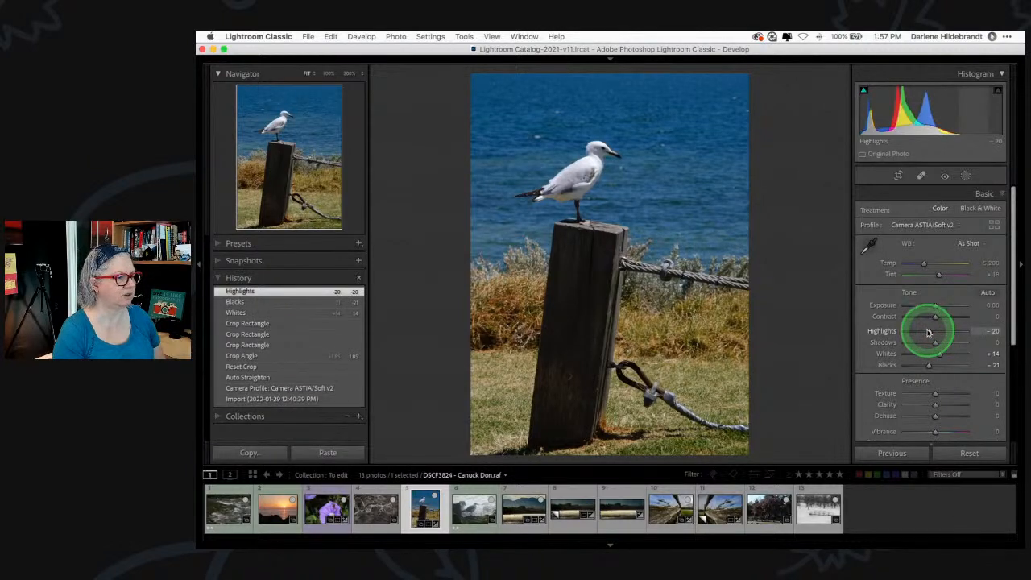
- Set the white balance to Daylight, and refine it to tint +7 and temperature 5,373
{"action": "left_click", "coordinate": [967, 243]}
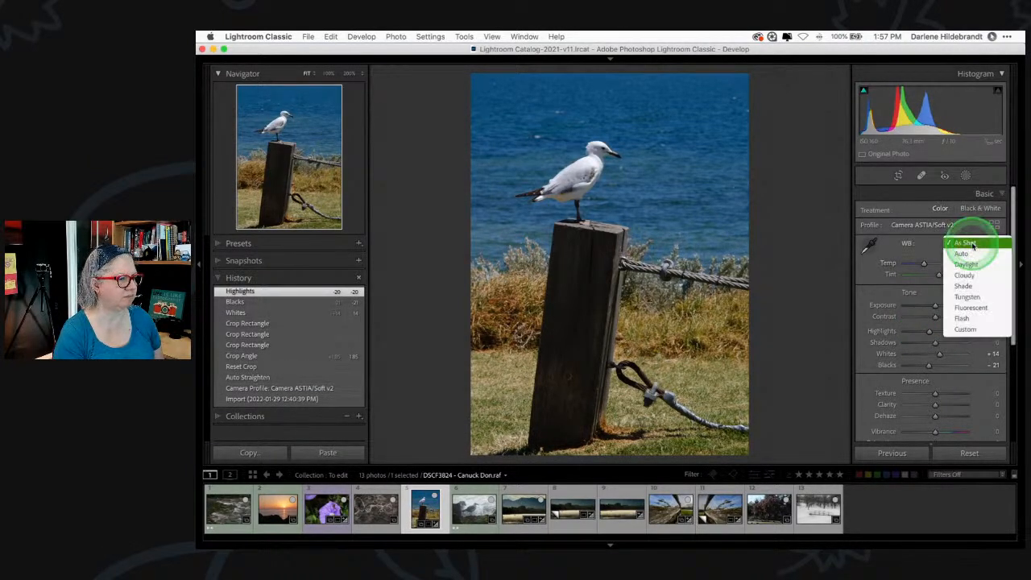
{"action": "left_click", "coordinate": [965, 264]}
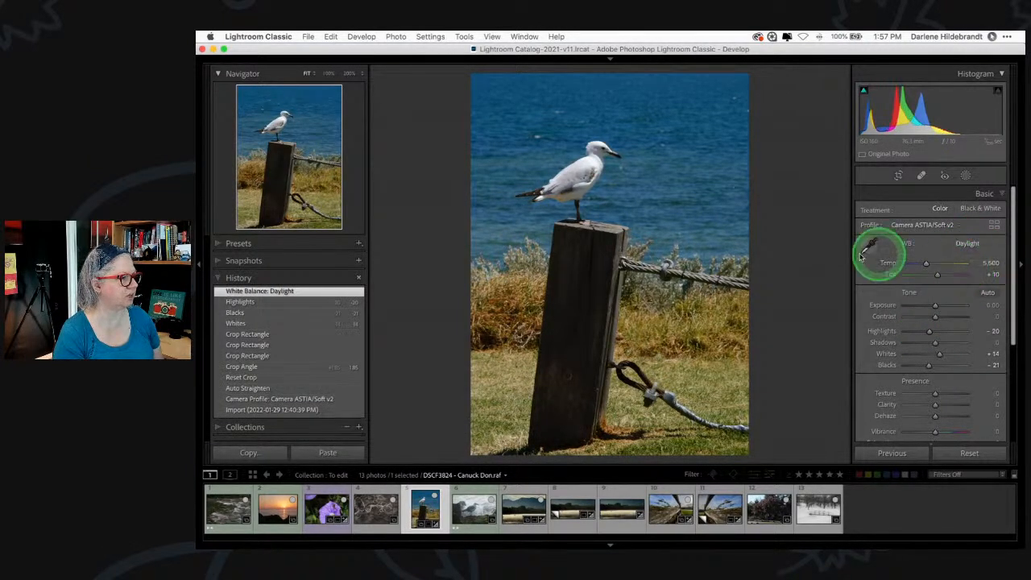
{"action": "left_click_drag", "start_coordinate": [978, 265], "coordinate": [985, 274]}
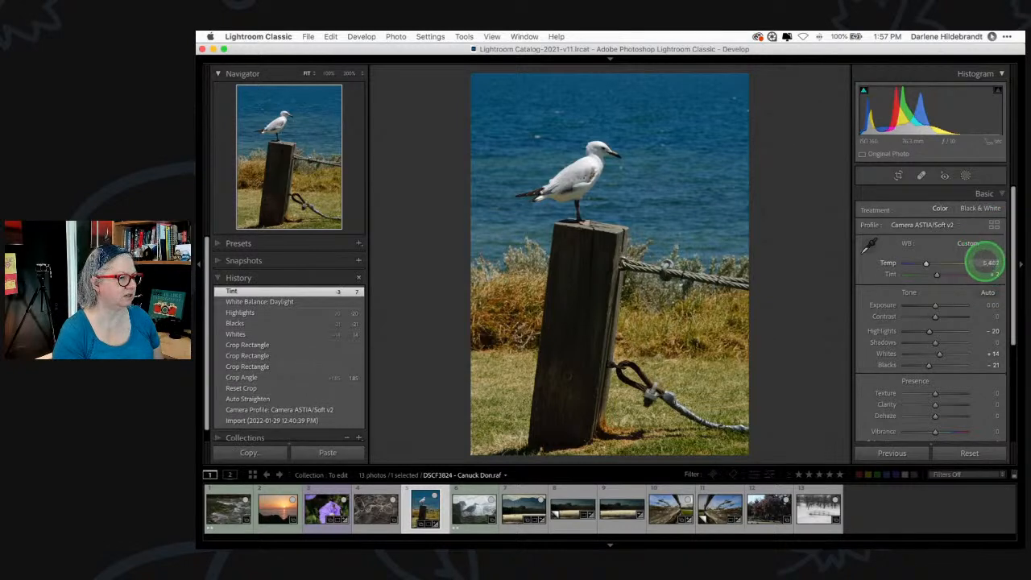
{"action": "left_click_drag", "start_coordinate": [984, 264], "coordinate": [987, 263]}
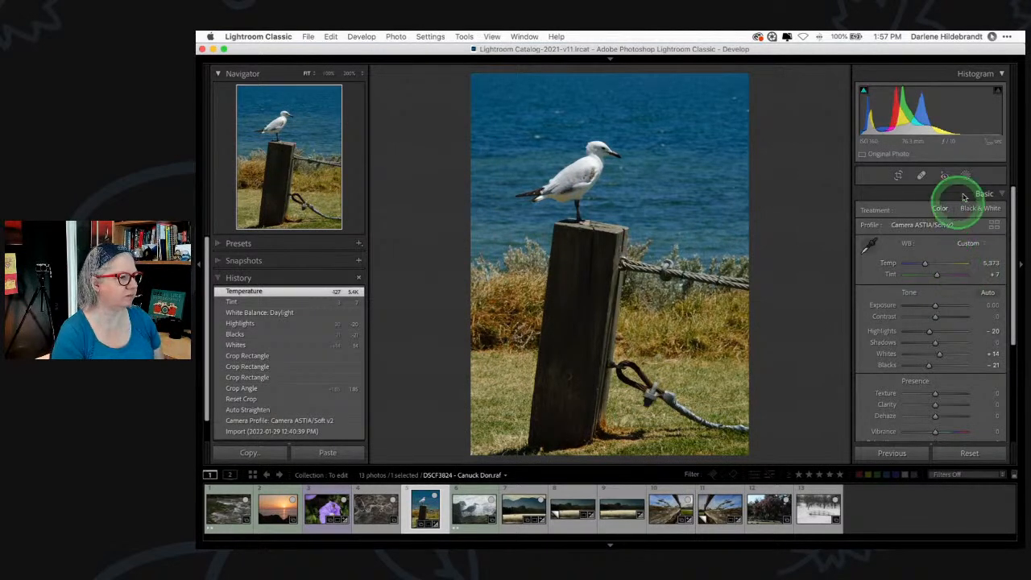
- Set HSL luminance to -100 for green and -24 for yellow, and saturation to -20 for yellow and -4 for green
{"action": "scroll", "coordinate": [934, 299], "scroll_direction": "down", "scroll_amount": 5}
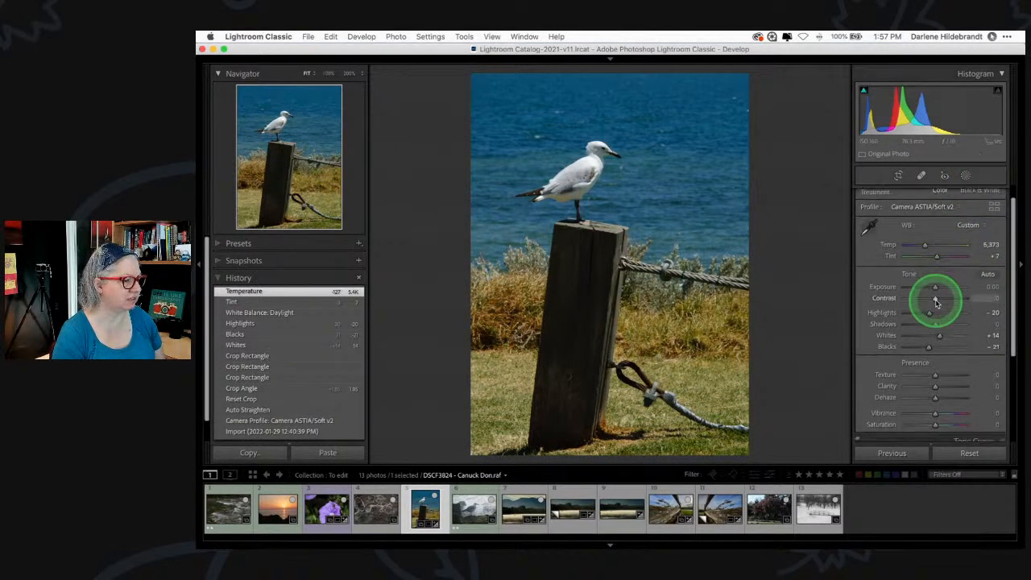
{"action": "scroll", "coordinate": [934, 306], "scroll_direction": "down", "scroll_amount": 1}
{"action": "left_click", "coordinate": [926, 311]}
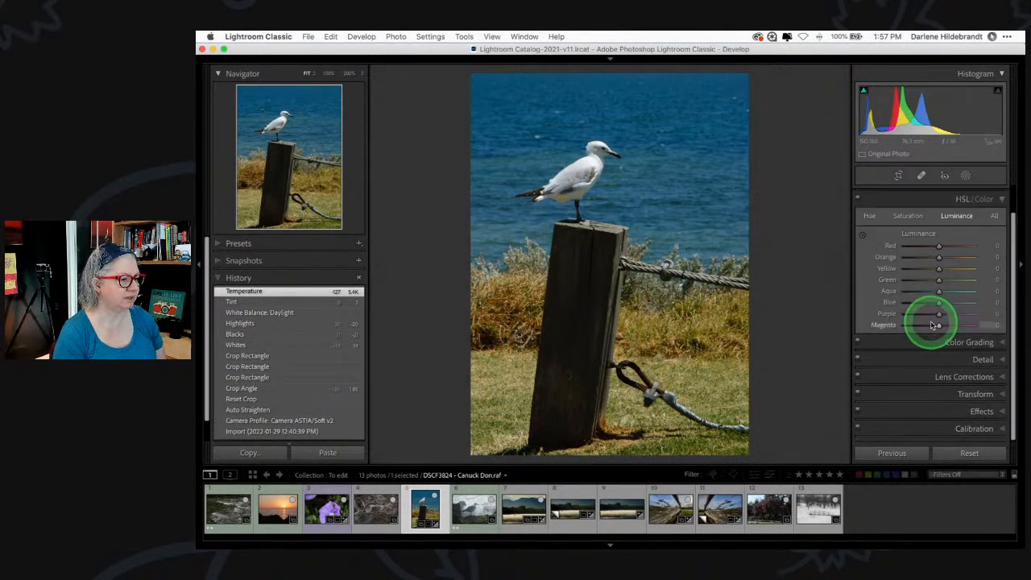
{"action": "scroll", "coordinate": [931, 324], "scroll_direction": "up", "scroll_amount": 1}
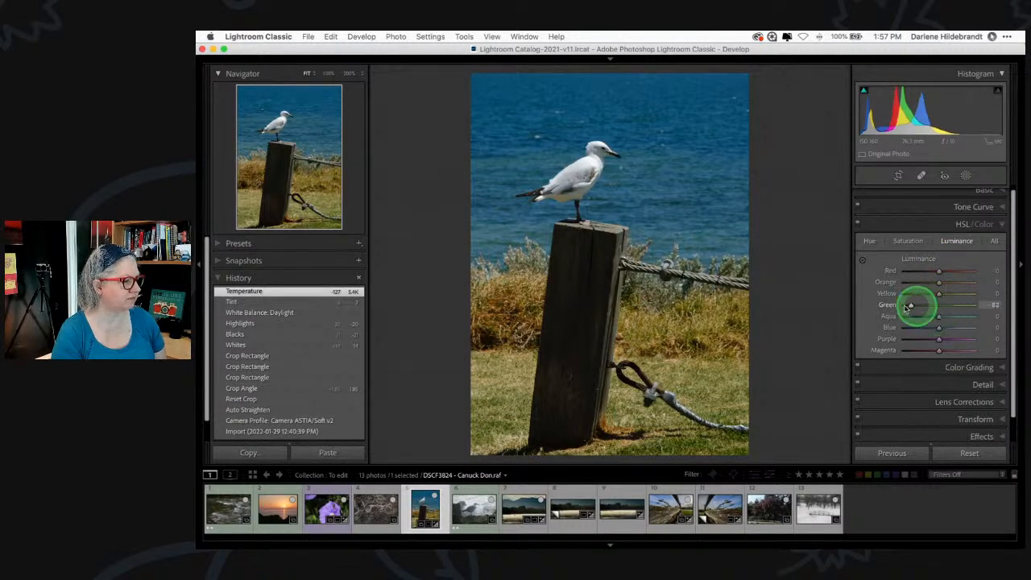
{"action": "left_click_drag", "start_coordinate": [921, 307], "coordinate": [865, 309]}
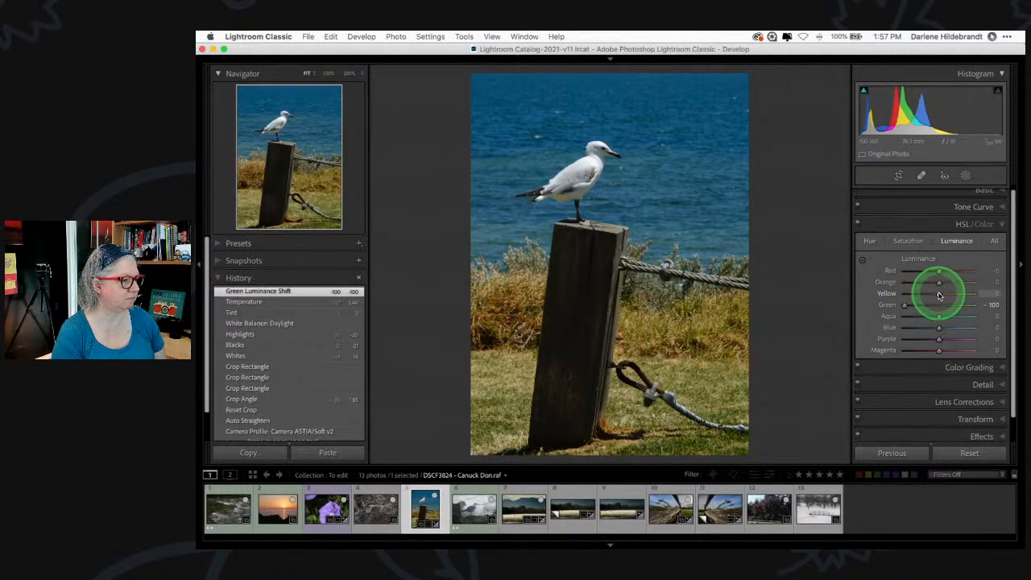
{"action": "left_click_drag", "start_coordinate": [941, 296], "coordinate": [902, 306]}
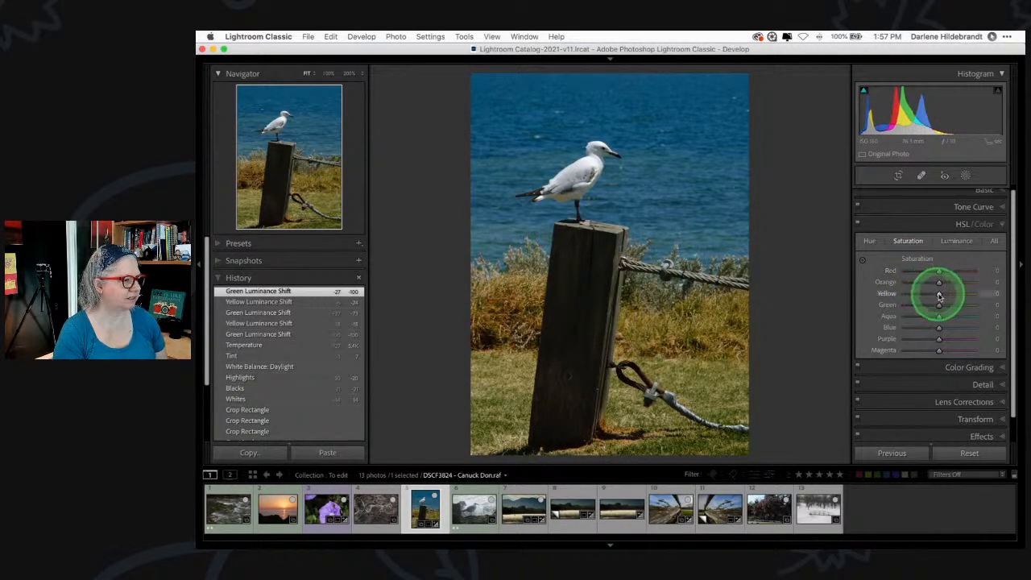
{"action": "left_click_drag", "start_coordinate": [933, 296], "coordinate": [934, 295]}
{"action": "left_click_drag", "start_coordinate": [937, 304], "coordinate": [936, 304]}
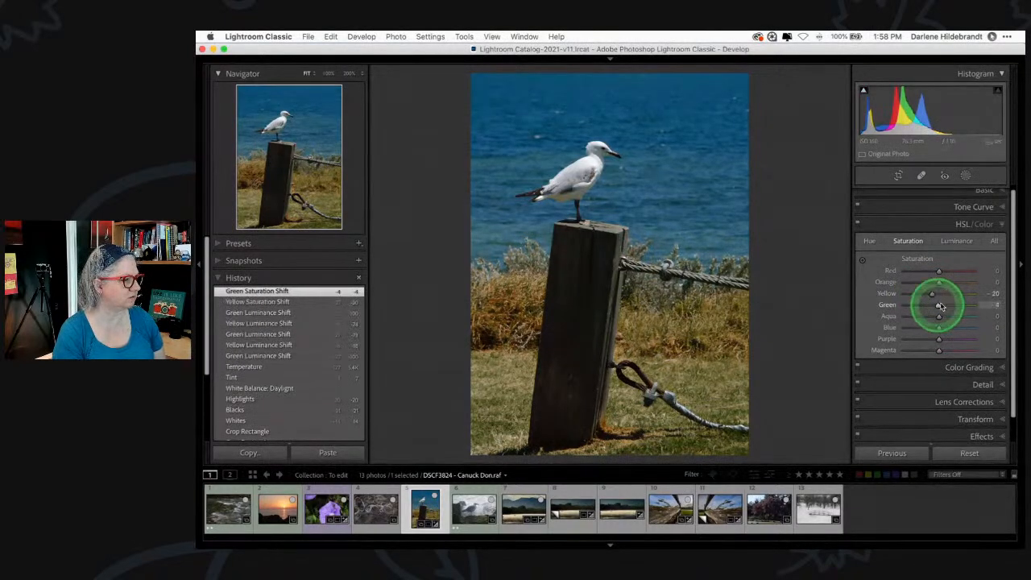
- Switch the HSL color adjustments off and on repeatedly to compare their effect on the grass
{"action": "left_click", "coordinate": [857, 224]}
{"action": "left_click", "coordinate": [856, 224]}
{"action": "left_click", "coordinate": [857, 224]}
{"action": "left_click", "coordinate": [857, 224]}
{"action": "left_click", "coordinate": [857, 224]}
{"action": "left_click", "coordinate": [857, 224]}
{"action": "left_click", "coordinate": [857, 224]}
{"action": "left_click", "coordinate": [857, 224]}
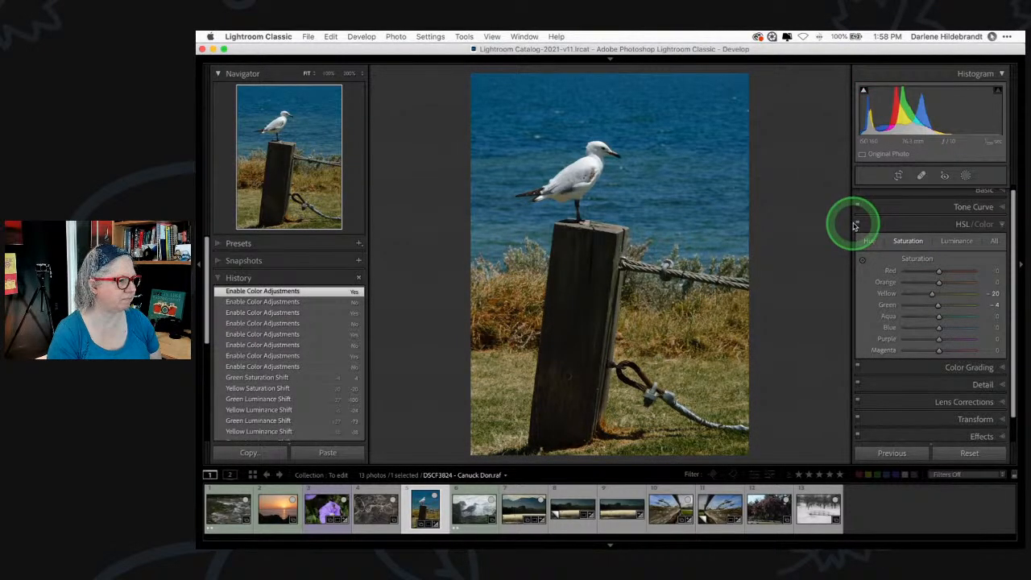
- Set HSL luminance to -71 for orange, -22 for yellow, -10 for blue and -20 for aqua
{"action": "left_click", "coordinate": [956, 240]}
{"action": "mouse_move", "coordinate": [936, 281]}
{"action": "left_mouse_down"}
{"action": "mouse_move", "coordinate": [893, 281]}
{"action": "mouse_move", "coordinate": [969, 279]}
{"action": "mouse_move", "coordinate": [921, 281]}
{"action": "left_mouse_up"}
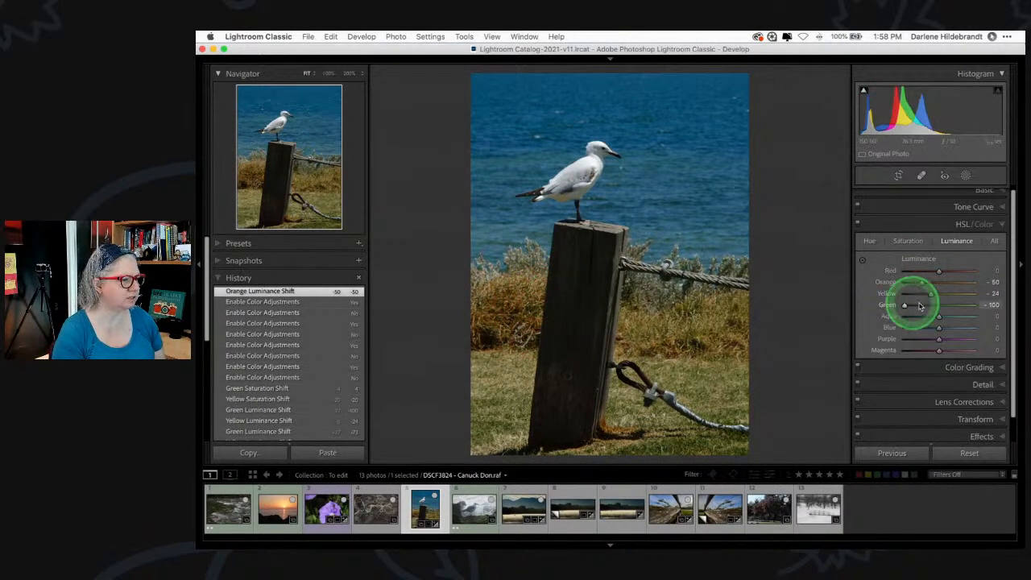
{"action": "left_click_drag", "start_coordinate": [913, 295], "coordinate": [939, 270]}
{"action": "mouse_move", "coordinate": [940, 325]}
{"action": "left_mouse_down"}
{"action": "mouse_move", "coordinate": [914, 325]}
{"action": "mouse_move", "coordinate": [939, 326]}
{"action": "mouse_move", "coordinate": [932, 316]}
{"action": "left_mouse_up"}
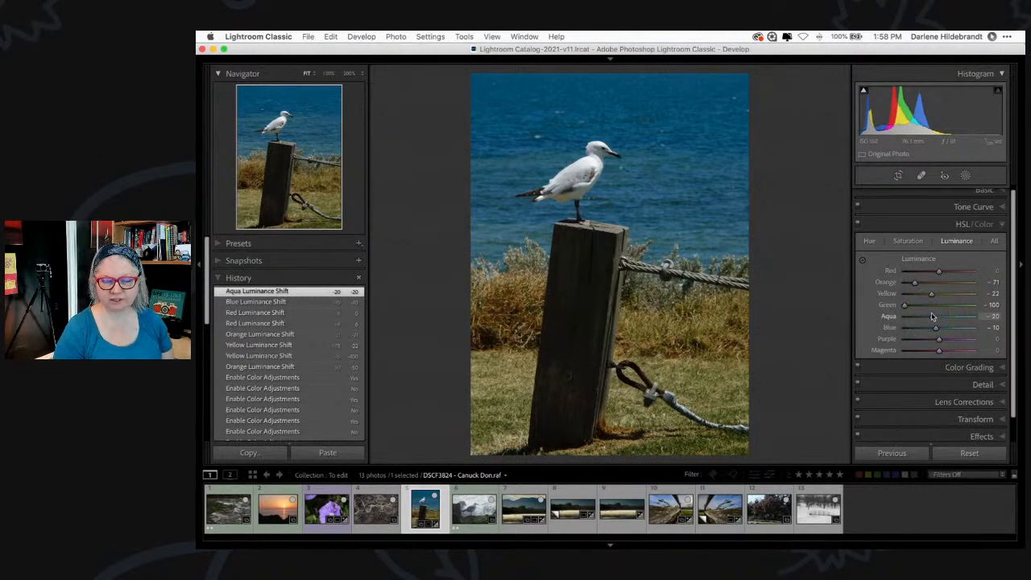
{"action": "left_click", "coordinate": [939, 258]}
- Add a Color Range mask sampled from the grass beside the post and set its Refine amount to 24
{"action": "left_click", "coordinate": [965, 177]}
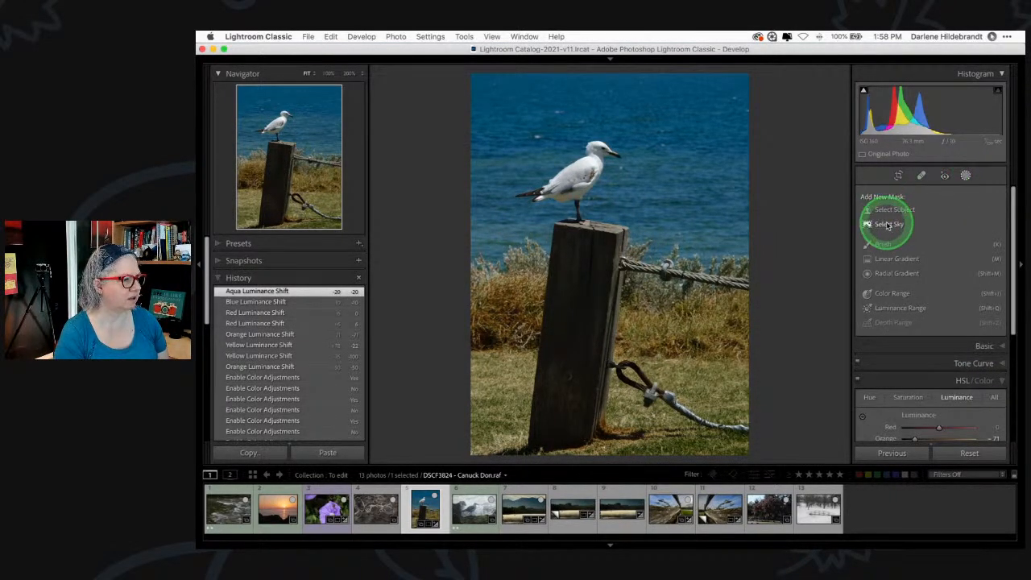
{"action": "left_click", "coordinate": [891, 293]}
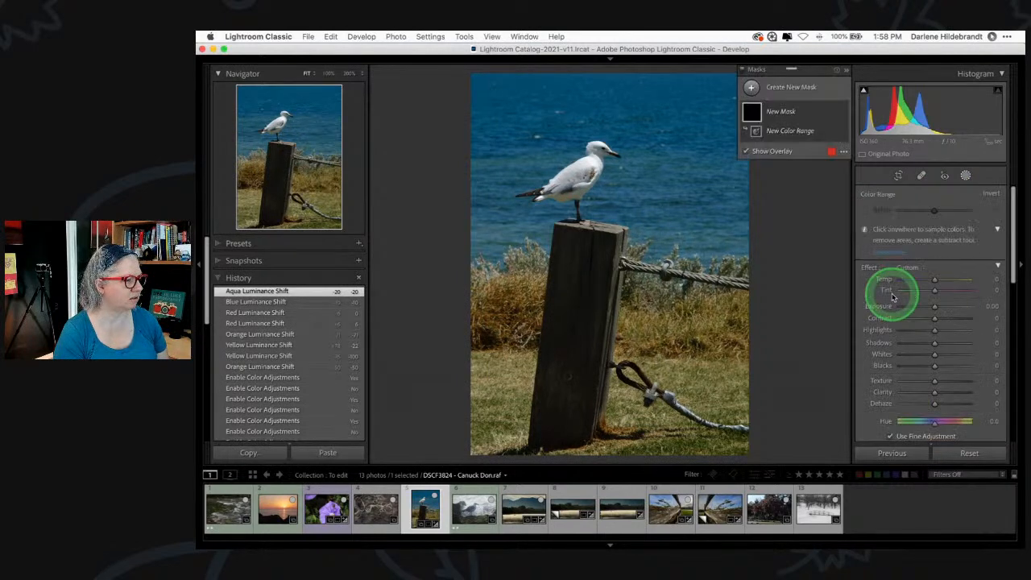
{"action": "left_click", "coordinate": [700, 380]}
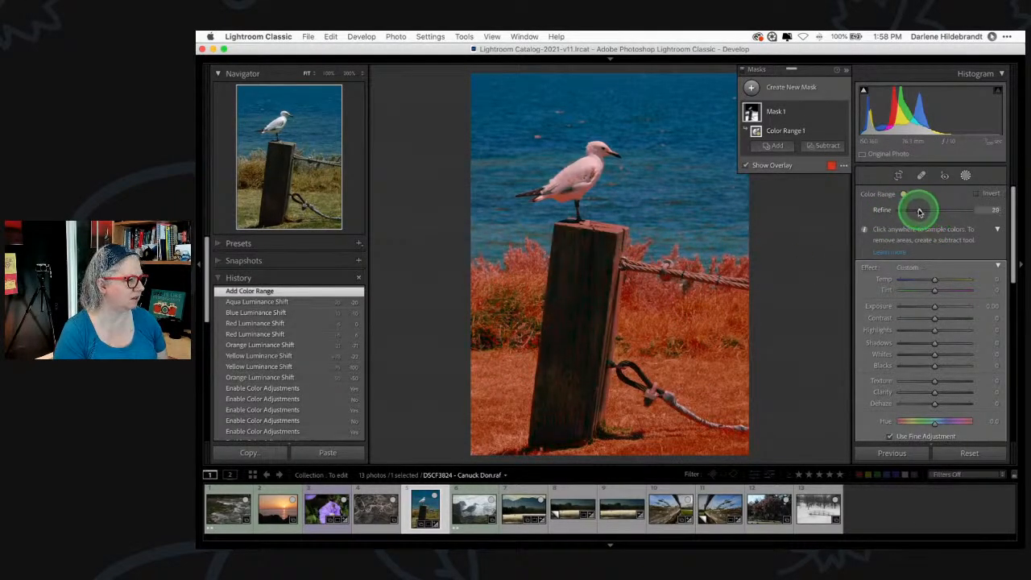
{"action": "mouse_move", "coordinate": [926, 211]}
{"action": "left_mouse_down"}
{"action": "mouse_move", "coordinate": [953, 210]}
{"action": "mouse_move", "coordinate": [897, 211]}
{"action": "mouse_move", "coordinate": [955, 212]}
{"action": "mouse_move", "coordinate": [915, 212]}
{"action": "left_mouse_up"}
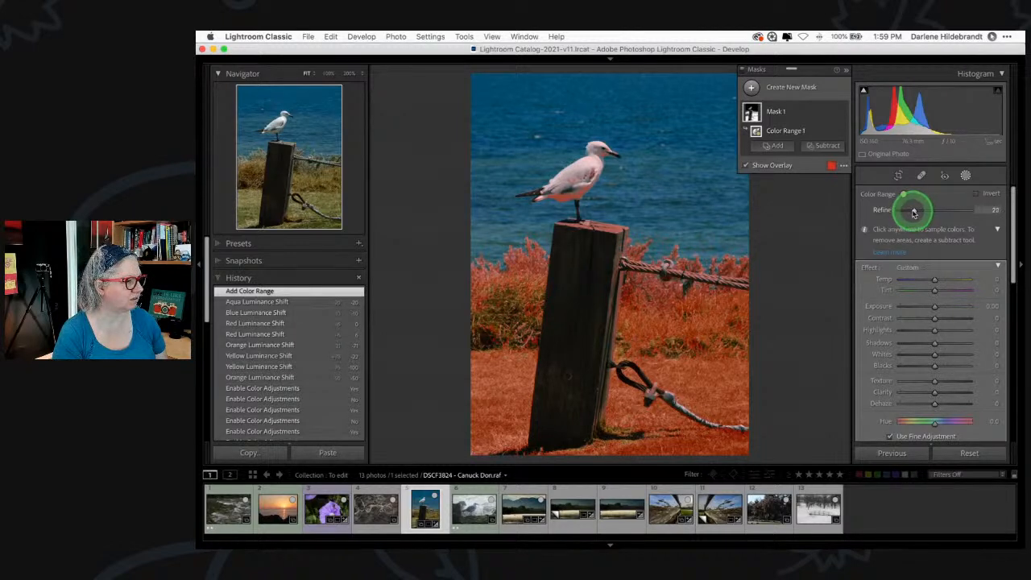
{"action": "left_click_drag", "start_coordinate": [916, 213], "coordinate": [915, 212]}
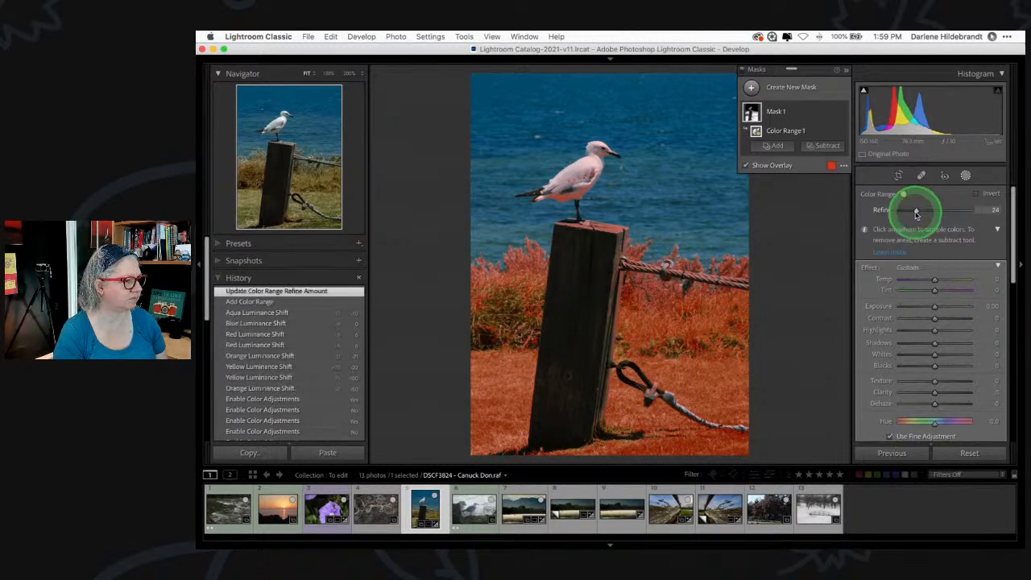
- Set the grass mask's exposure to -0.51 and whites to 42, and compare the edited photo with its before view
{"action": "left_click_drag", "start_coordinate": [935, 309], "coordinate": [928, 309]}
{"action": "left_click_drag", "start_coordinate": [933, 352], "coordinate": [944, 355]}
{"action": "left_click_drag", "start_coordinate": [928, 307], "coordinate": [930, 309]}
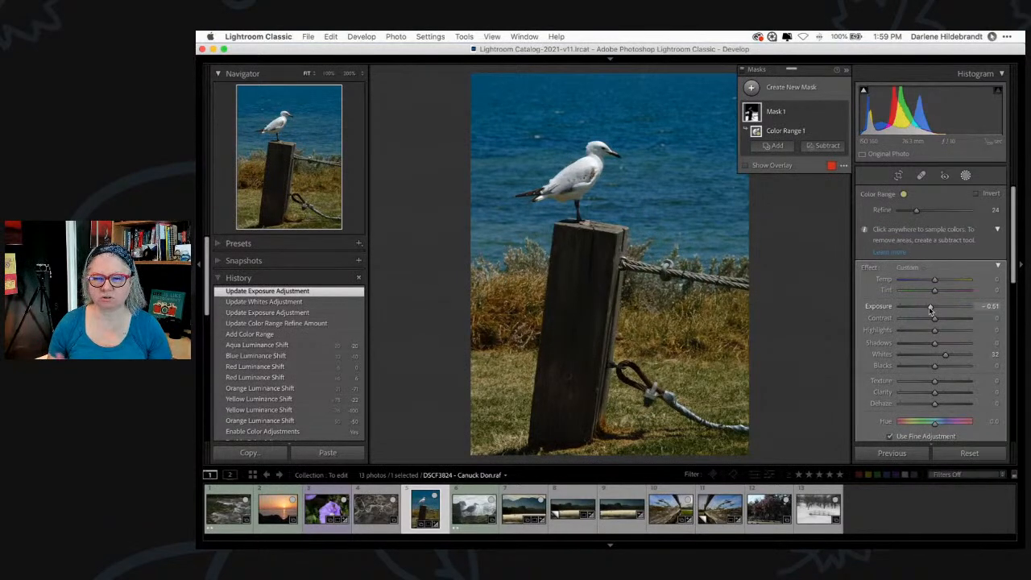
{"action": "mouse_move", "coordinate": [944, 354]}
{"action": "left_mouse_down"}
{"action": "mouse_move", "coordinate": [935, 355]}
{"action": "mouse_move", "coordinate": [947, 355]}
{"action": "left_mouse_up"}
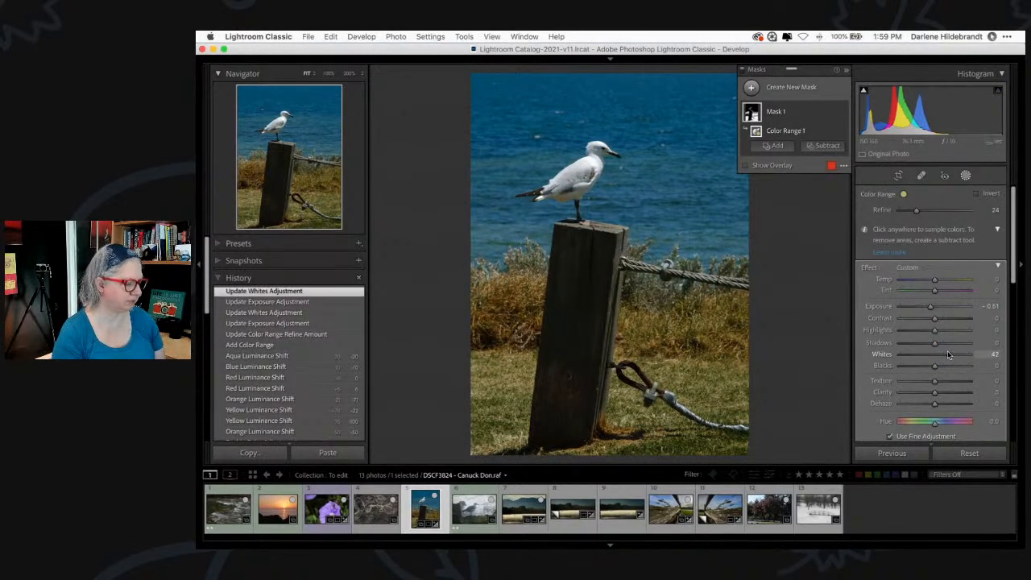
{"action": "left_click", "coordinate": [966, 175]}
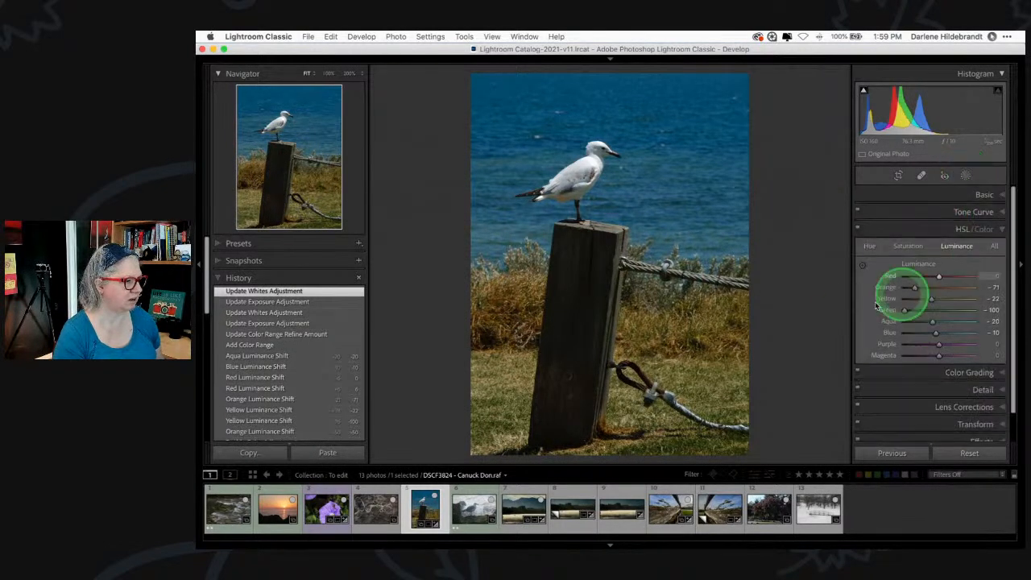
{"action": "key", "text": "backslash"}
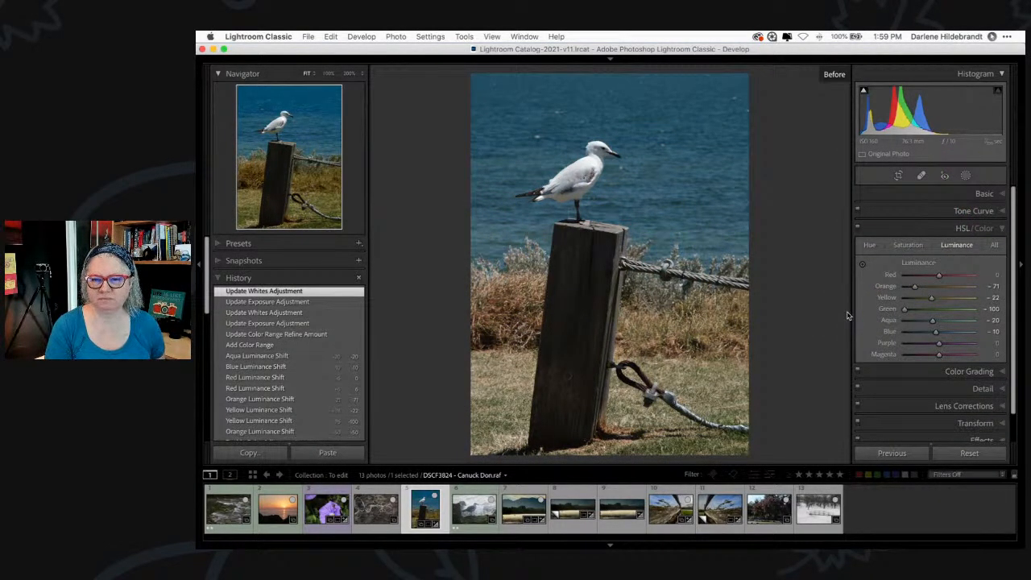
{"action": "key", "text": "backslash"}
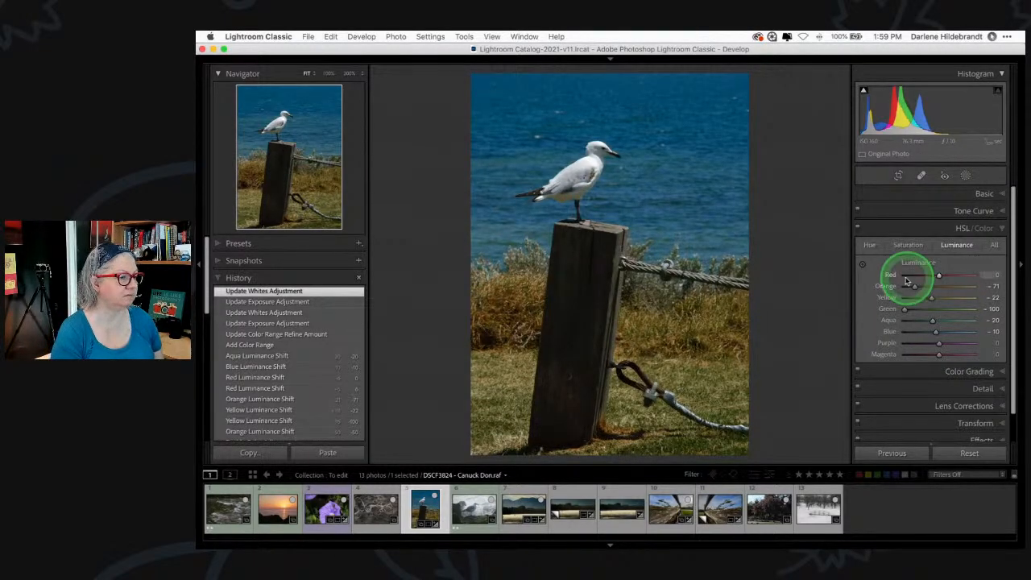
- Reduce HSL saturation to -21 for green, -28 for yellow and -17 for orange, and check against the before view
{"action": "left_click", "coordinate": [908, 244]}
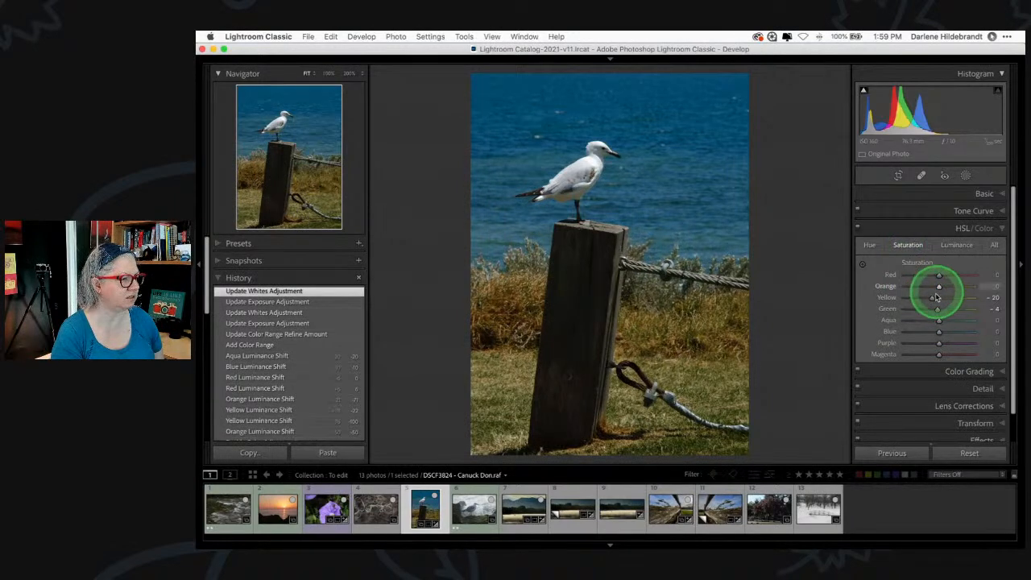
{"action": "left_click_drag", "start_coordinate": [936, 309], "coordinate": [932, 288]}
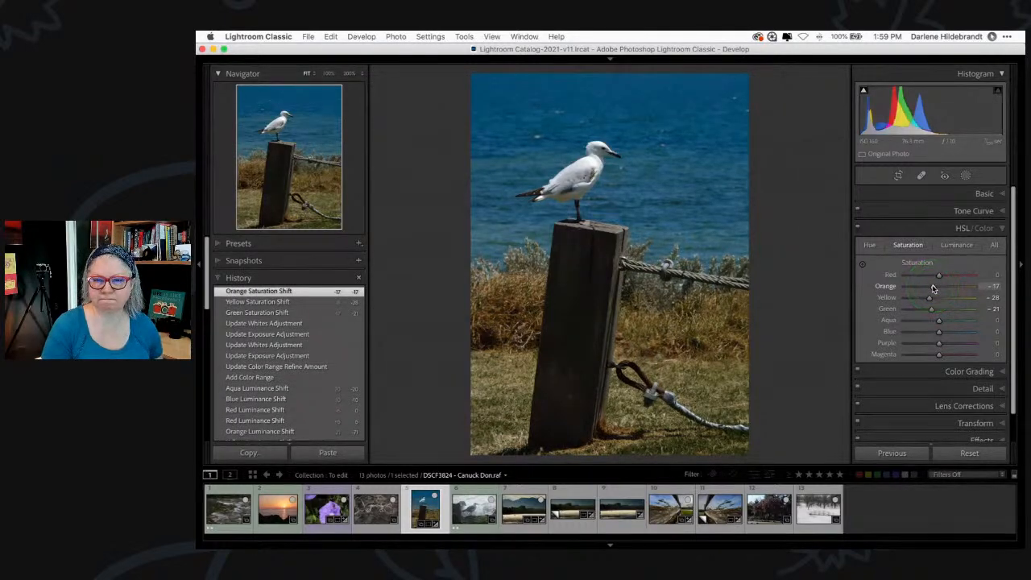
{"action": "key", "text": "backslash"}
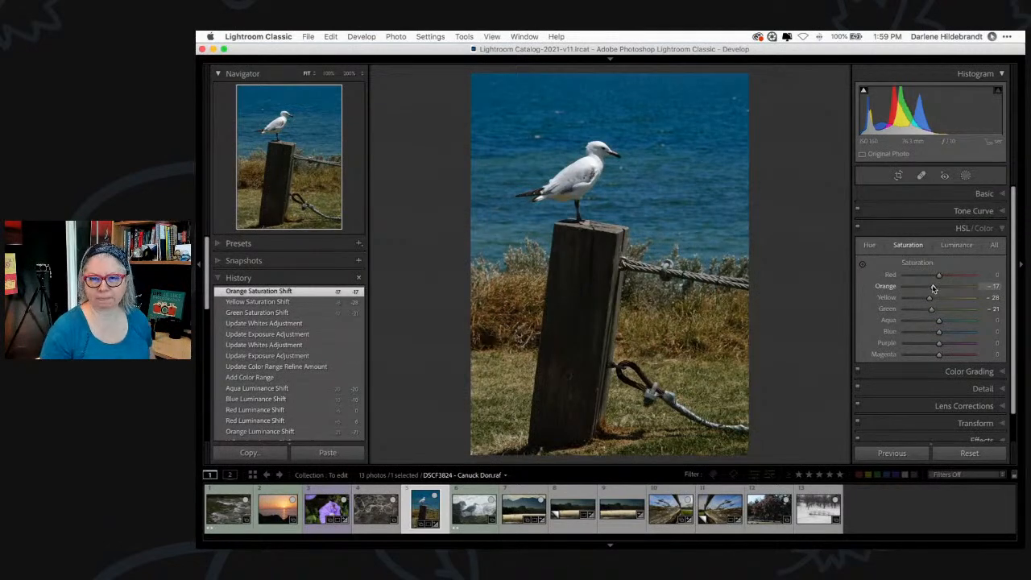
- Apply the "Edge darken low" preset from DPM Edge Vignettes to the seagull photo and compare it with its before view
{"action": "left_click", "coordinate": [235, 244]}
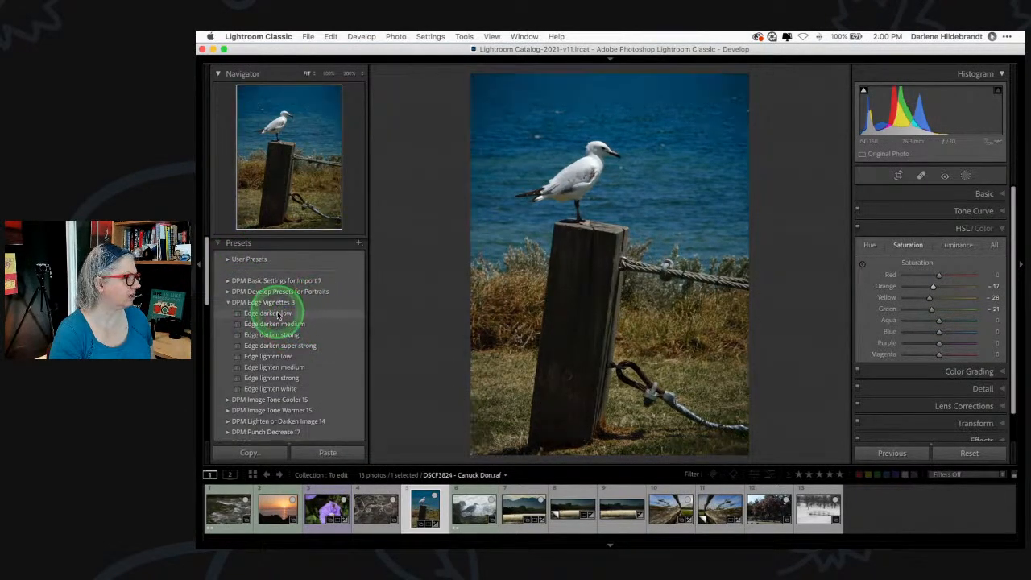
{"action": "left_click", "coordinate": [272, 312]}
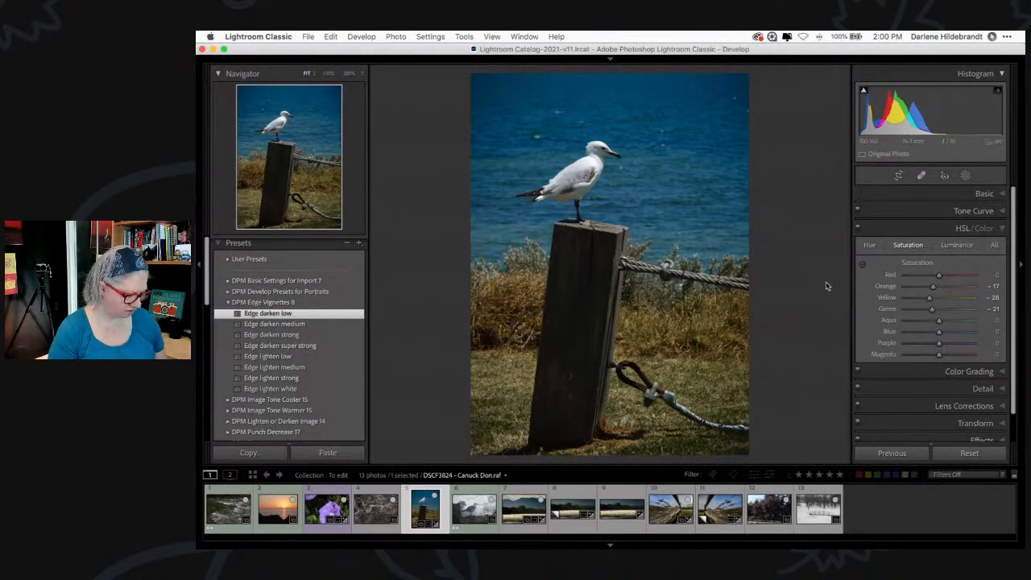
{"action": "key", "text": "backslash"}
{"action": "key", "text": "backslash"}
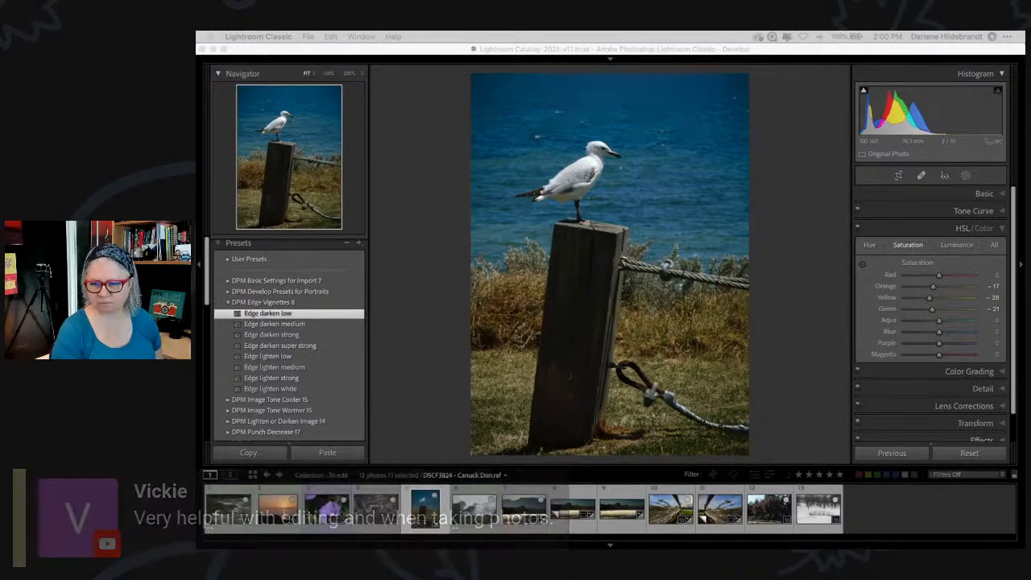
{"action": "left_click", "coordinate": [796, 388]}
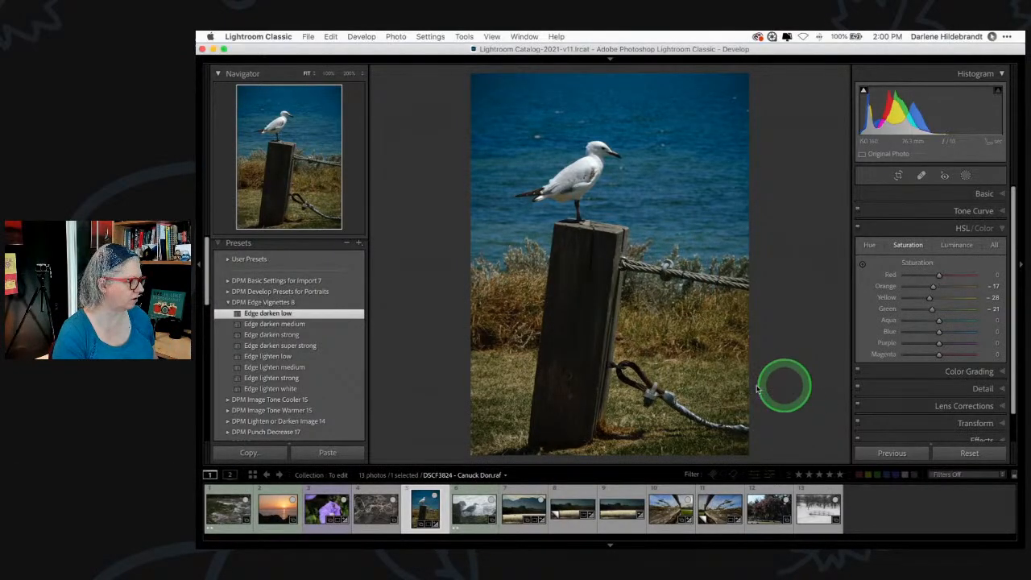
- Open the purple flower photo with the spider and crop it slightly tighter, leaving the second bloom out of the upper-left corner
{"action": "left_click", "coordinate": [325, 507]}
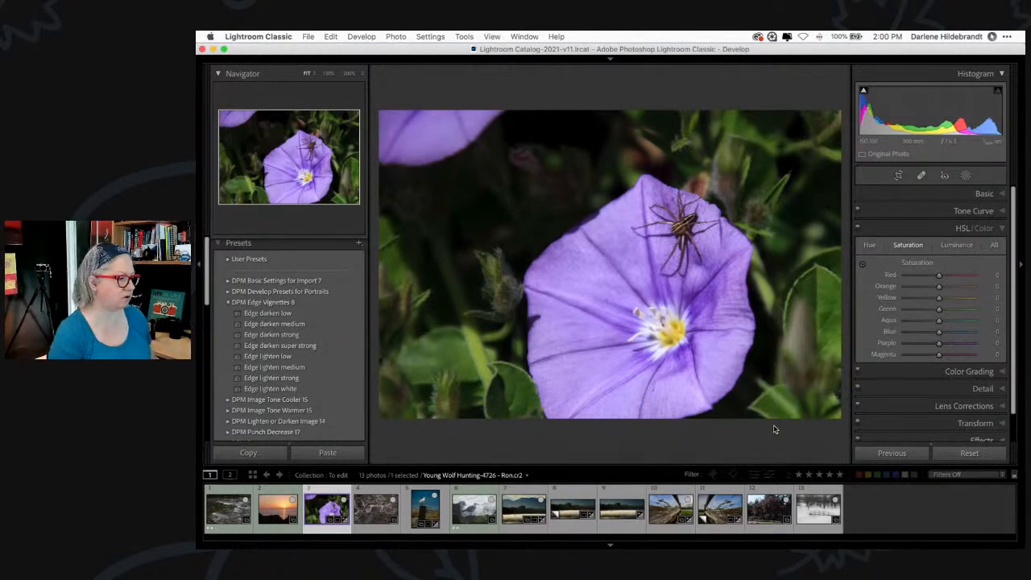
{"action": "key", "text": "r"}
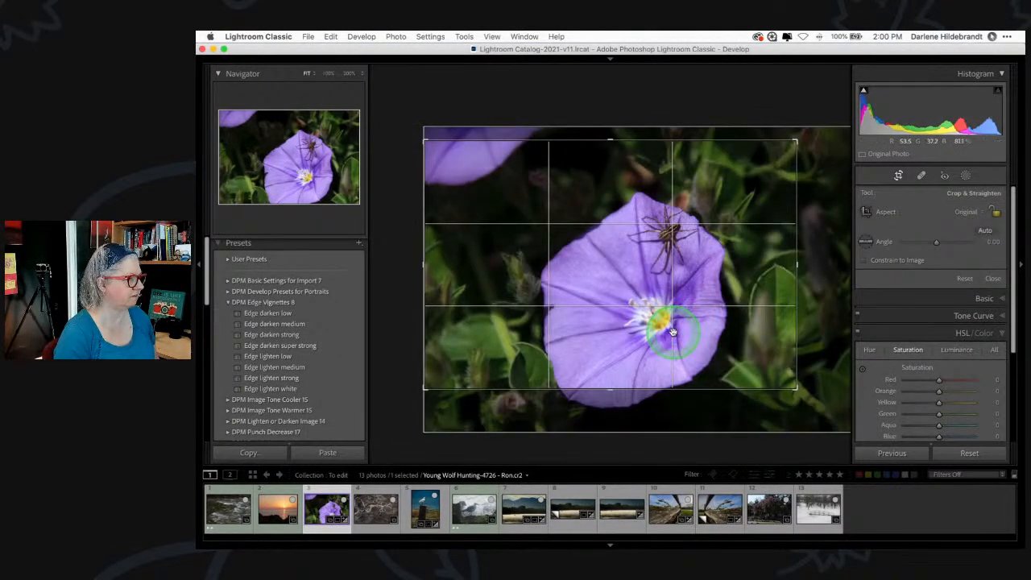
{"action": "left_click_drag", "start_coordinate": [654, 318], "coordinate": [654, 276]}
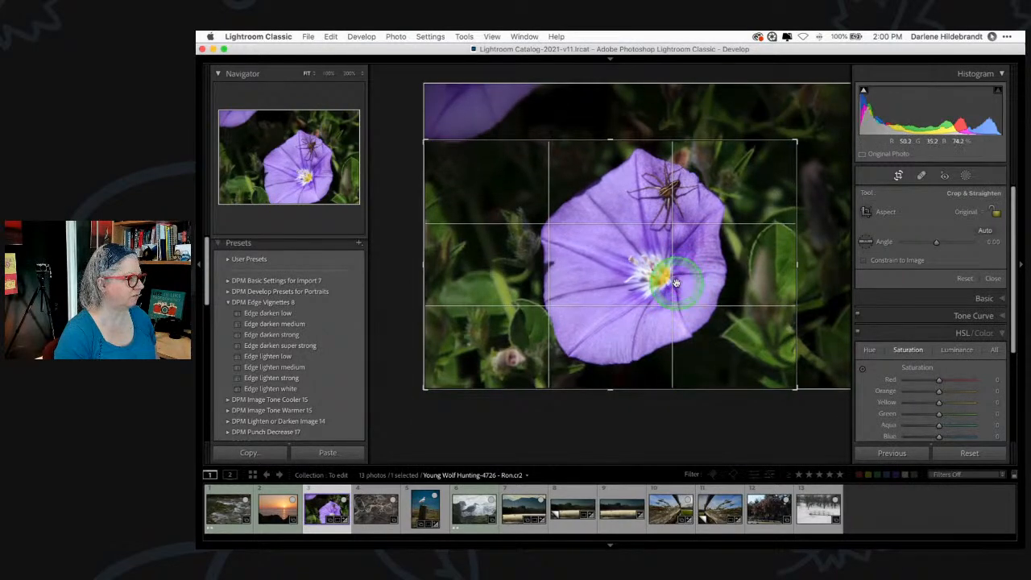
{"action": "left_click_drag", "start_coordinate": [795, 388], "coordinate": [789, 381]}
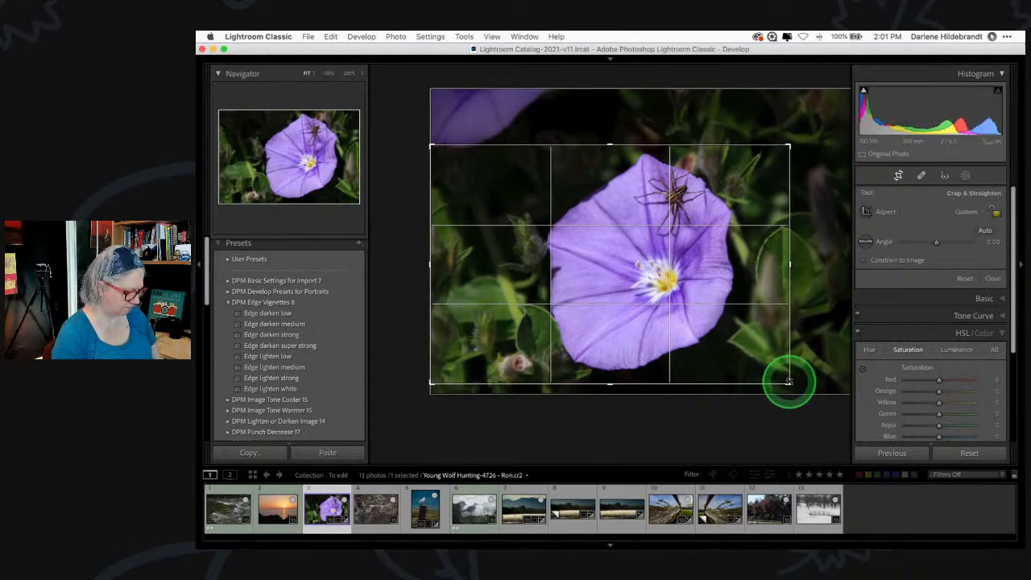
{"action": "key", "text": "Return"}
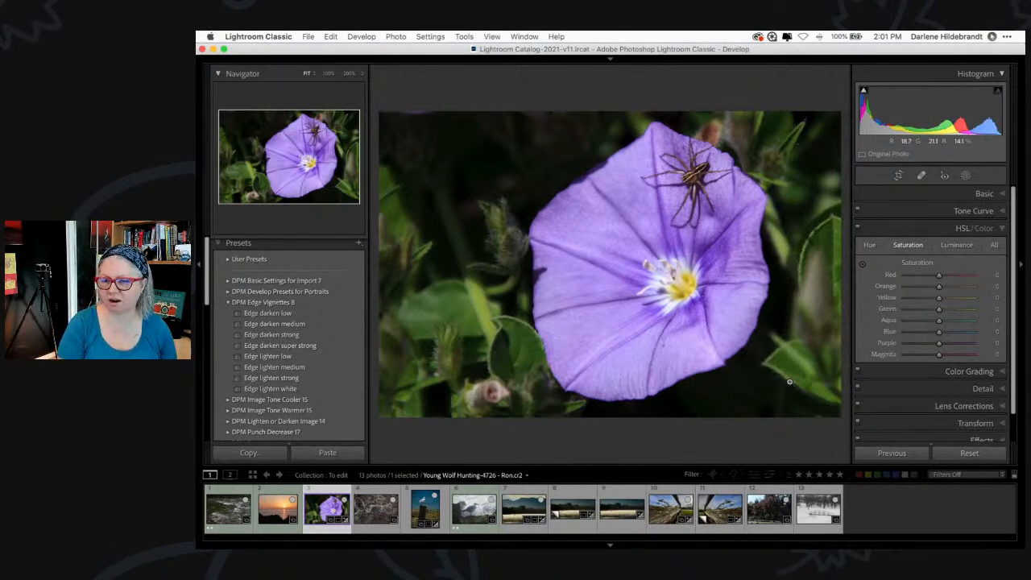
{"action": "left_click", "coordinate": [789, 382]}
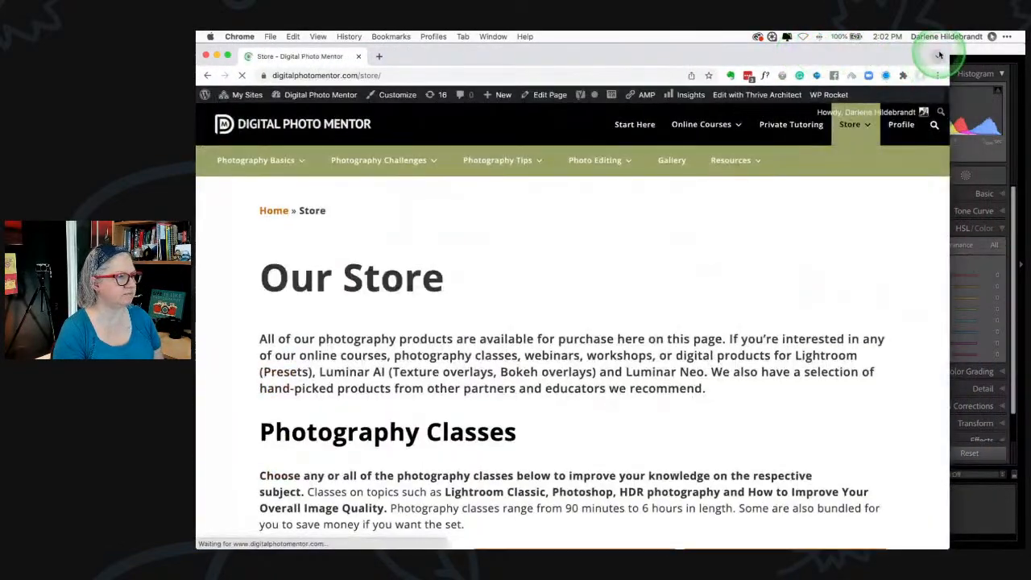
- Switch to Chrome, enlarge the Digital Photo Mentor store window and examine the first row of photography classes
{"action": "double_click", "coordinate": [939, 55]}
{"action": "left_click", "coordinate": [286, 270]}
{"action": "left_click", "coordinate": [235, 260]}
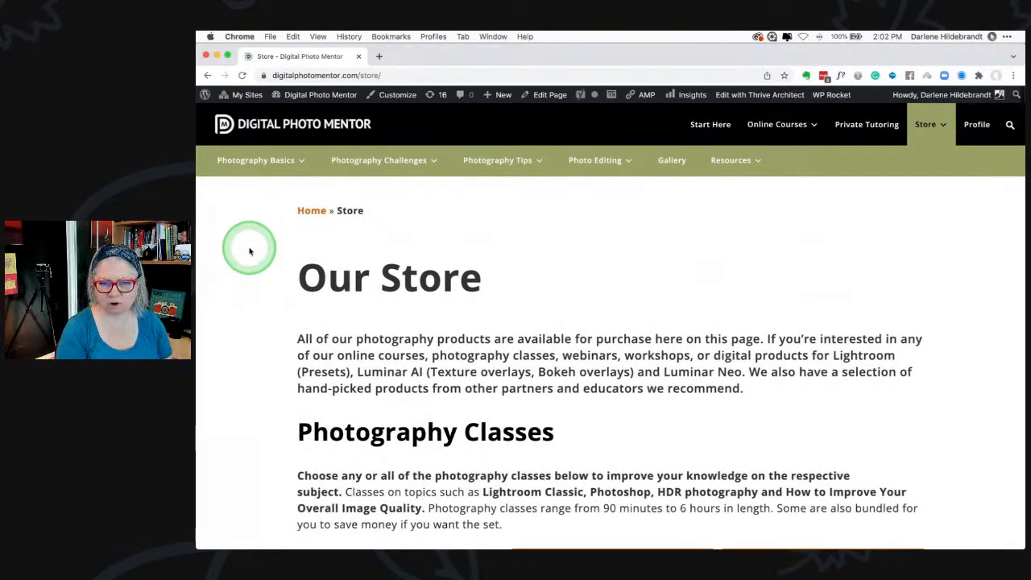
{"action": "scroll", "coordinate": [245, 254], "scroll_direction": "down", "scroll_amount": 5}
{"action": "scroll", "coordinate": [250, 253], "scroll_direction": "down", "scroll_amount": 1}
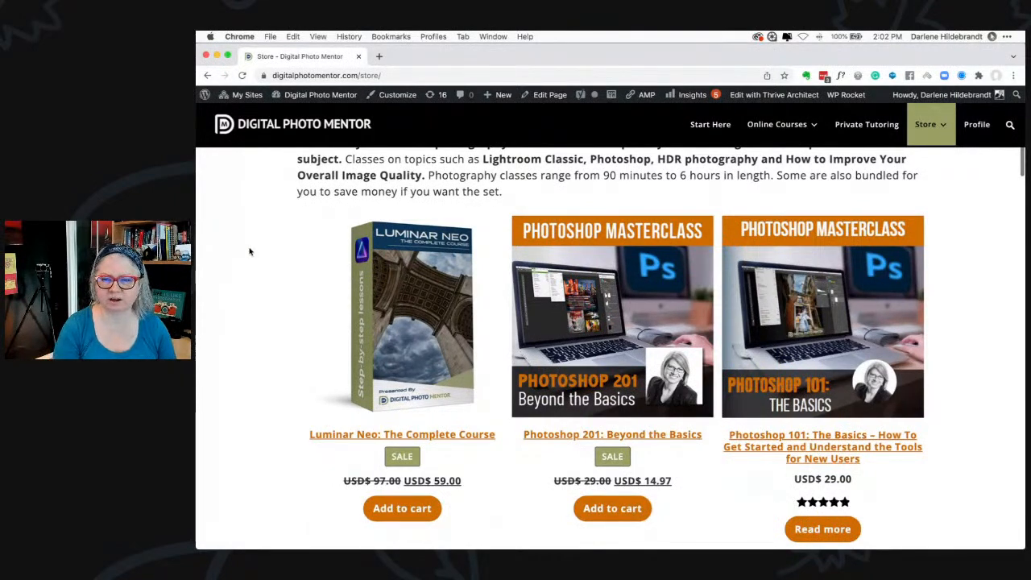
{"action": "scroll", "coordinate": [250, 252], "scroll_direction": "up", "scroll_amount": 6}
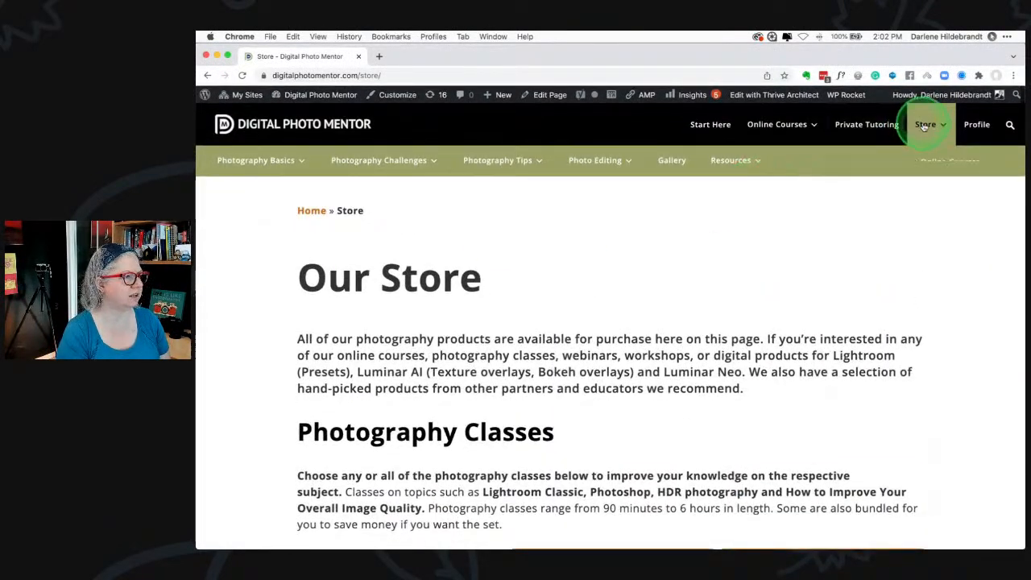
{"action": "scroll", "coordinate": [257, 205], "scroll_direction": "down", "scroll_amount": 1}
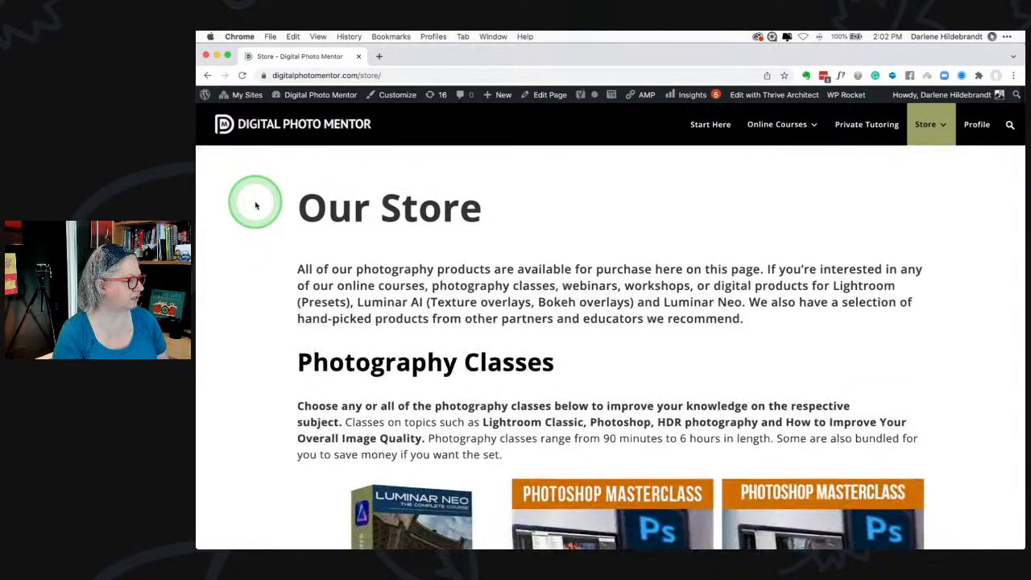
{"action": "scroll", "coordinate": [256, 205], "scroll_direction": "down", "scroll_amount": 3}
{"action": "scroll", "coordinate": [256, 205], "scroll_direction": "down", "scroll_amount": 2}
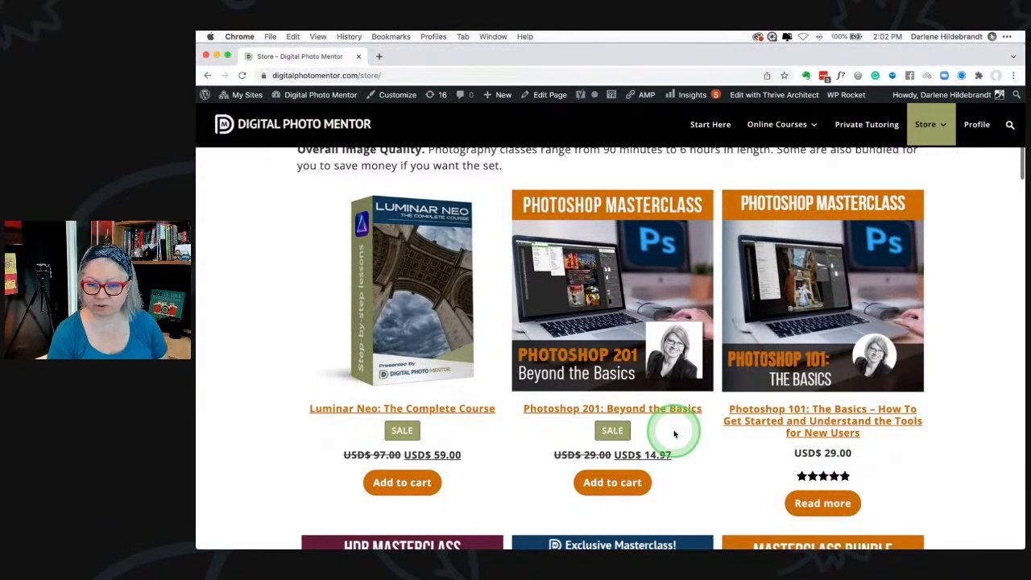
{"action": "left_click", "coordinate": [761, 422]}
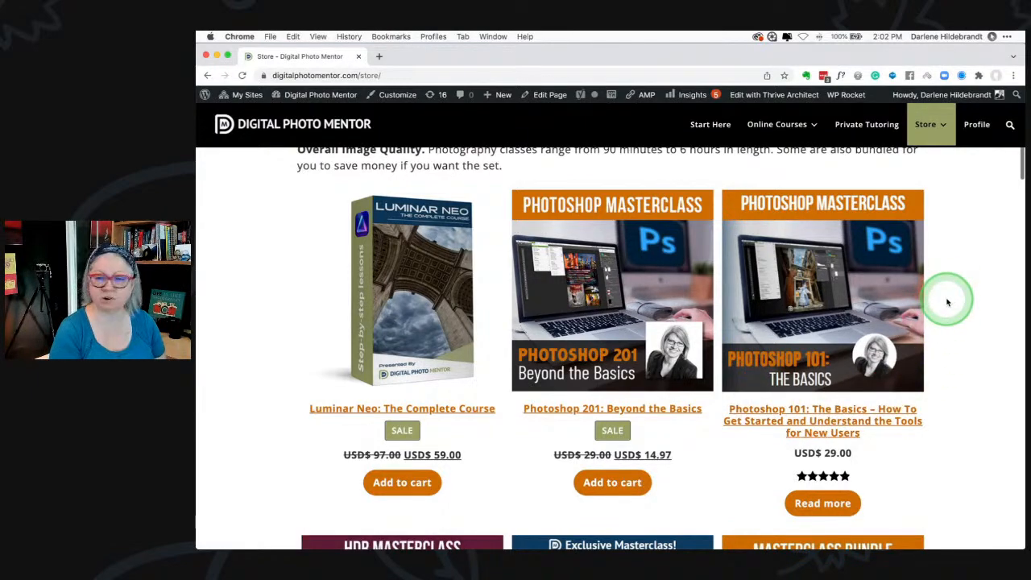
- Look over the second row of store classes and open the Photoshop 201: Beyond the Basics product page at its top
{"action": "scroll", "coordinate": [947, 302], "scroll_direction": "down", "scroll_amount": 3}
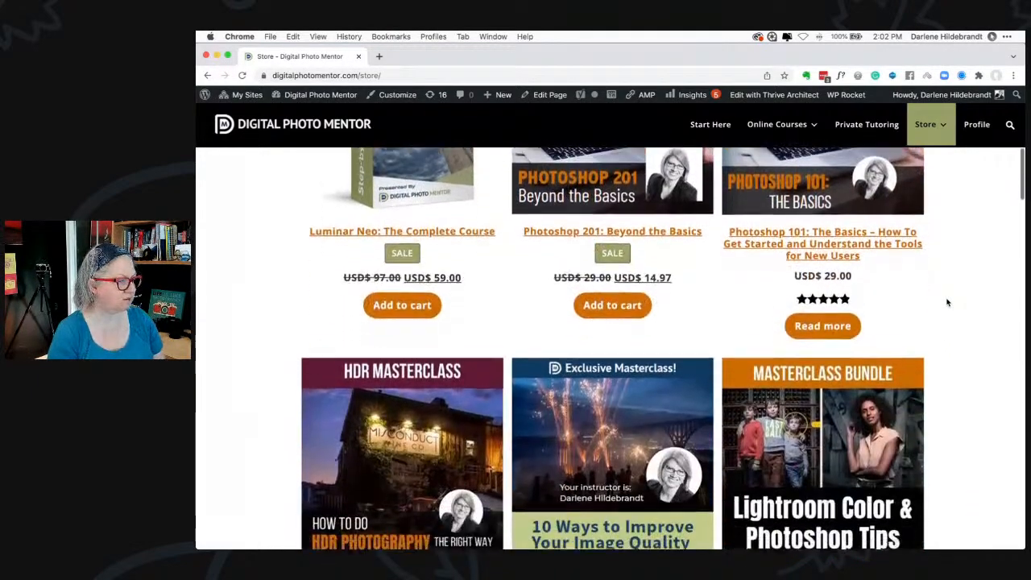
{"action": "scroll", "coordinate": [947, 302], "scroll_direction": "down", "scroll_amount": 1}
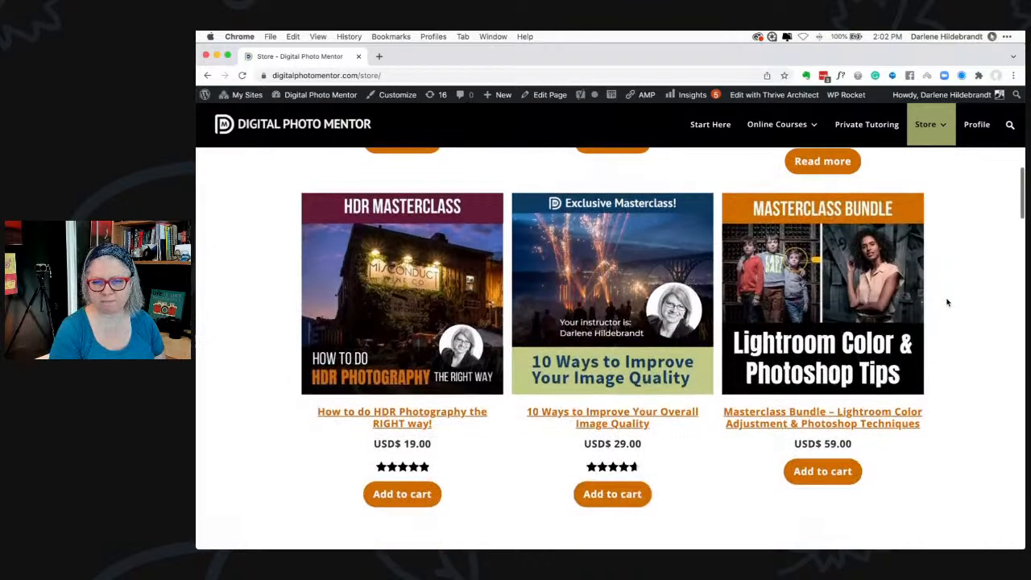
{"action": "scroll", "coordinate": [947, 302], "scroll_direction": "down", "scroll_amount": 1}
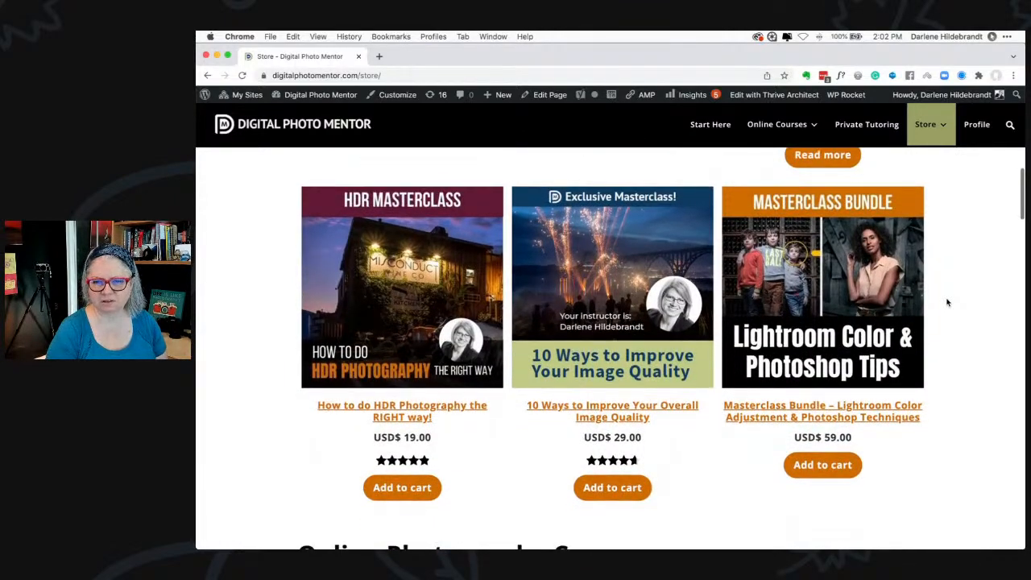
{"action": "scroll", "coordinate": [947, 302], "scroll_direction": "down", "scroll_amount": 1}
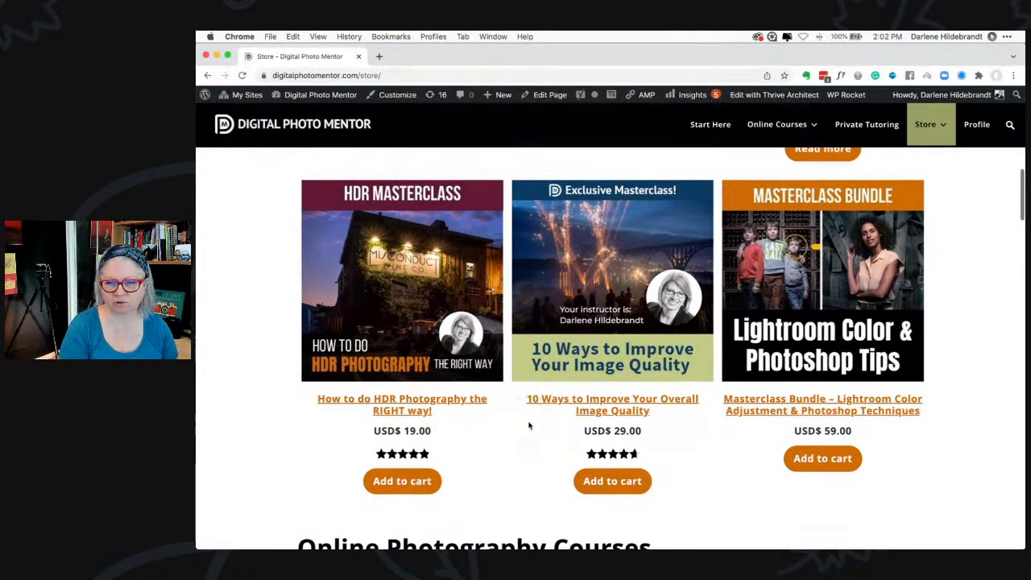
{"action": "scroll", "coordinate": [528, 425], "scroll_direction": "up", "scroll_amount": 5}
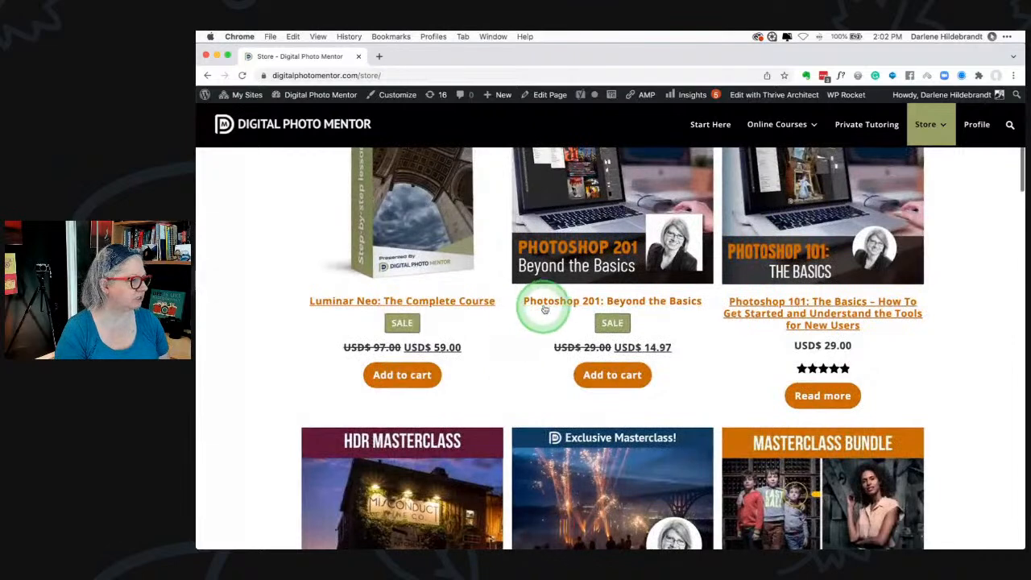
{"action": "left_click", "coordinate": [551, 302]}
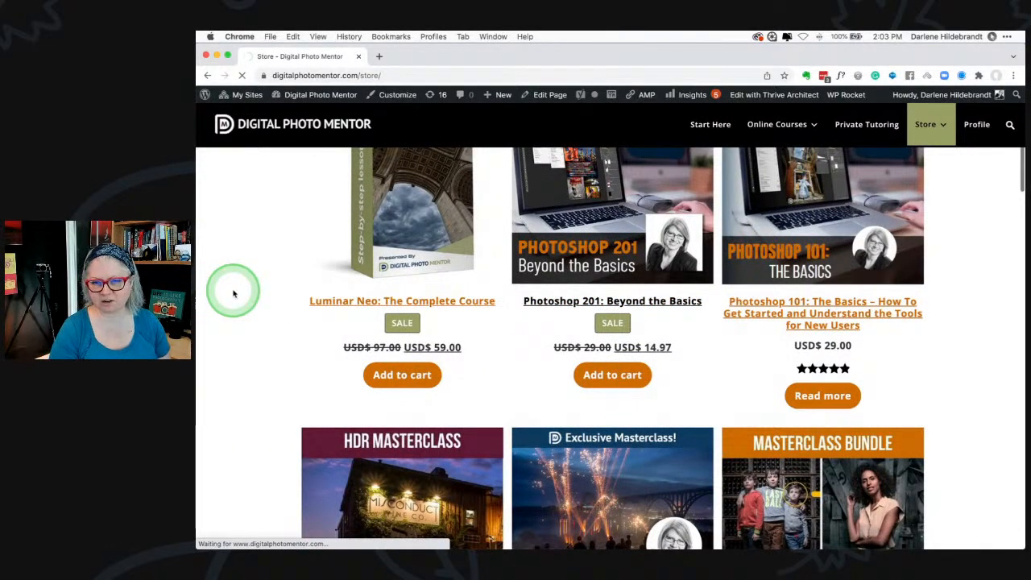
{"action": "left_click", "coordinate": [233, 294]}
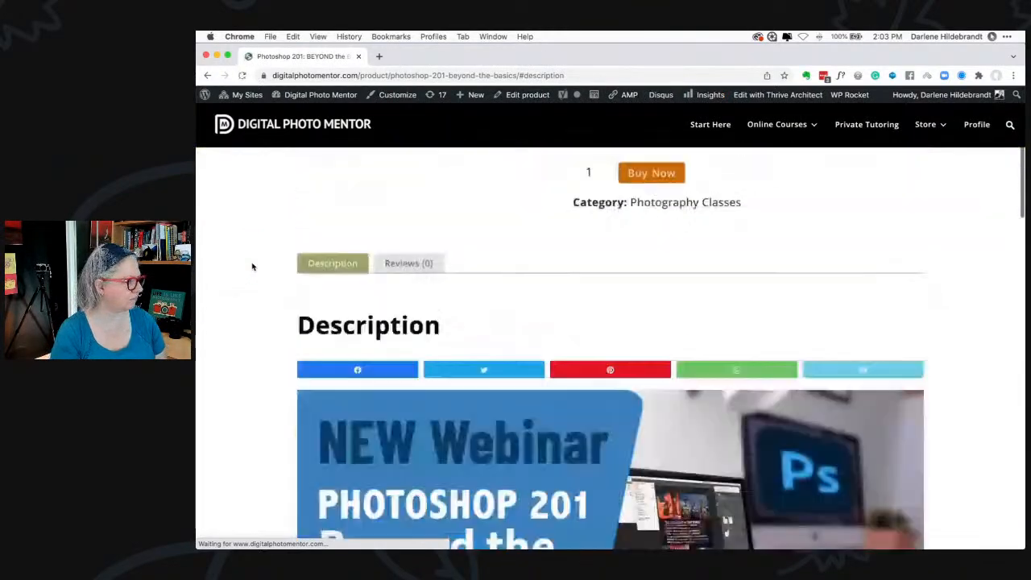
{"action": "scroll", "coordinate": [252, 267], "scroll_direction": "up", "scroll_amount": 3}
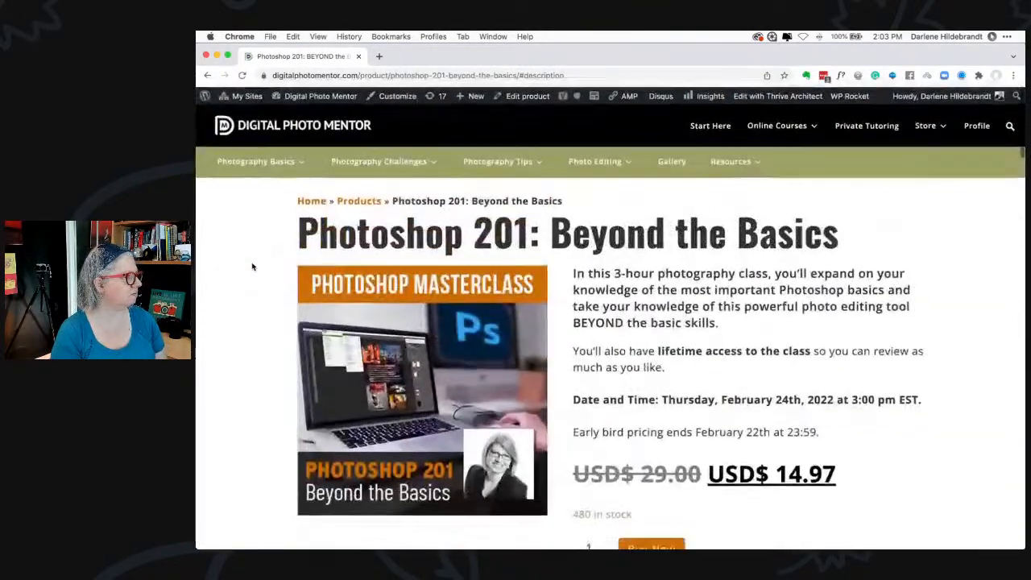
- Load digitalphotomentor.com/photoshop201/ in a new browser tab
{"action": "left_click", "coordinate": [380, 56]}
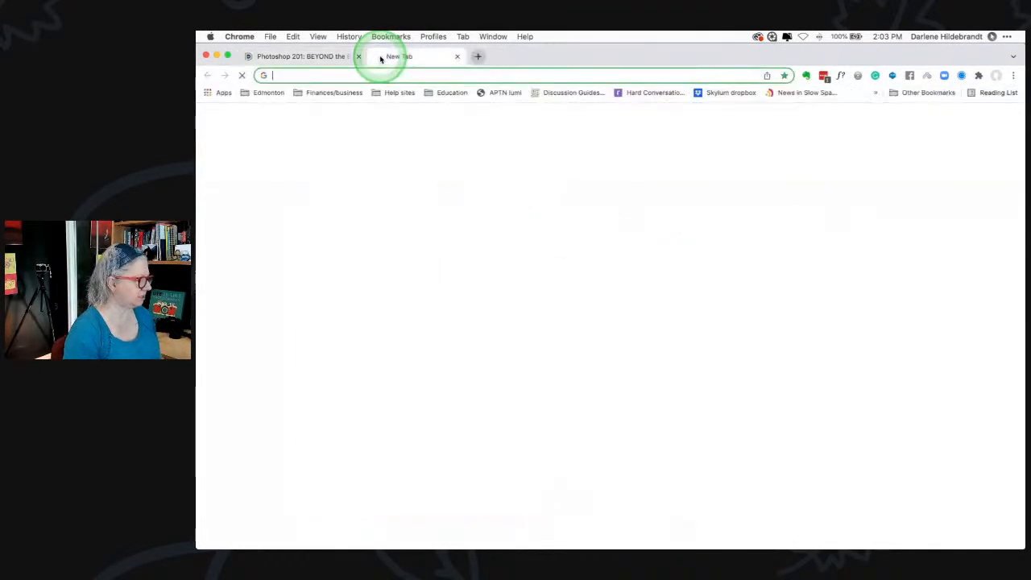
{"action": "type", "text": "www."}
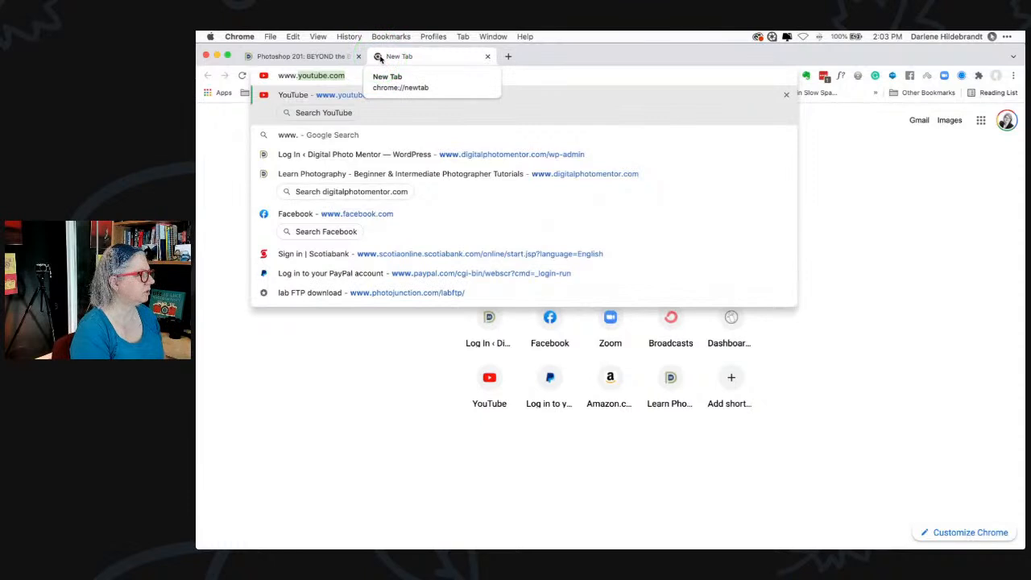
{"action": "key", "text": "BackSpace"}
{"action": "key", "text": "BackSpace"}
{"action": "key", "text": "BackSpace"}
{"action": "key", "text": "BackSpace"}
{"action": "key", "text": "BackSpace"}
{"action": "type", "text": "digitalphotomentor"}
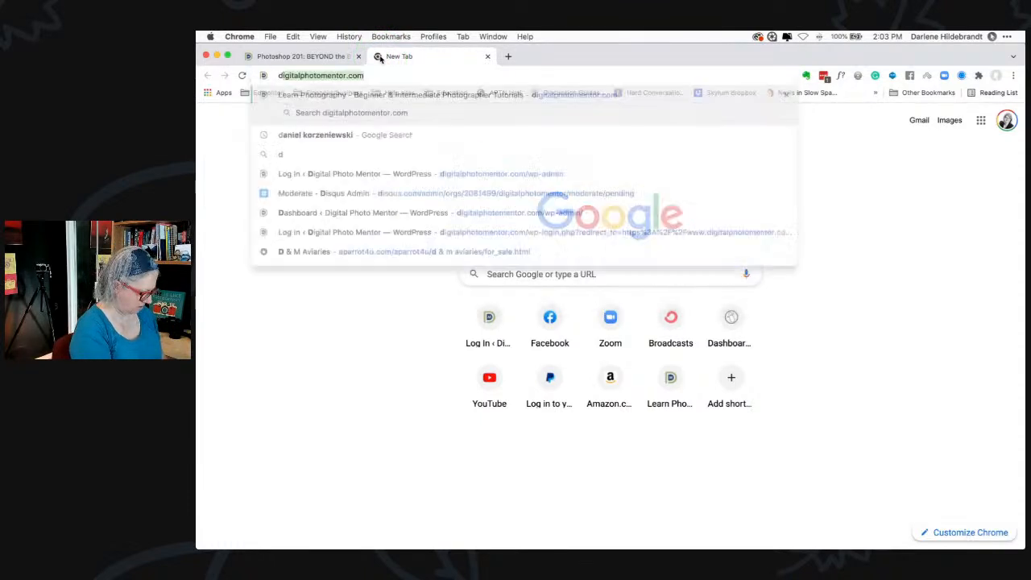
{"action": "key", "text": "Right"}
{"action": "type", "text": "/"}
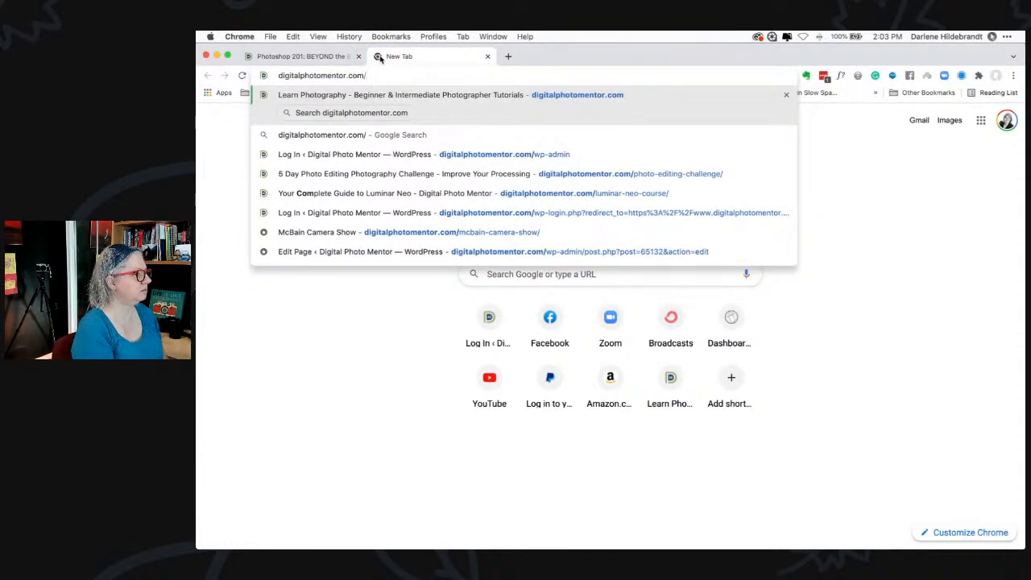
{"action": "type", "text": "photos"}
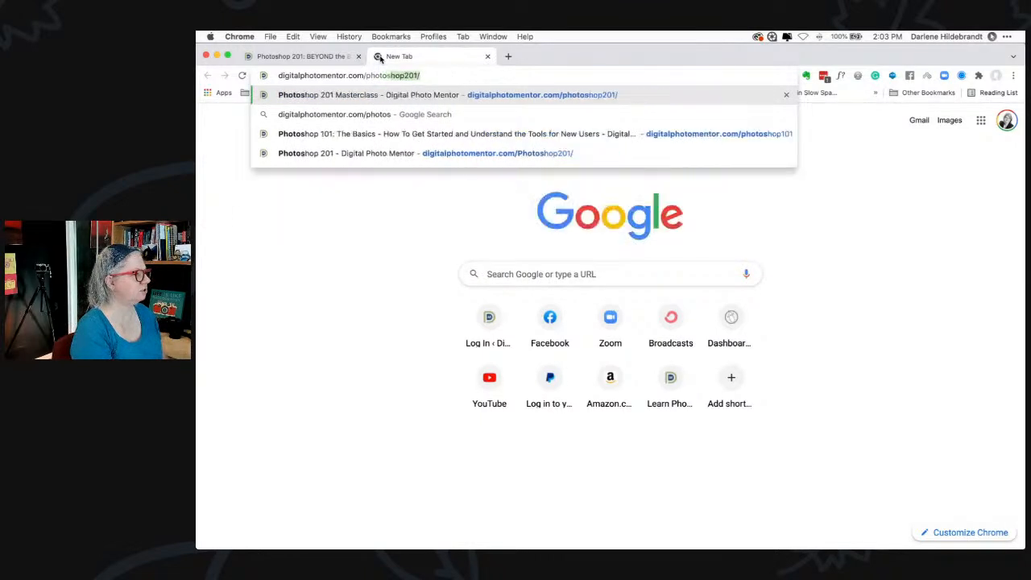
{"action": "key", "text": "Return"}
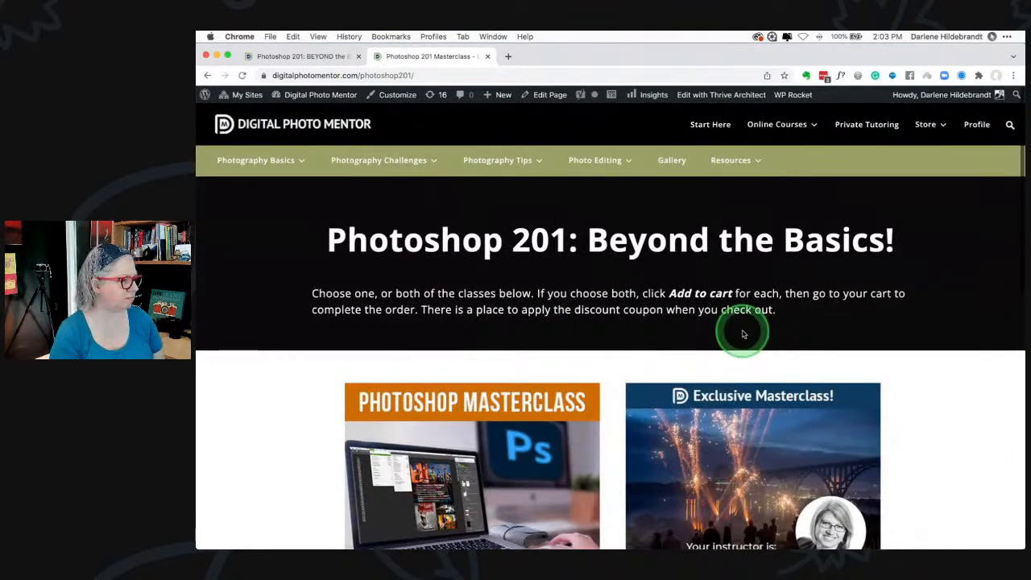
- Examine the class offers, bonus items and coupon details on the Photoshop 201 page, and switch back to Lightroom Classic
{"action": "scroll", "coordinate": [958, 246], "scroll_direction": "down", "scroll_amount": 3}
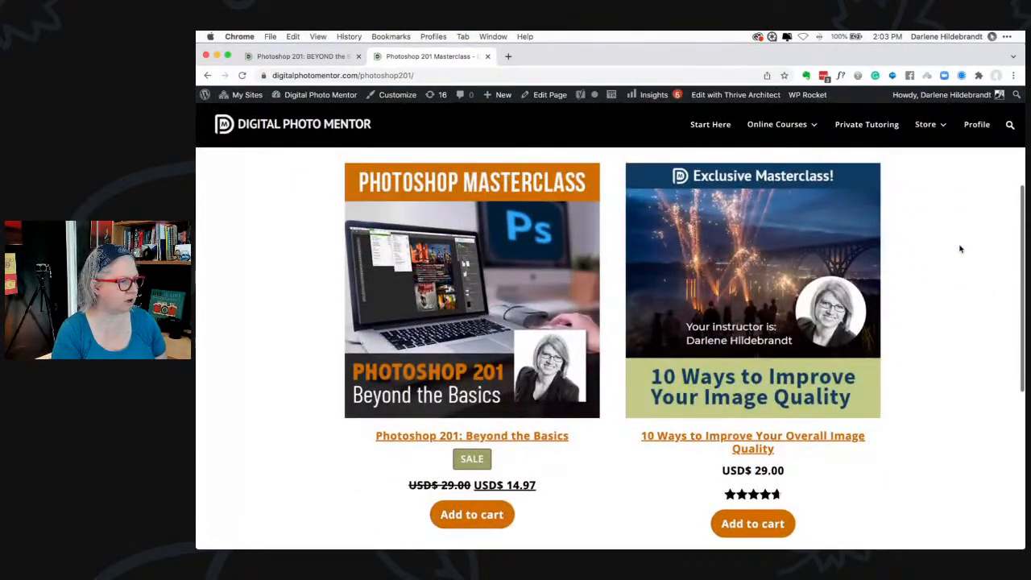
{"action": "left_click", "coordinate": [932, 311]}
{"action": "scroll", "coordinate": [934, 314], "scroll_direction": "down", "scroll_amount": 4}
{"action": "scroll", "coordinate": [935, 317], "scroll_direction": "down", "scroll_amount": 2}
{"action": "scroll", "coordinate": [951, 312], "scroll_direction": "up", "scroll_amount": 1}
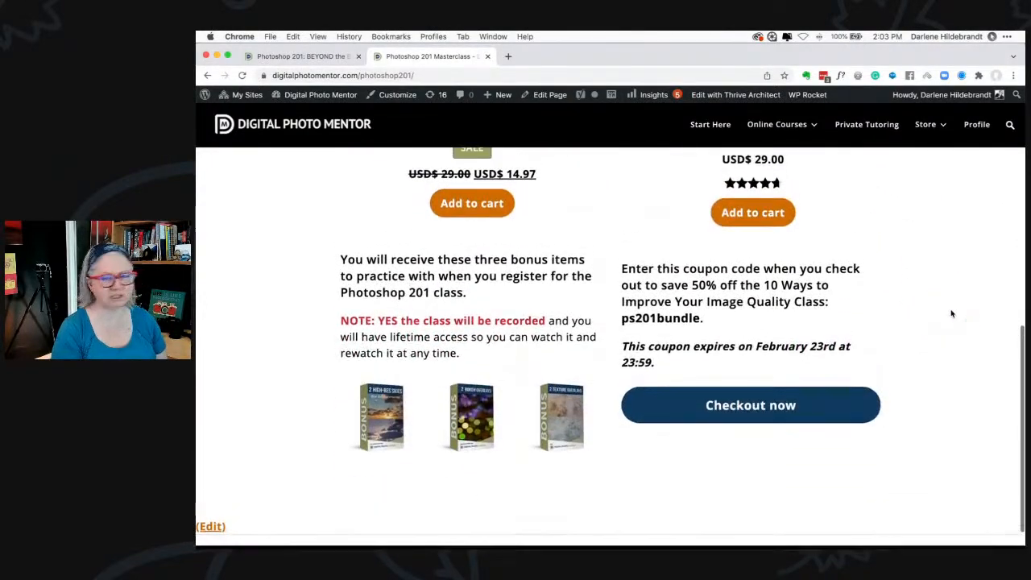
{"action": "left_click", "coordinate": [758, 319]}
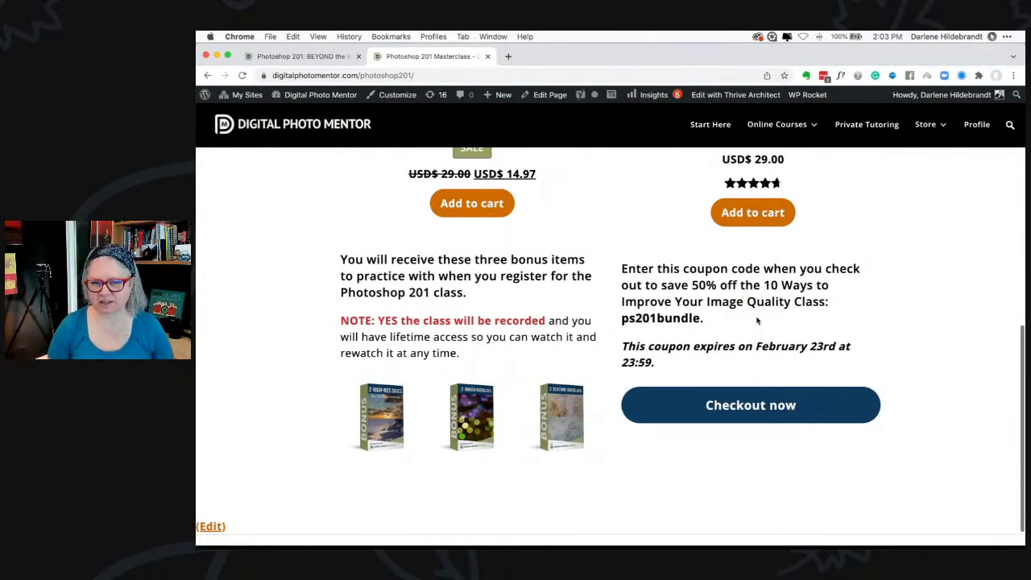
{"action": "scroll", "coordinate": [757, 320], "scroll_direction": "up", "scroll_amount": 10}
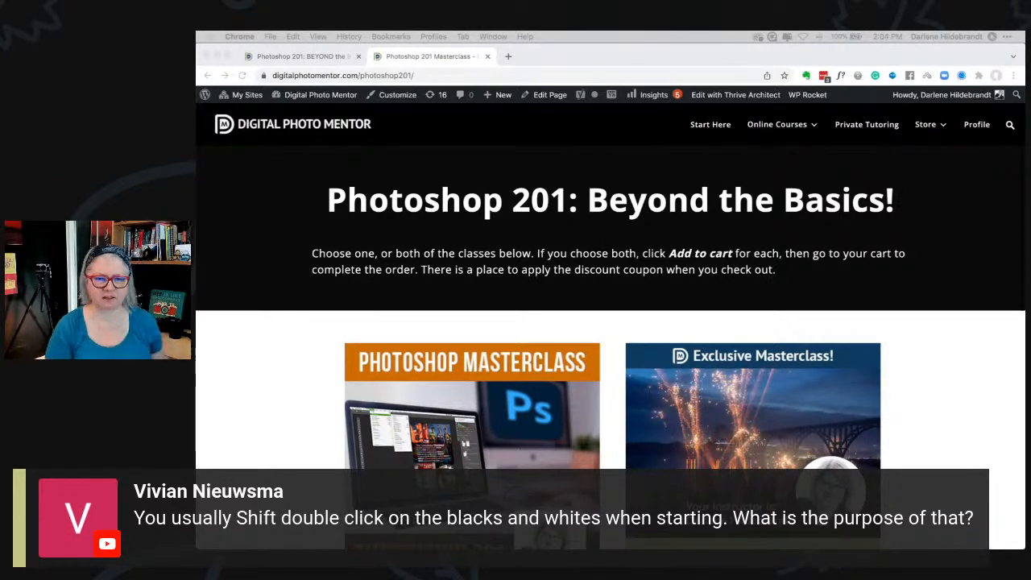
{"action": "key", "text": "super+Tab"}
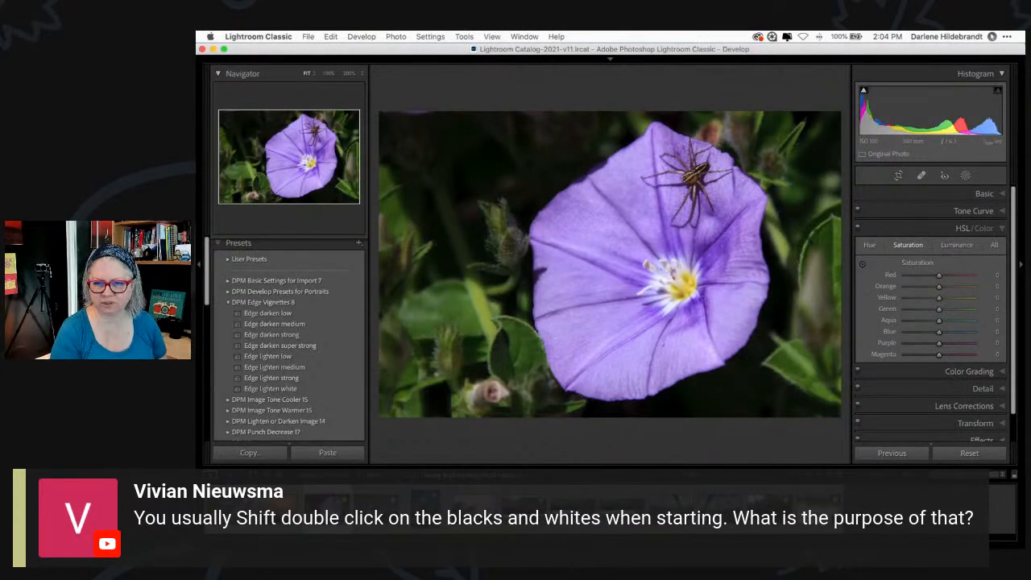
- Open the photo of pale curled strips on branches in the Develop module and expand its Basic adjustments
{"action": "key", "text": "g"}
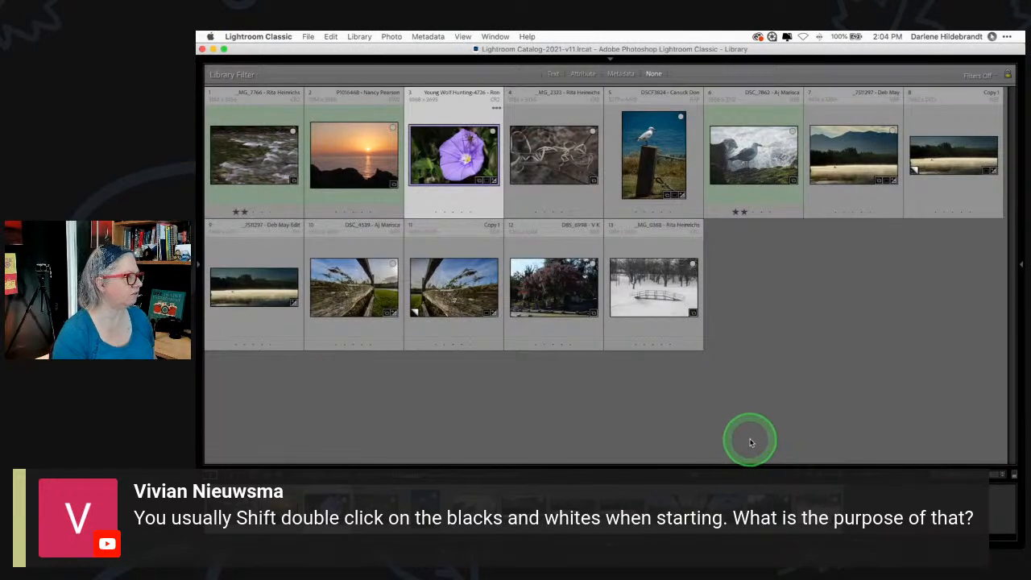
{"action": "left_click", "coordinate": [553, 146]}
{"action": "double_click", "coordinate": [554, 146]}
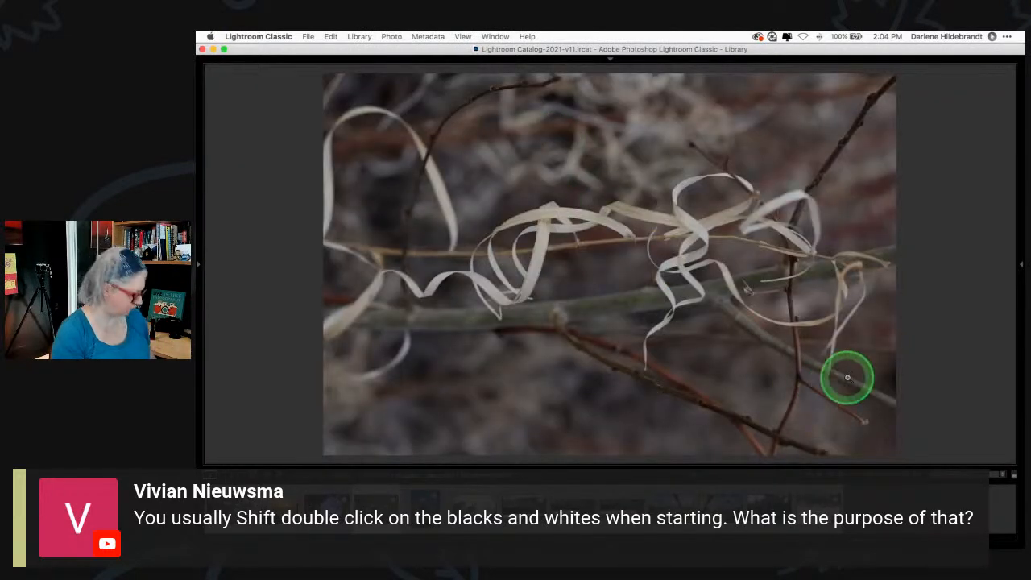
{"action": "key", "text": "d"}
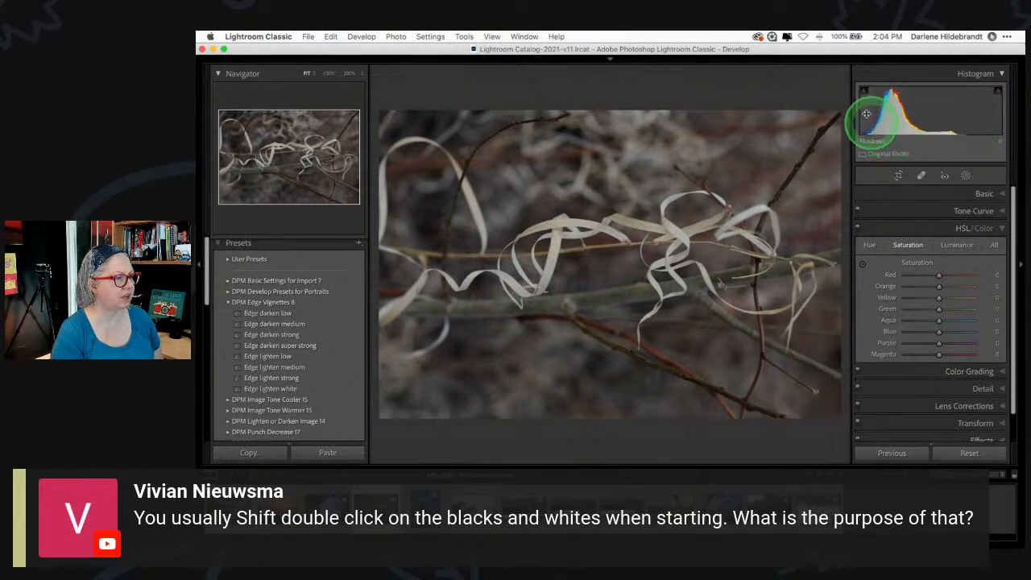
{"action": "left_click", "coordinate": [915, 194]}
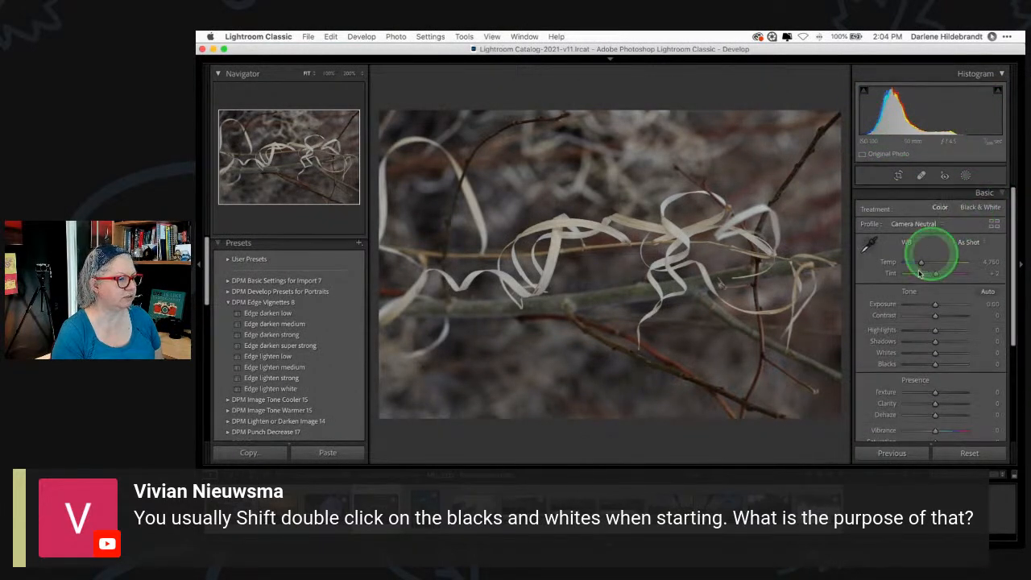
- Apply automatic Whites and Blacks adjustments to the curled-strips photo, giving +70 and -40
{"action": "left_click", "coordinate": [884, 352]}
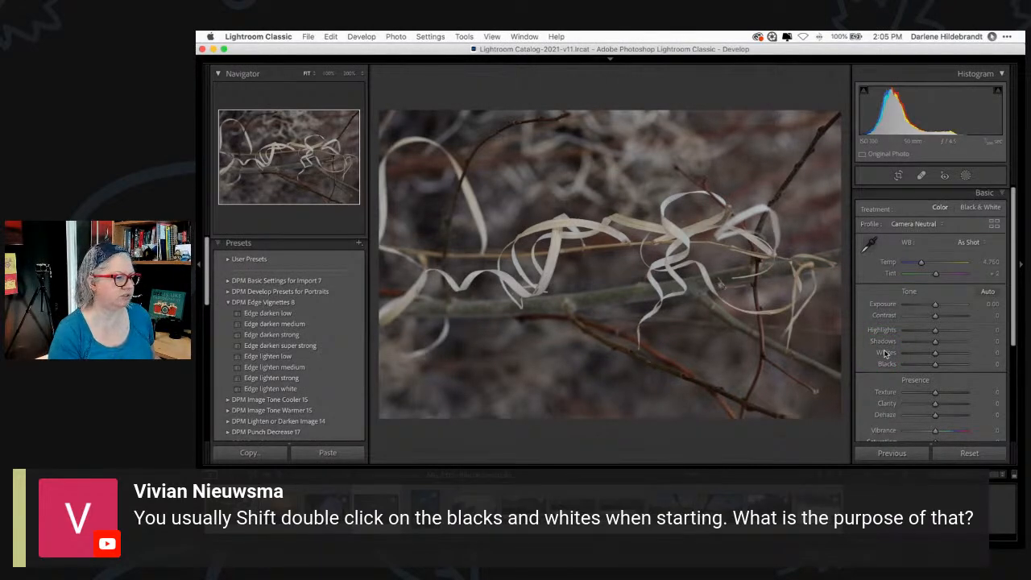
{"action": "left_click", "coordinate": [886, 354]}
{"action": "double_click", "coordinate": [886, 354], "text": "shift"}
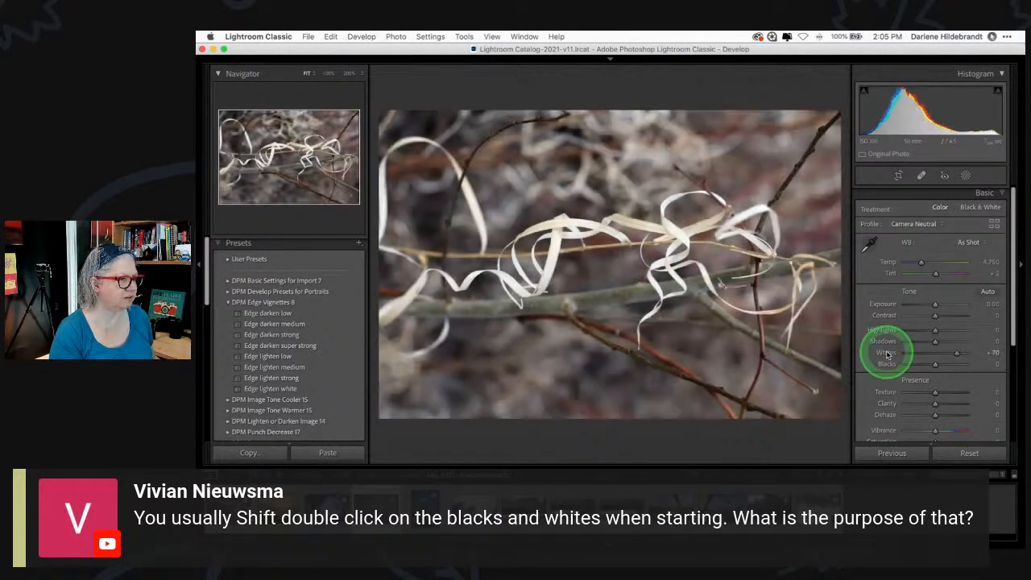
{"action": "left_click", "coordinate": [899, 353]}
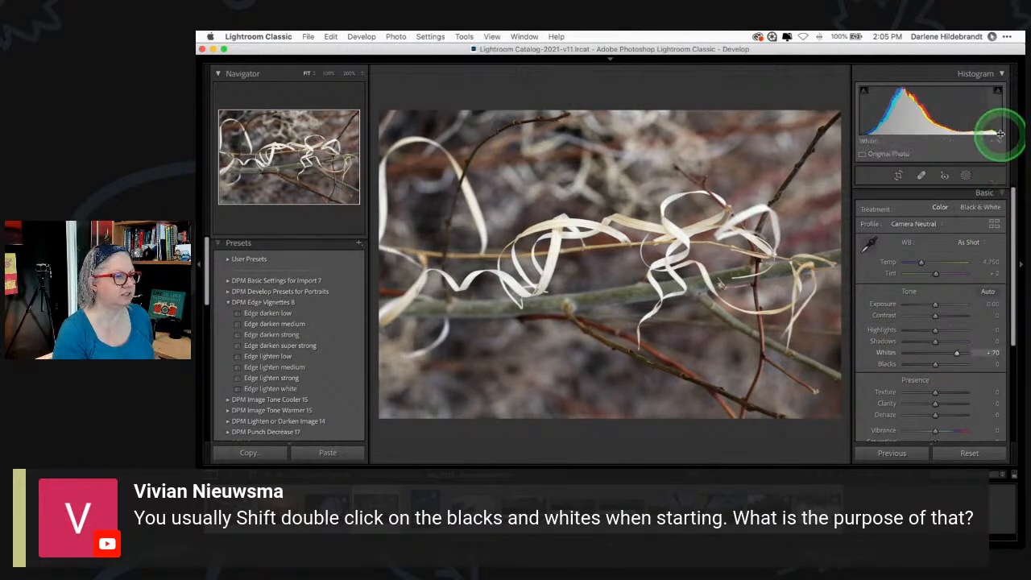
{"action": "double_click", "coordinate": [885, 364], "text": "shift"}
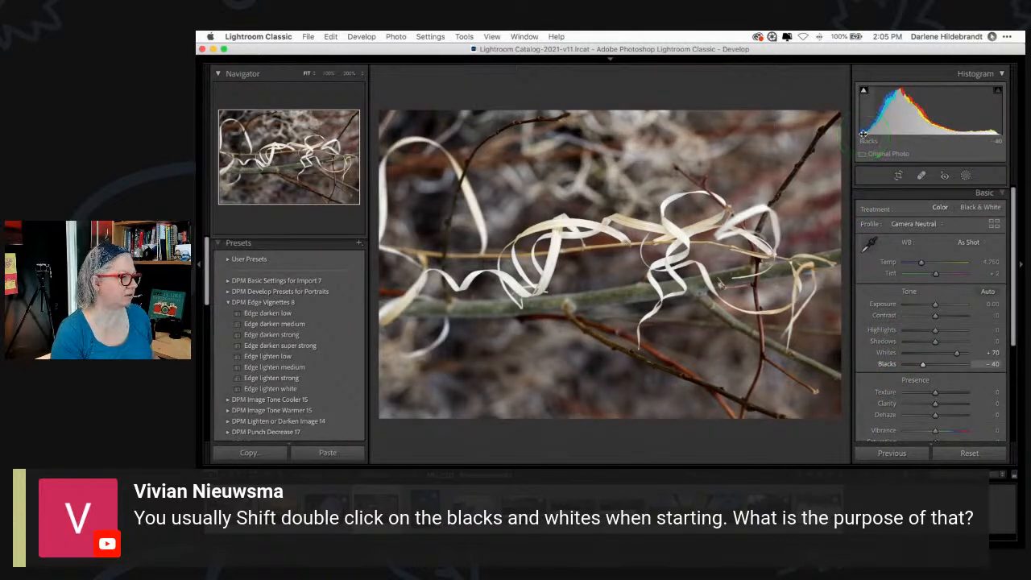
- Compare the curled-strips photo before and after, and undo the automatic Blacks and Whites adjustments
{"action": "key", "text": "backslash"}
{"action": "key", "text": "backslash"}
{"action": "key", "text": "backslash"}
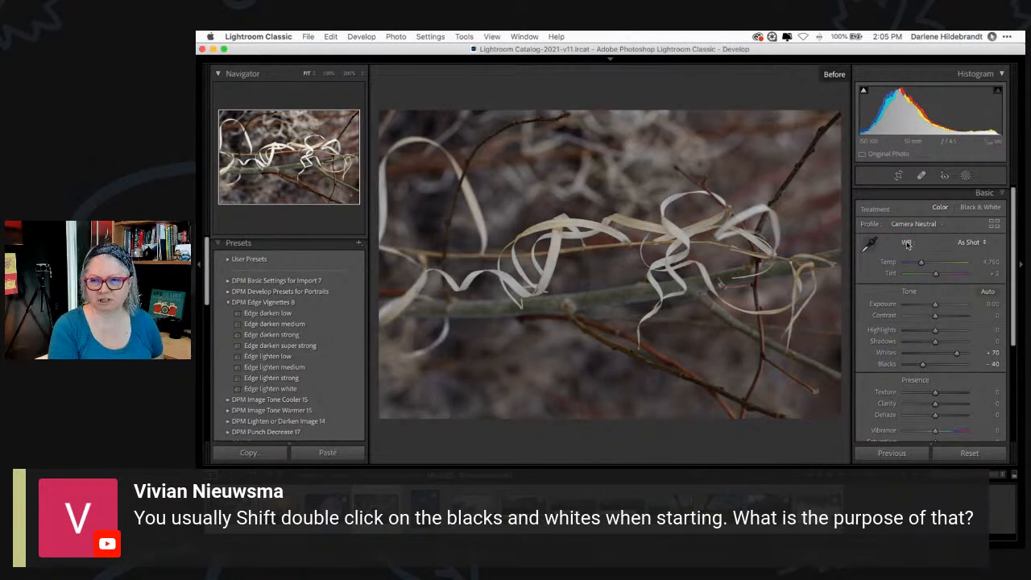
{"action": "key", "text": "backslash"}
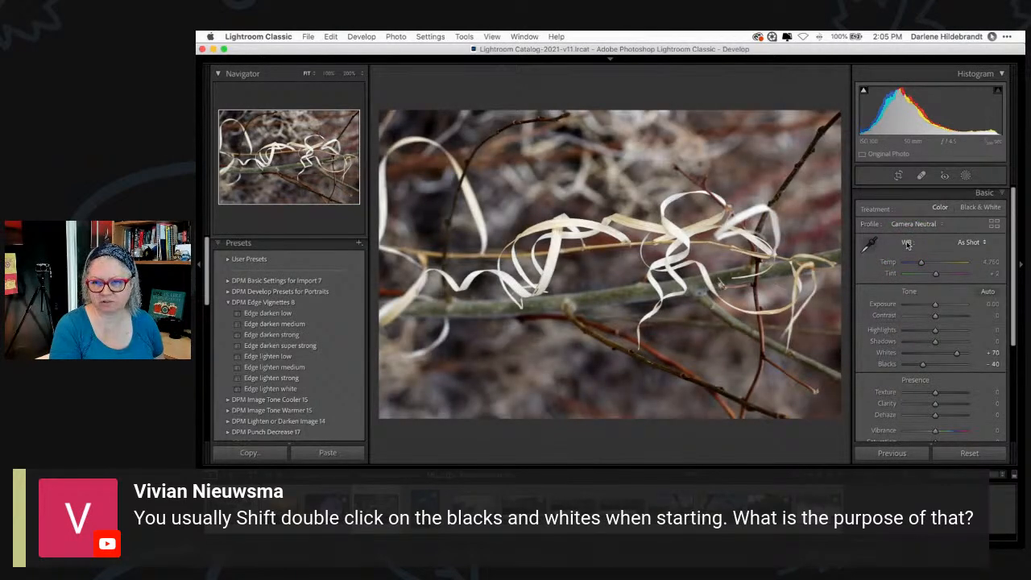
{"action": "key", "text": "ctrl+z"}
{"action": "key", "text": "ctrl+z"}
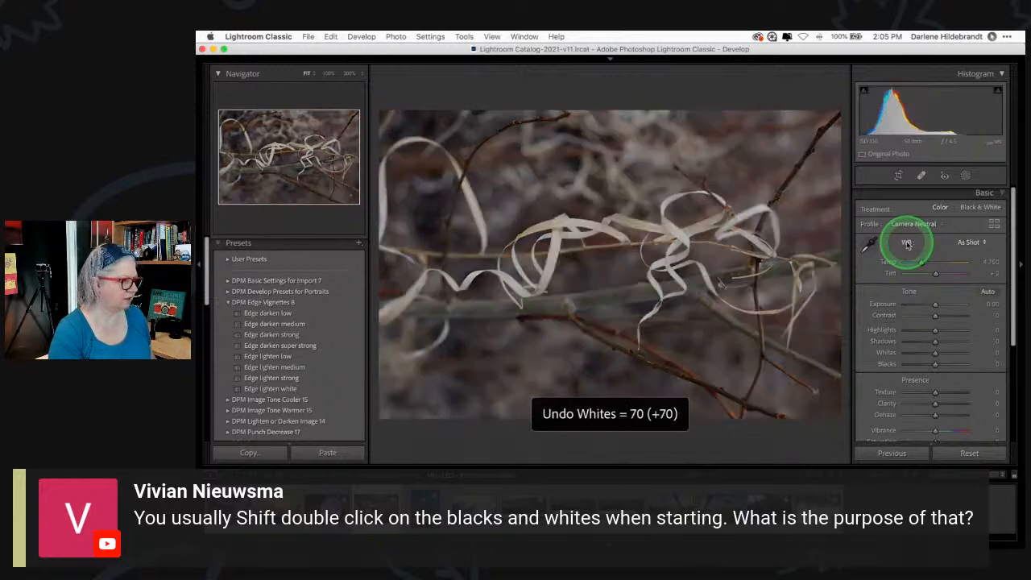
- Use the clipping preview to set Whites to +68 and Blacks to -44 on the curled-strips photo
{"action": "left_click", "coordinate": [935, 356], "text": "alt"}
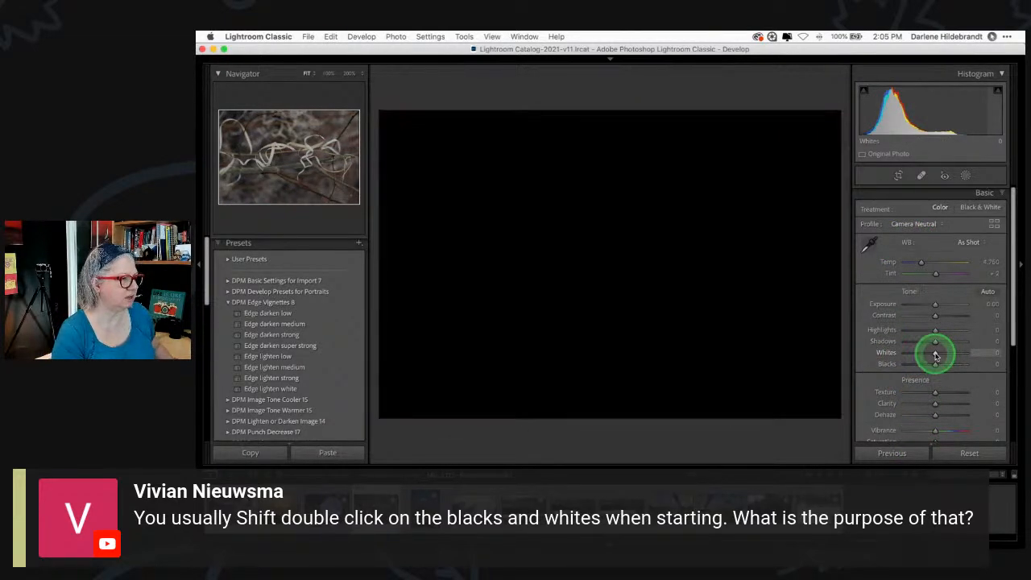
{"action": "left_click_drag", "start_coordinate": [935, 355], "coordinate": [957, 355]}
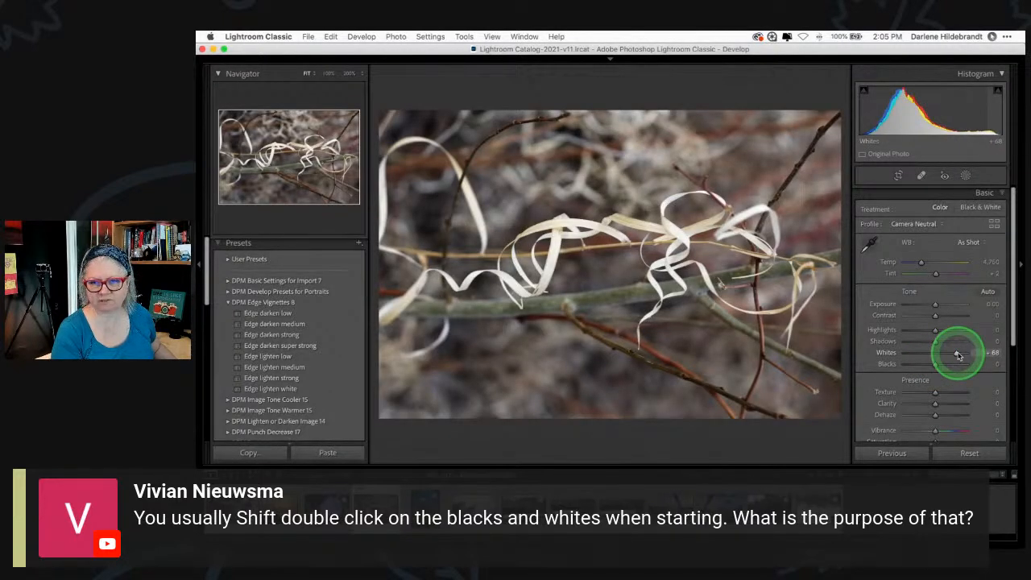
{"action": "left_click_drag", "start_coordinate": [935, 367], "coordinate": [922, 367]}
{"action": "left_click", "coordinate": [922, 368]}
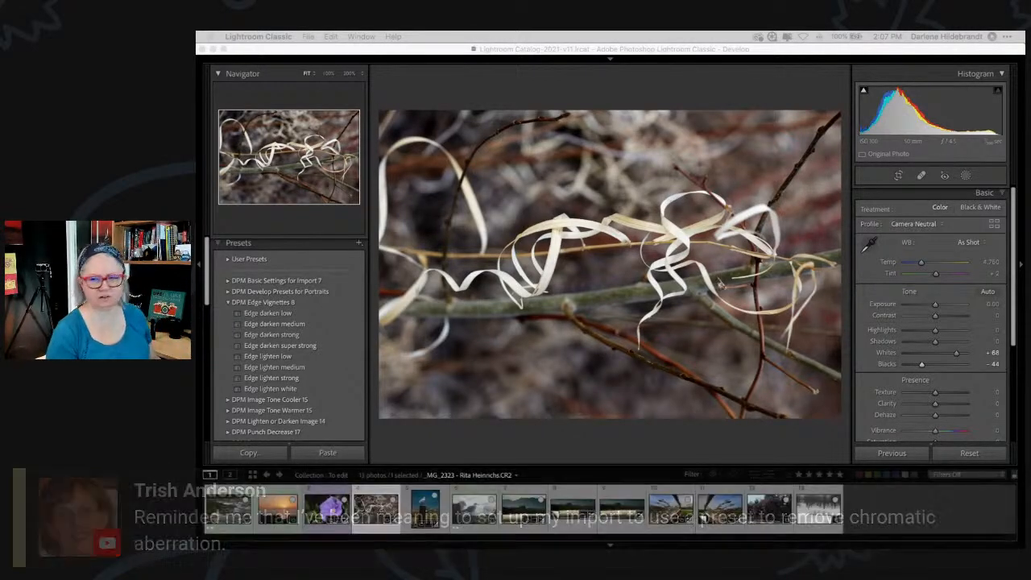
- Collapse the DPM Edge Vignettes presets and expand DPM Basic Settings for Import to examine its lens correction presets
{"action": "left_click", "coordinate": [777, 436]}
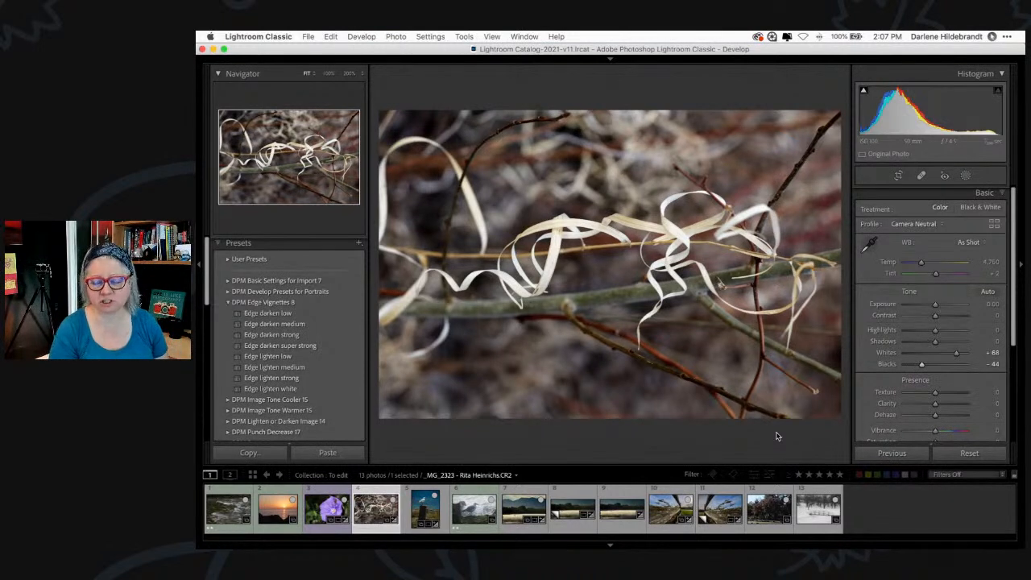
{"action": "left_click", "coordinate": [789, 433]}
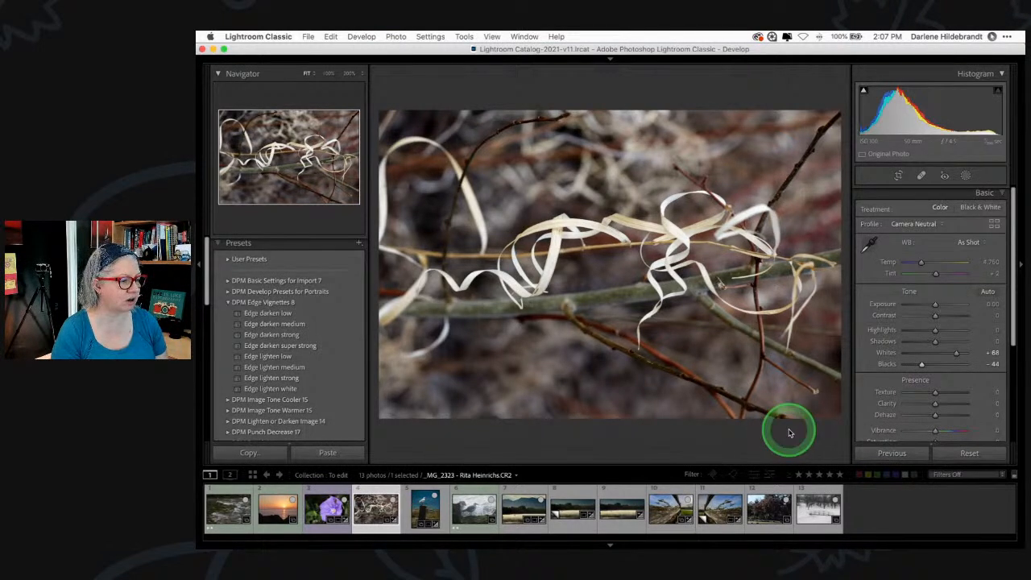
{"action": "left_click", "coordinate": [899, 365]}
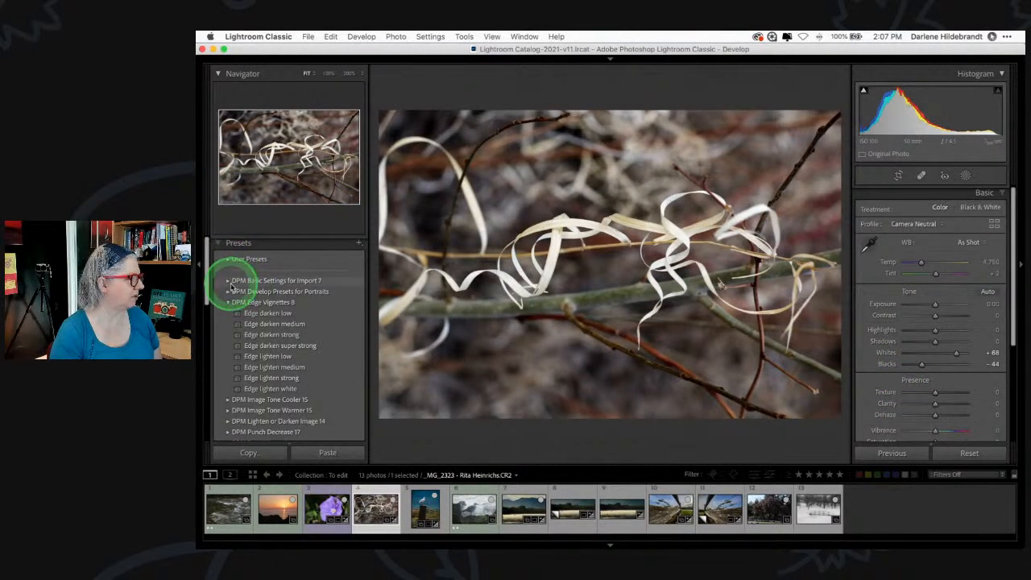
{"action": "left_click", "coordinate": [228, 302]}
{"action": "left_click", "coordinate": [229, 281]}
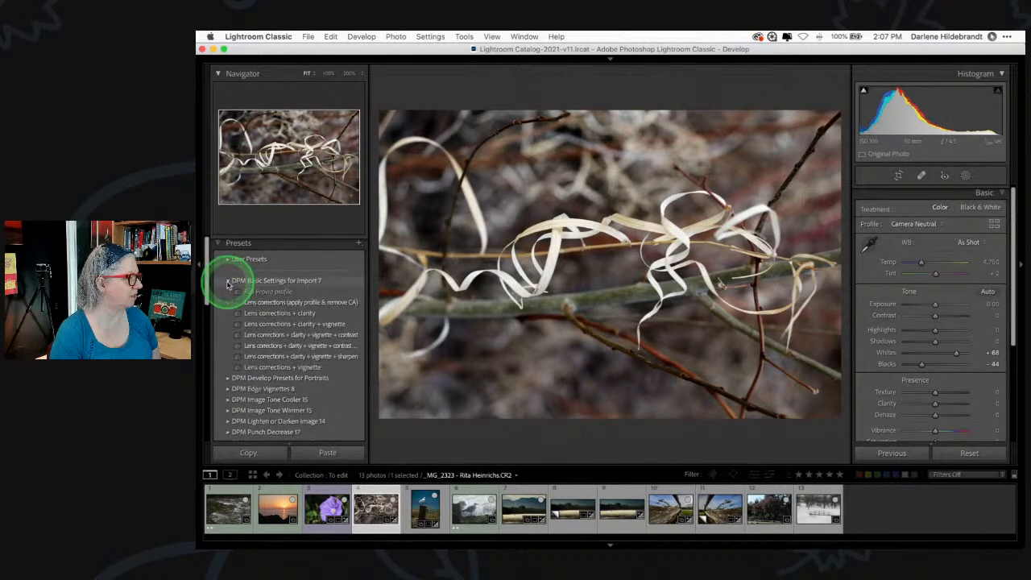
{"action": "left_click", "coordinate": [247, 300]}
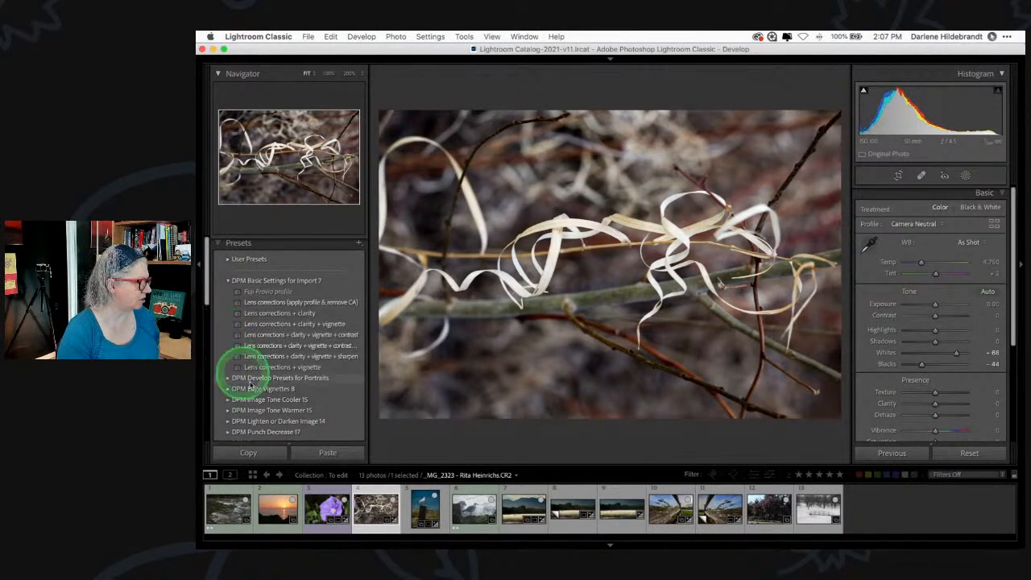
- Return to the Library grid, start a photo import and display all photos in the 2021-09-08 folder
{"action": "key", "text": "g"}
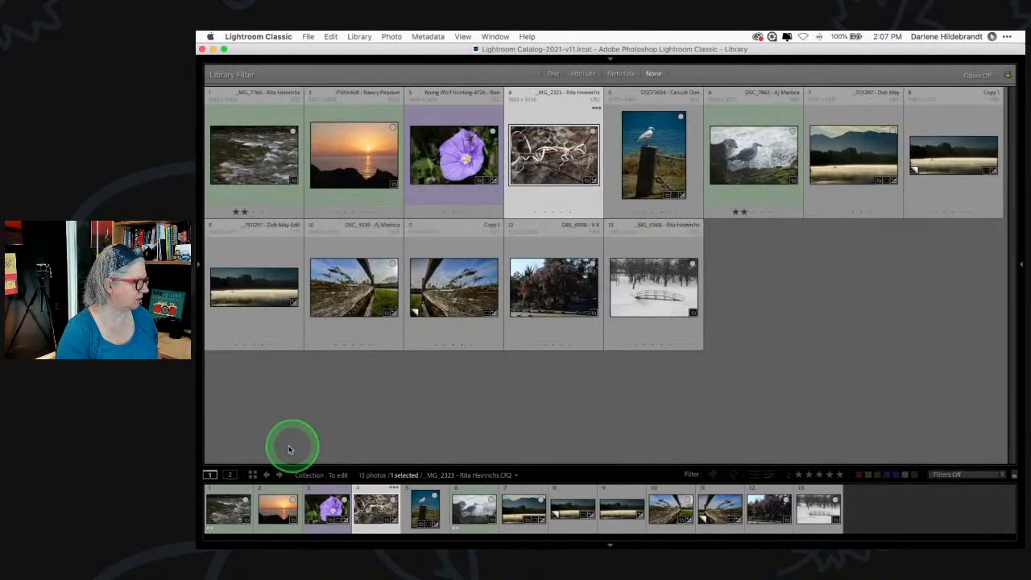
{"action": "left_click", "coordinate": [198, 271]}
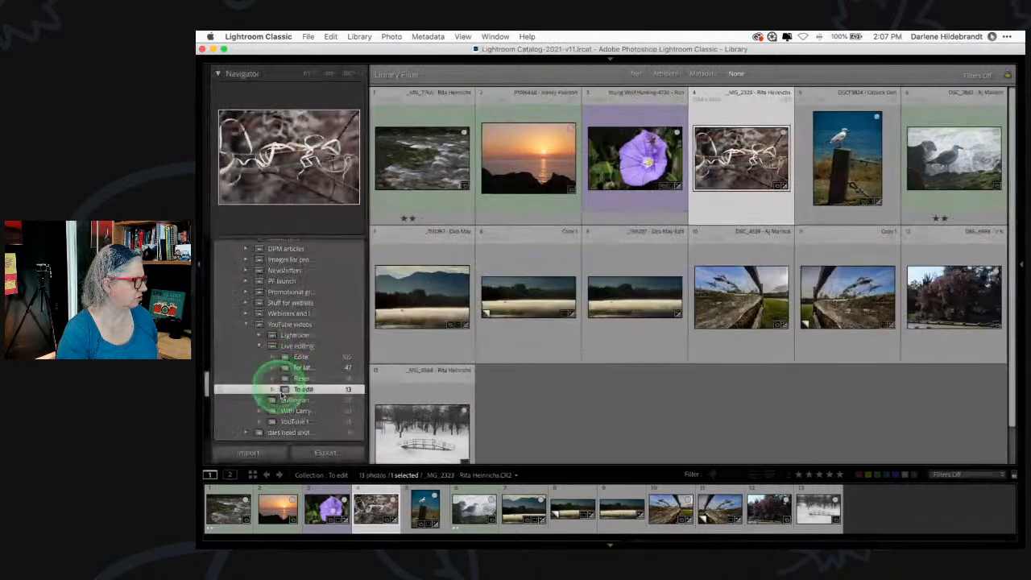
{"action": "left_click", "coordinate": [260, 452]}
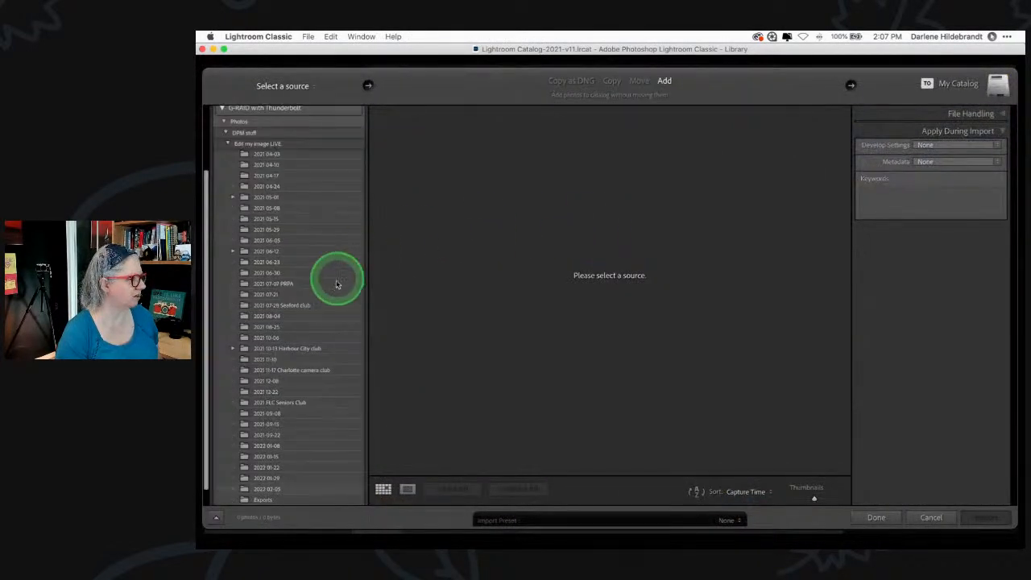
{"action": "left_click", "coordinate": [280, 412]}
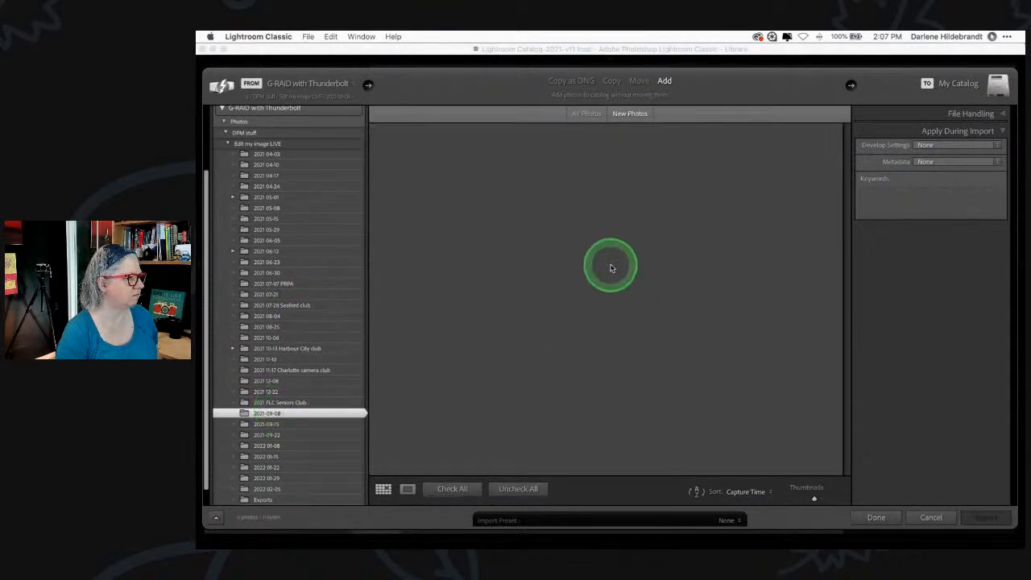
{"action": "left_click", "coordinate": [591, 117]}
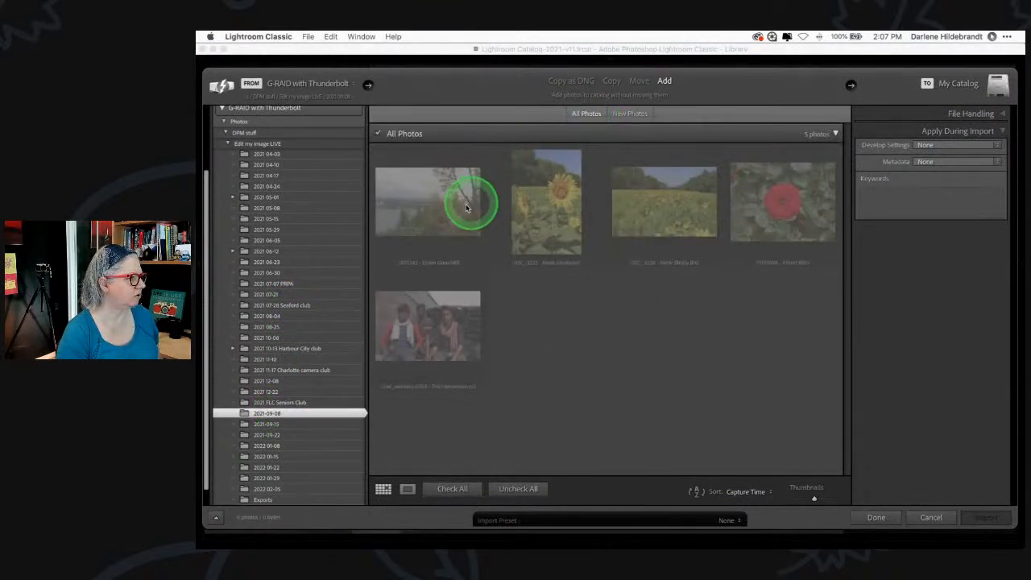
{"action": "left_click", "coordinate": [696, 216]}
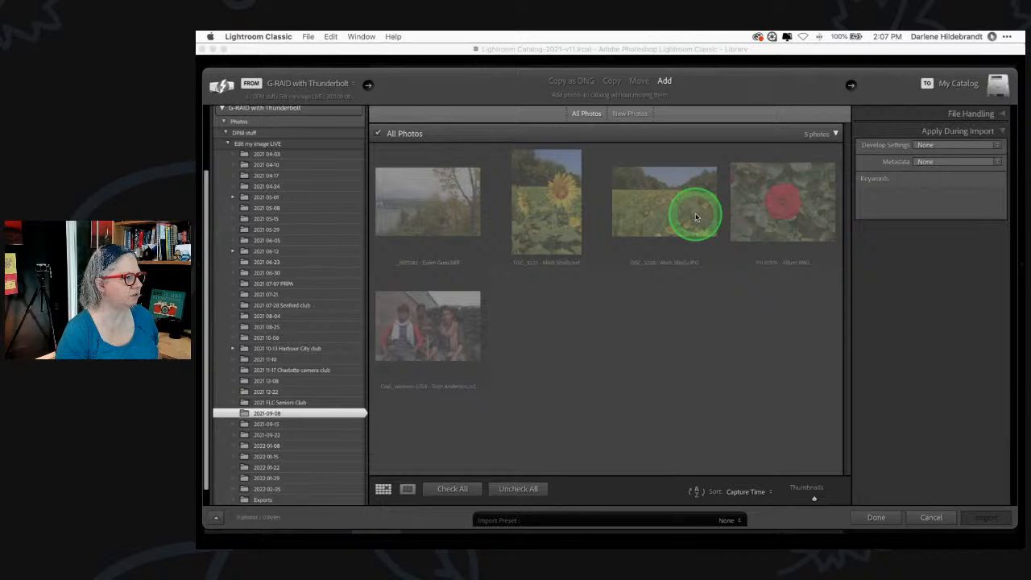
- Choose the 2021 FLC Seniors Club folder, set Develop Settings to "Lens corrections (apply profile & remove CA)", and cancel the import
{"action": "left_click", "coordinate": [283, 402]}
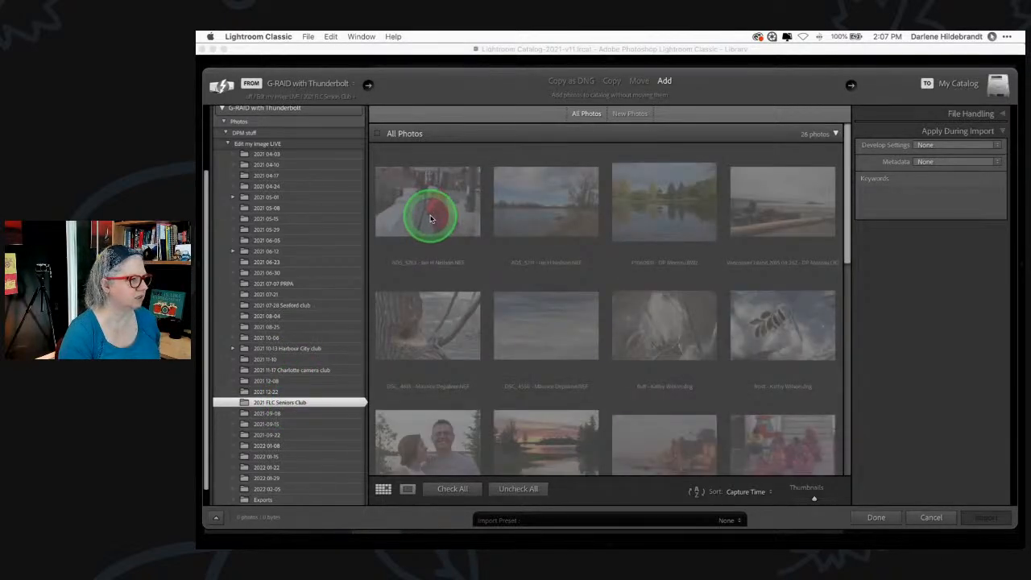
{"action": "left_click", "coordinate": [941, 144]}
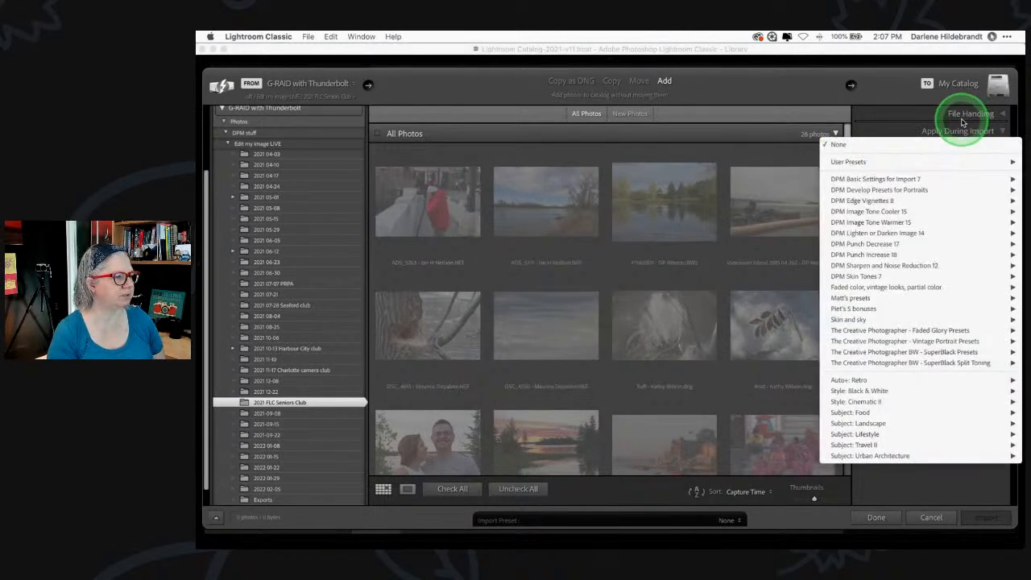
{"action": "mouse_move", "coordinate": [917, 182]}
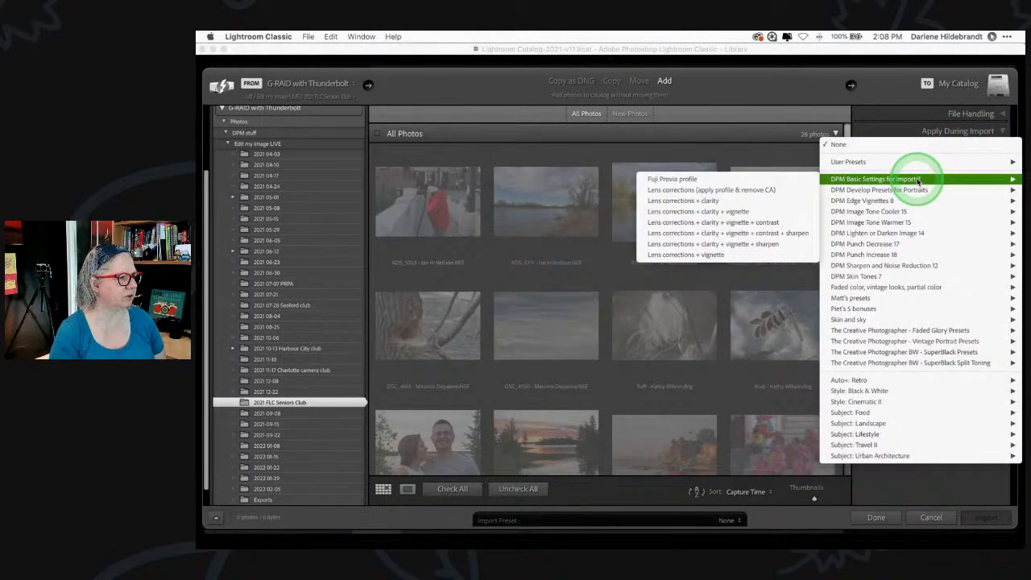
{"action": "left_click", "coordinate": [729, 190]}
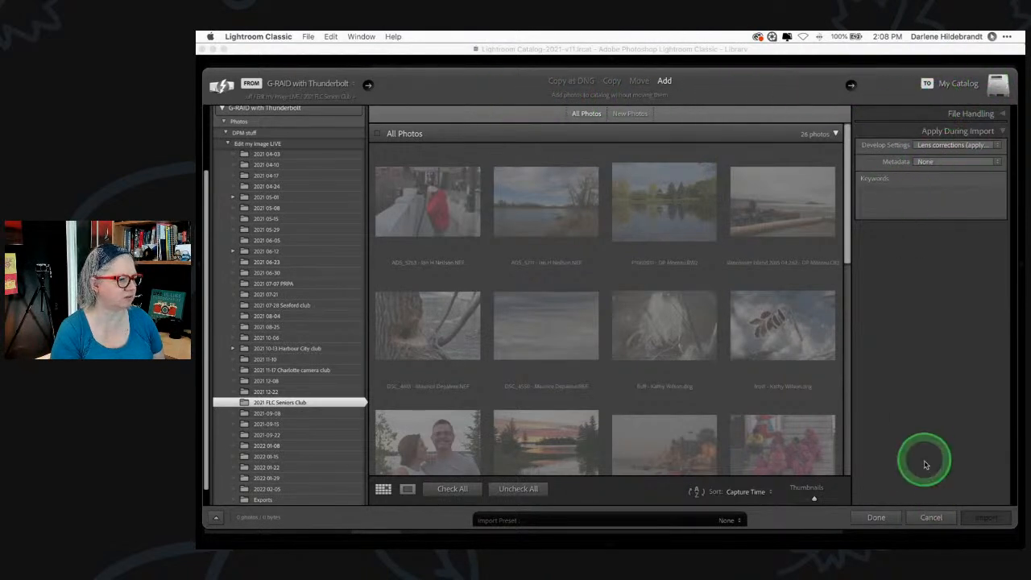
{"action": "left_click", "coordinate": [928, 518]}
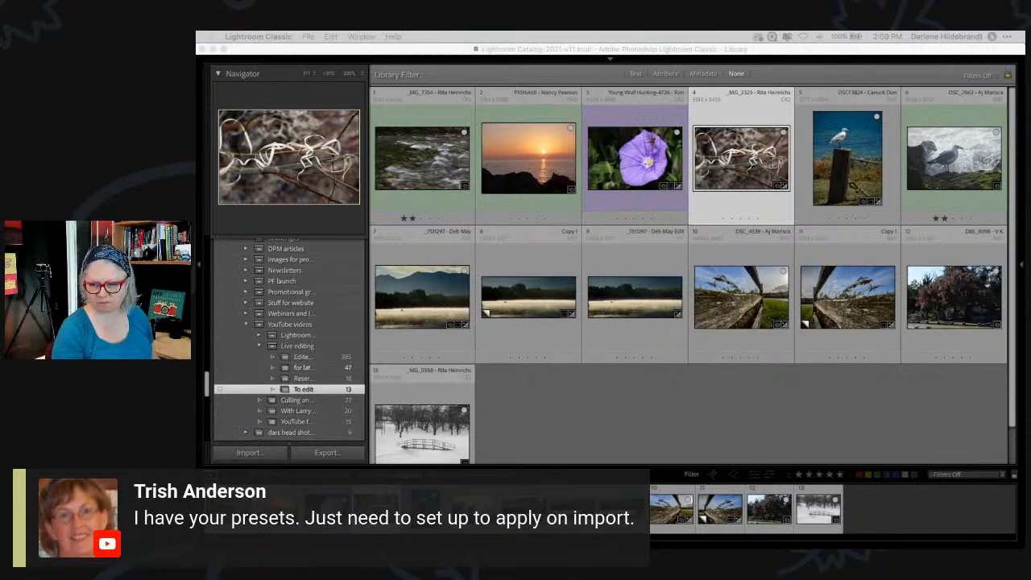
- Start a photo import again, expand Macintosh HD and select its Users folder as the source
{"action": "left_click", "coordinate": [726, 393]}
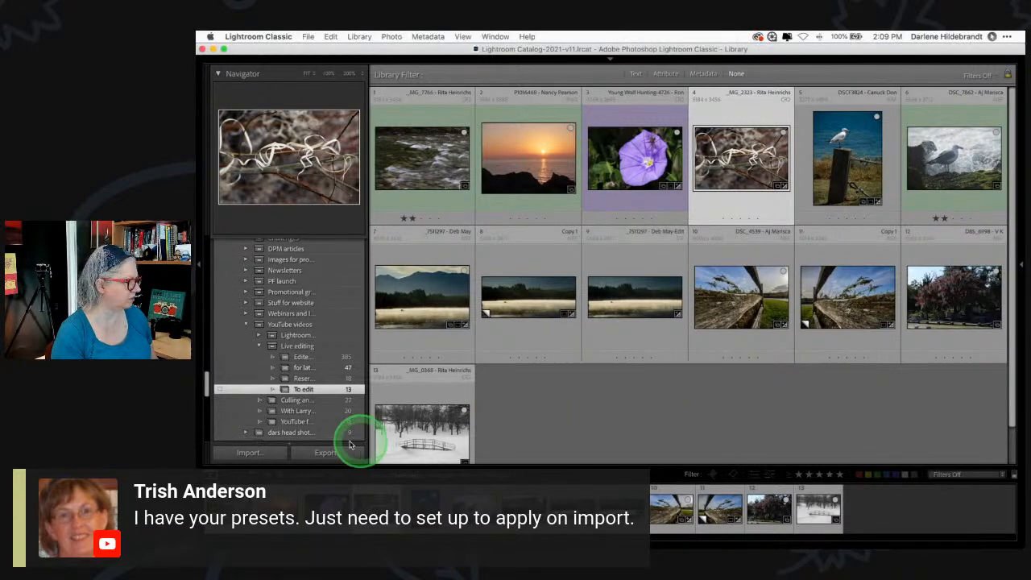
{"action": "left_click", "coordinate": [254, 451]}
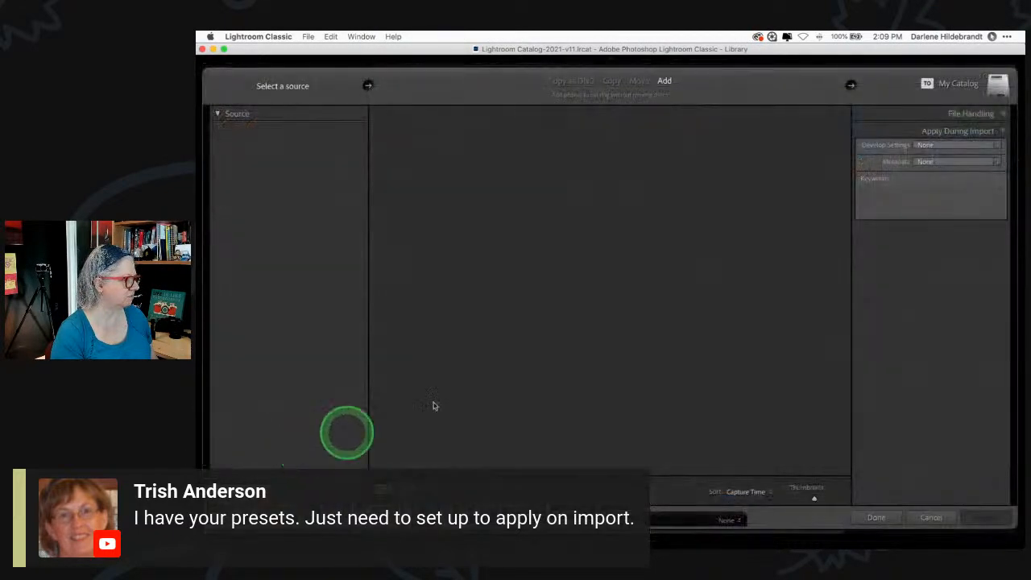
{"action": "left_click", "coordinate": [525, 295]}
{"action": "left_click", "coordinate": [290, 348]}
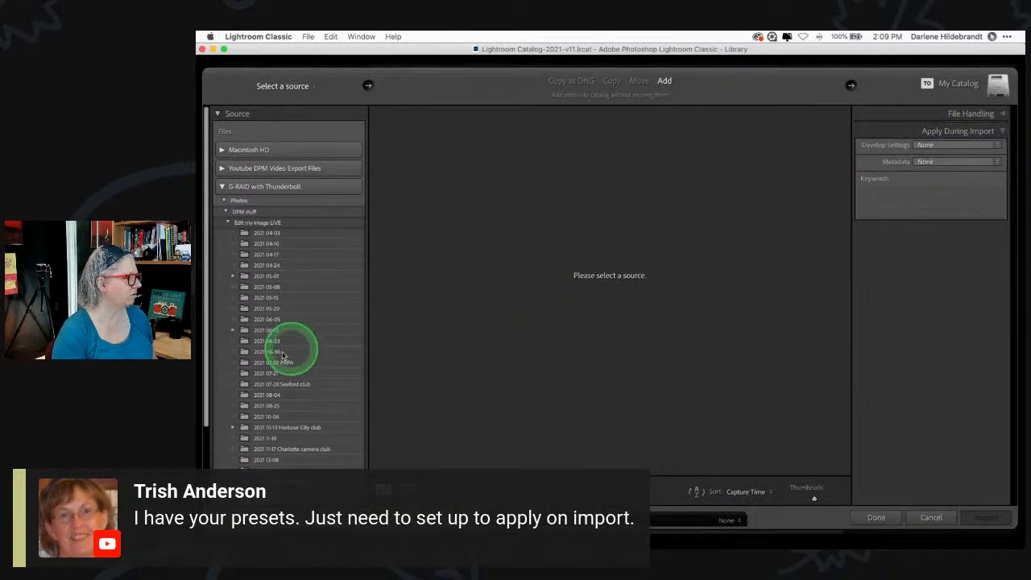
{"action": "left_click", "coordinate": [254, 149]}
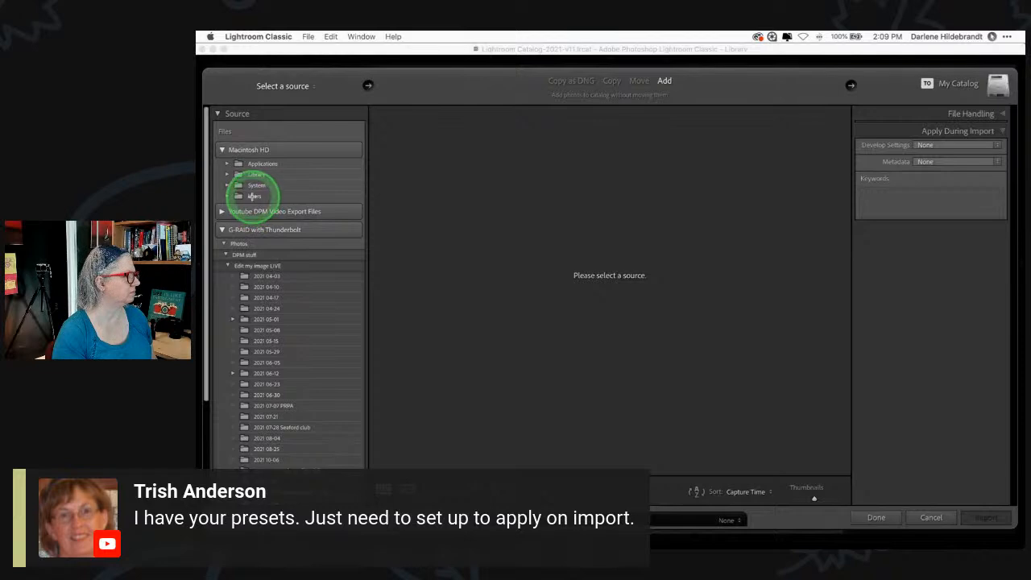
{"action": "left_click", "coordinate": [253, 196]}
{"action": "left_click", "coordinate": [574, 200]}
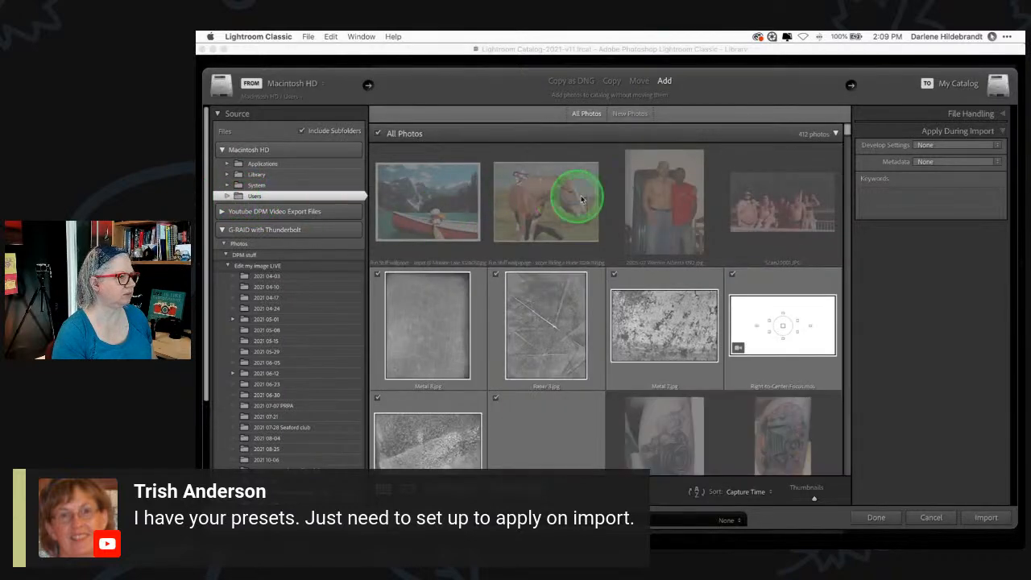
- Browse the thumbnails of the photos found in the Users folder and its subfolders
{"action": "scroll", "coordinate": [548, 290], "scroll_direction": "down", "scroll_amount": 10}
{"action": "scroll", "coordinate": [552, 320], "scroll_direction": "down", "scroll_amount": 5}
{"action": "scroll", "coordinate": [544, 302], "scroll_direction": "up", "scroll_amount": 10}
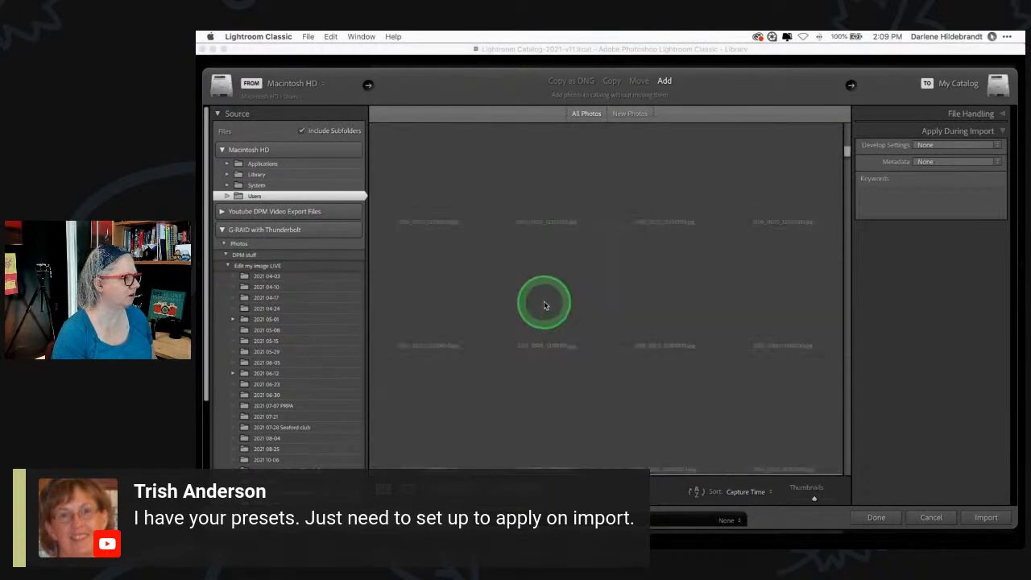
{"action": "scroll", "coordinate": [544, 231], "scroll_direction": "down", "scroll_amount": 5}
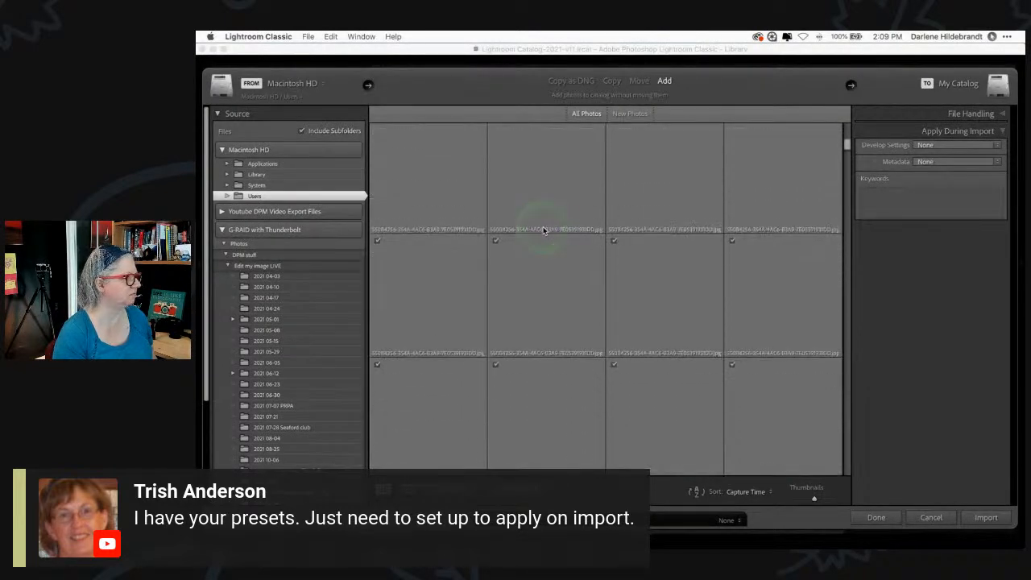
{"action": "left_click", "coordinate": [543, 231]}
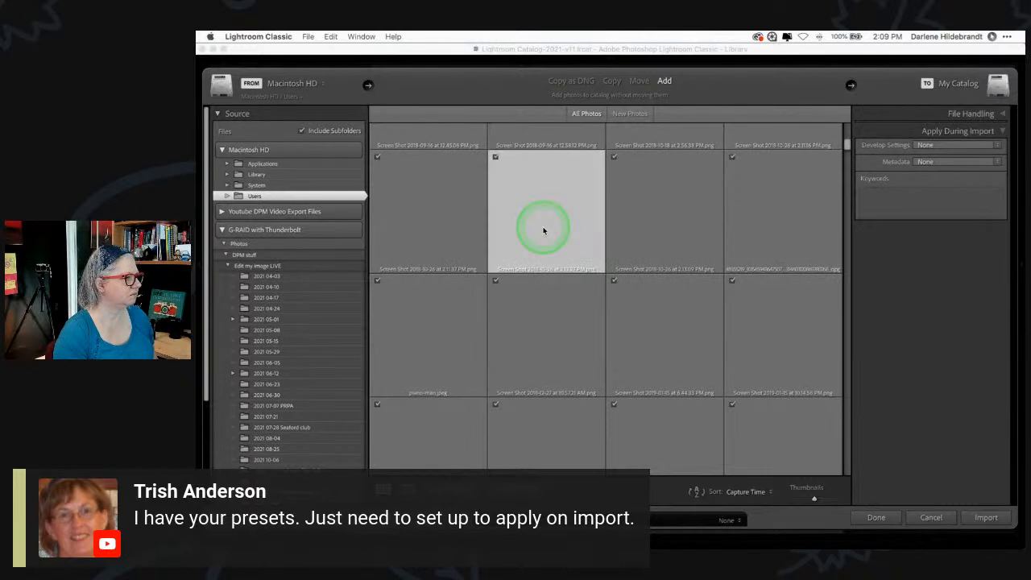
{"action": "left_click", "coordinate": [753, 133]}
{"action": "left_click_drag", "start_coordinate": [753, 133], "coordinate": [658, 226]}
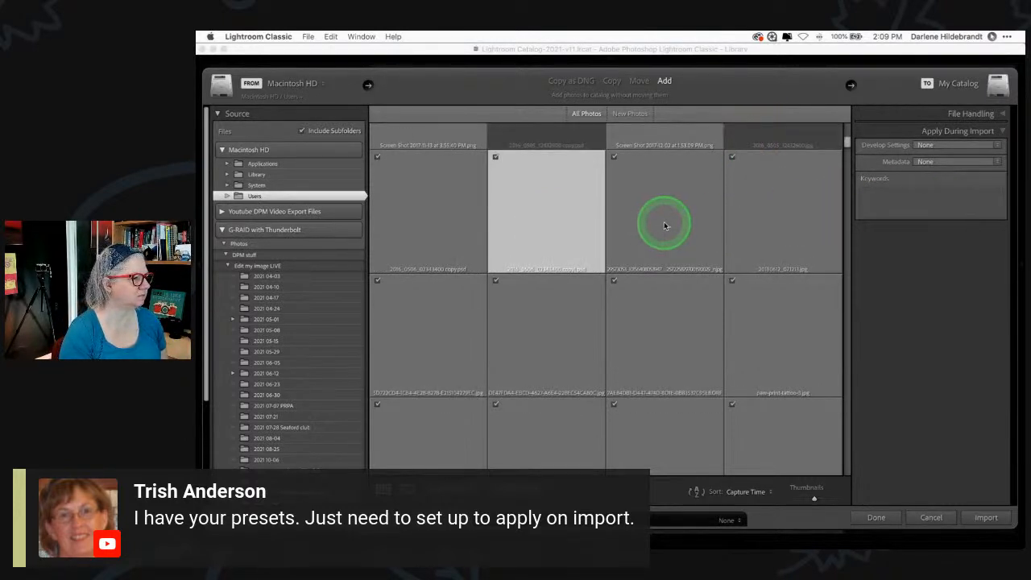
{"action": "left_click", "coordinate": [663, 223]}
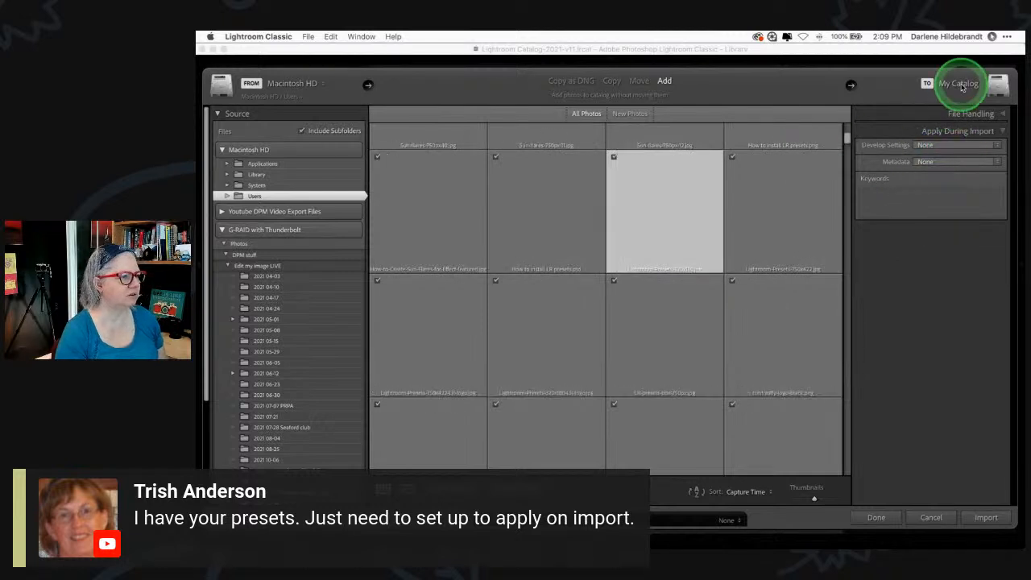
- Set the import method to Copy and expand the File Handling options
{"action": "left_click", "coordinate": [970, 113]}
{"action": "left_click", "coordinate": [971, 112]}
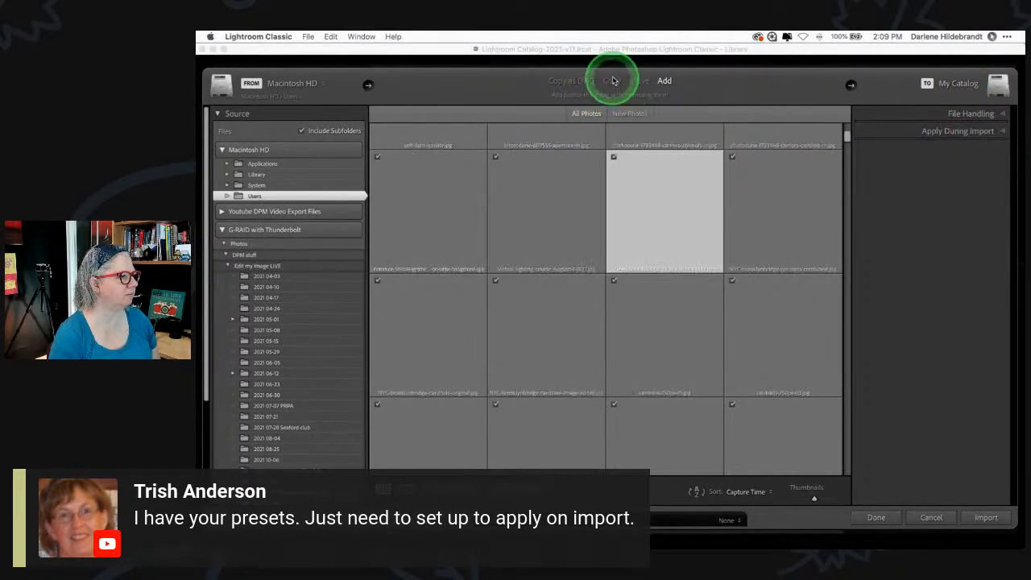
{"action": "left_click", "coordinate": [610, 83]}
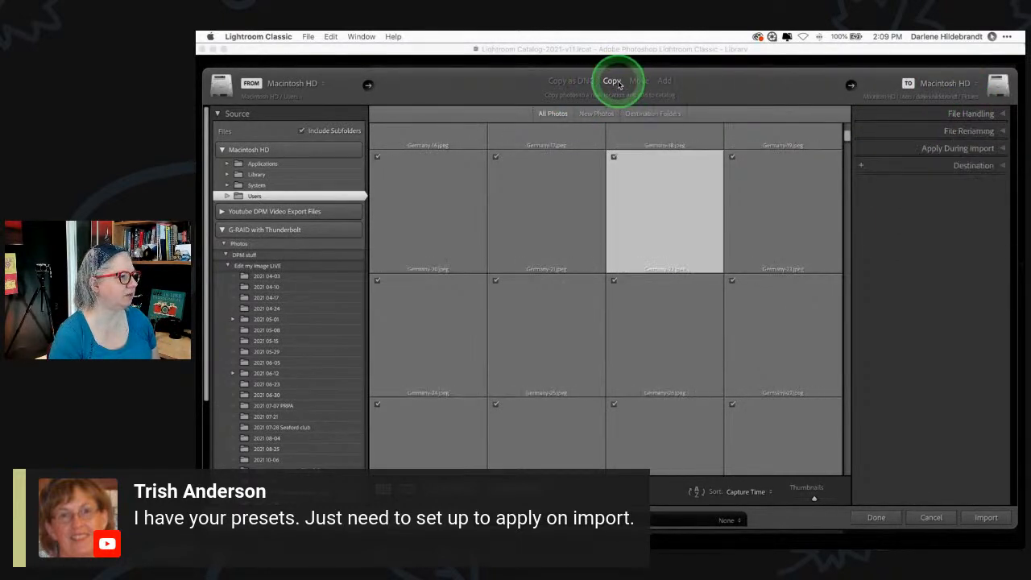
{"action": "left_click", "coordinate": [984, 113]}
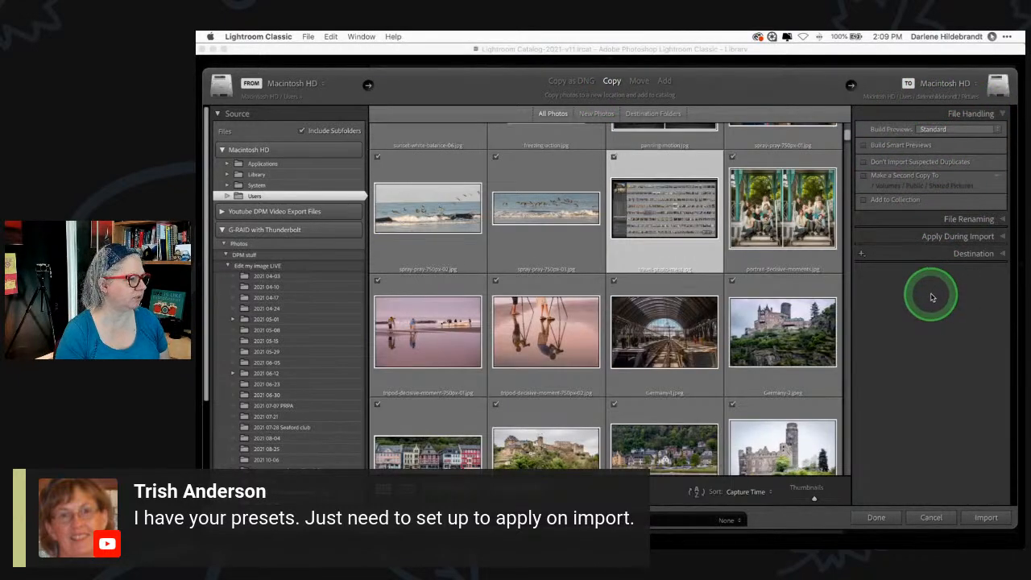
{"action": "left_click", "coordinate": [799, 332]}
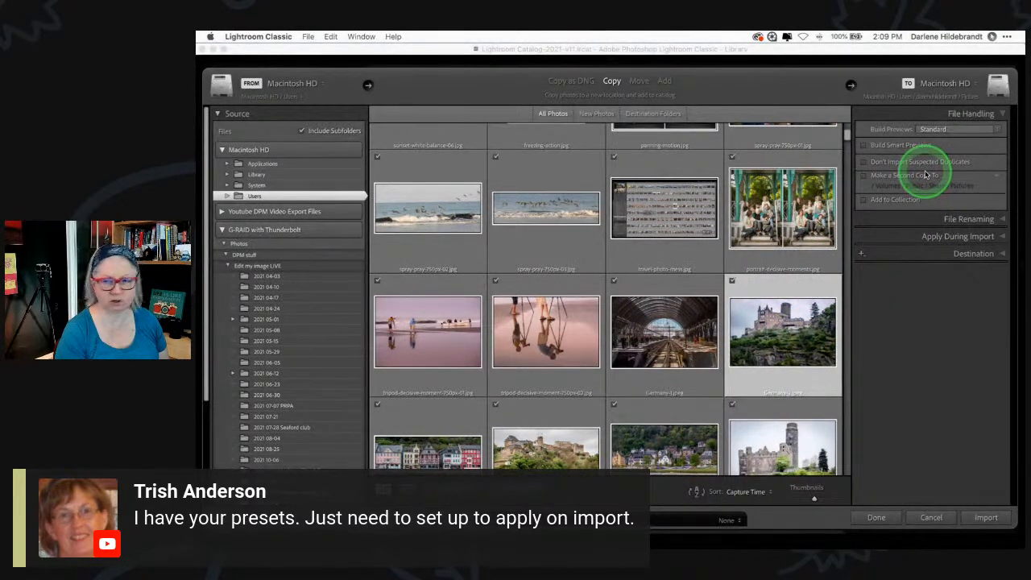
- Examine the lens correction presets in DPM Basic Settings for Import among the Develop Settings applied during import
{"action": "left_click", "coordinate": [962, 235]}
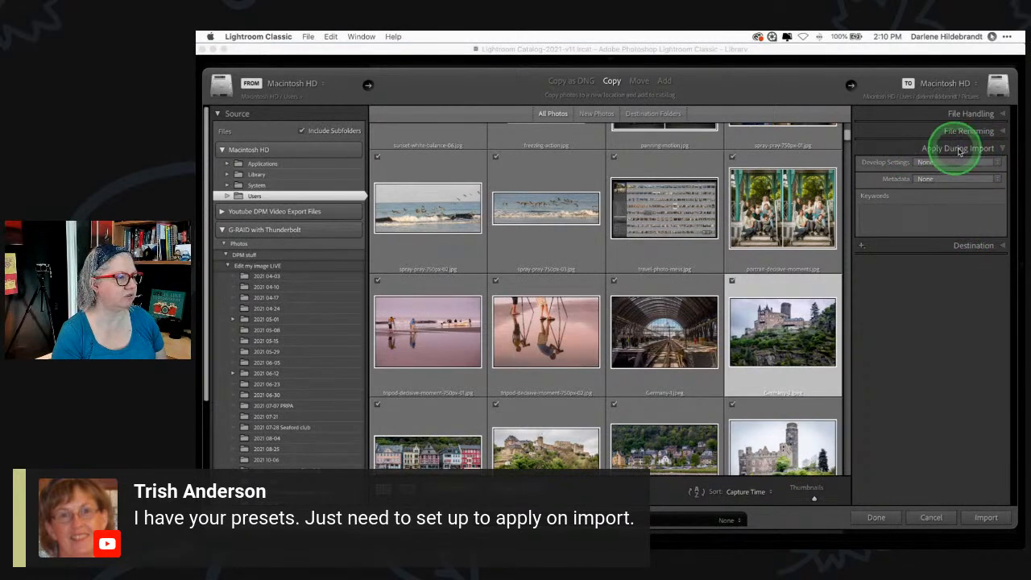
{"action": "left_click", "coordinate": [925, 162]}
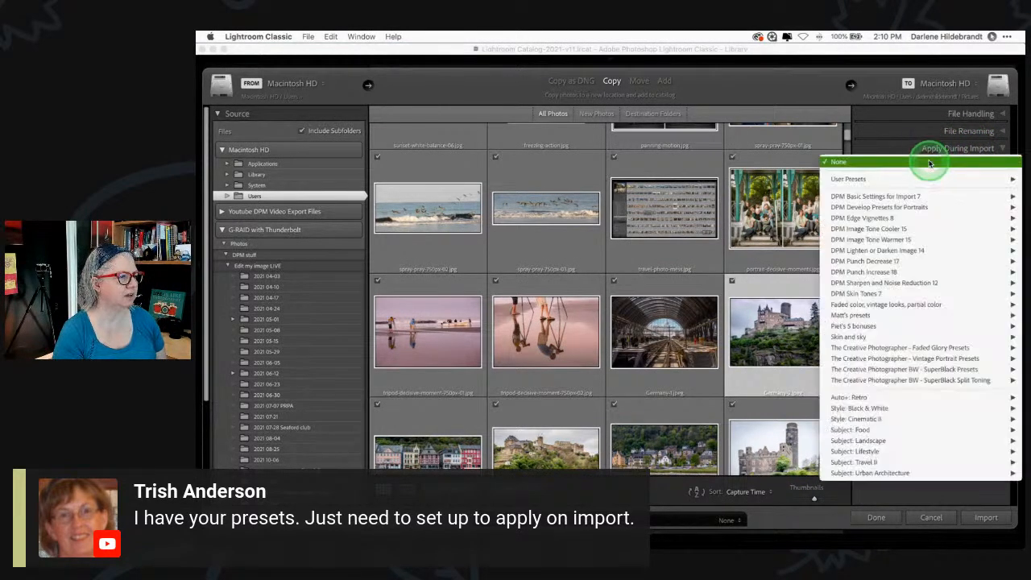
{"action": "left_click", "coordinate": [861, 164]}
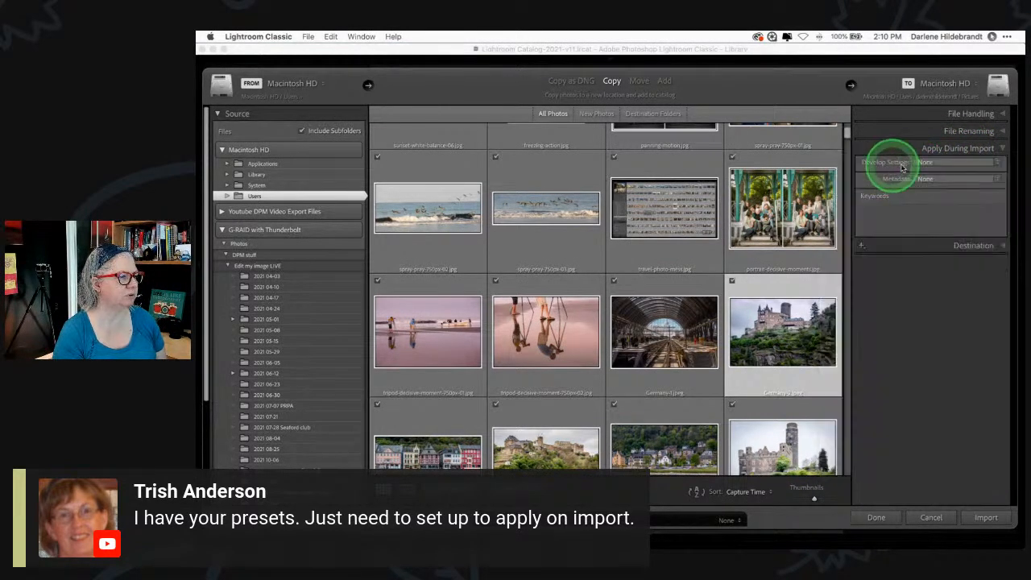
{"action": "left_click", "coordinate": [968, 163]}
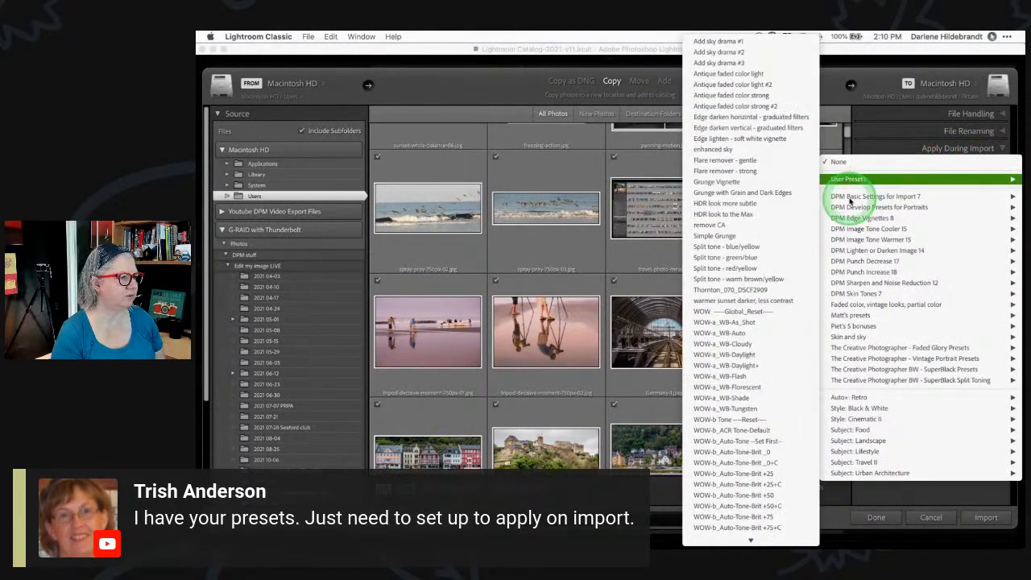
{"action": "mouse_move", "coordinate": [858, 197]}
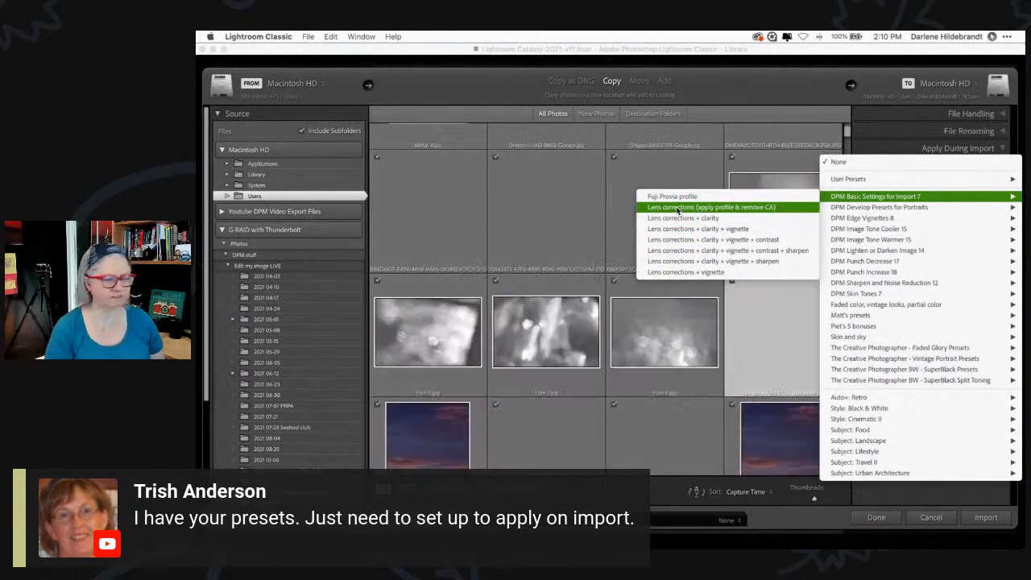
{"action": "left_click", "coordinate": [677, 210]}
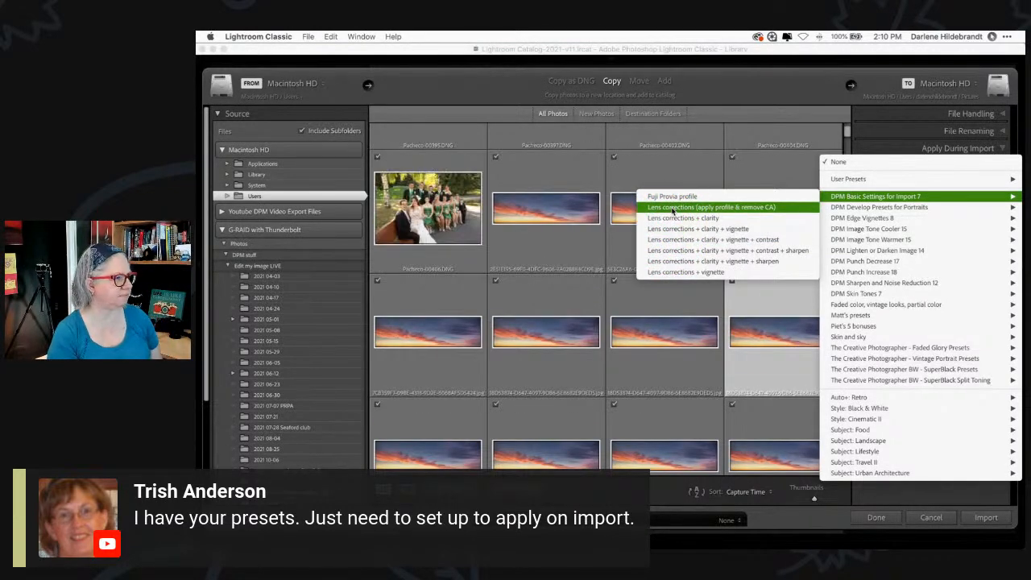
{"action": "left_click", "coordinate": [760, 83]}
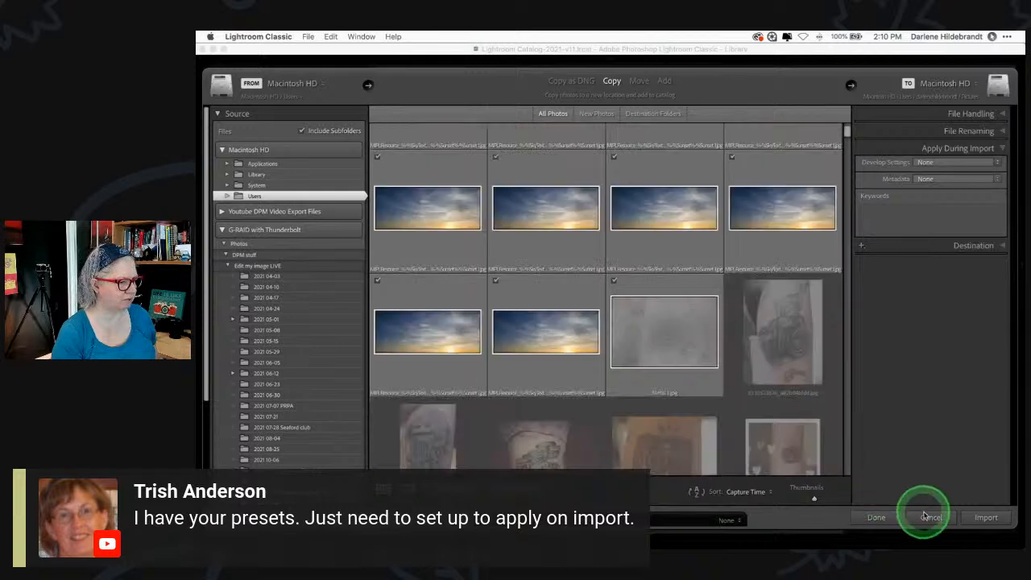
- Cancel the photo import and switch to the "Submit Your Photos" presentation slide
{"action": "left_click", "coordinate": [930, 517]}
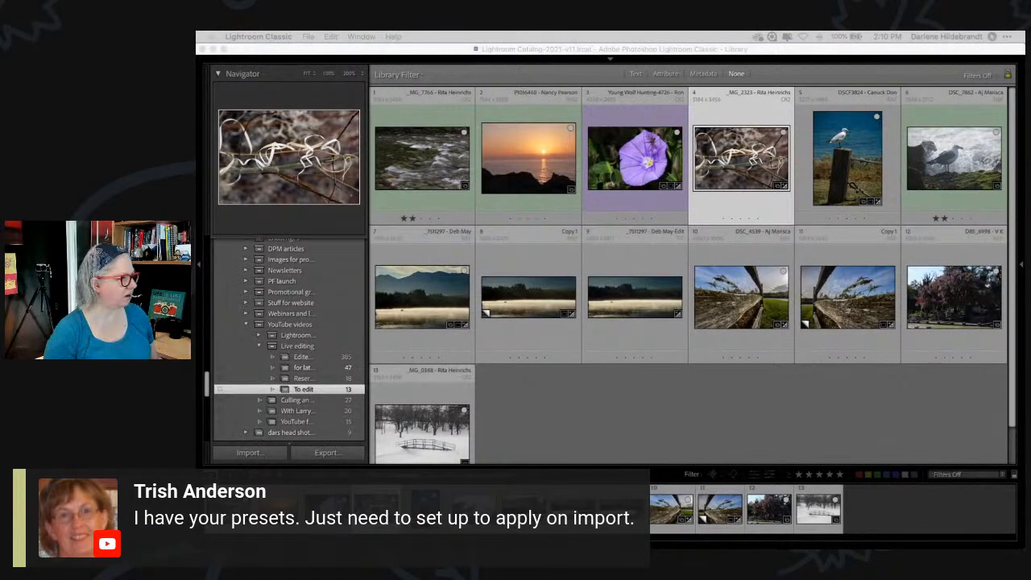
{"action": "key", "text": "super+Tab"}
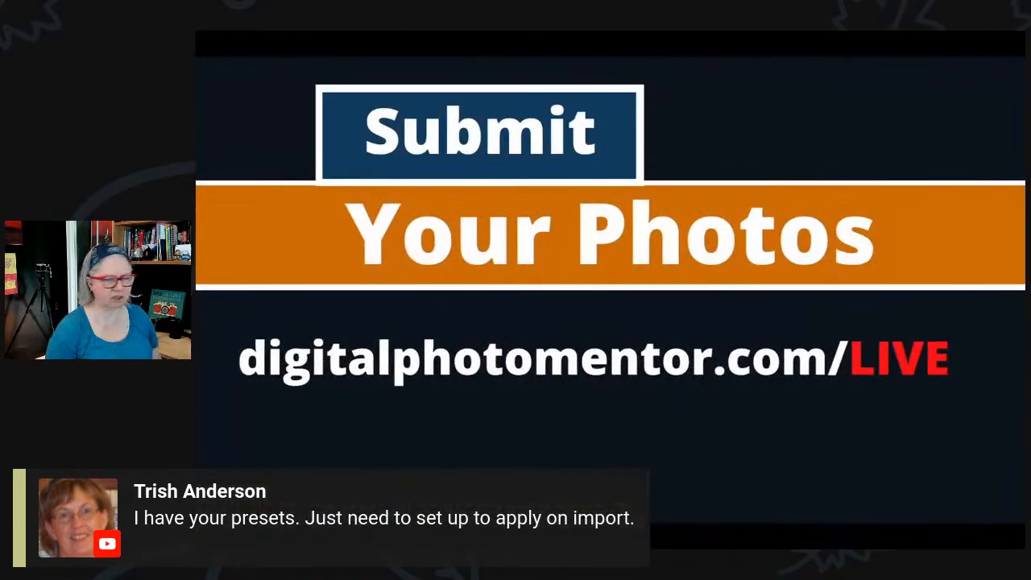